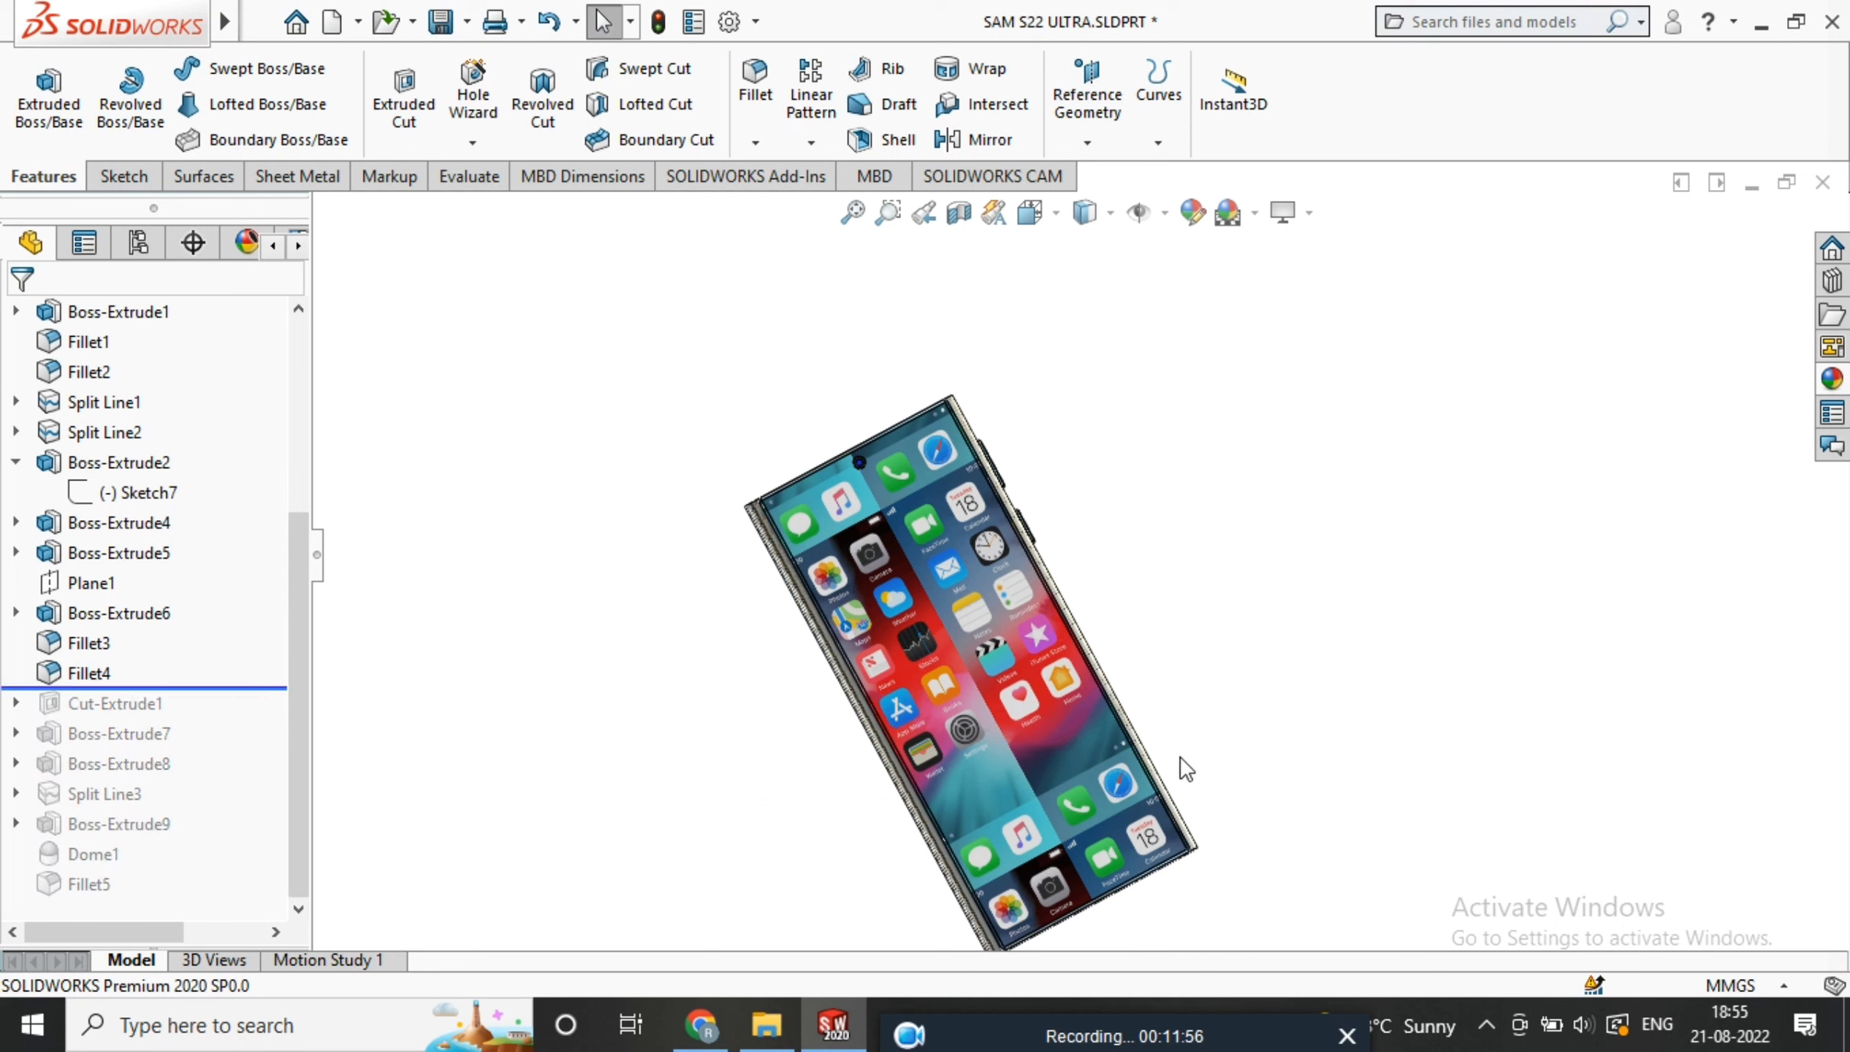
# Start a sketch on the flat bottom end face of the phone body, viewed normal to the face
pyautogui.moveTo(1189, 763); pyautogui.dragTo(1100, 563, button='middle')
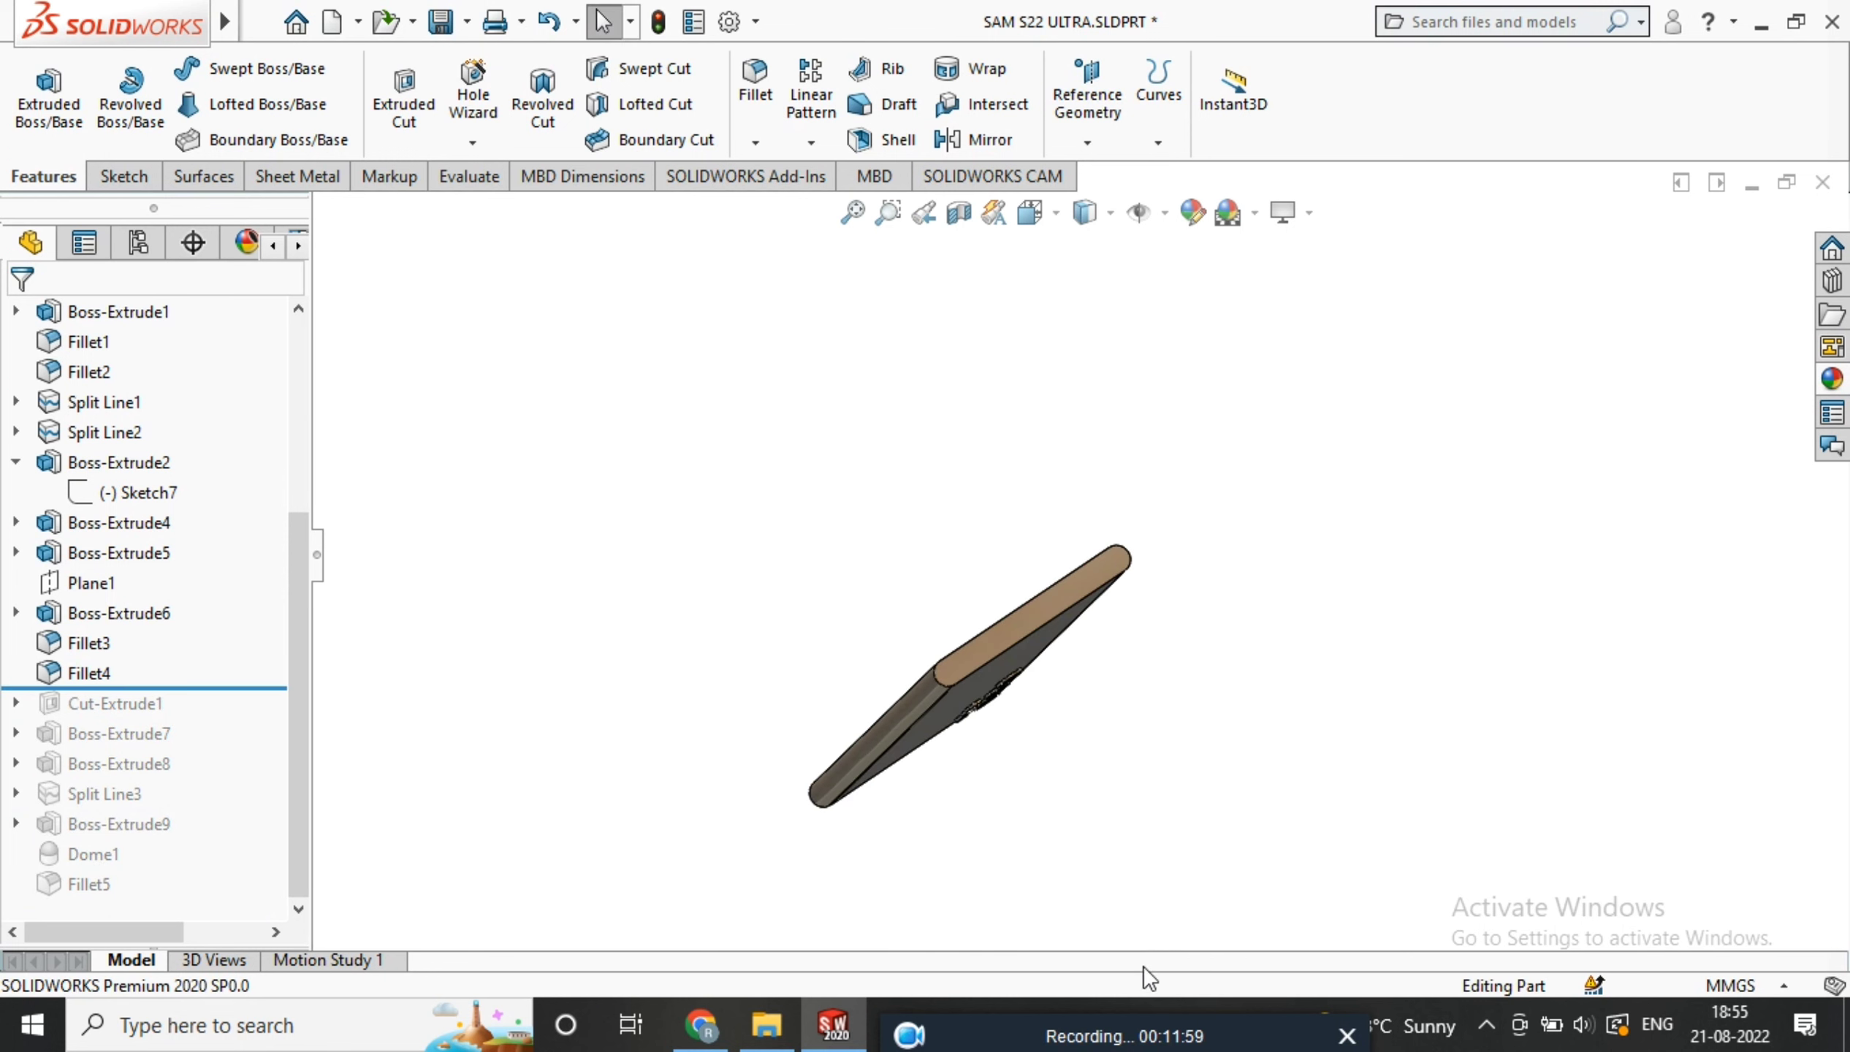
pyautogui.moveTo(1109, 701); pyautogui.dragTo(978, 653, button='middle')
pyautogui.scroll(-3, 991, 730)
pyautogui.scroll(-3, 1126, 513)
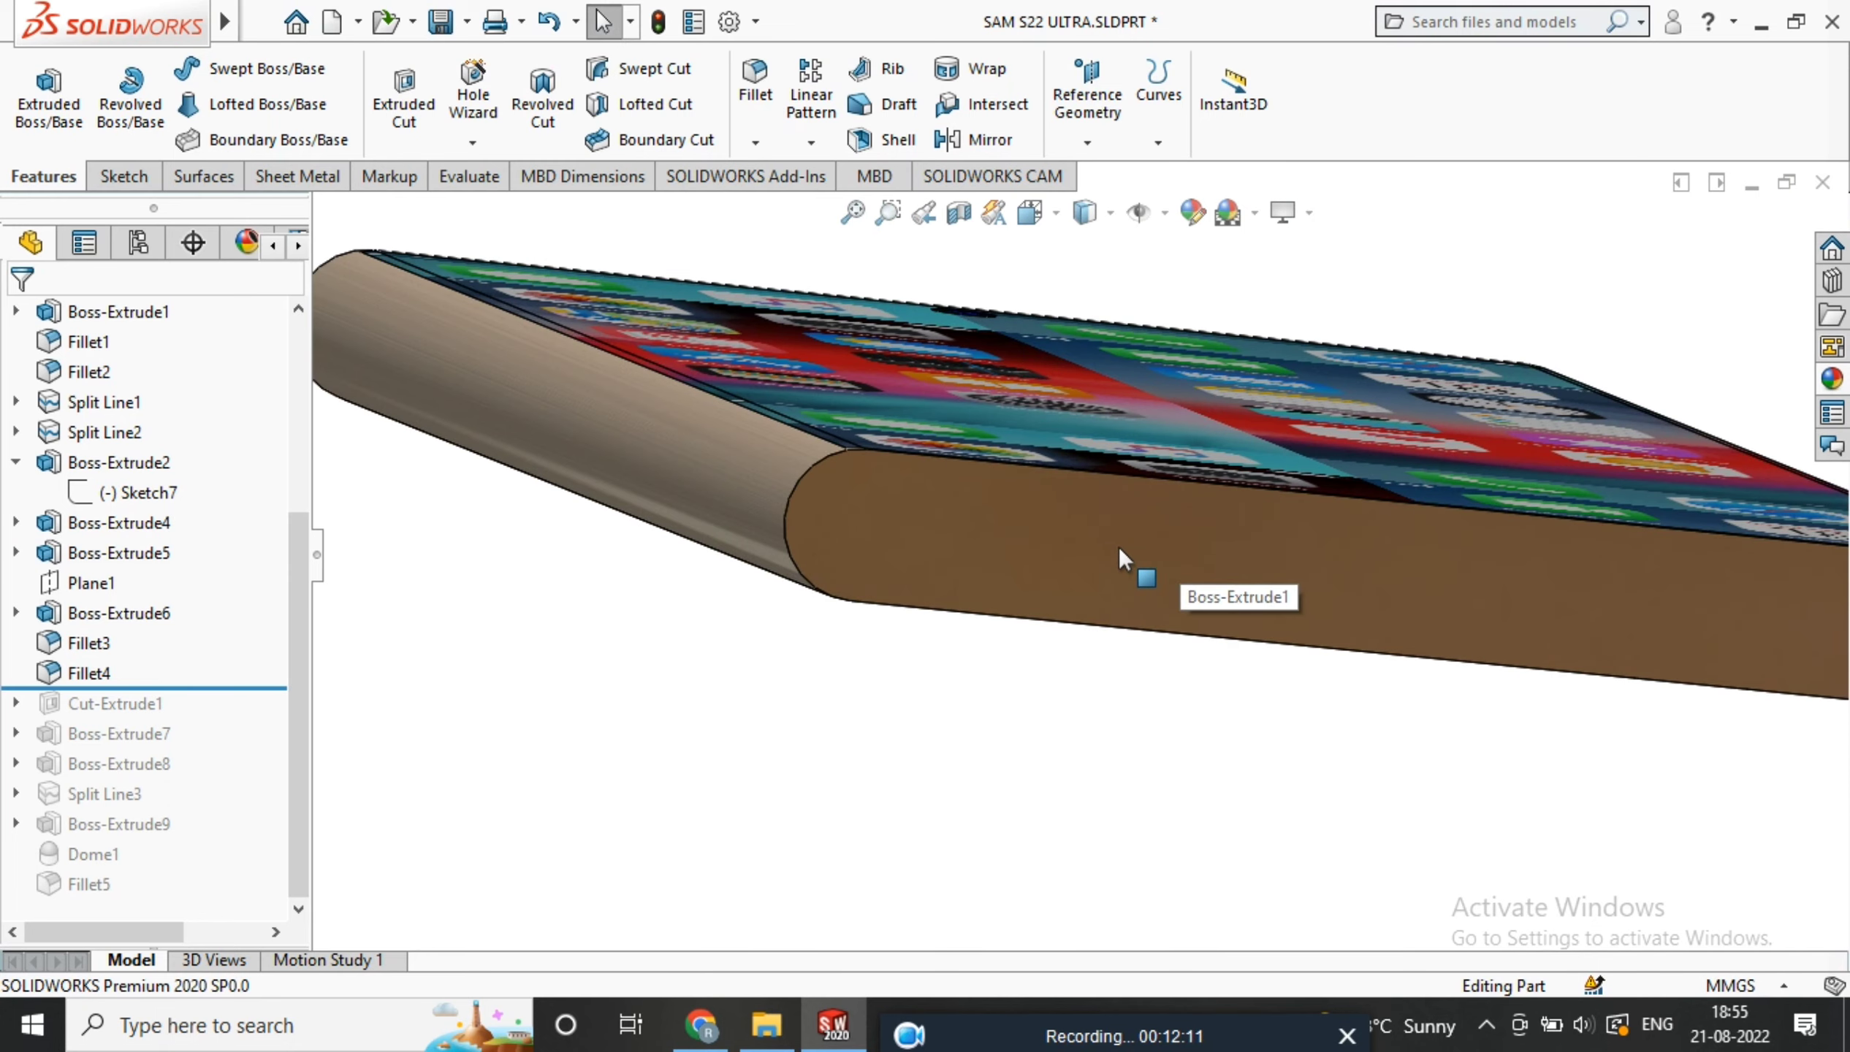
pyautogui.click(1119, 546)
pyautogui.rightClick(1108, 543)
pyautogui.click(1282, 351)
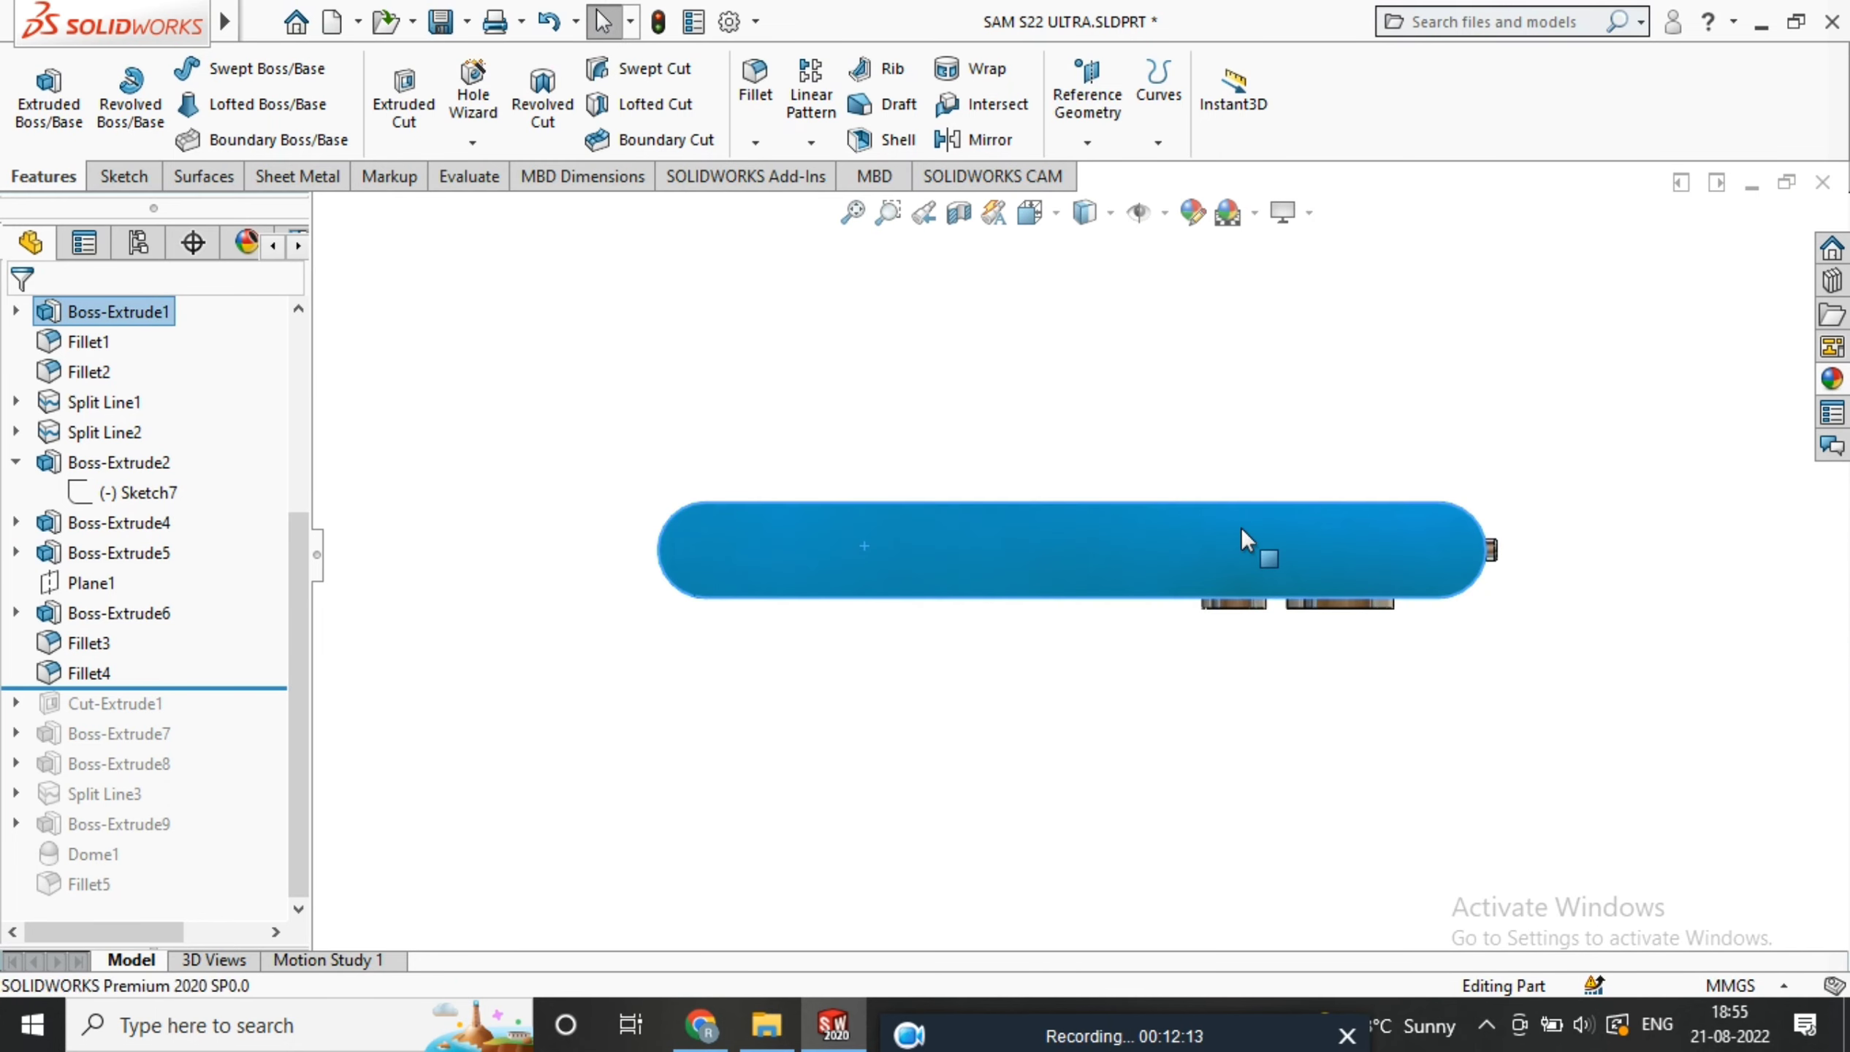
pyautogui.rightClick(1240, 526)
pyautogui.click(1300, 338)
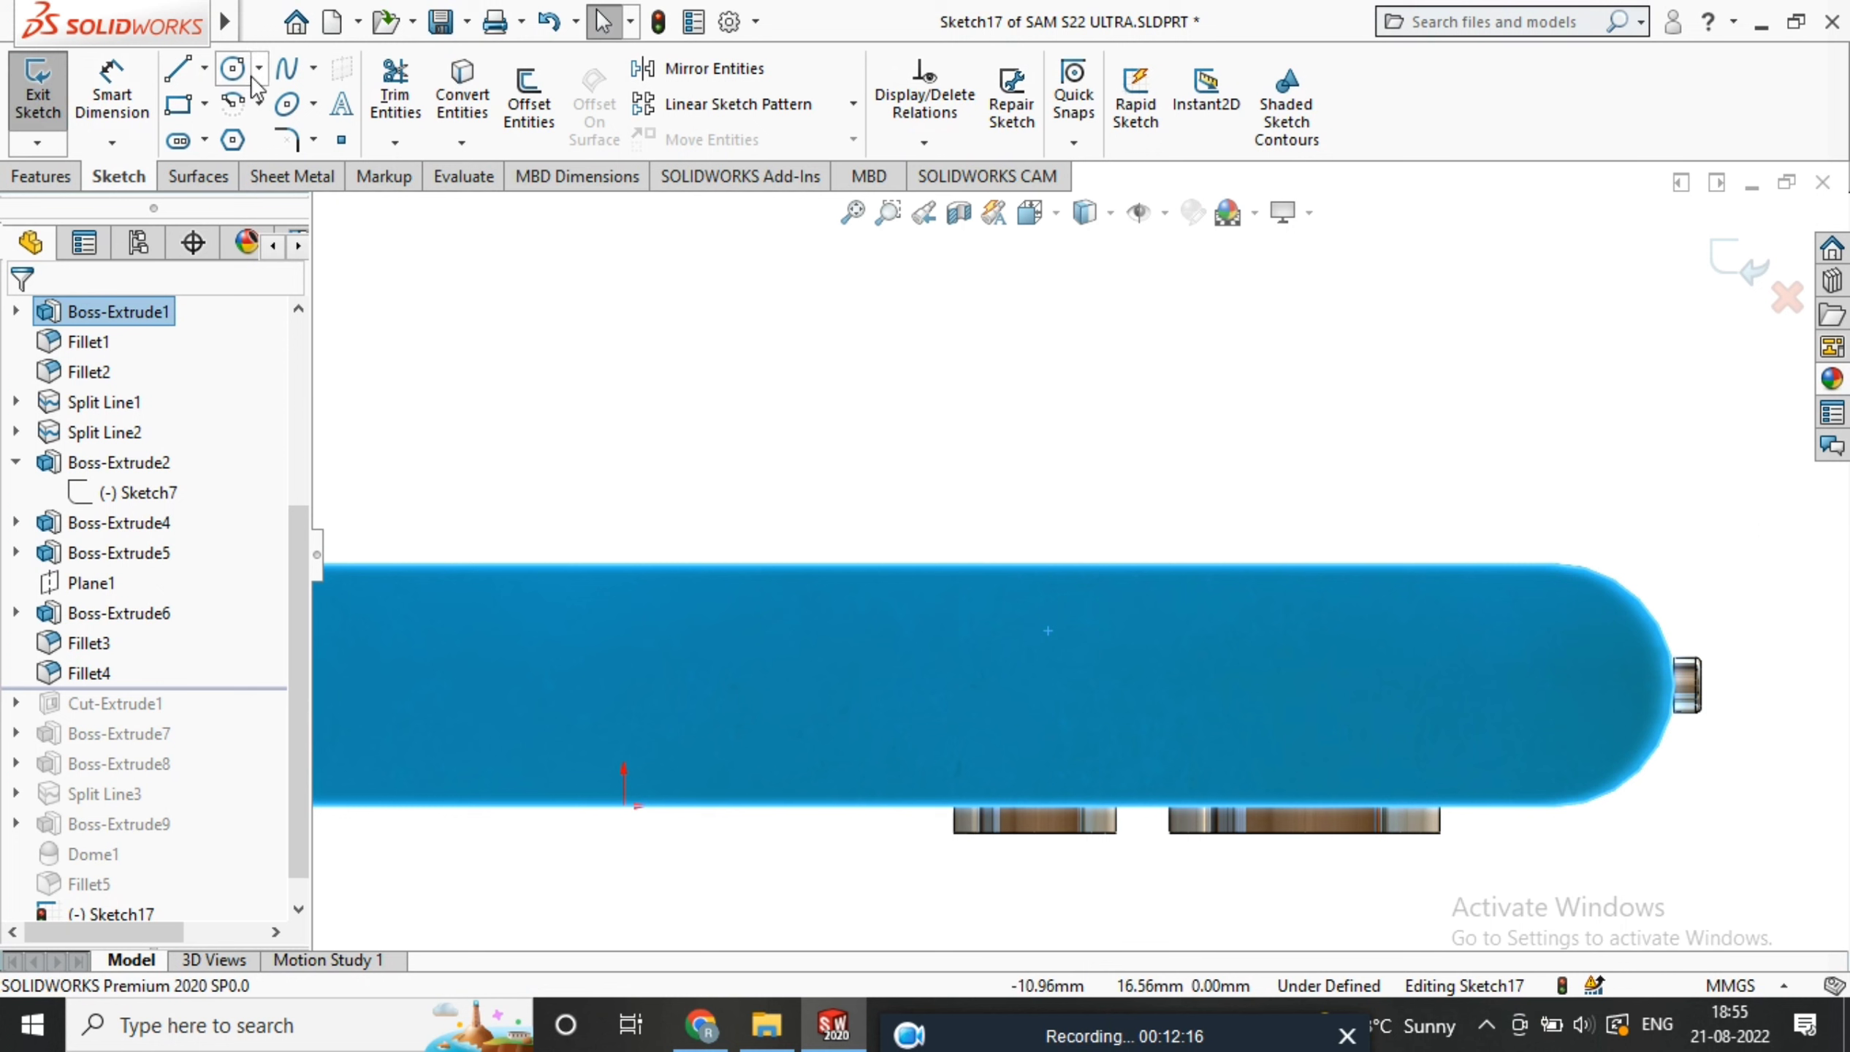
# Draw a horizontal centerline across the end face, joining the midpoints of its two rounded ends
pyautogui.click(204, 67)
pyautogui.click(220, 137)
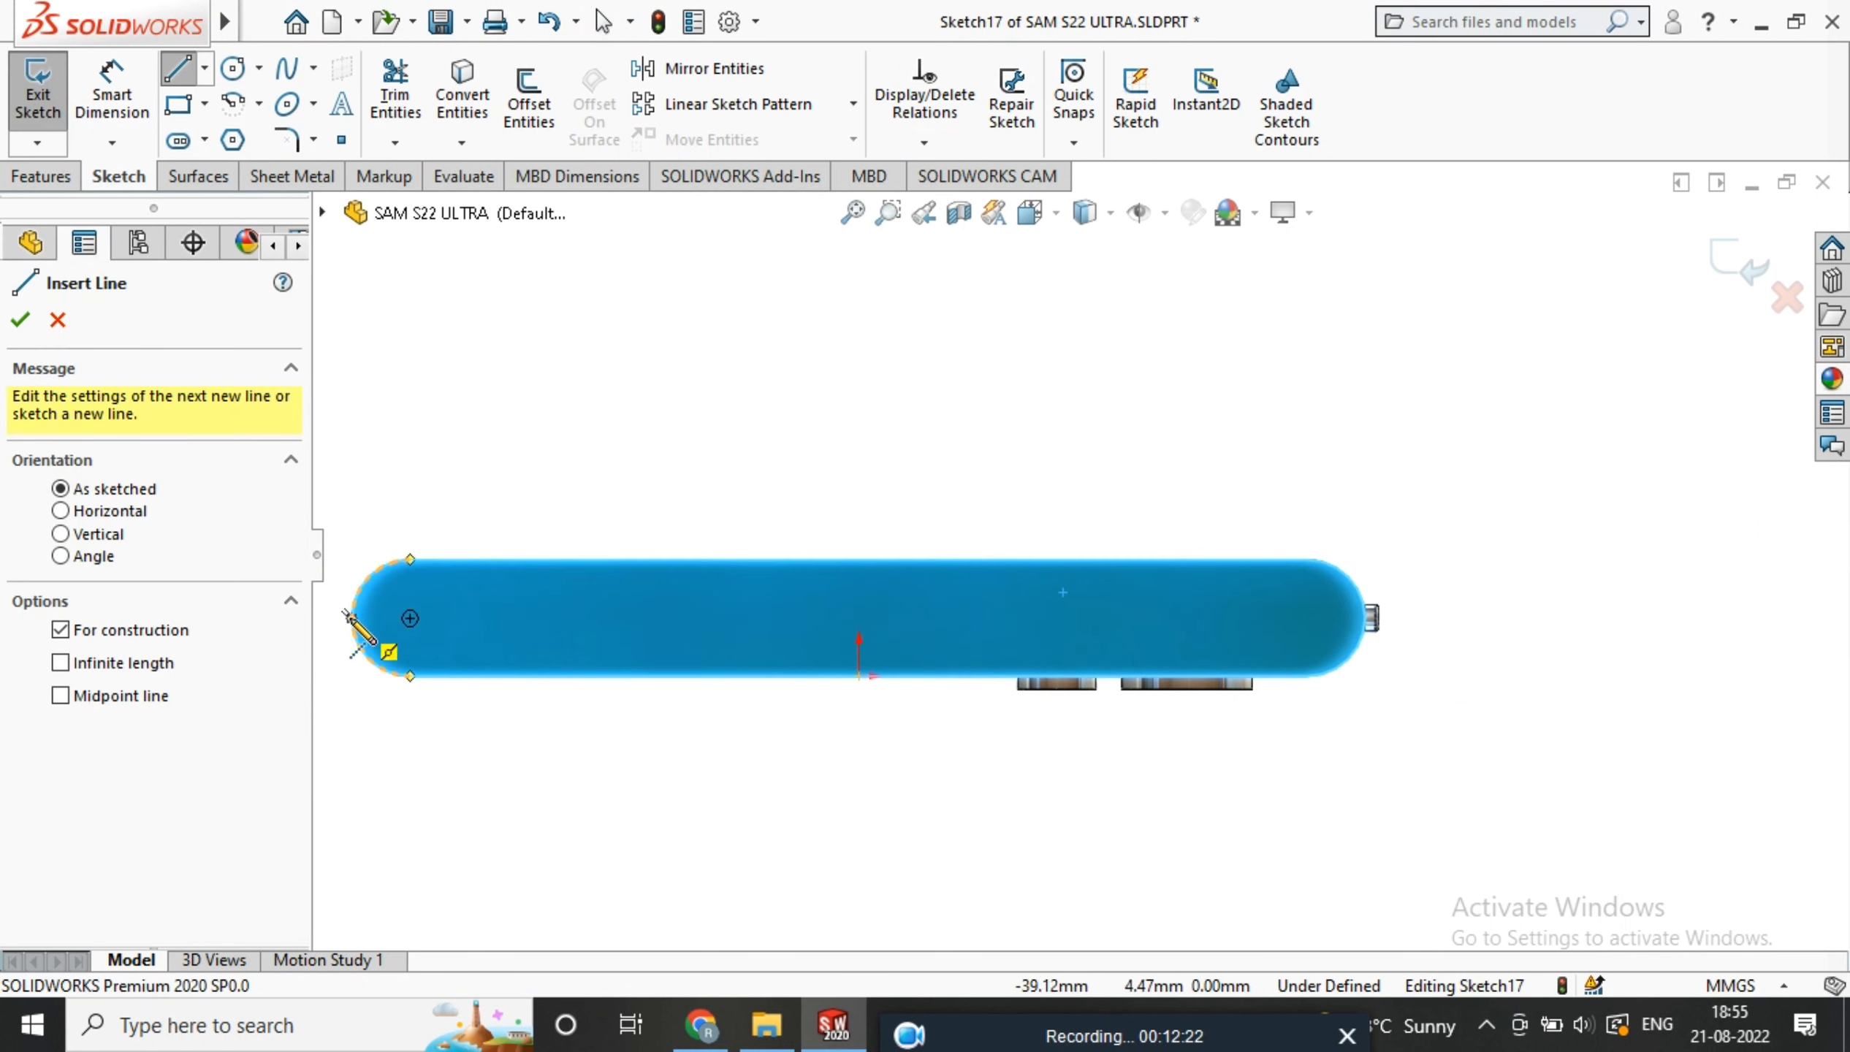
pyautogui.click(351, 619)
pyautogui.click(1366, 618)
pyautogui.rightClick(1601, 459)
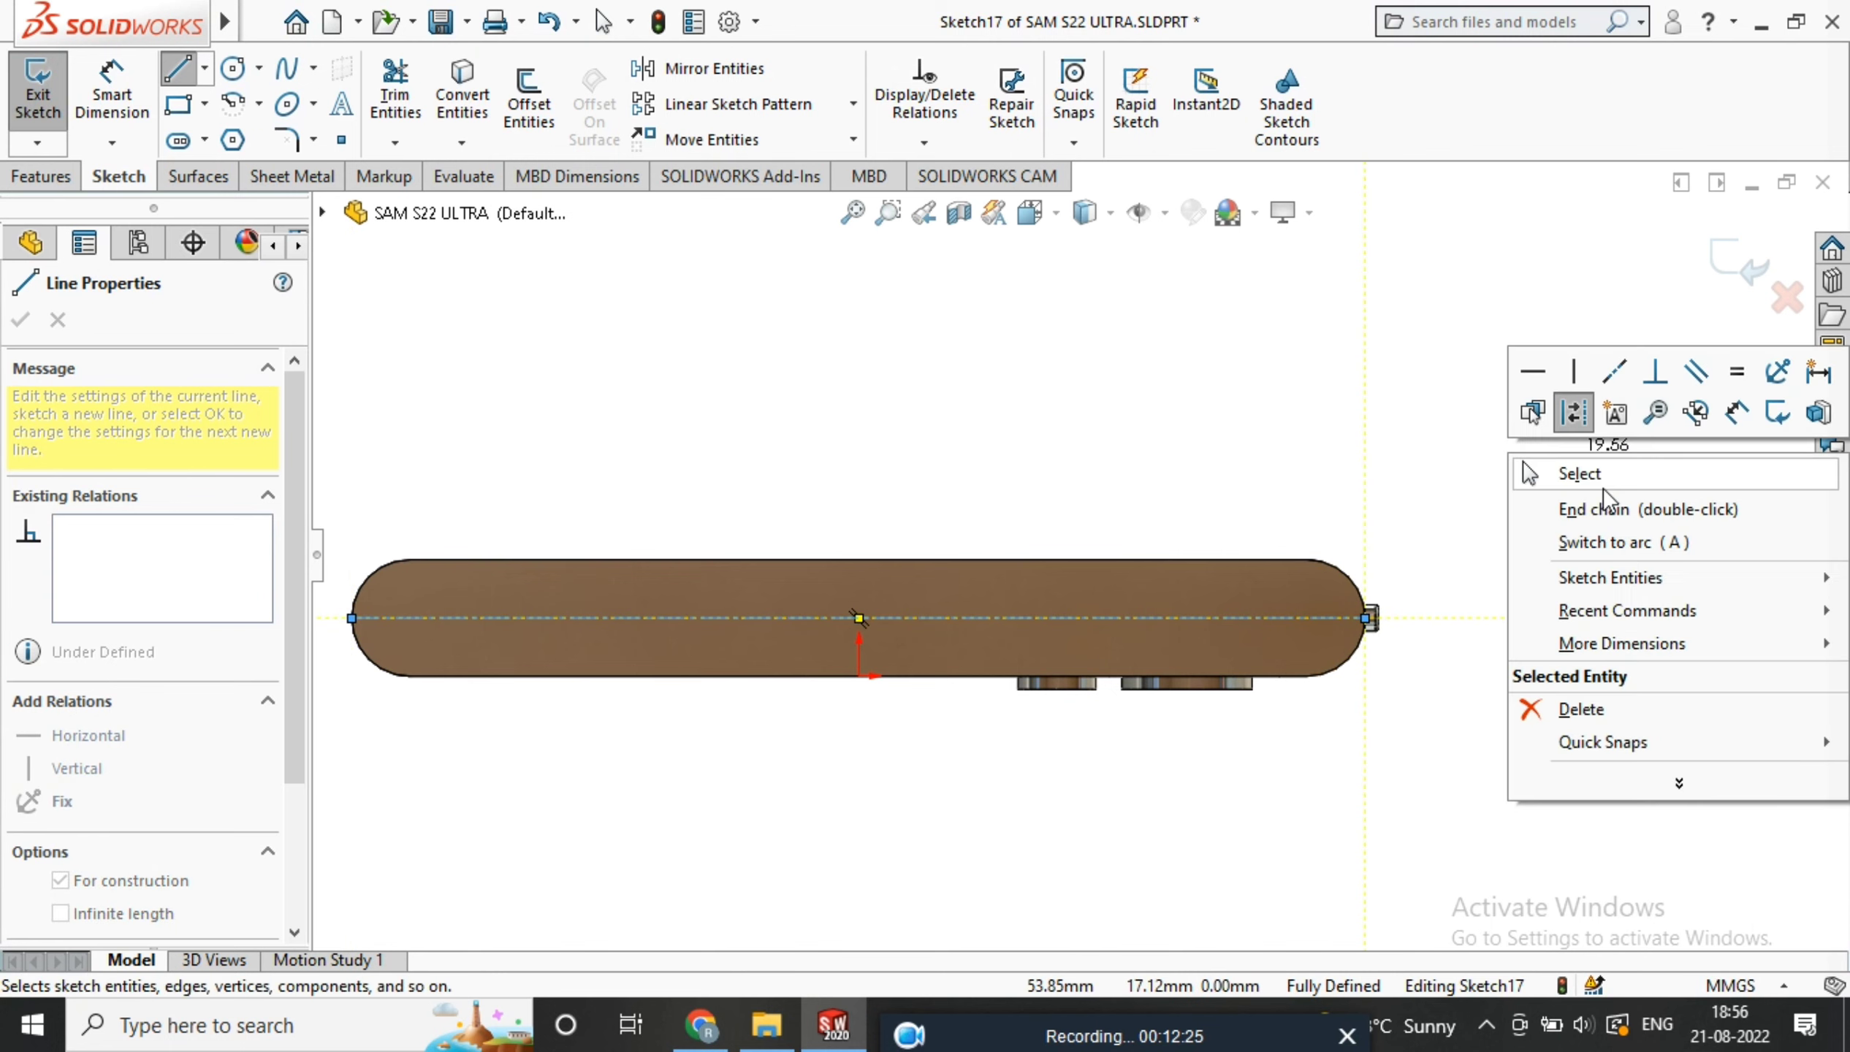
pyautogui.click(1600, 475)
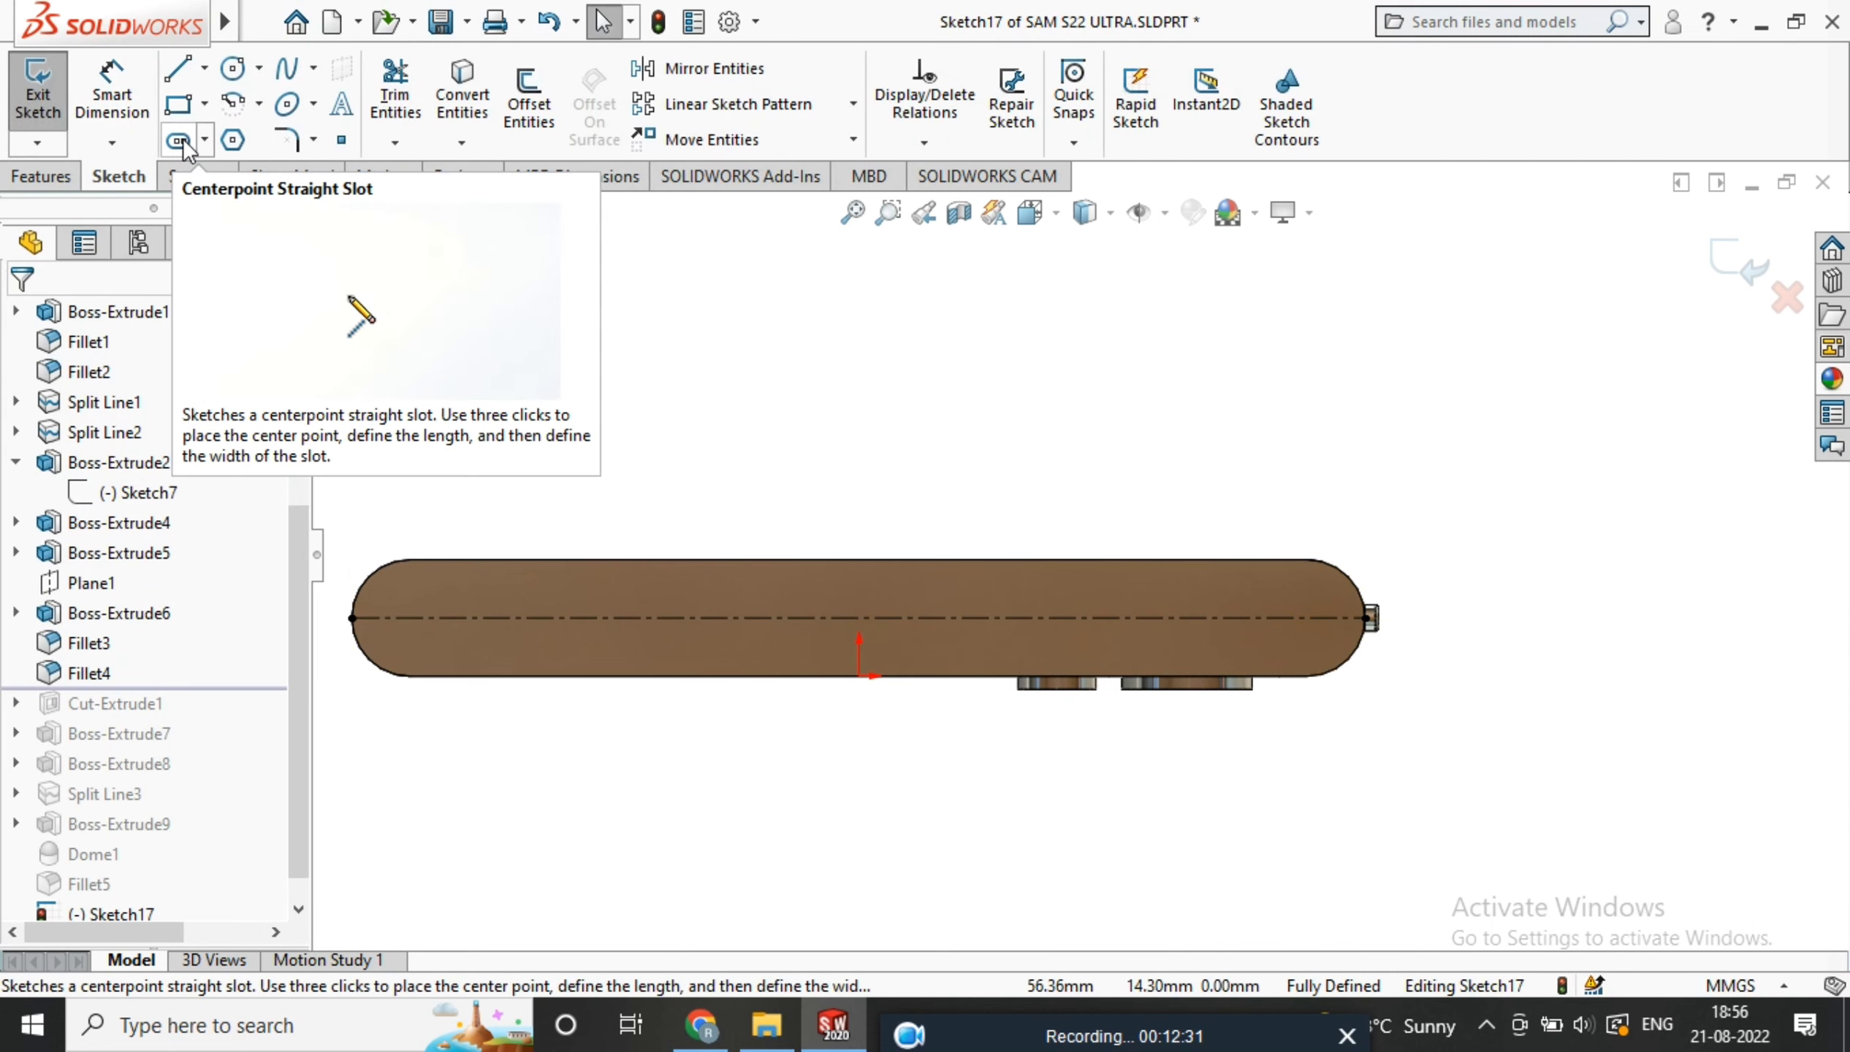
# Sketch a horizontal centerpoint straight slot at the centerline's midpoint, about 4 mm wide with about 7.3 mm between arc centres
pyautogui.click(180, 139)
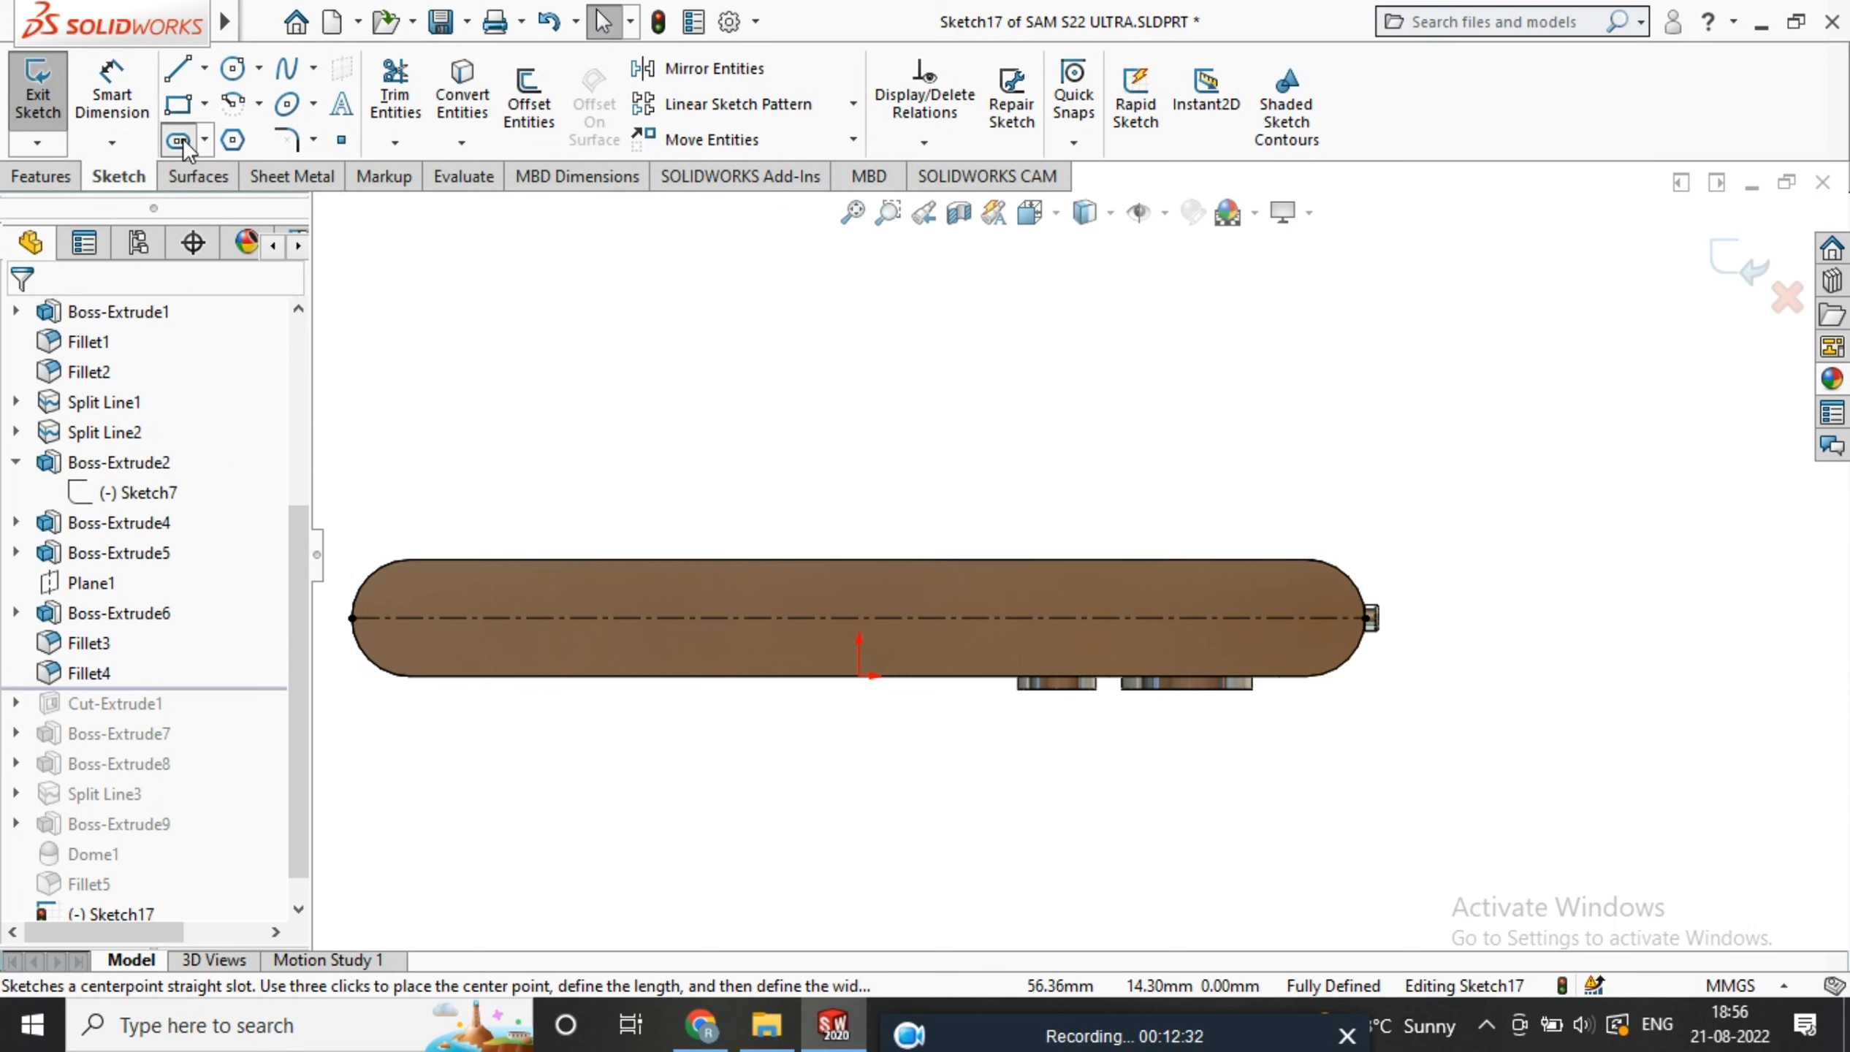
pyautogui.click(858, 619)
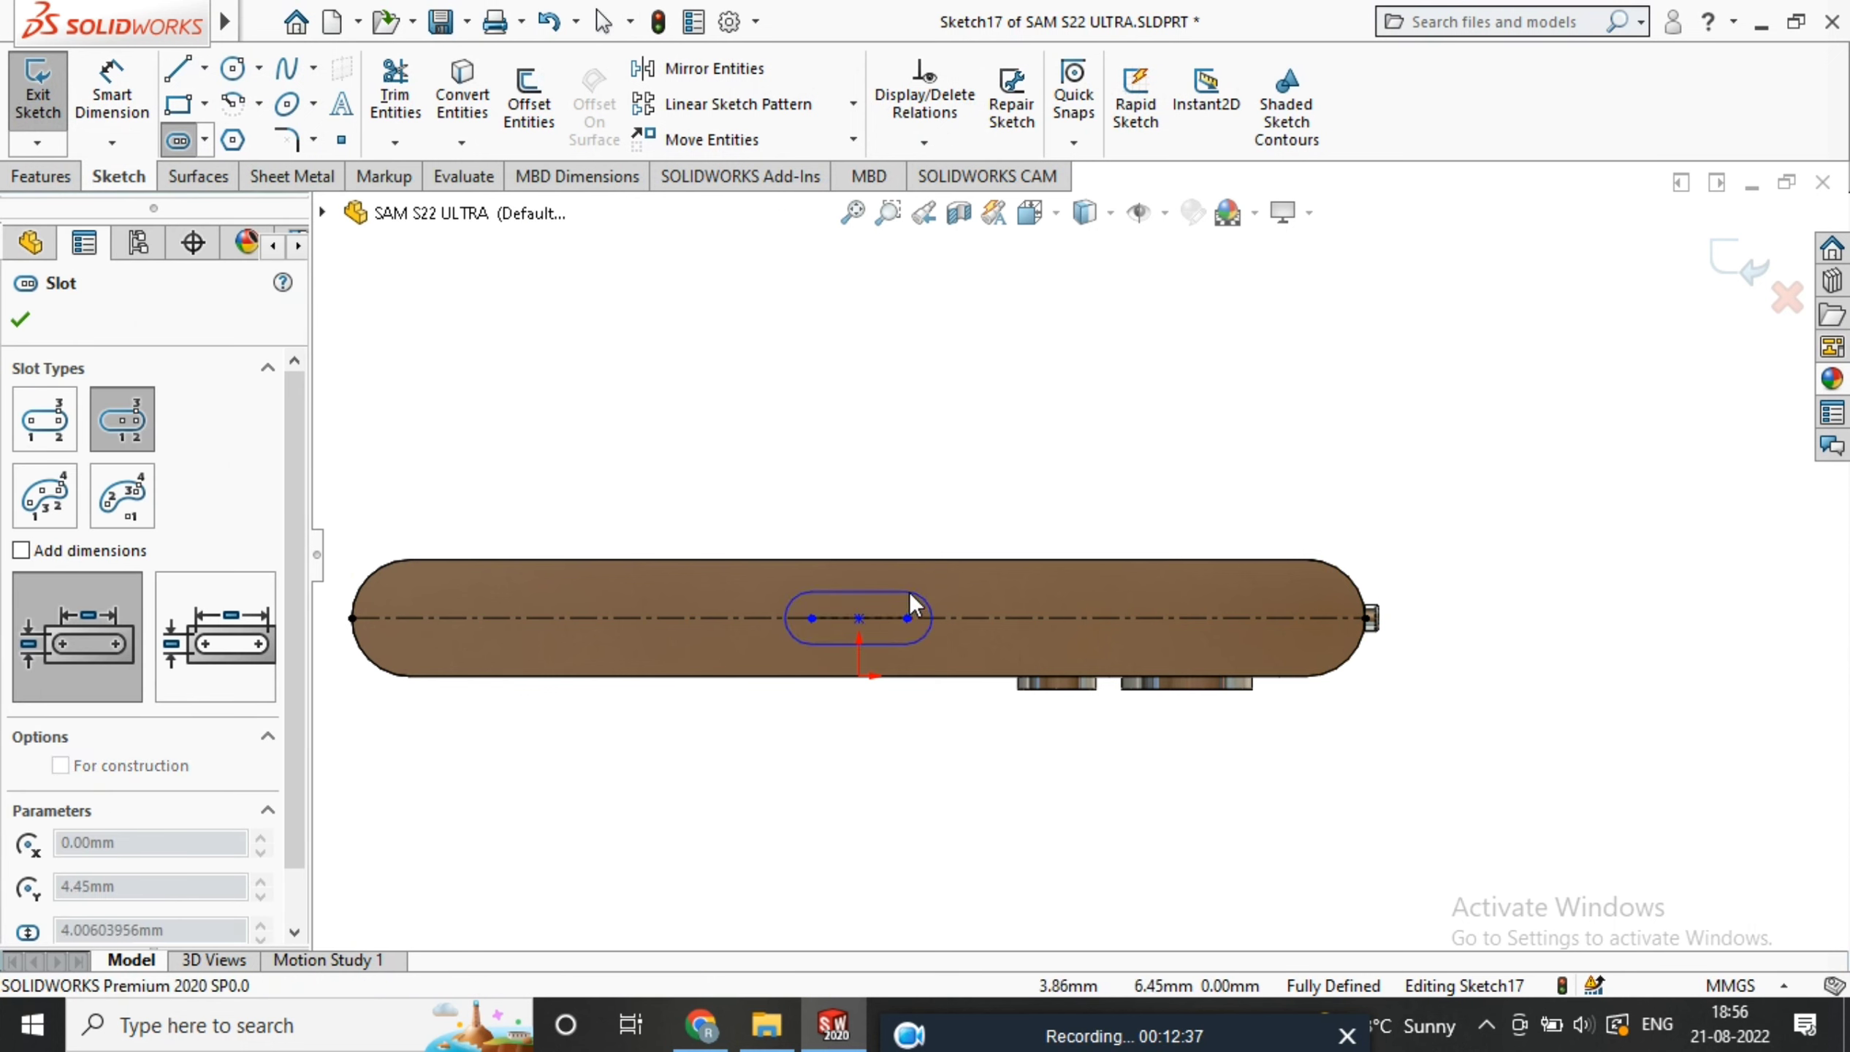
pyautogui.click(910, 593)
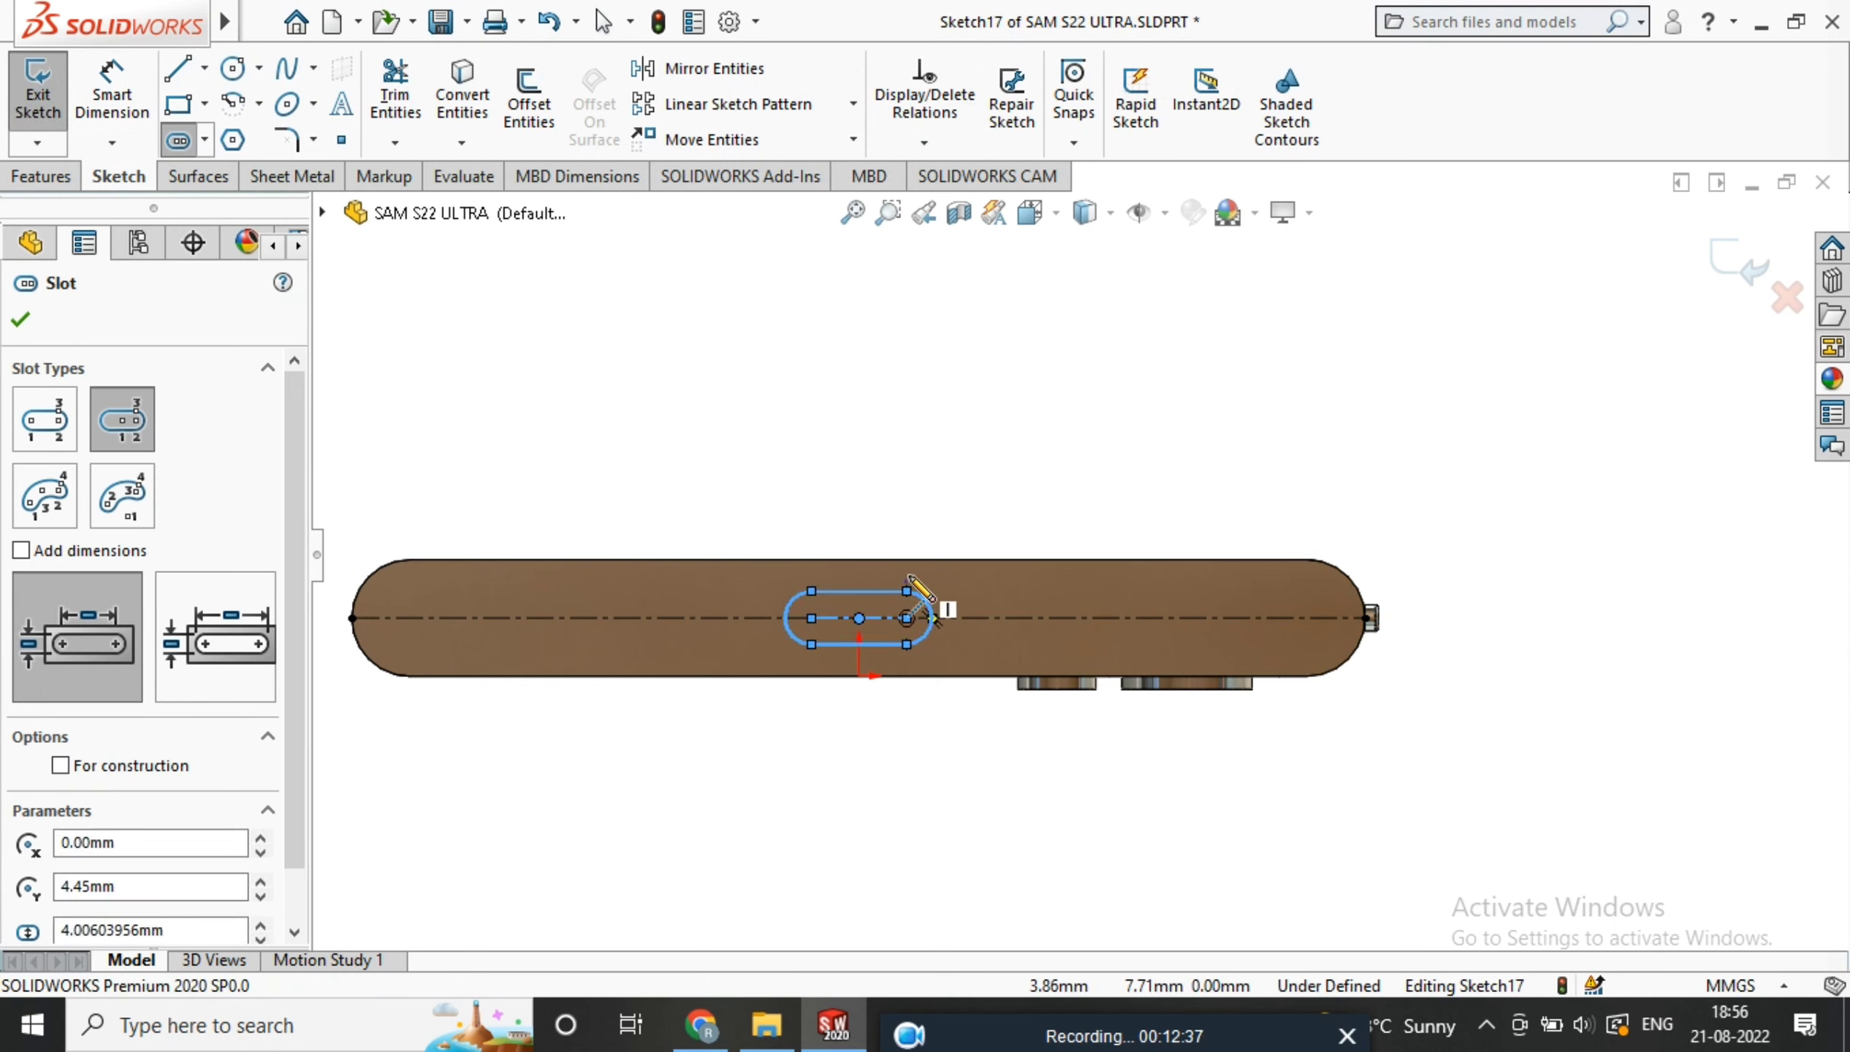
# Dimension the central slot with a 2 mm end radius and a 5 mm straight length
pyautogui.click(141, 80)
pyautogui.click(932, 616)
pyautogui.click(976, 502)
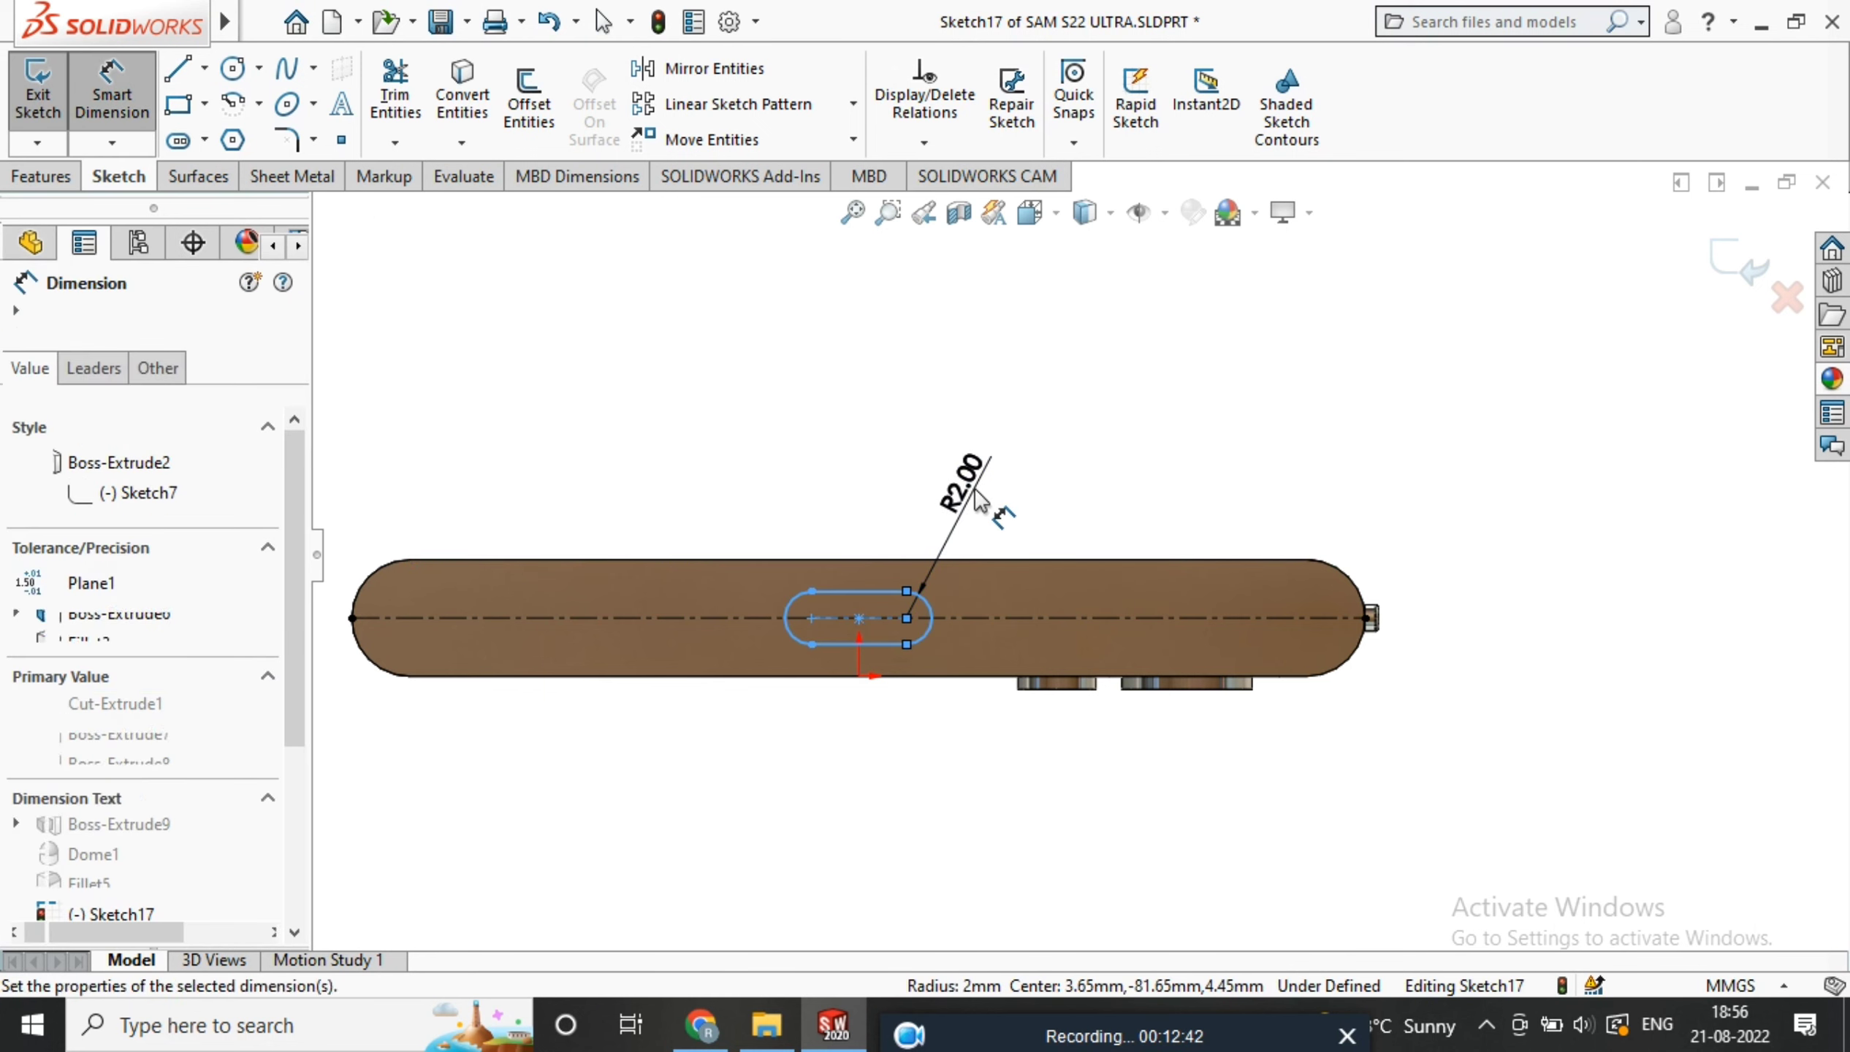
pyautogui.press('Return')
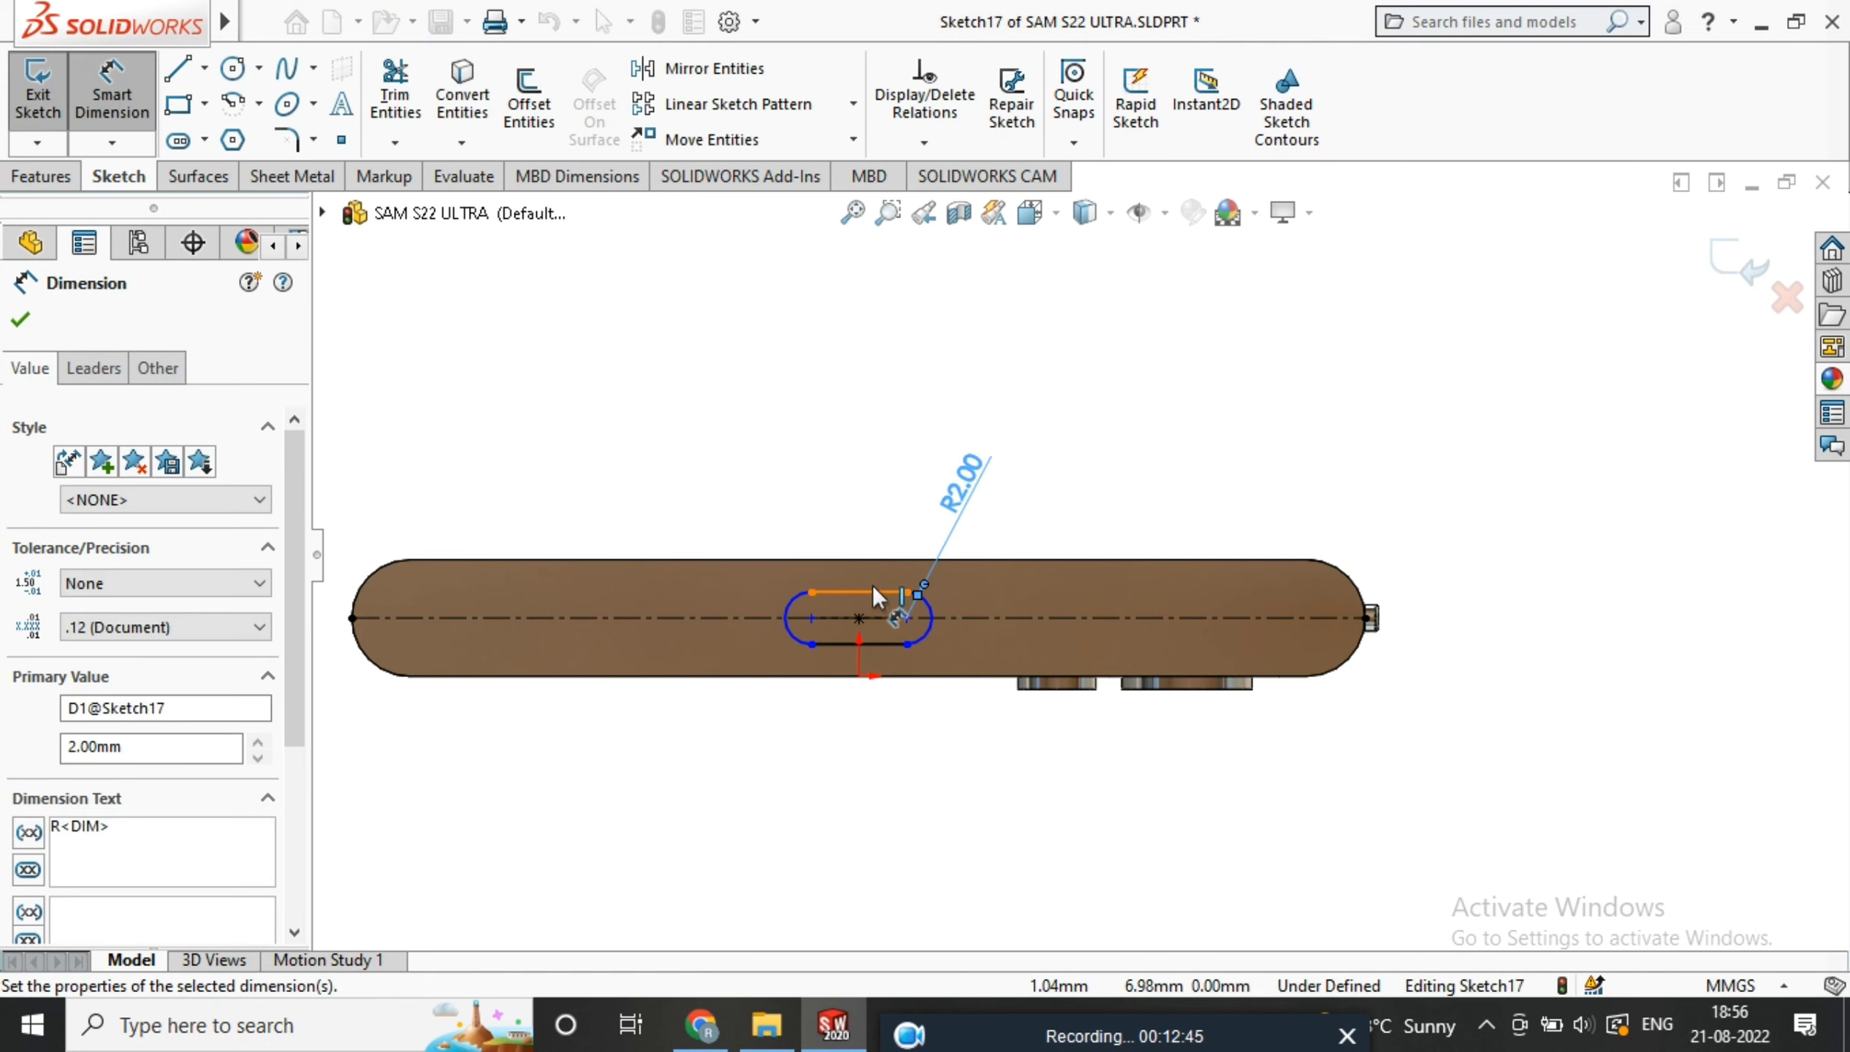
pyautogui.click(875, 593)
pyautogui.click(874, 434)
pyautogui.write('5')
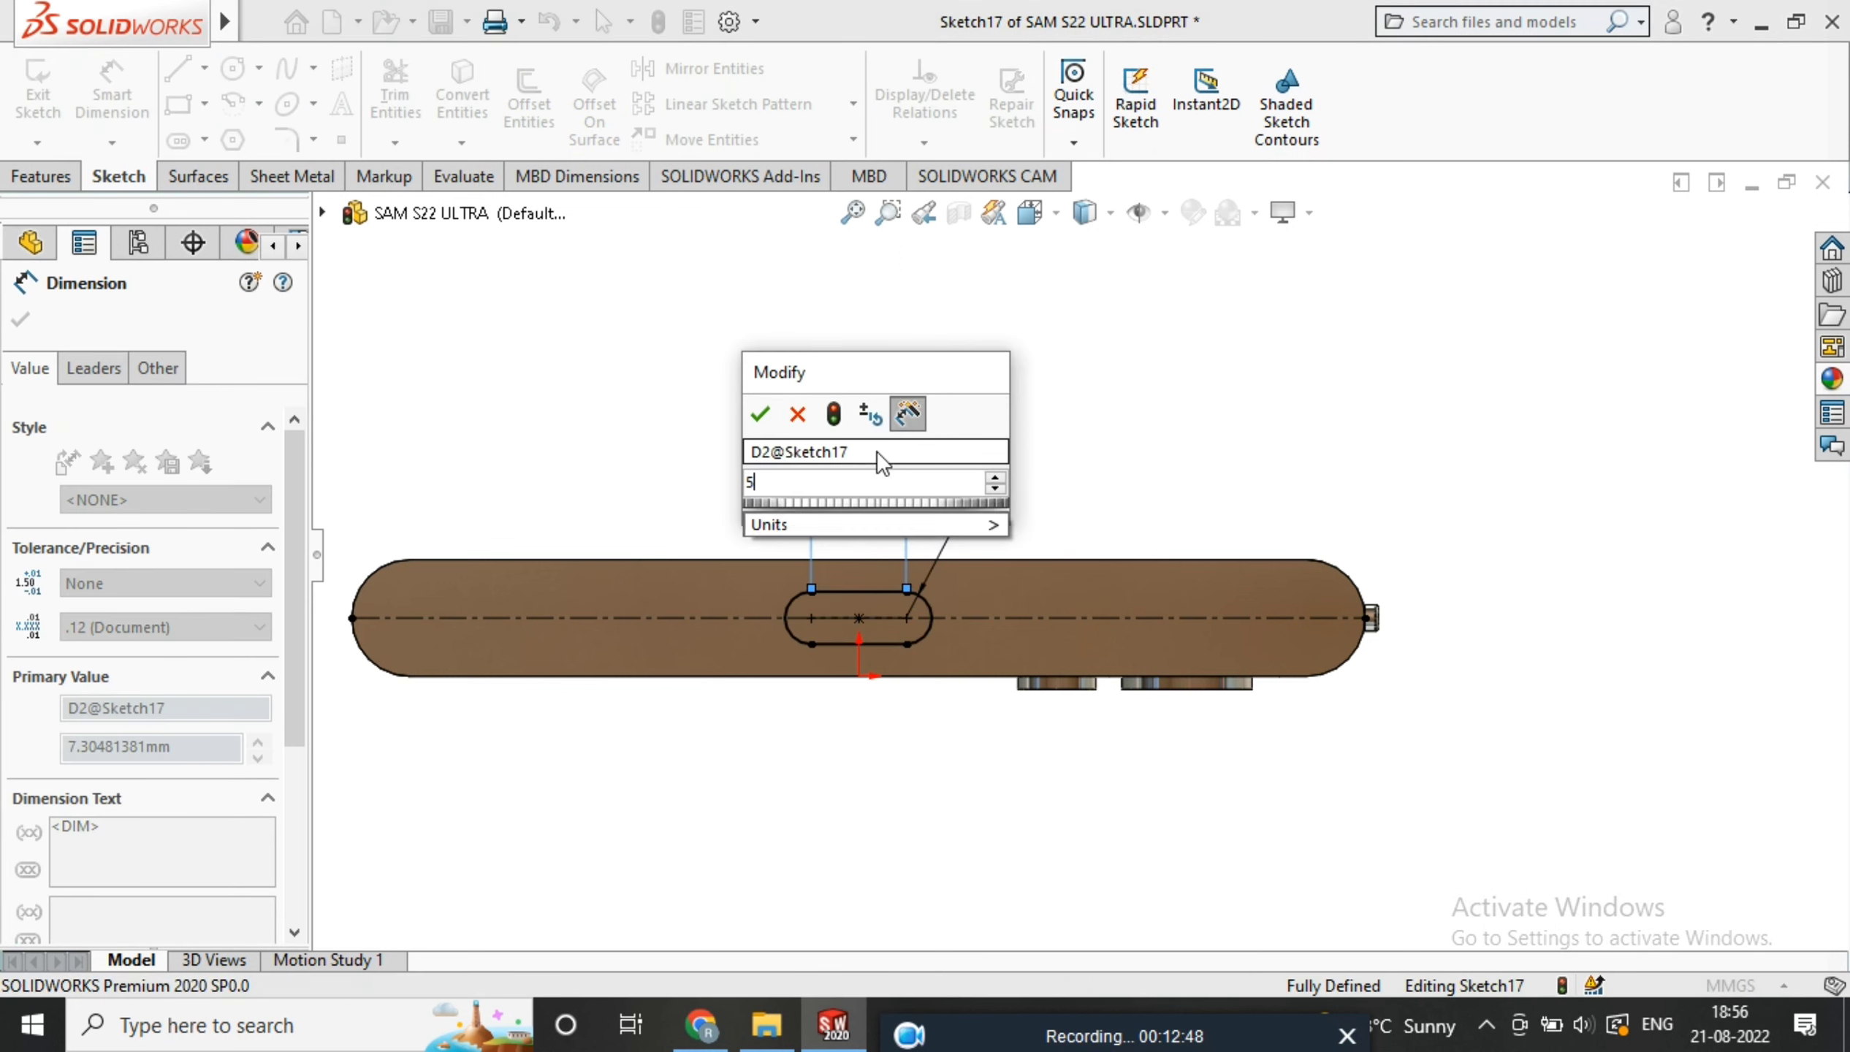
pyautogui.click(760, 415)
# Sketch a small vertical centerpoint slot on the centerline right of the central slot, about 1.2 mm wide and 2.5 mm between arc centres
pyautogui.scroll(-3, 1065, 598)
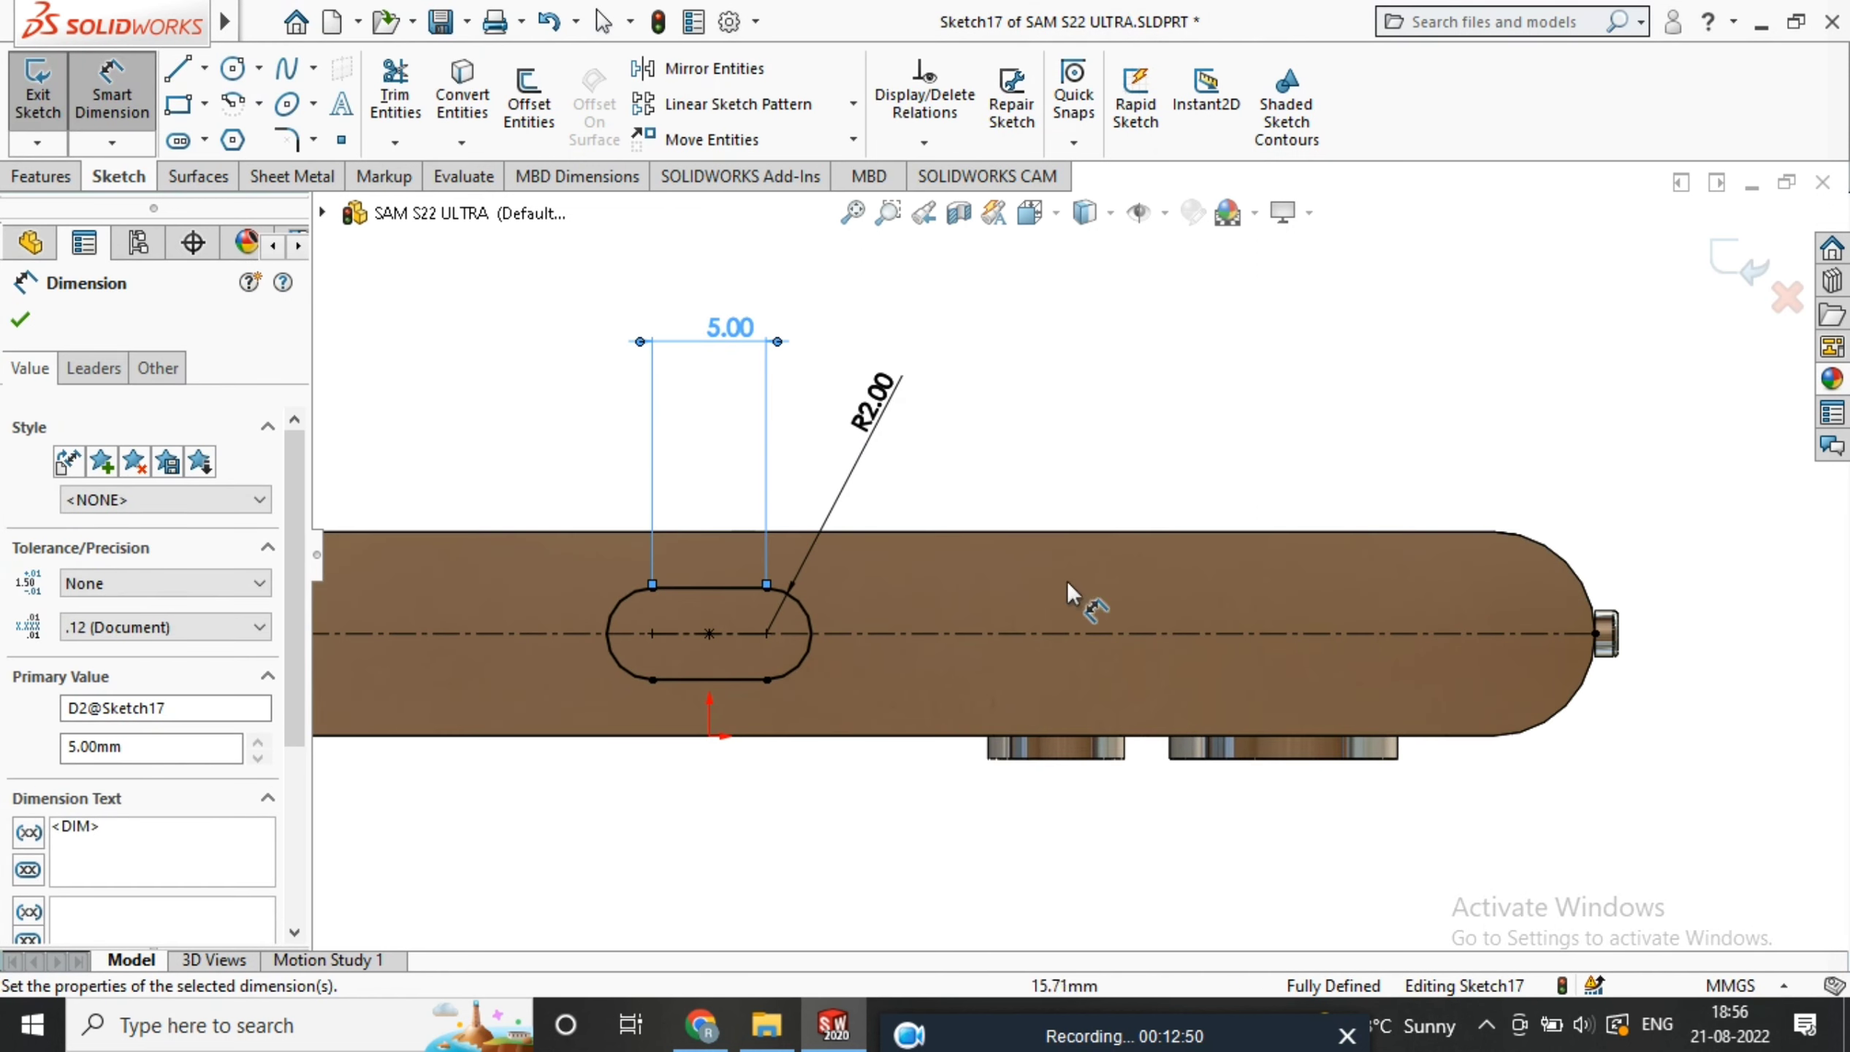
pyautogui.click(178, 141)
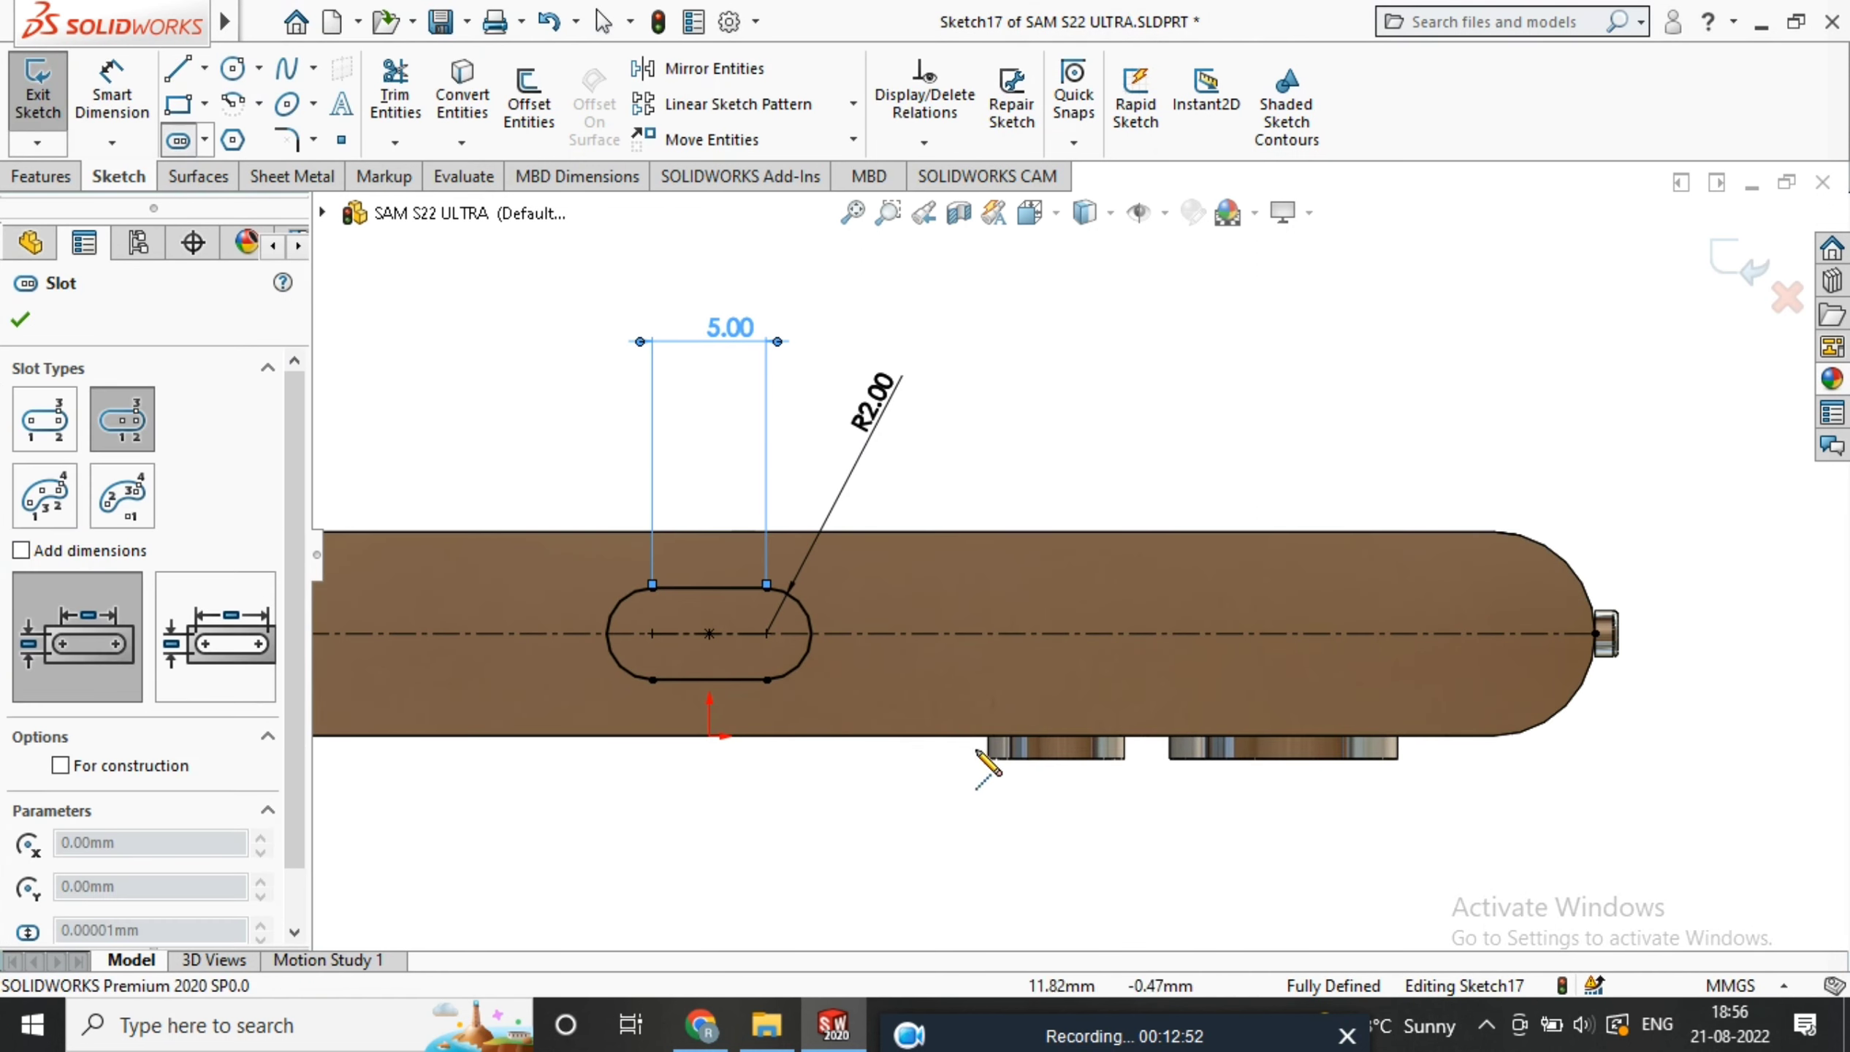
pyautogui.click(1070, 635)
pyautogui.click(1085, 601)
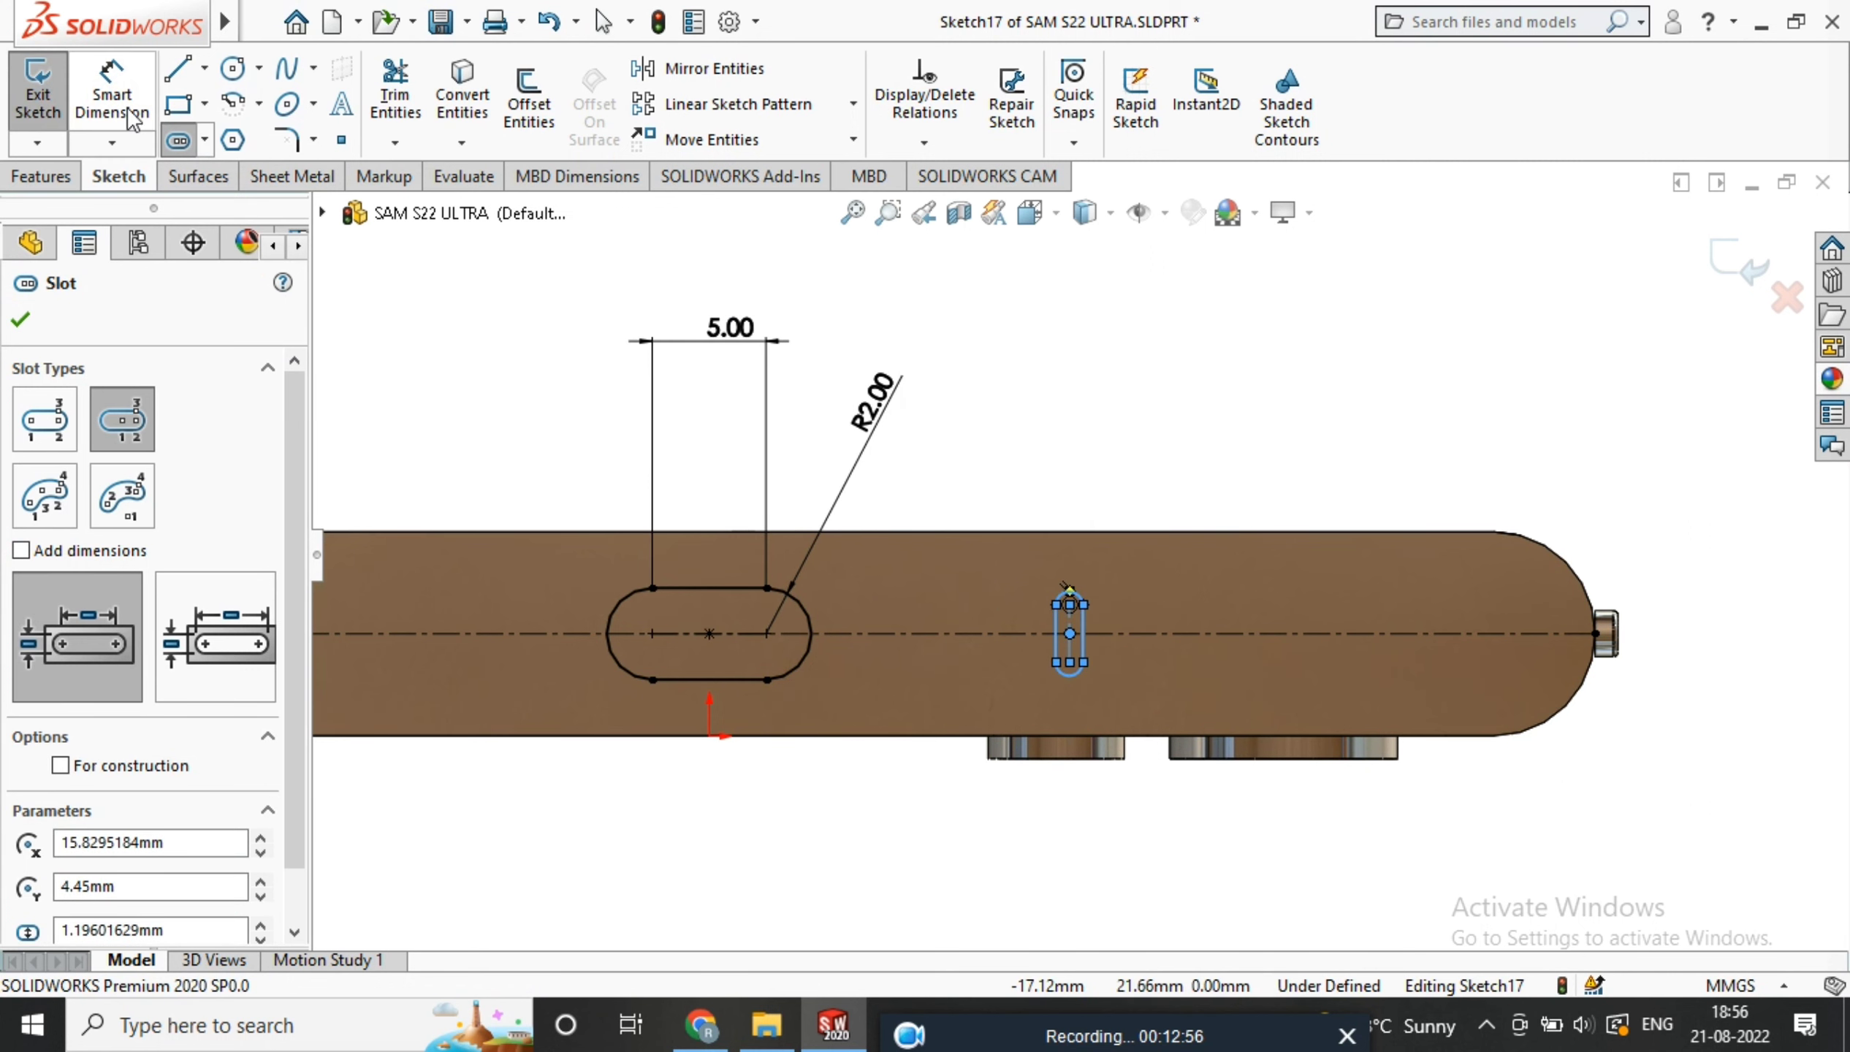
# Dimension the small vertical slot's end radius as 0.5 mm
pyautogui.click(121, 106)
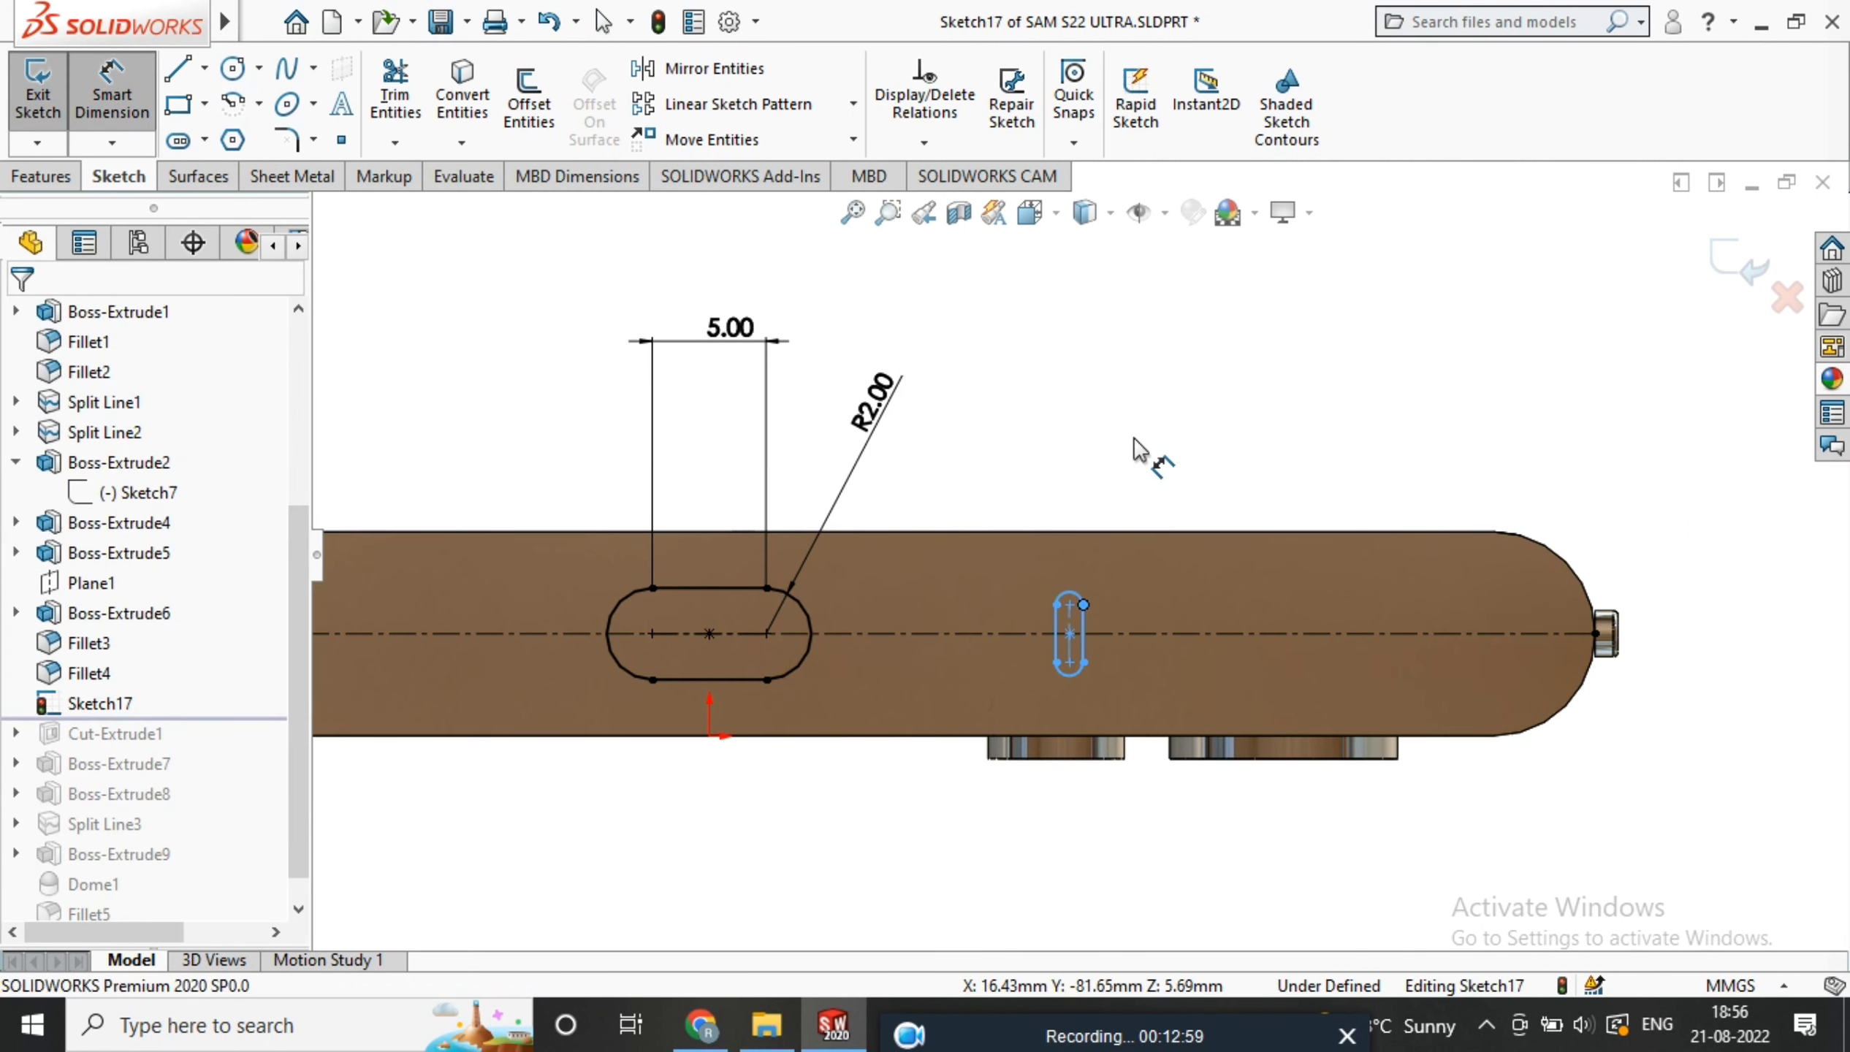
pyautogui.click(1088, 596)
pyautogui.click(1116, 477)
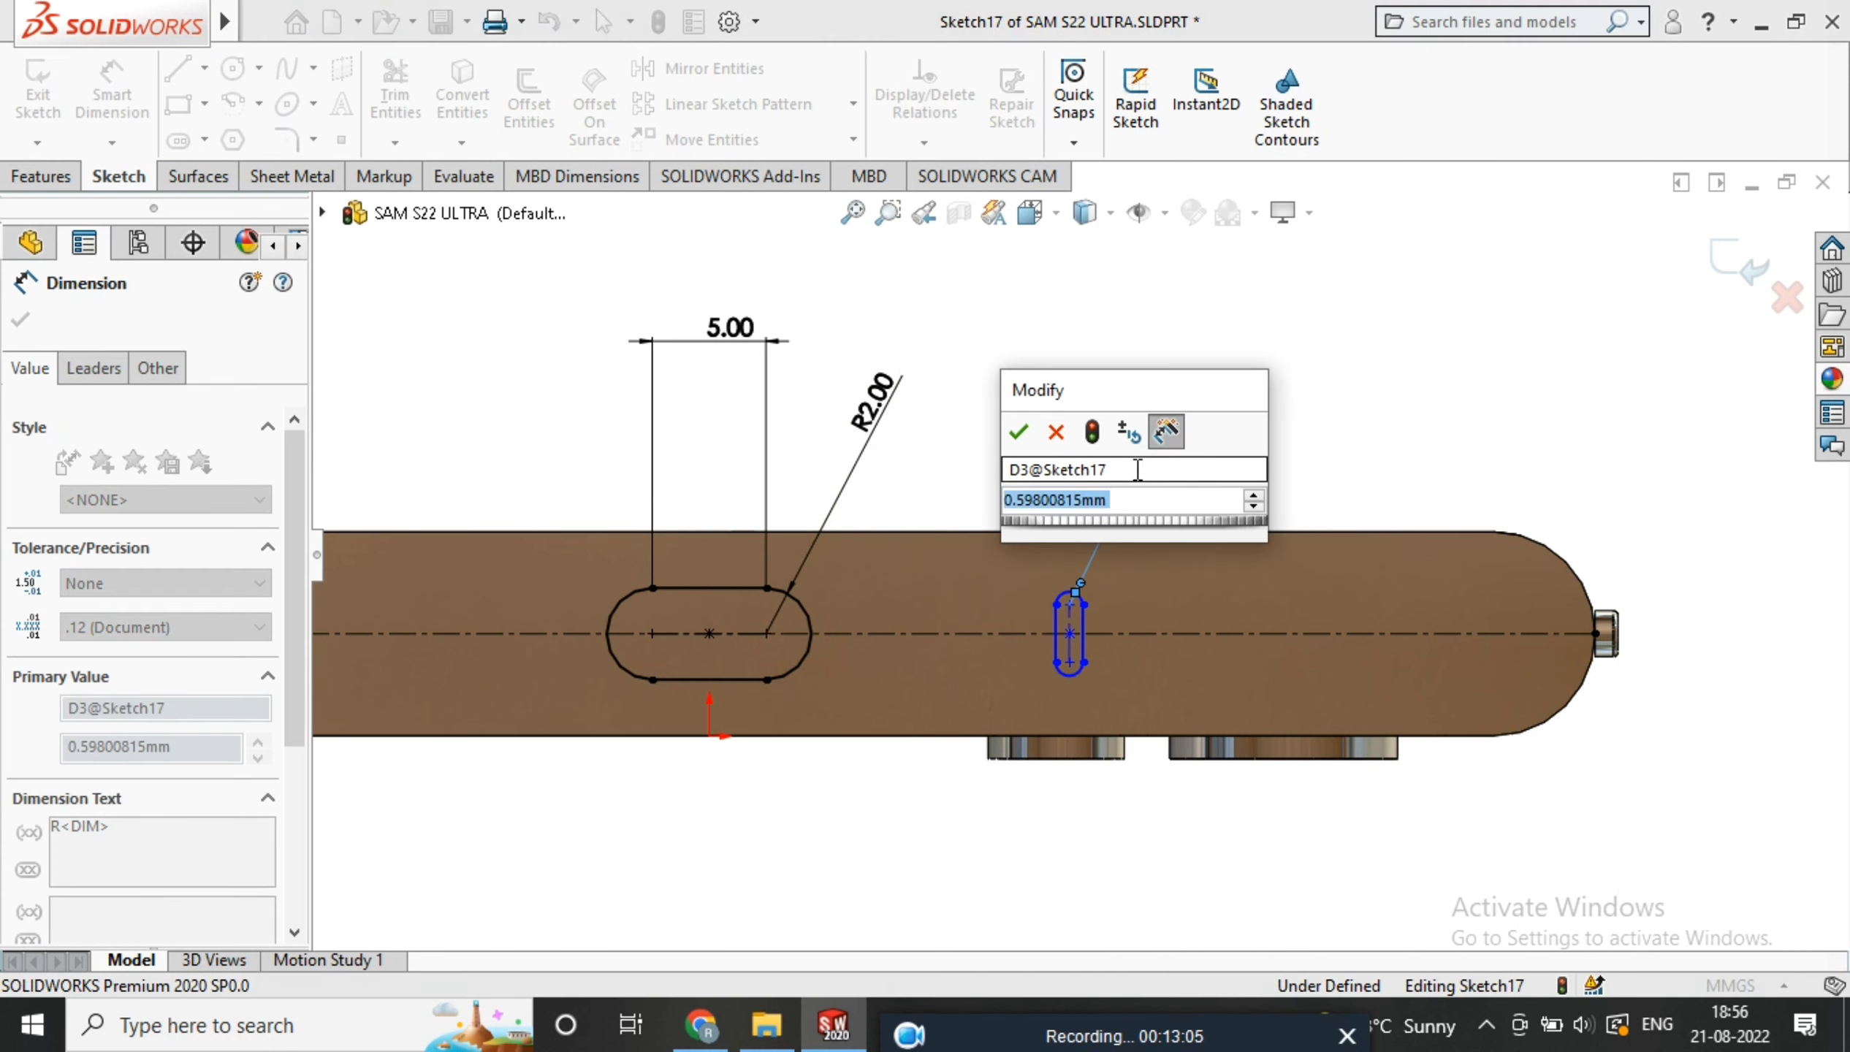
pyautogui.write('0.5')
pyautogui.press('Return')
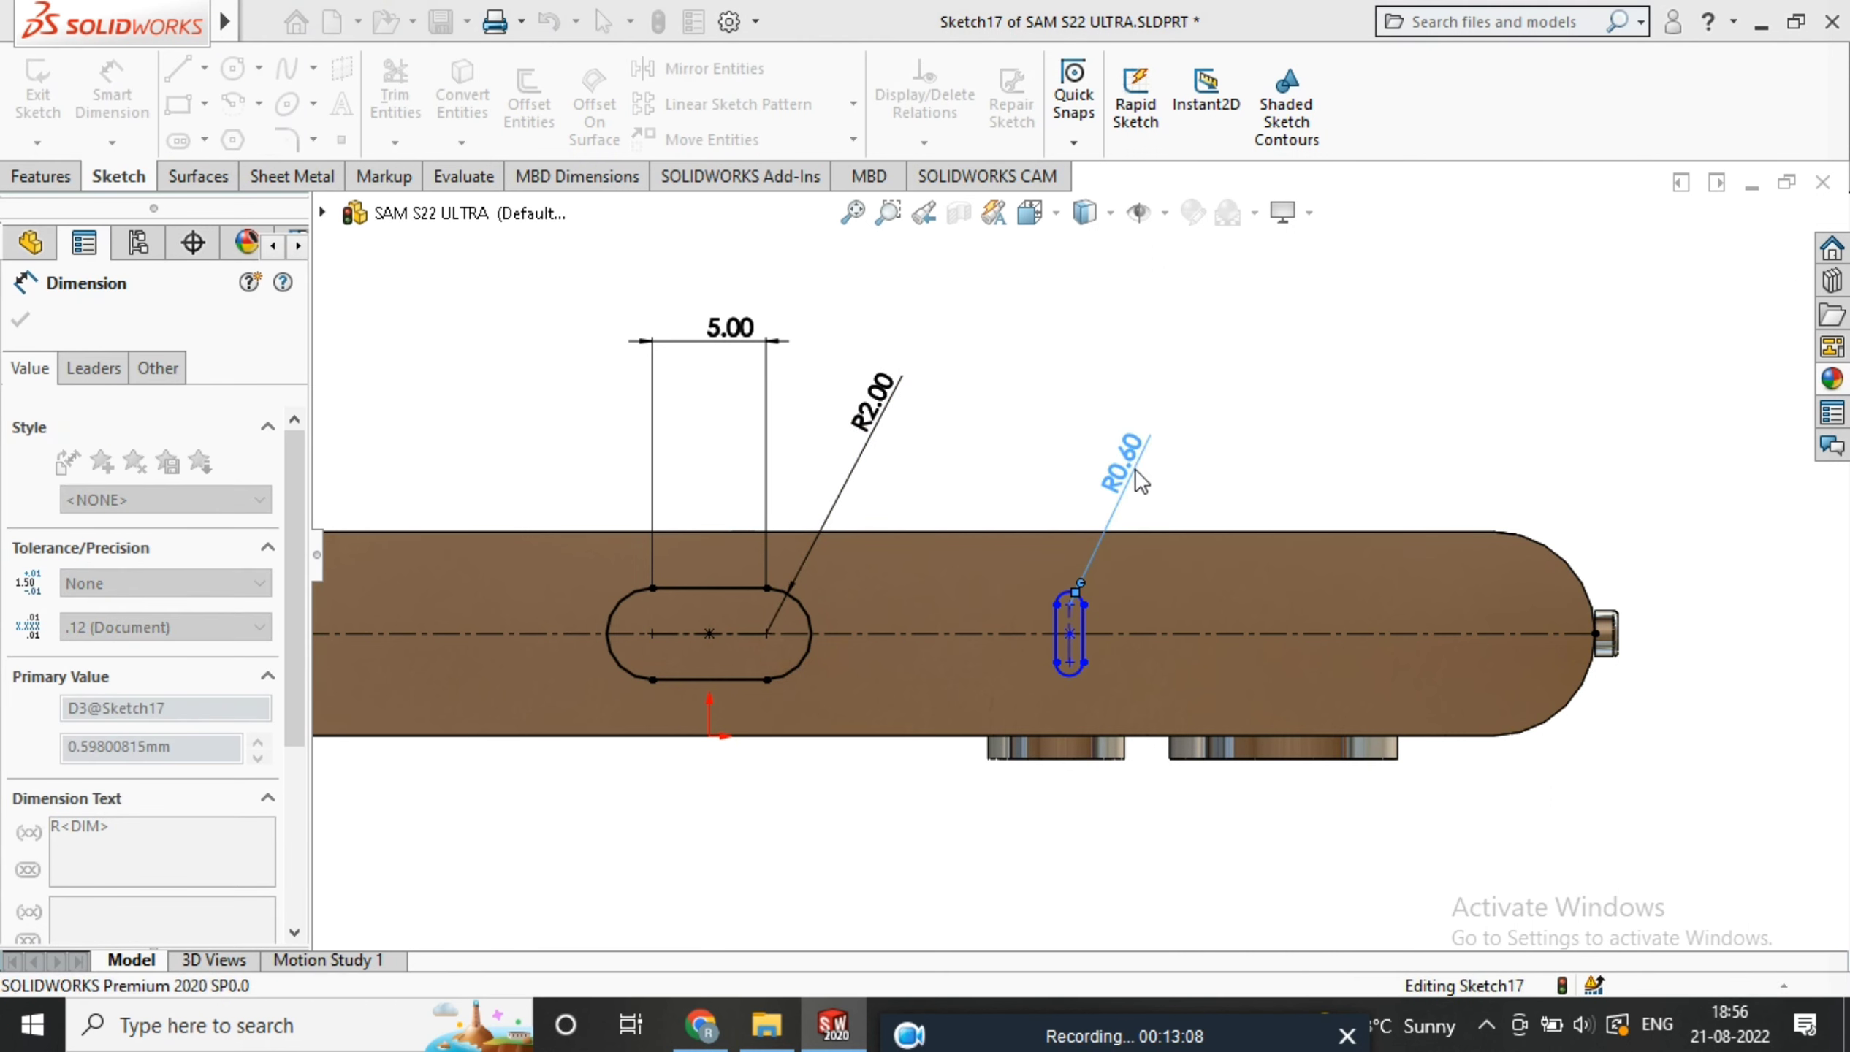
# Dimension the small vertical slot's straight side as 1 mm
pyautogui.scroll(-3, 1147, 639)
pyautogui.click(1032, 580)
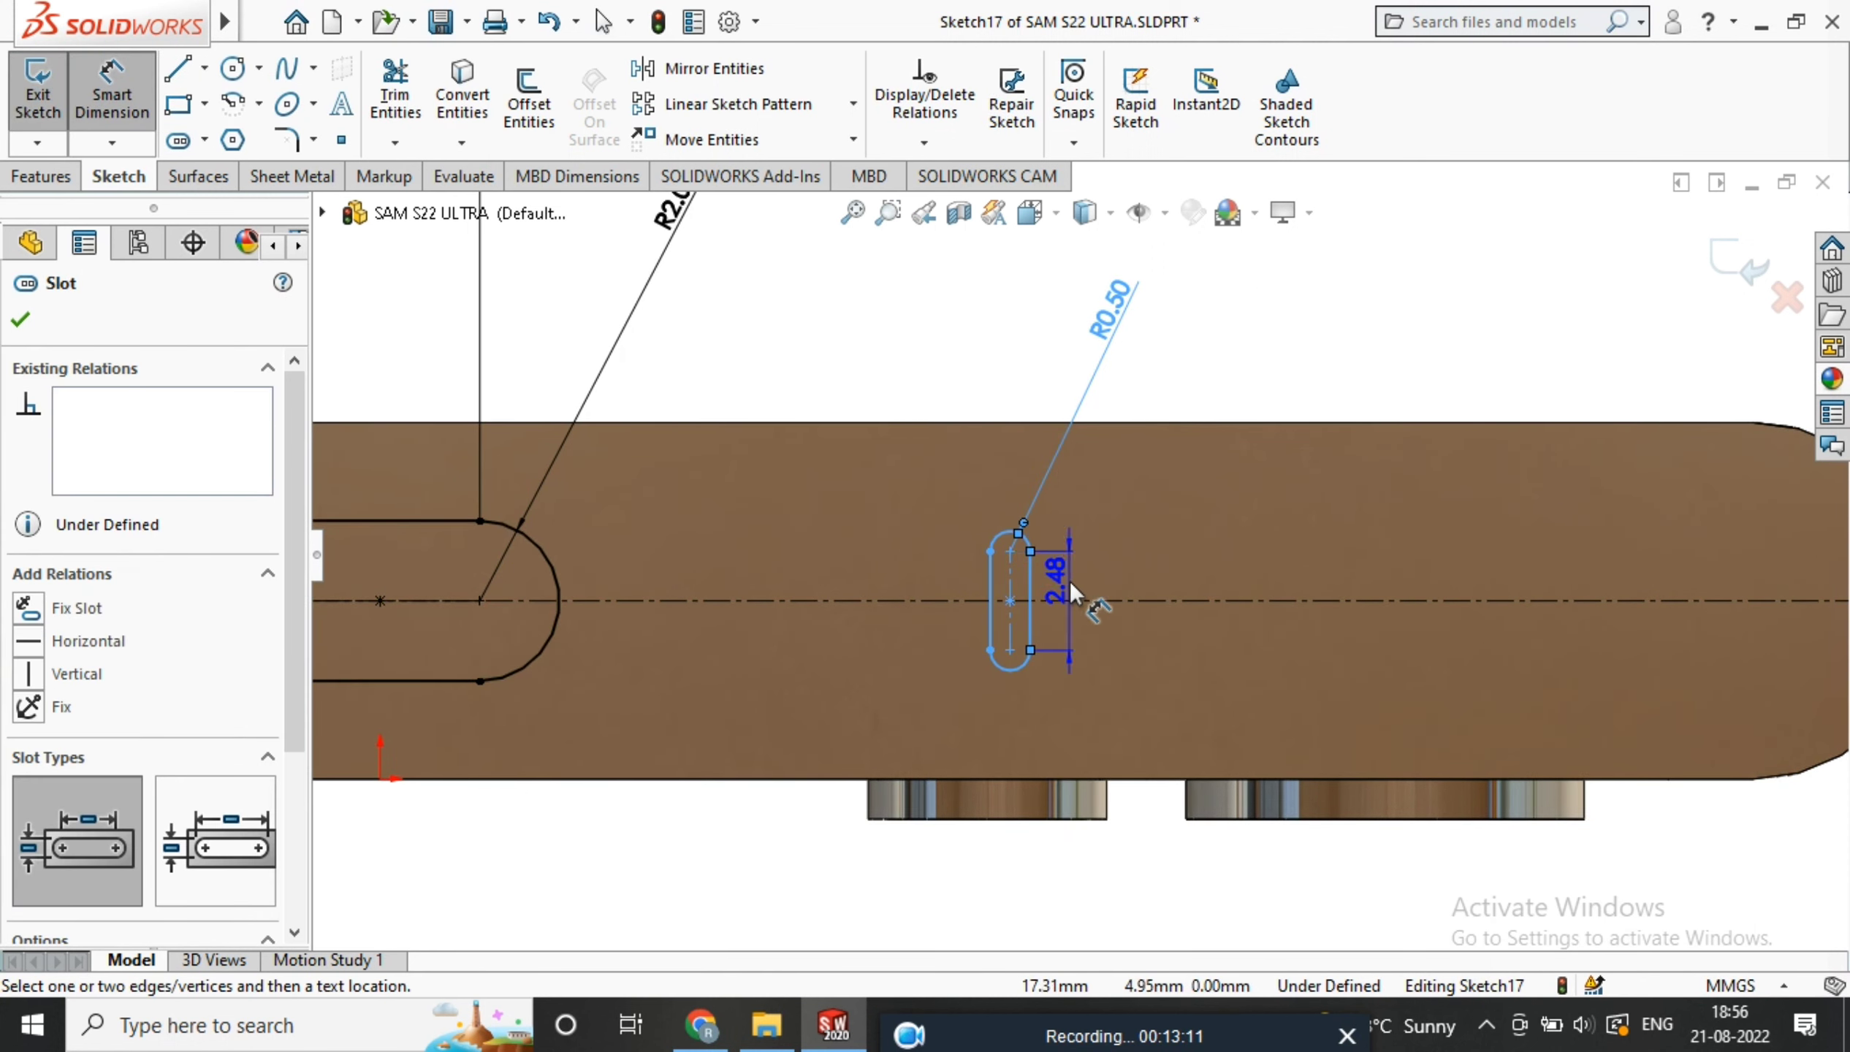
pyautogui.click(846, 599)
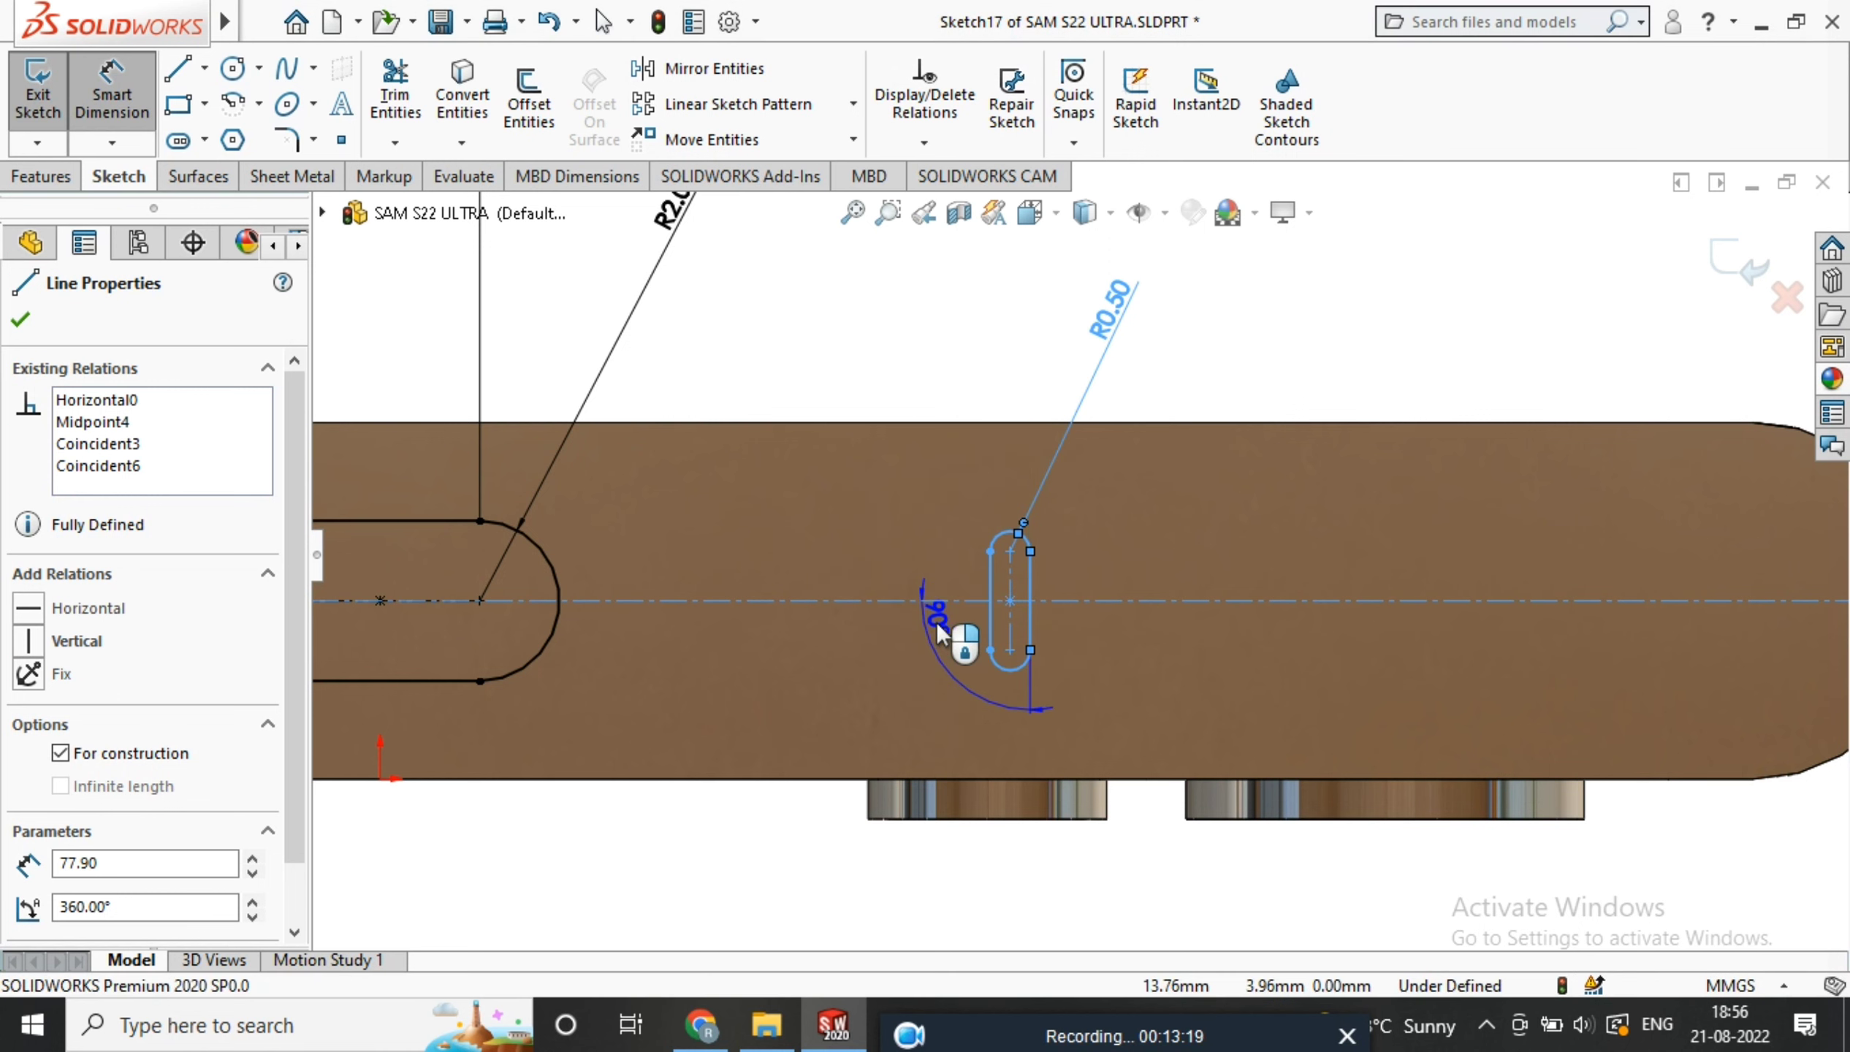
pyautogui.press('Escape')
pyautogui.click(991, 609)
pyautogui.click(908, 622)
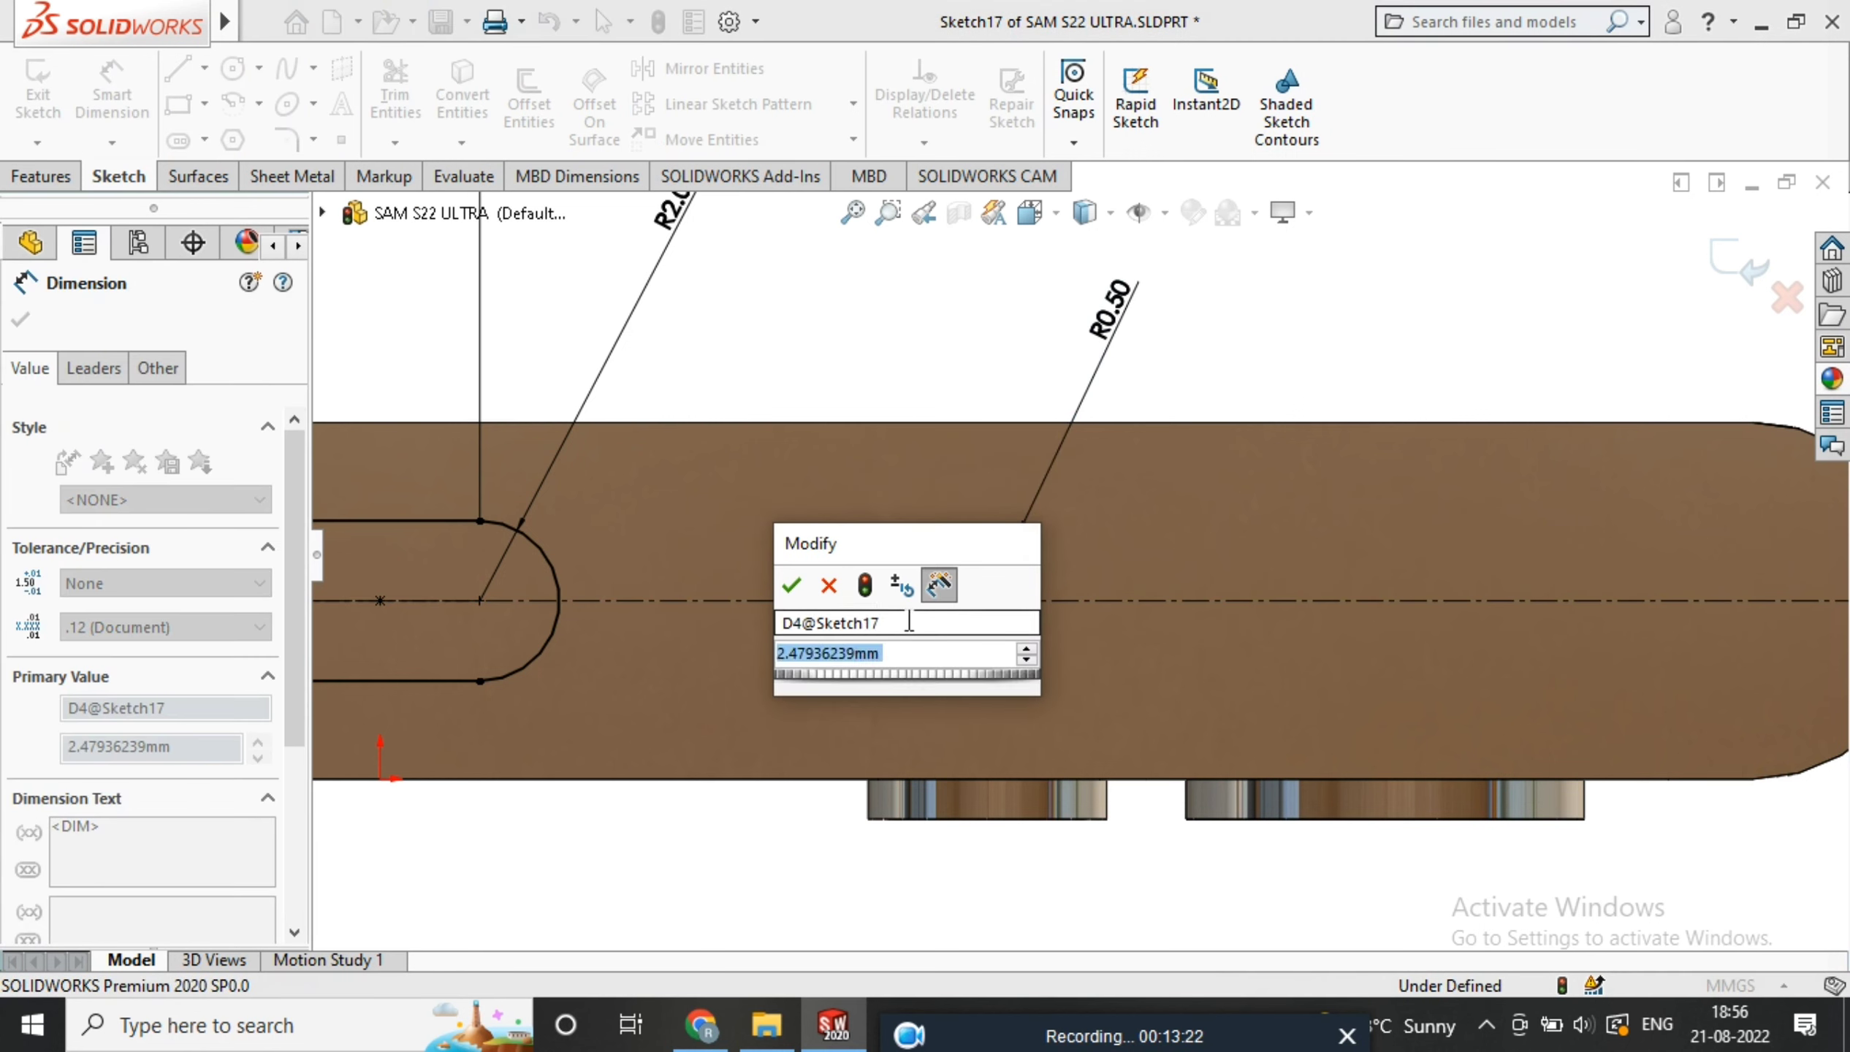
pyautogui.write('1')
pyautogui.press('Return')
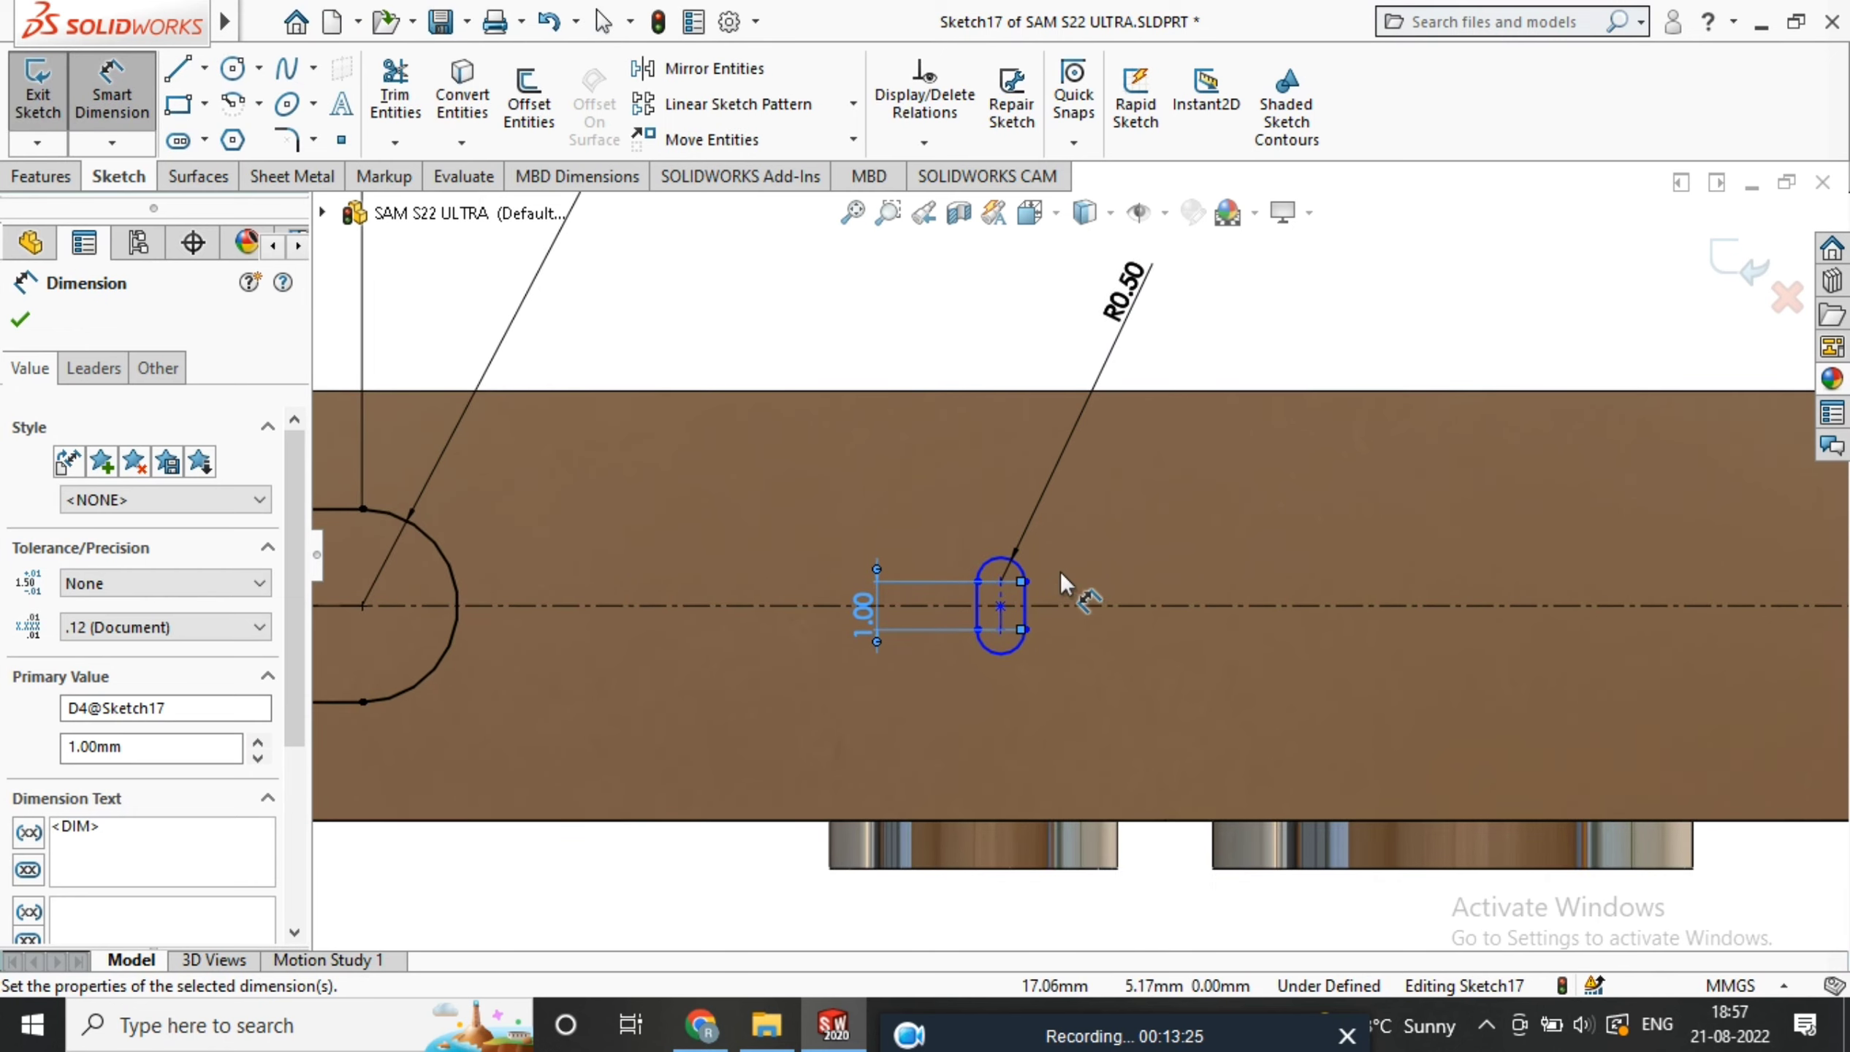
# Set the horizontal distance from the central slot's right arc centre to the small slot's centre to 15 mm
pyautogui.scroll(2, 1061, 570)
pyautogui.click(769, 596)
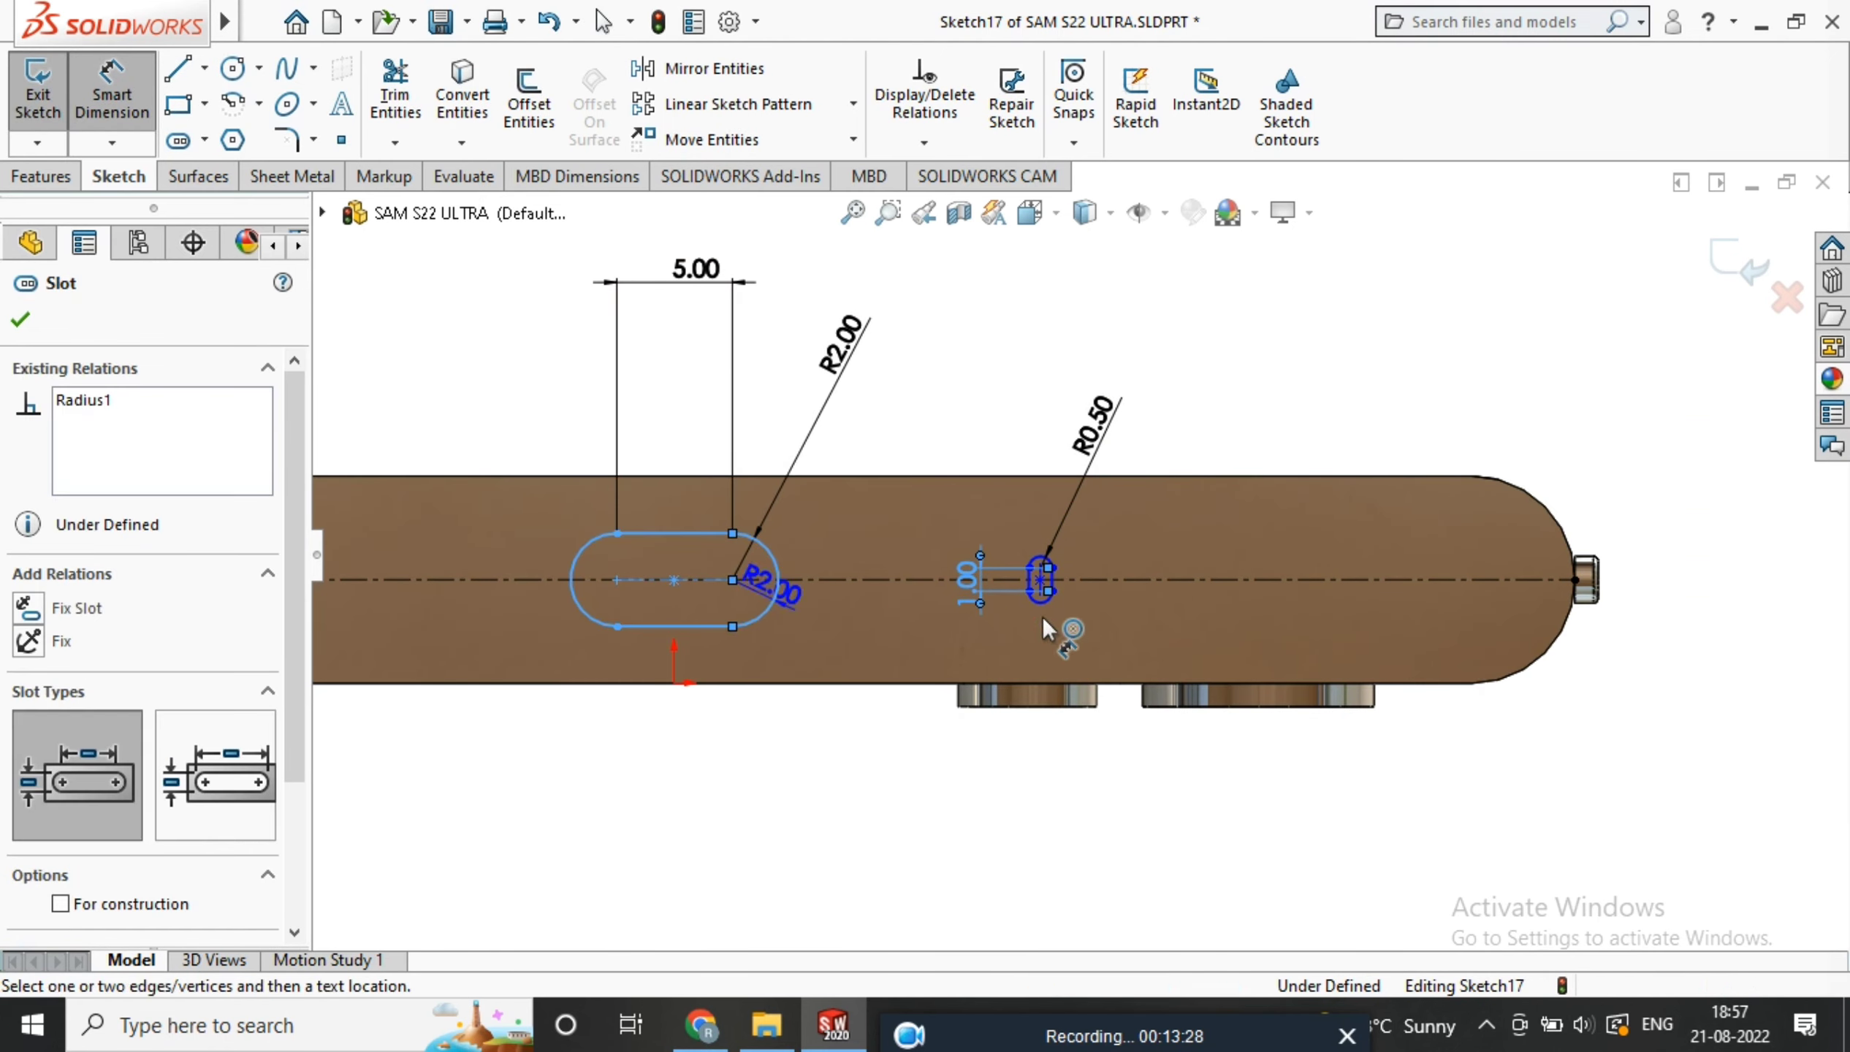
pyautogui.scroll(-3, 1042, 616)
pyautogui.click(1090, 594)
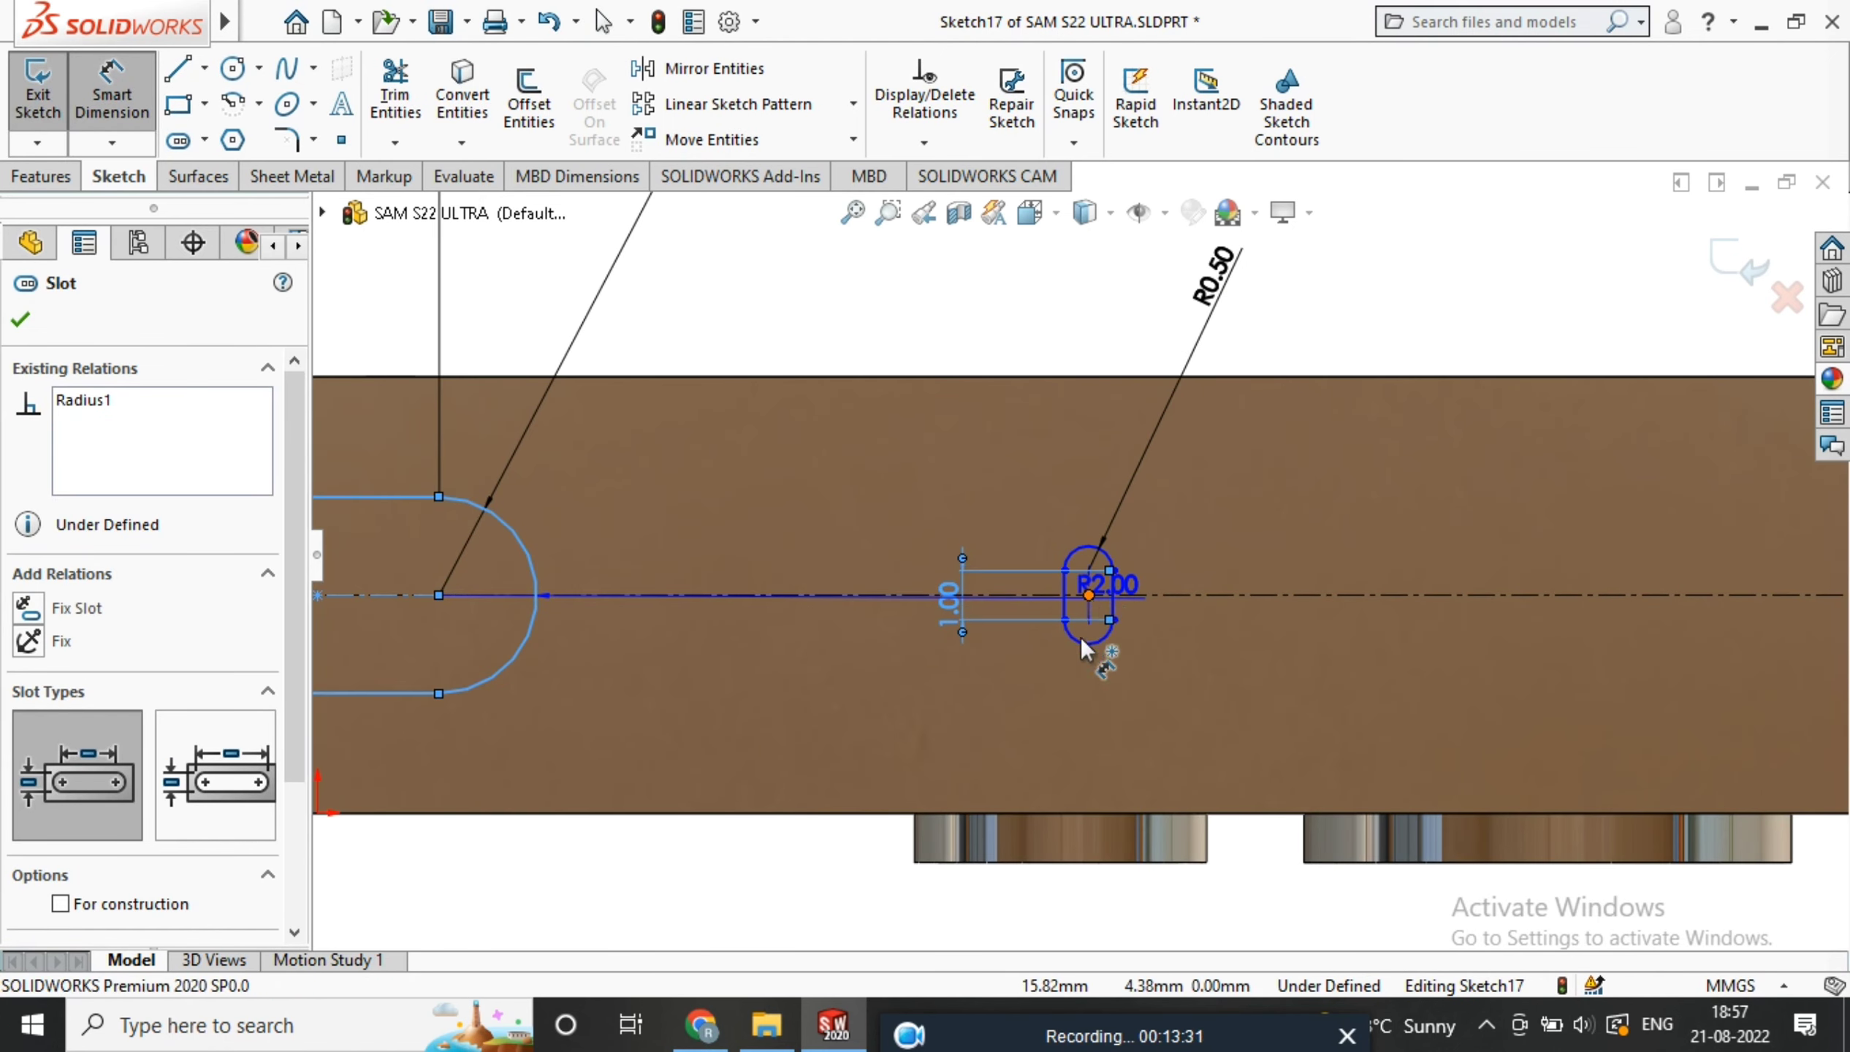
pyautogui.scroll(3, 1032, 715)
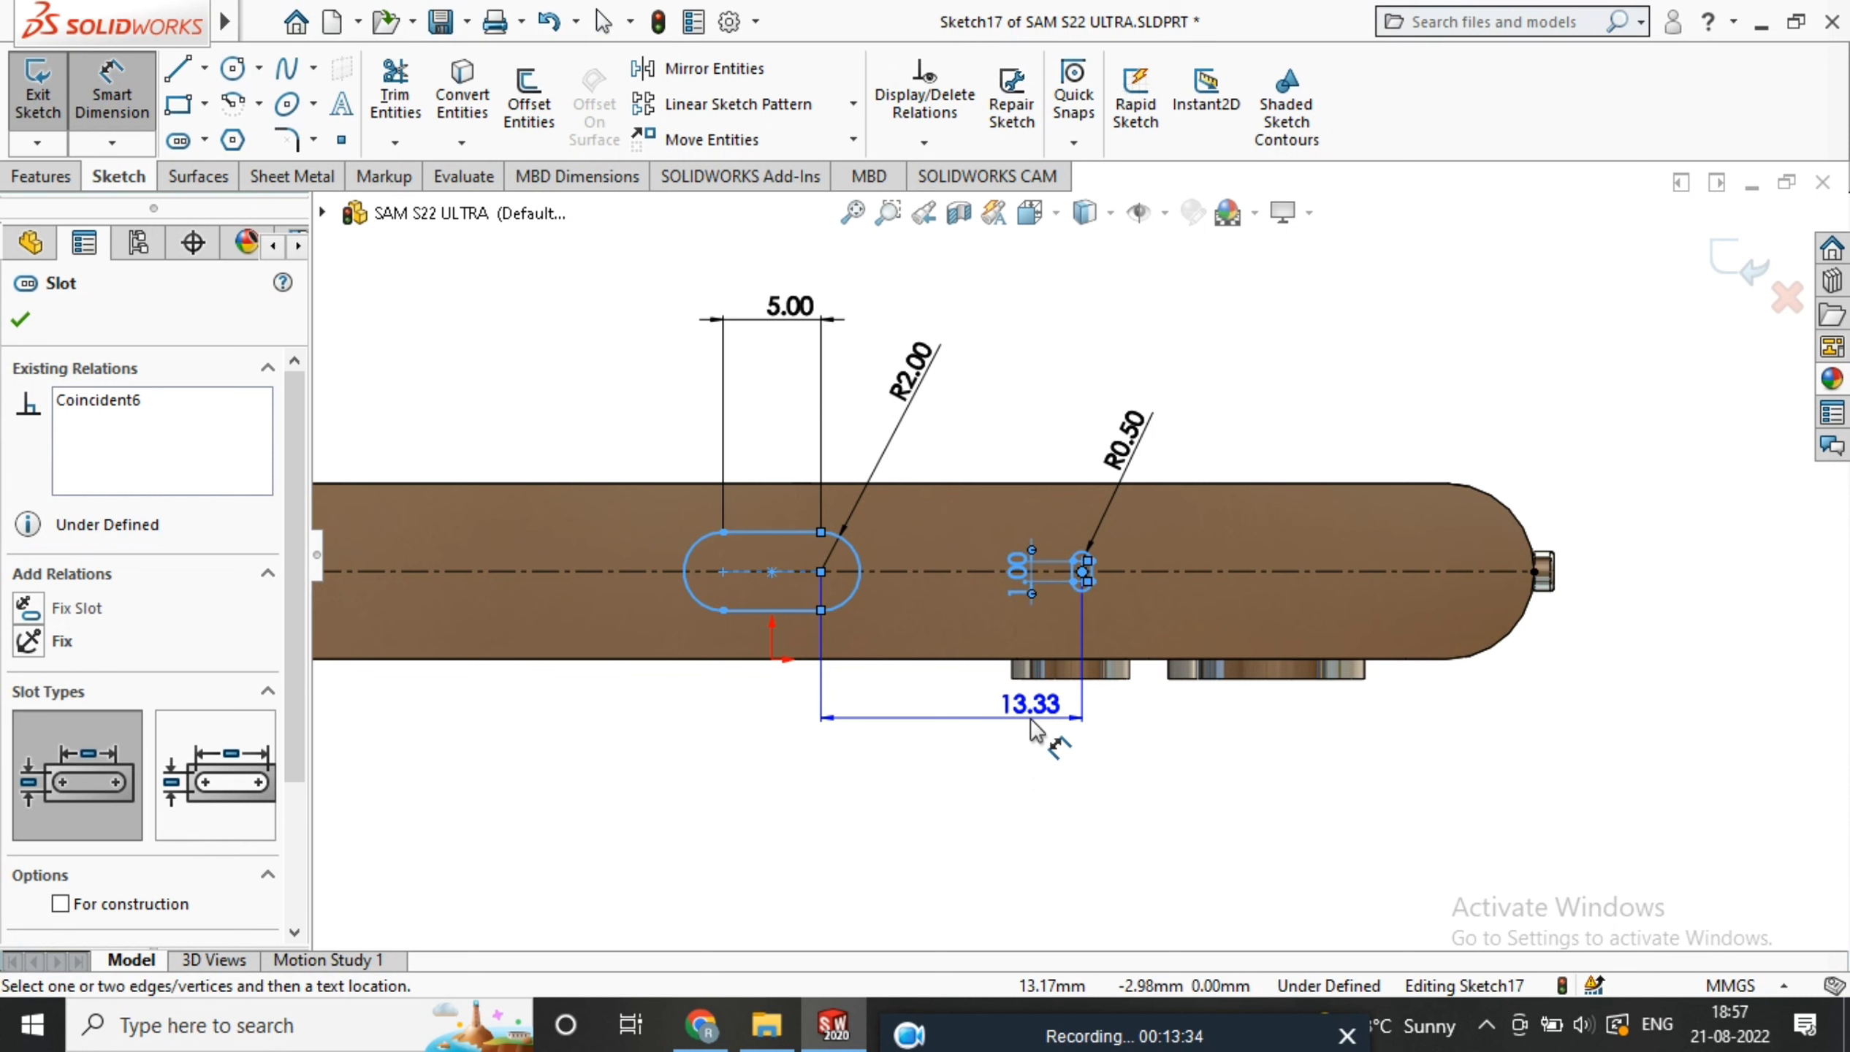
pyautogui.click(1021, 777)
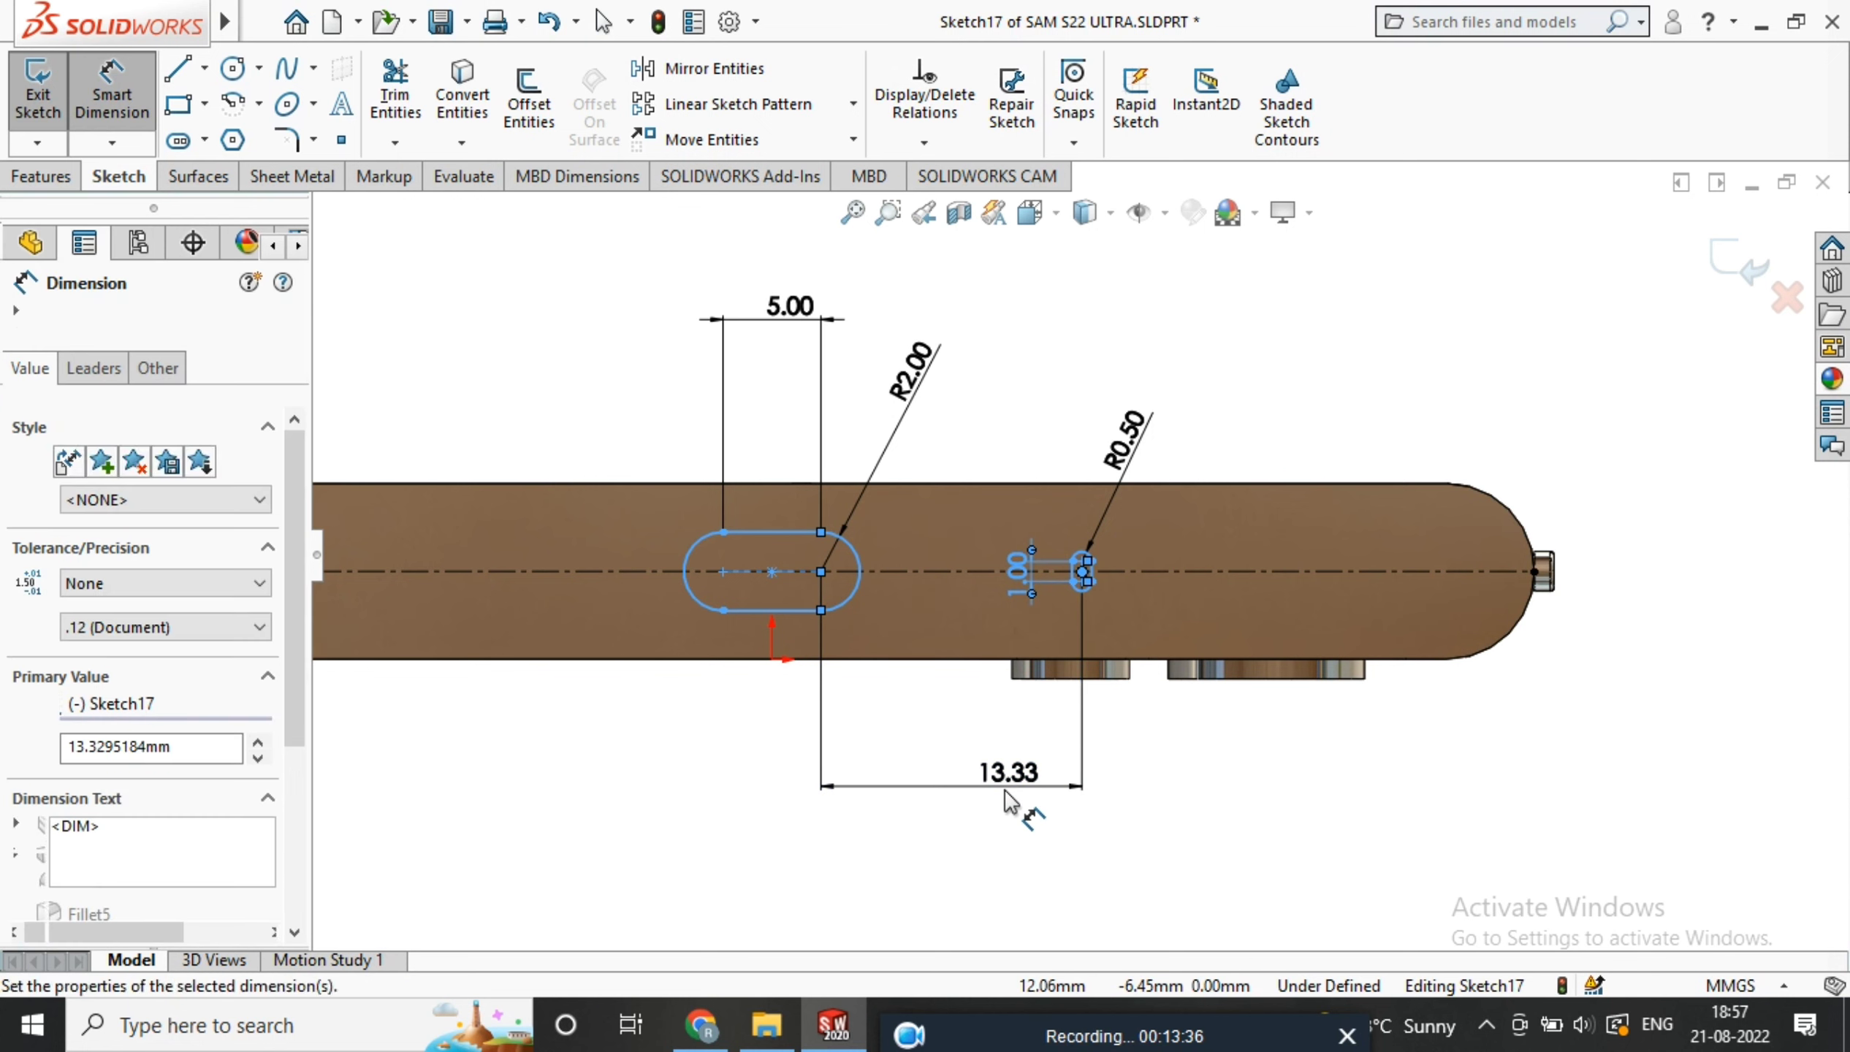
pyautogui.write('15')
pyautogui.press('Return')
# Pattern the small vertical slot linearly along the X-axis with 6 instances at 1.5 mm spacing
pyautogui.scroll(-4, 1114, 550)
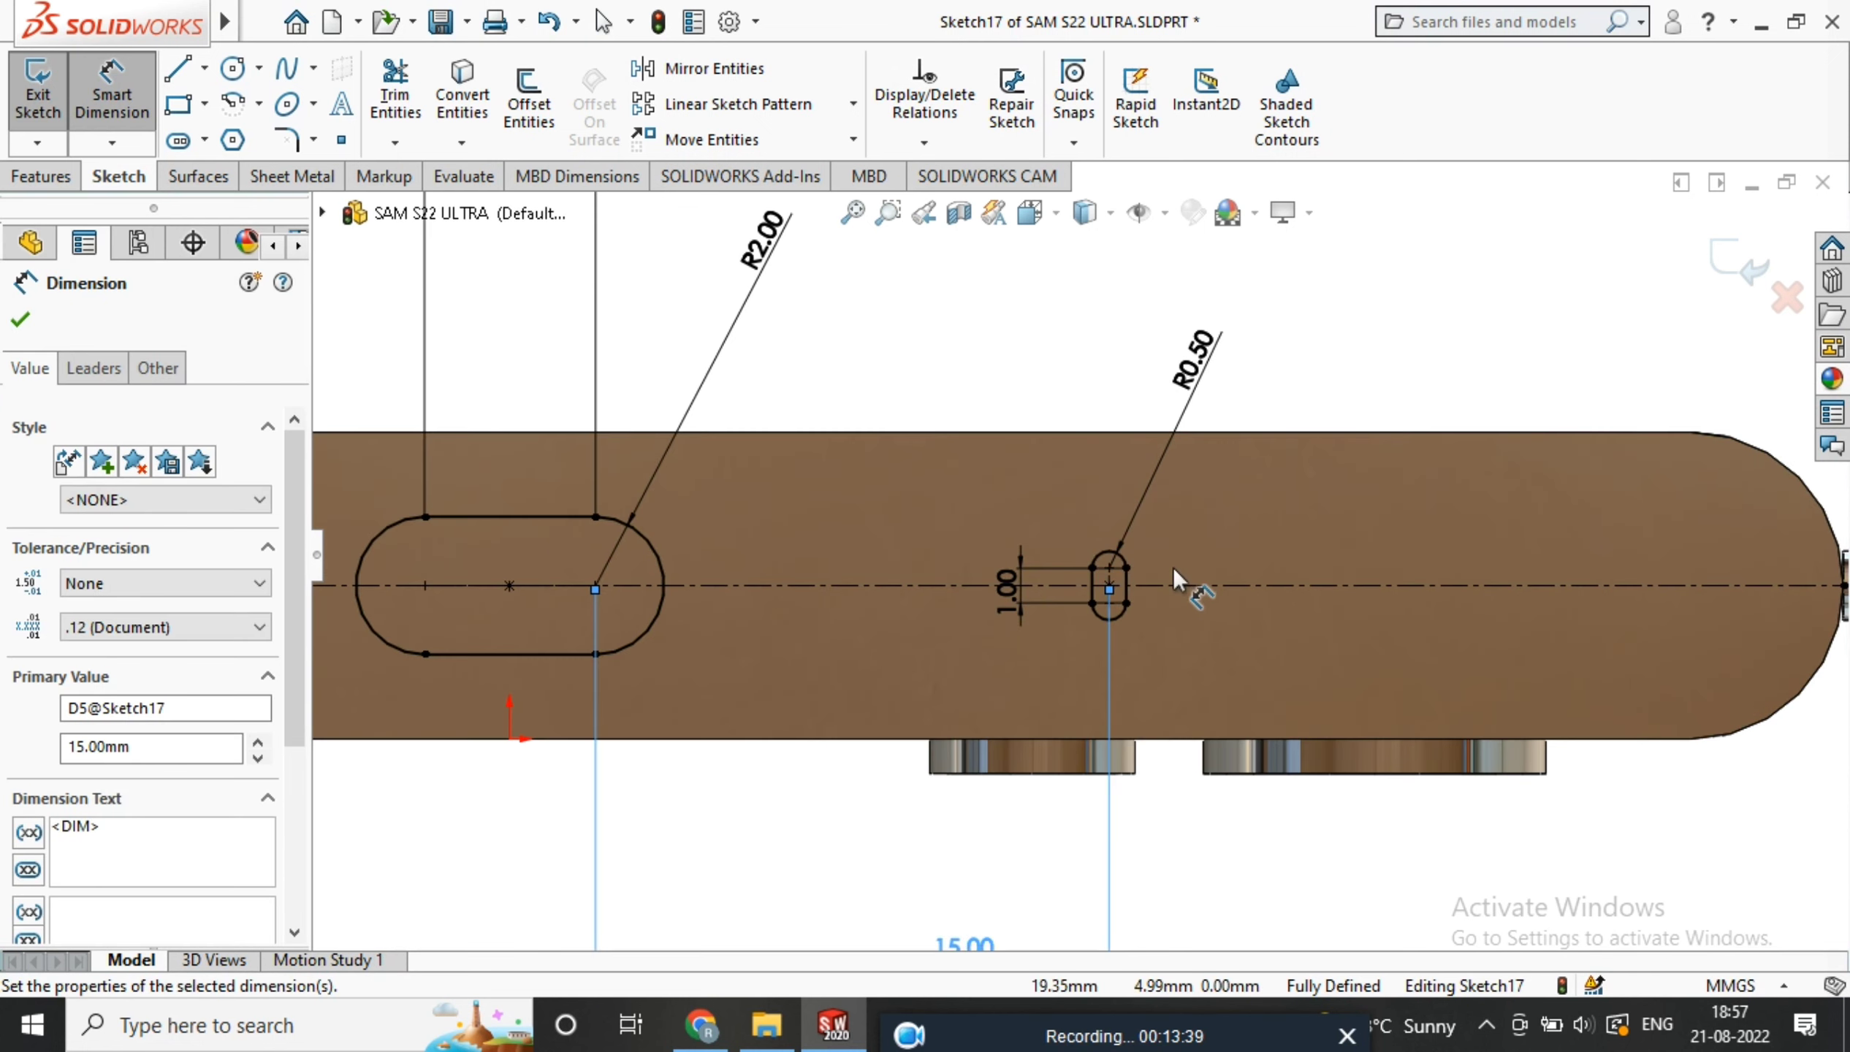
pyautogui.click(1083, 633)
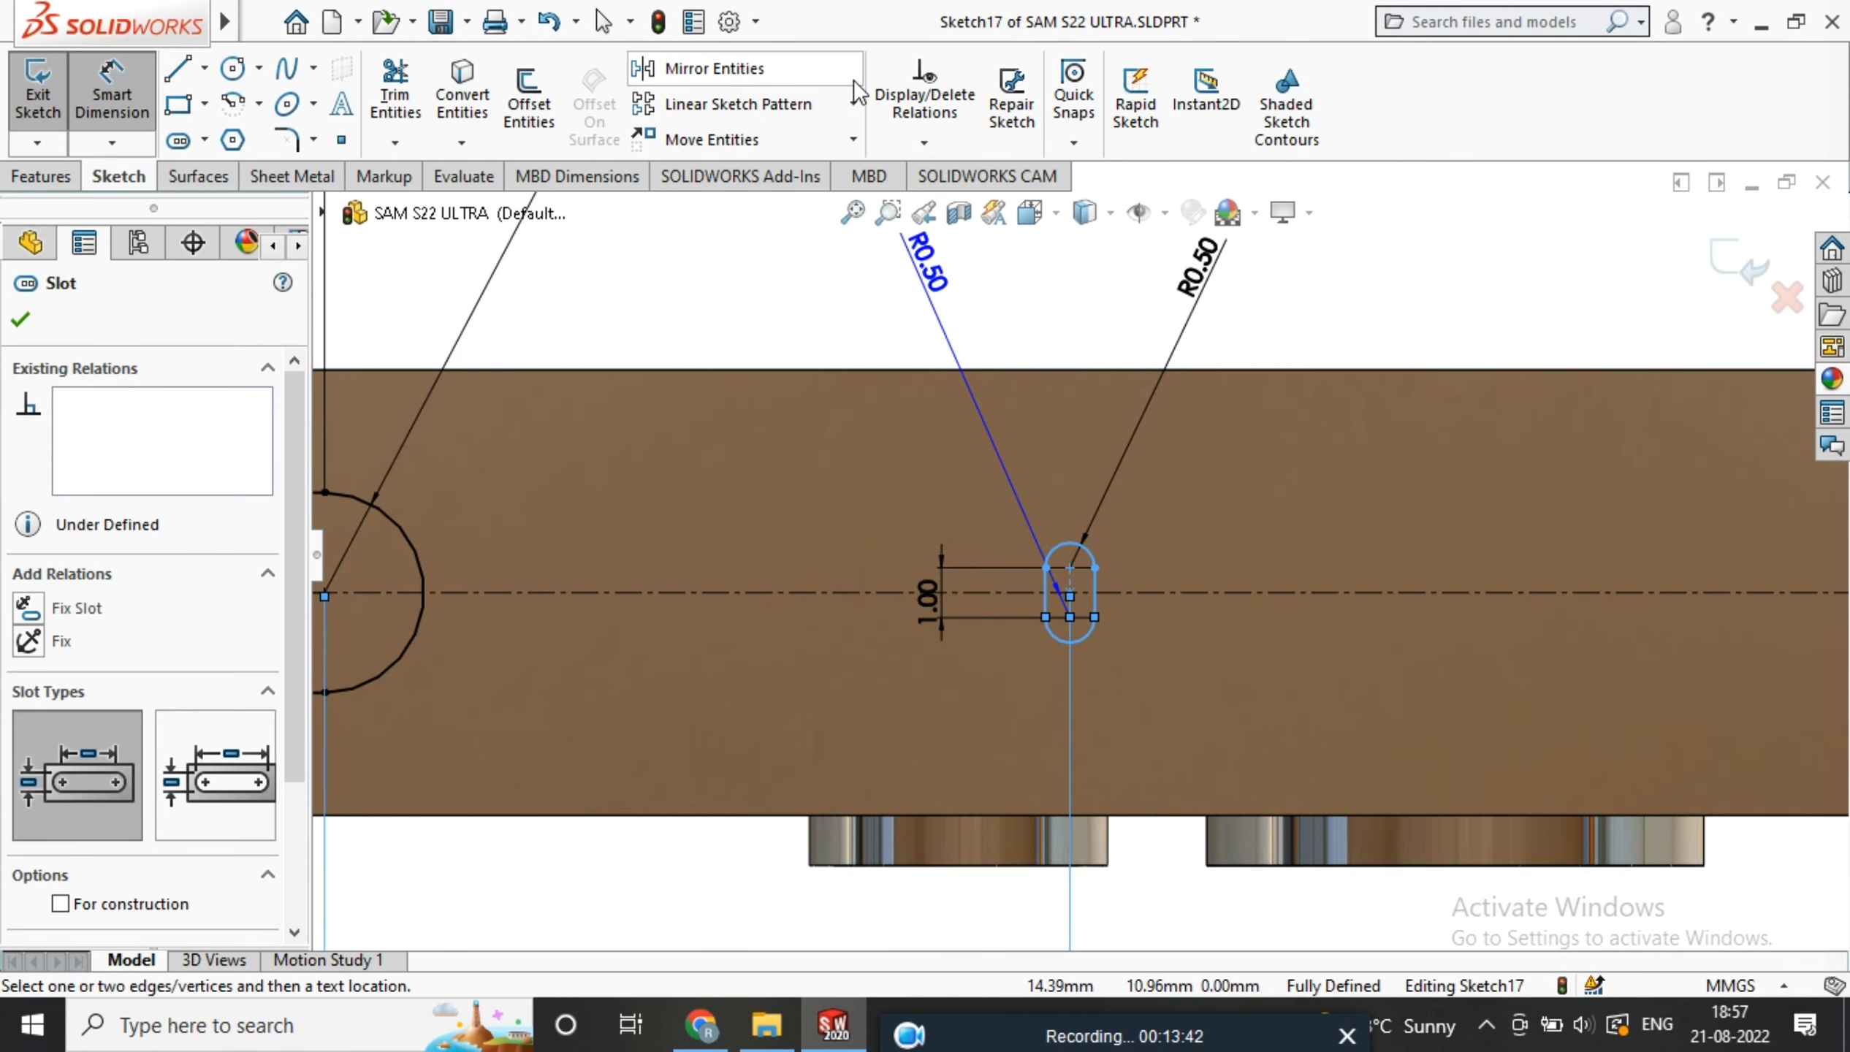
pyautogui.click(753, 116)
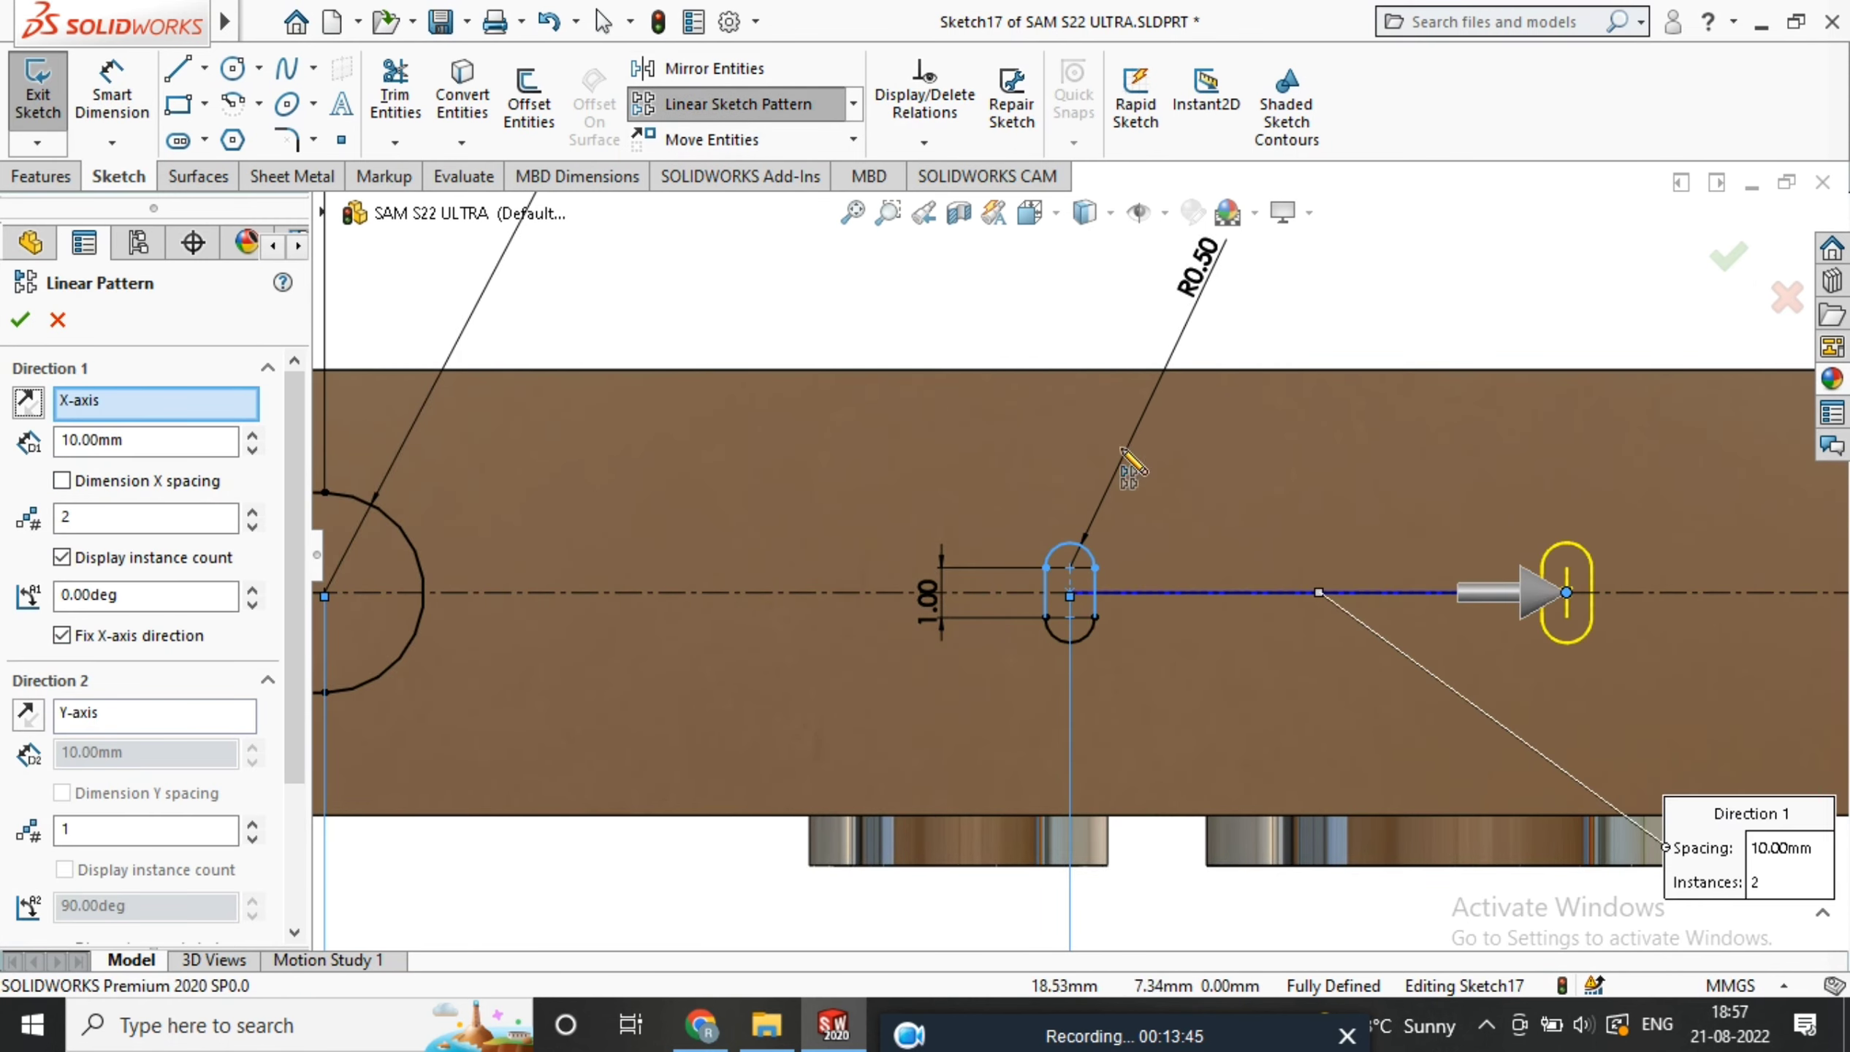
pyautogui.scroll(2, 1510, 579)
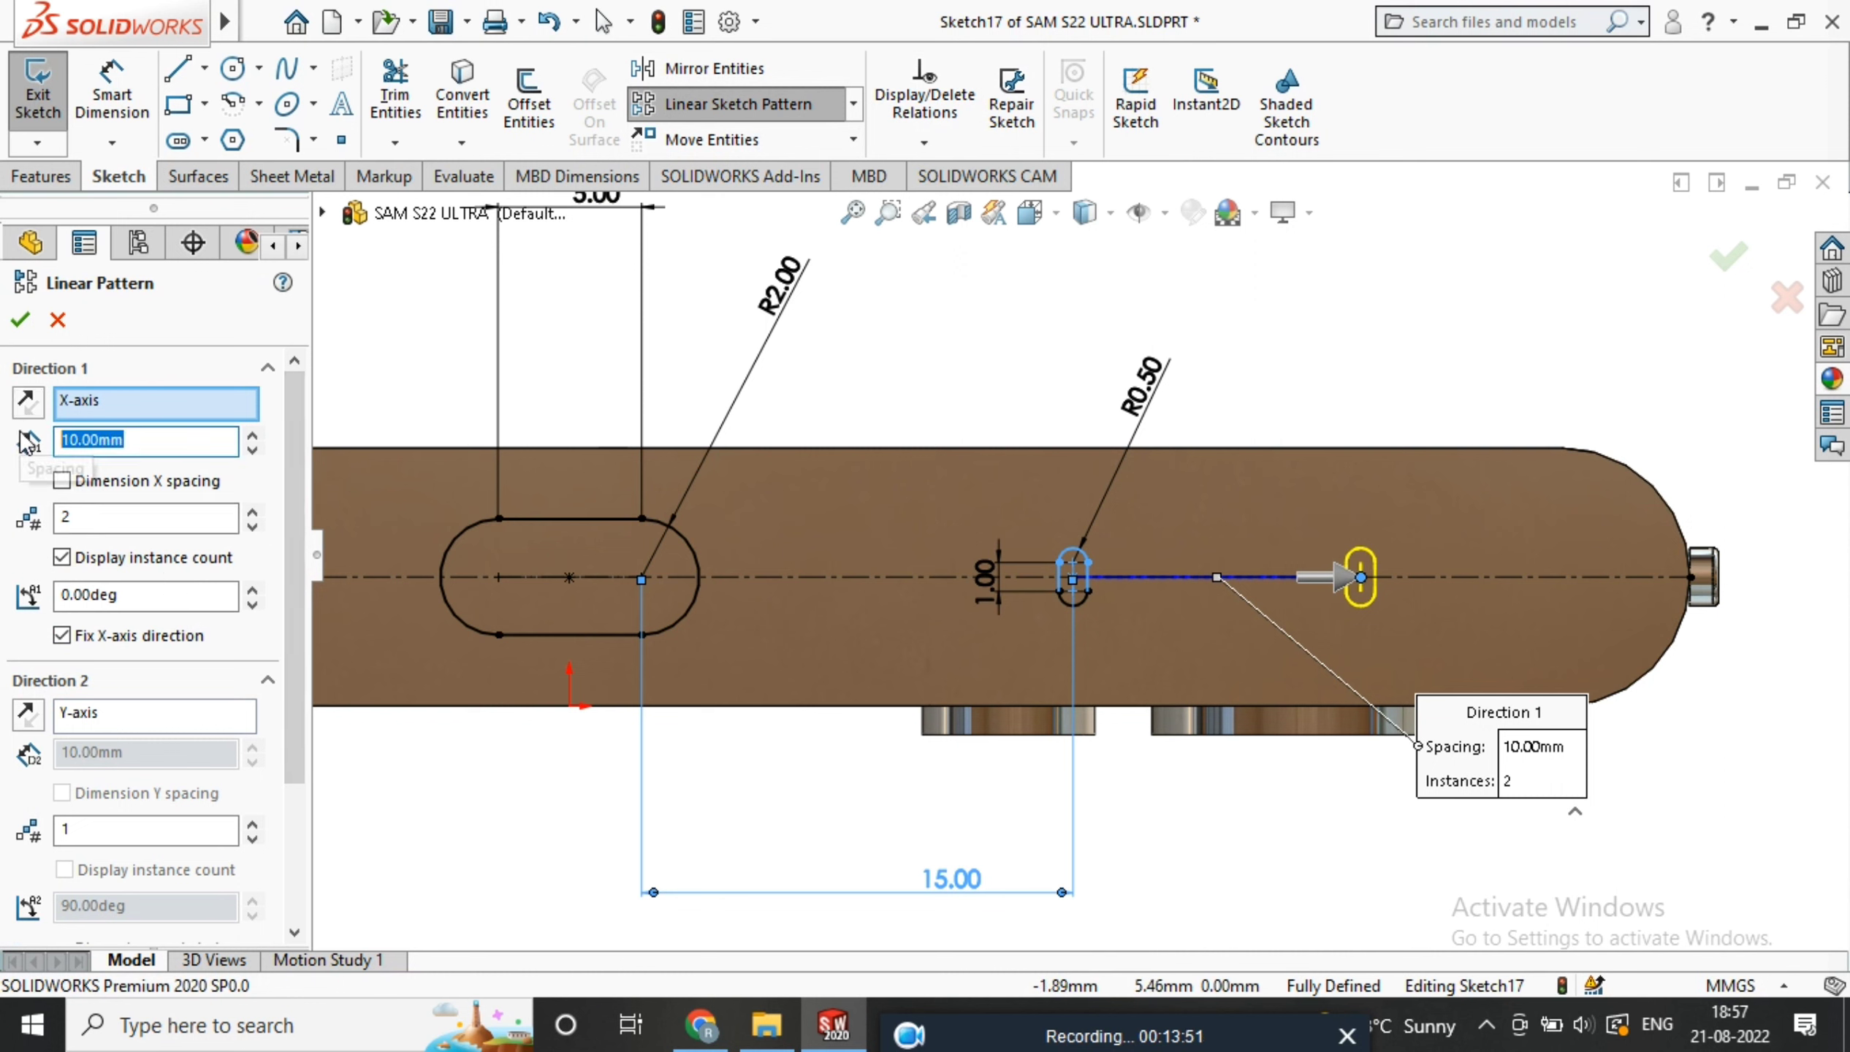
pyautogui.press('Return')
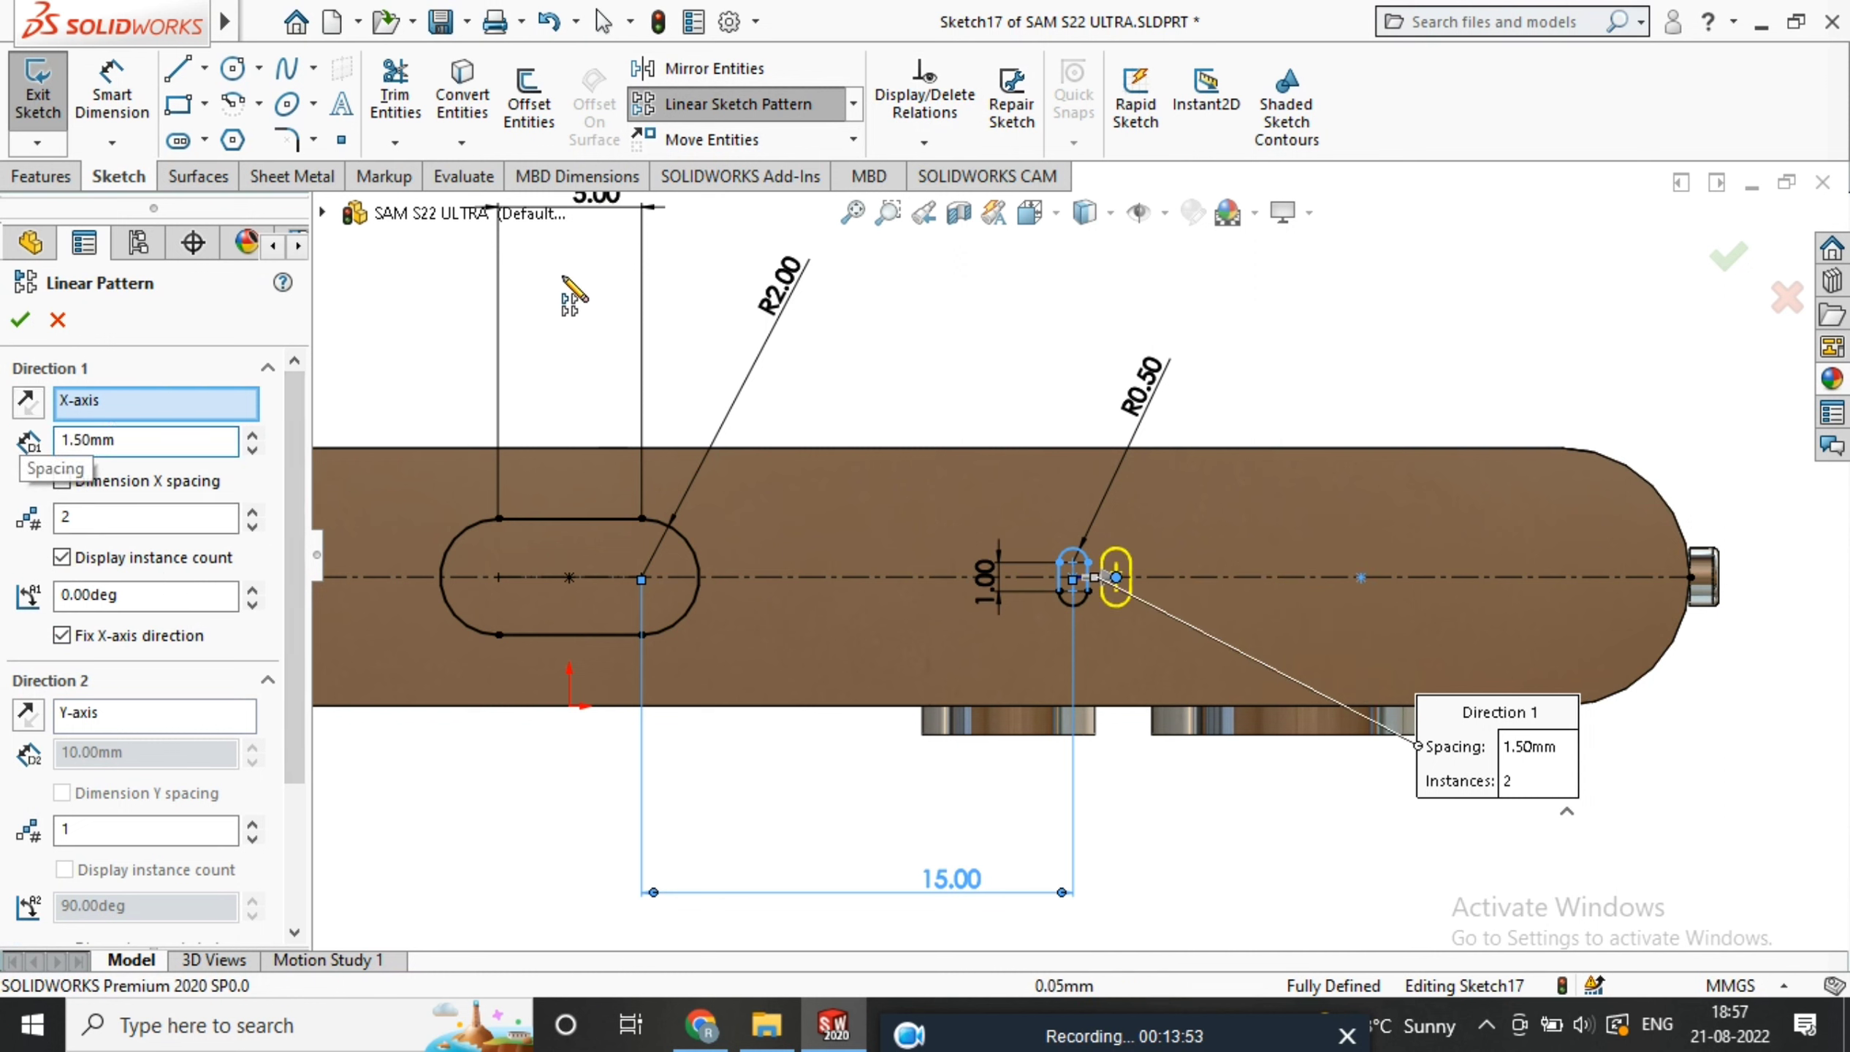
pyautogui.click(253, 512)
pyautogui.click(253, 512)
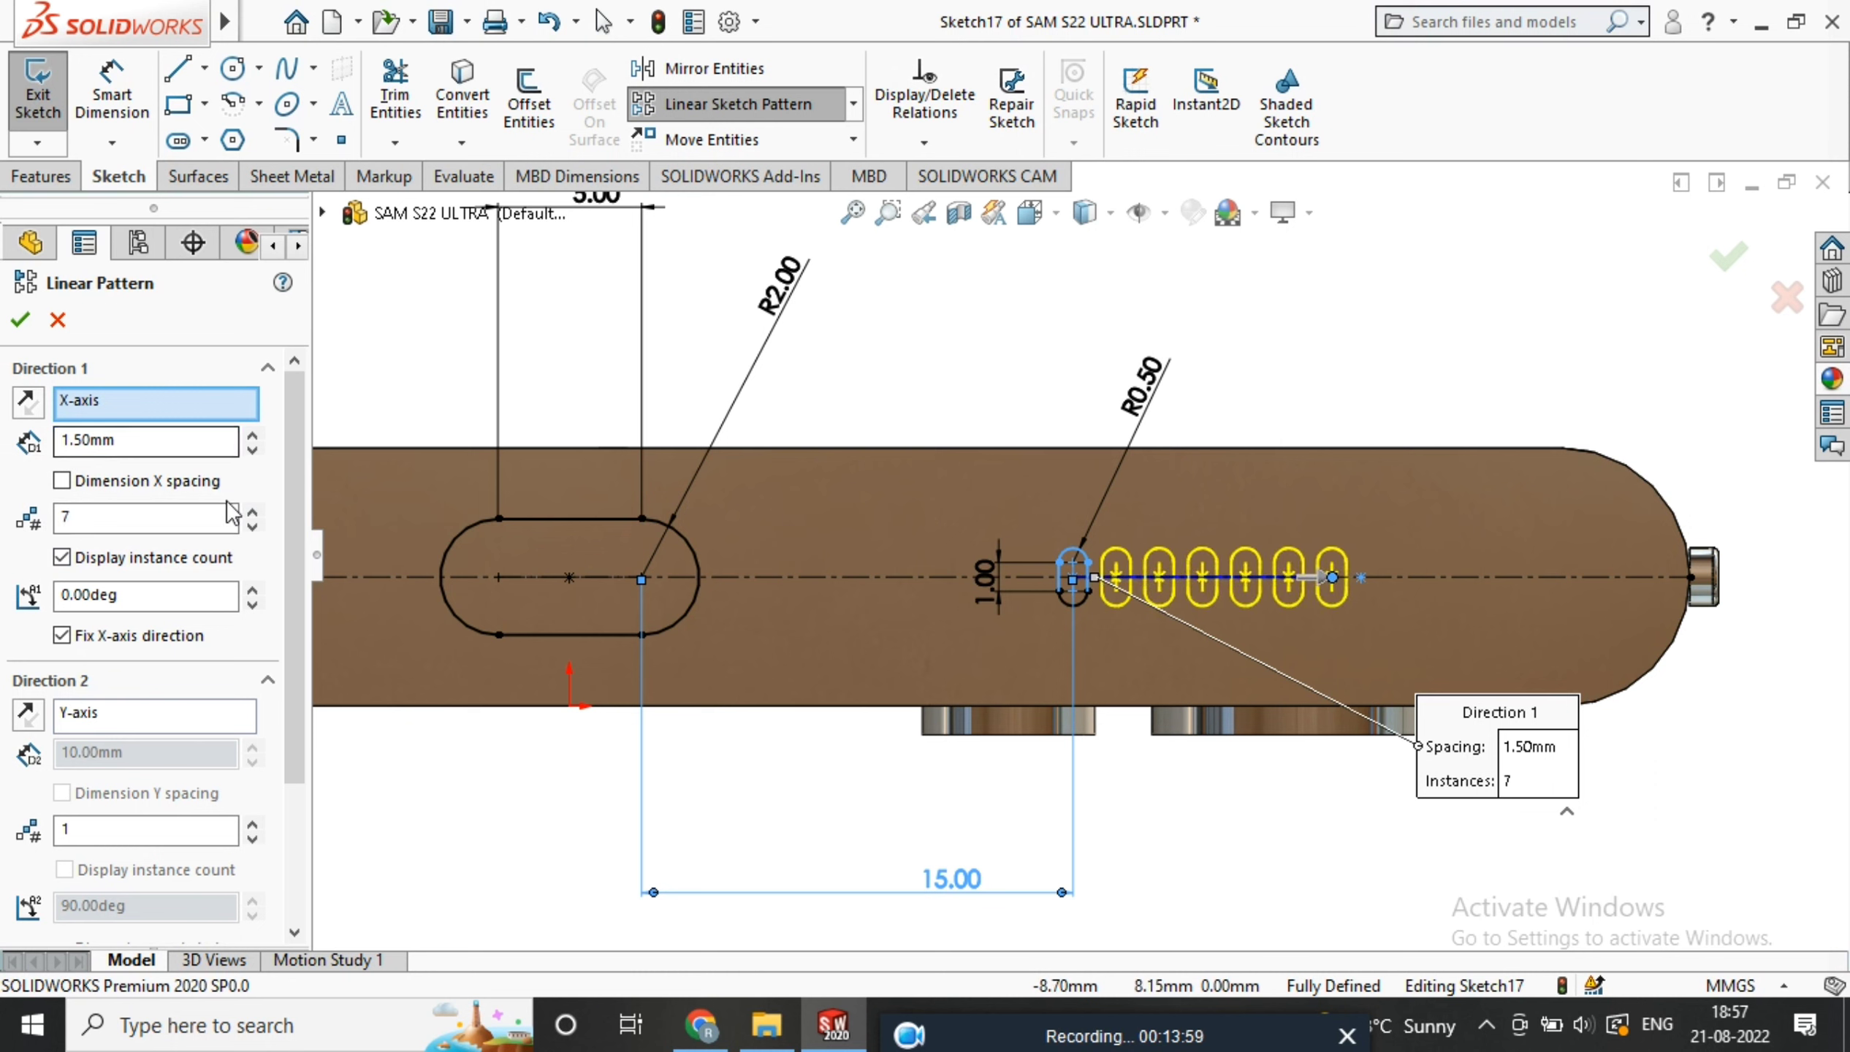
pyautogui.click(20, 321)
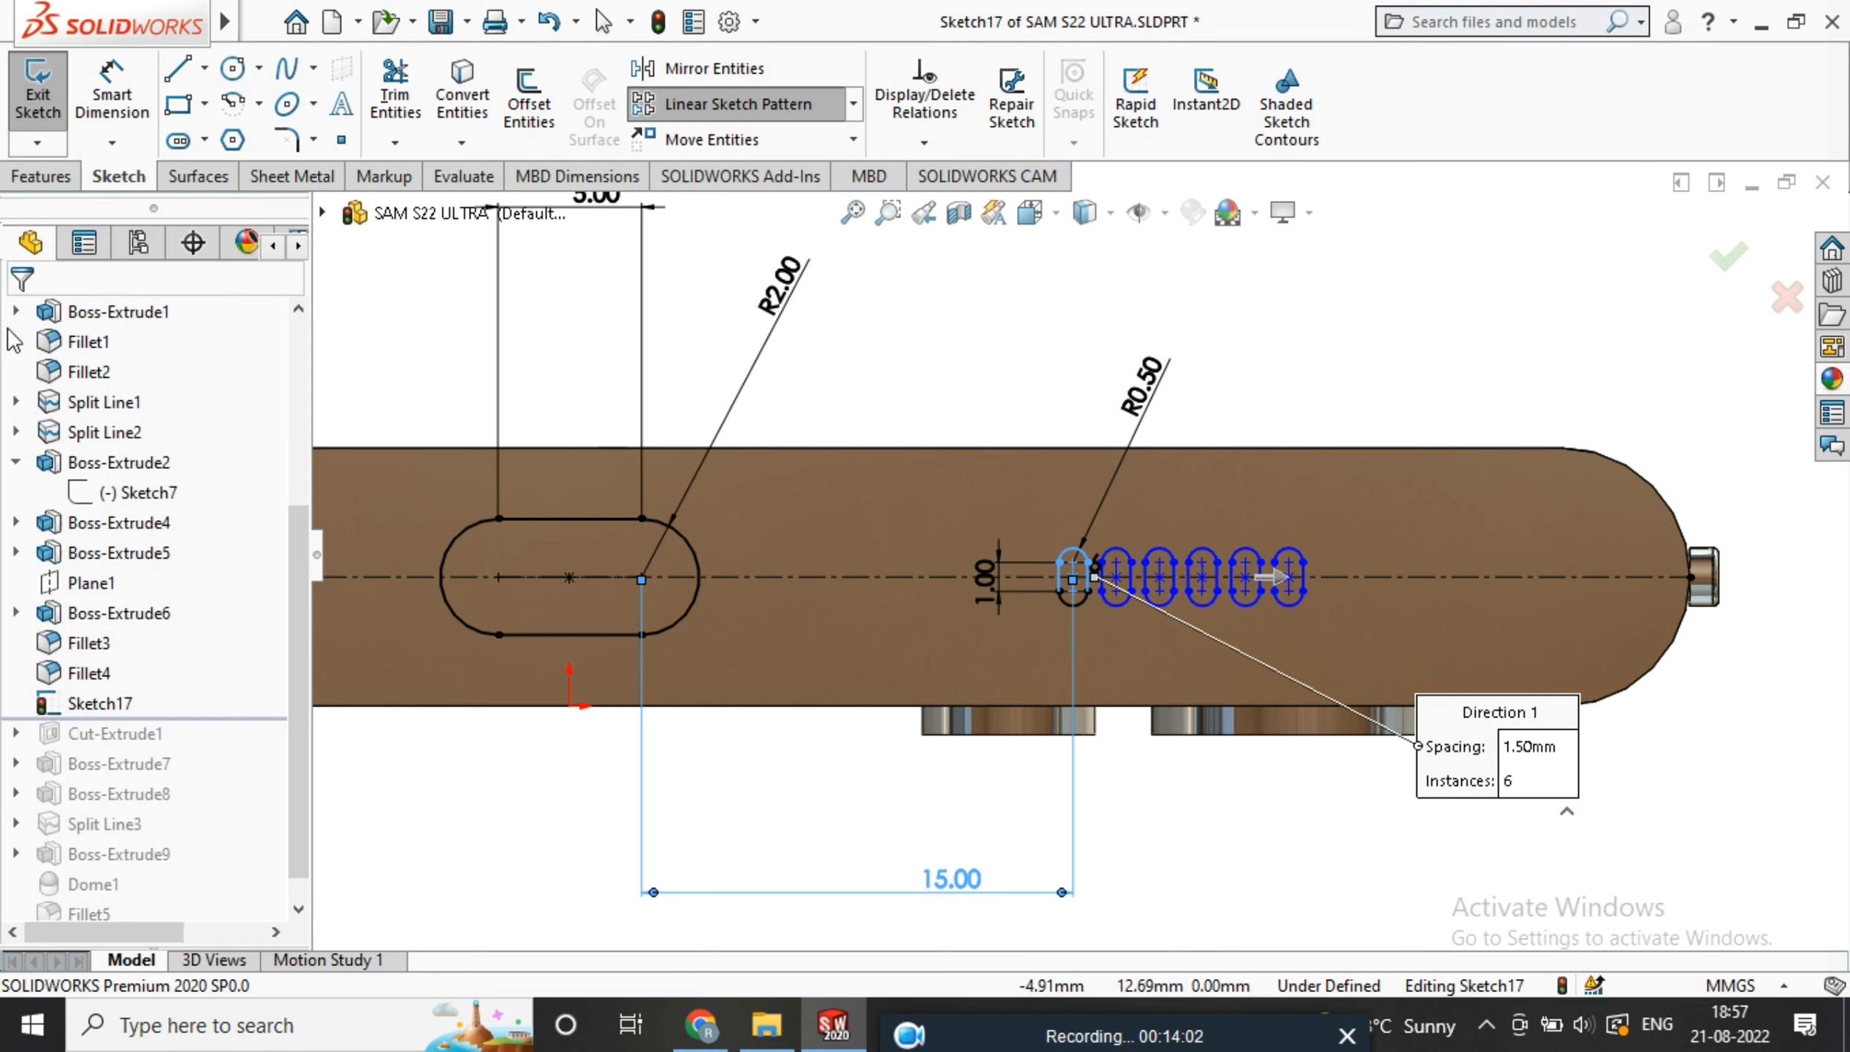
pyautogui.scroll(4, 1375, 665)
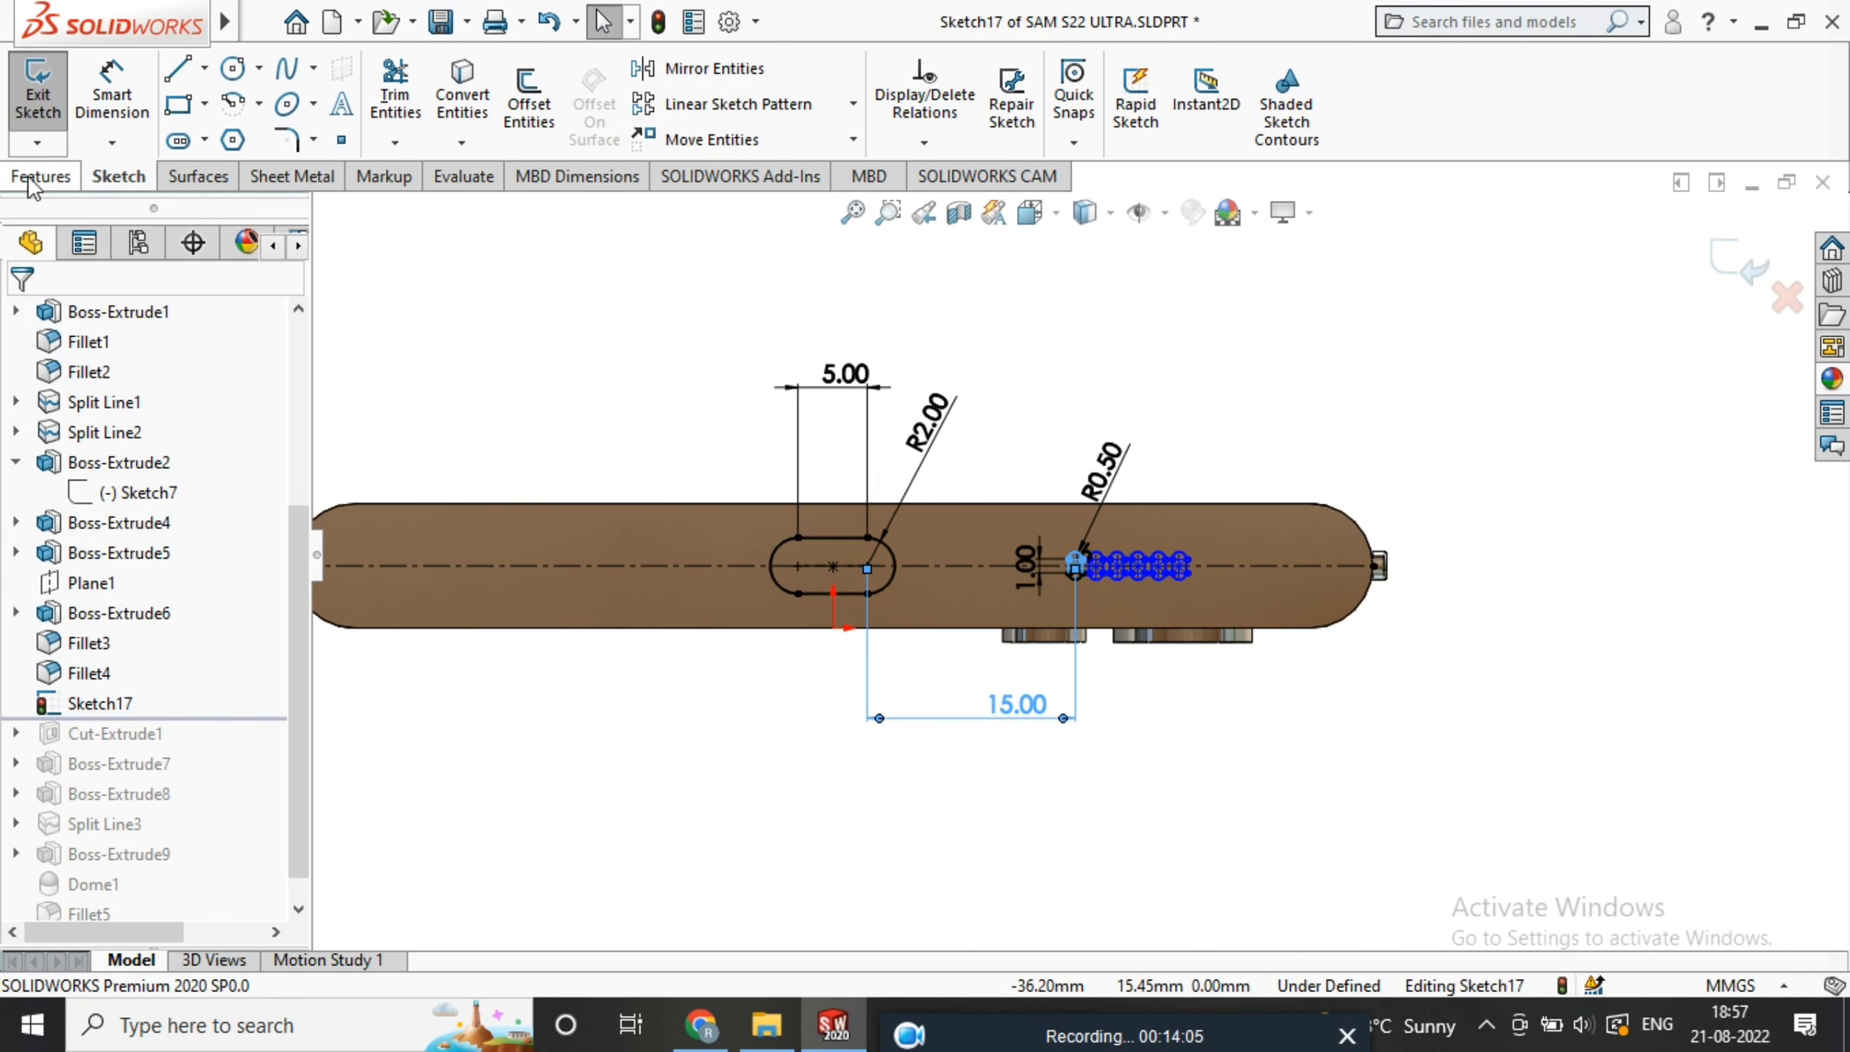
# Sketch two circles on the centerline beside the charging slot, opposite the speaker slots, about 2 mm and 3.1 mm in diameter
pyautogui.click(232, 69)
pyautogui.moveTo(638, 566); pyautogui.dragTo(654, 567)
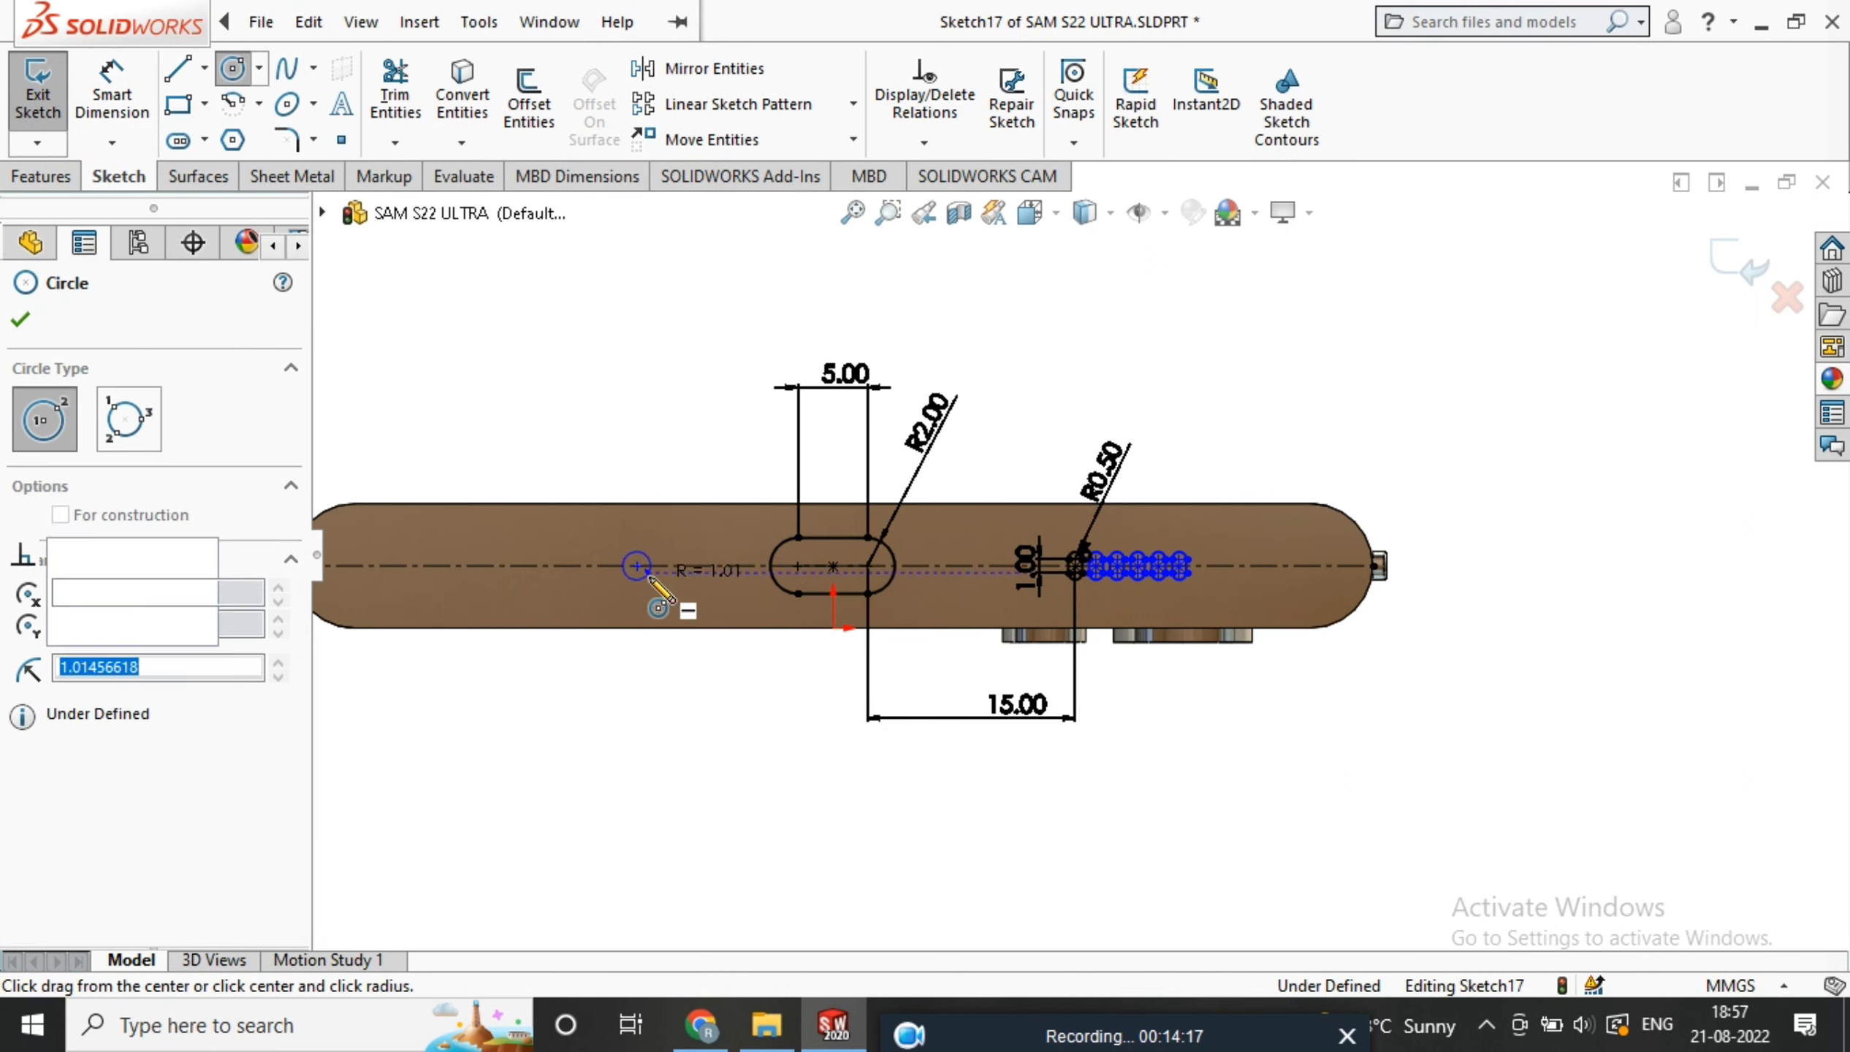
pyautogui.click(560, 567)
pyautogui.click(573, 584)
# Dimension the diameter of each of the two circles as 1.5 mm
pyautogui.click(112, 99)
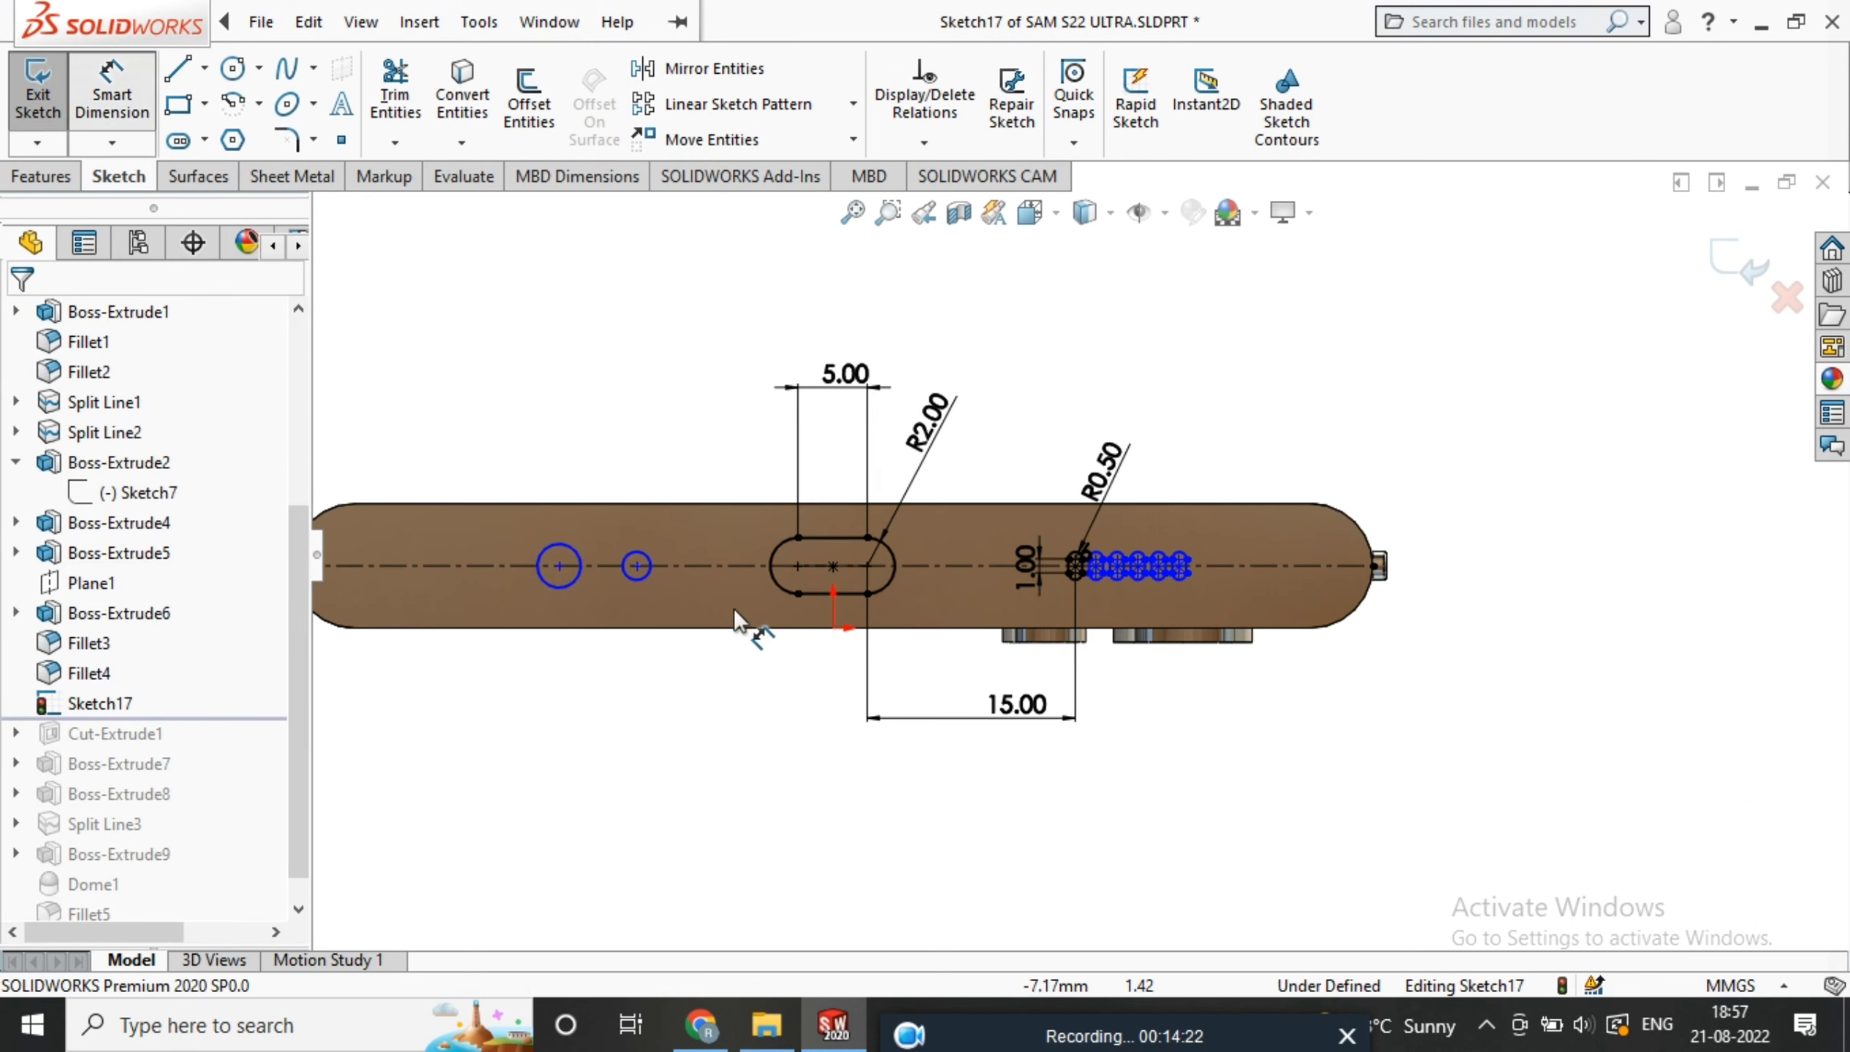
pyautogui.click(571, 552)
pyautogui.click(628, 406)
pyautogui.write('1.5')
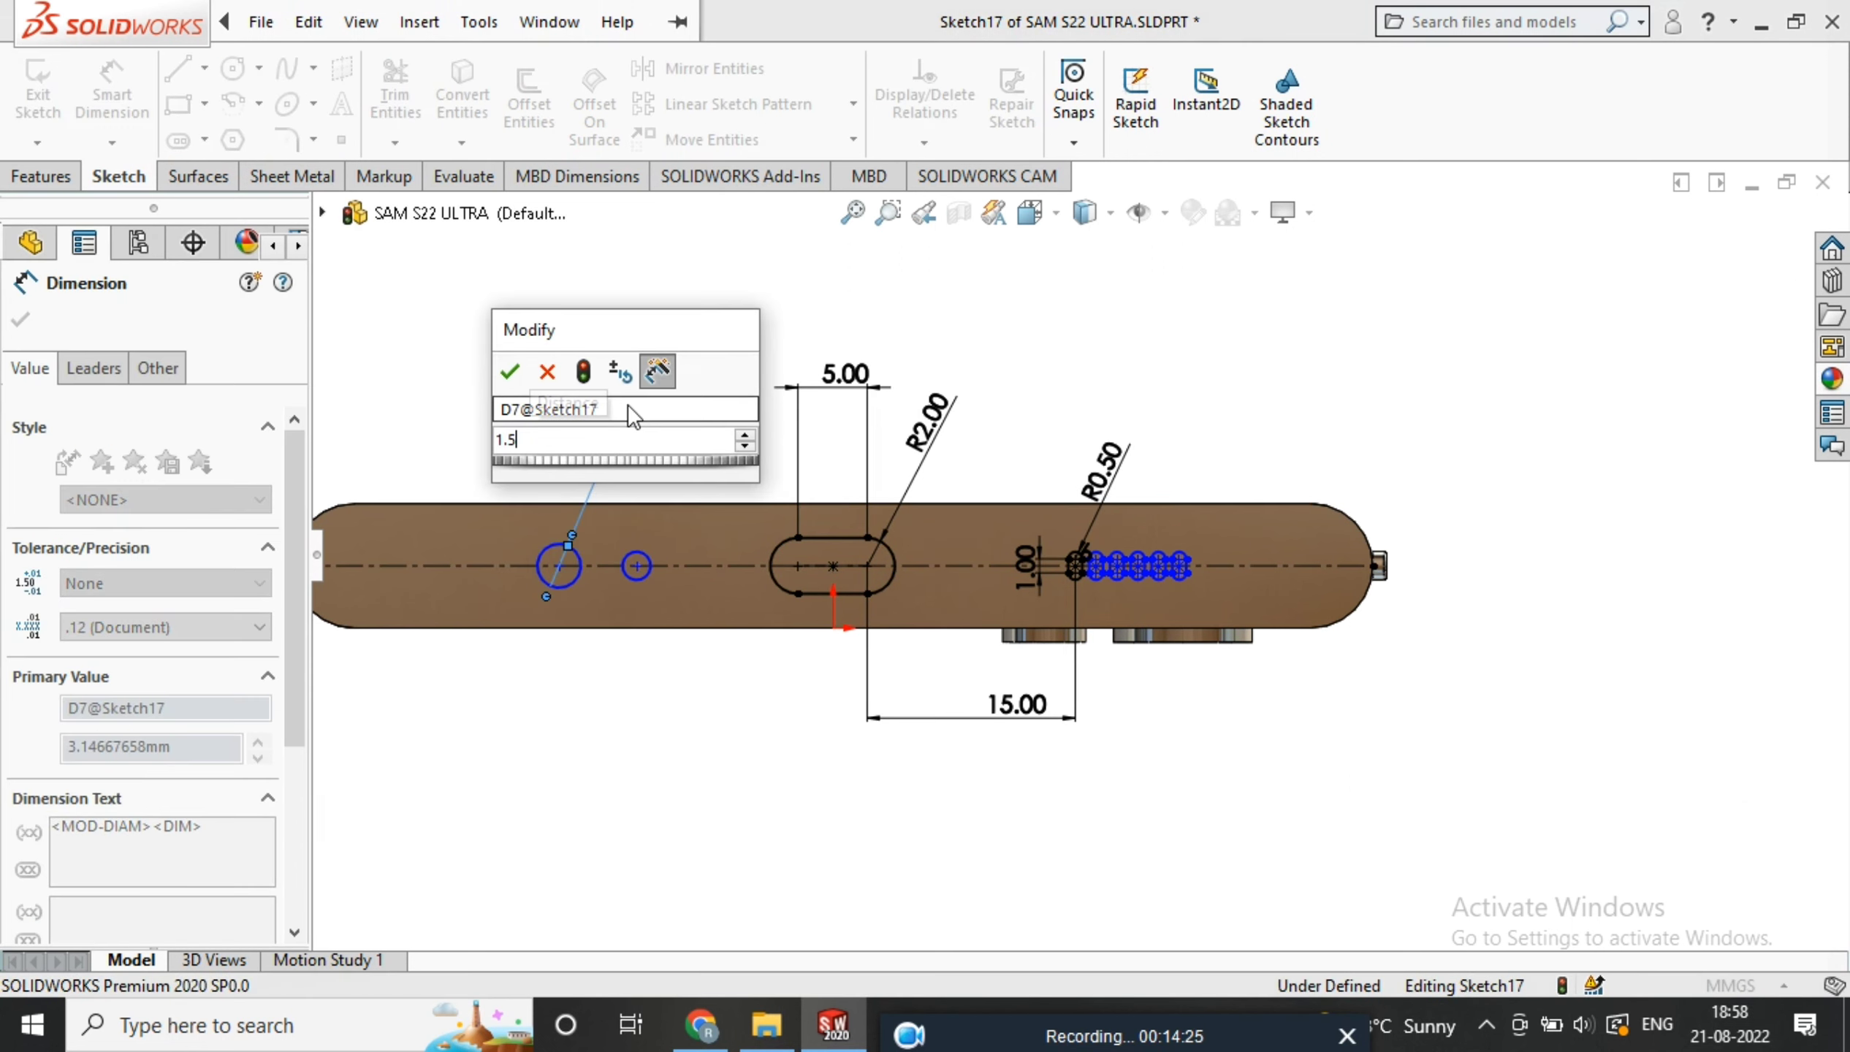
pyautogui.press('Return')
pyautogui.scroll(-2, 654, 580)
pyautogui.click(690, 554)
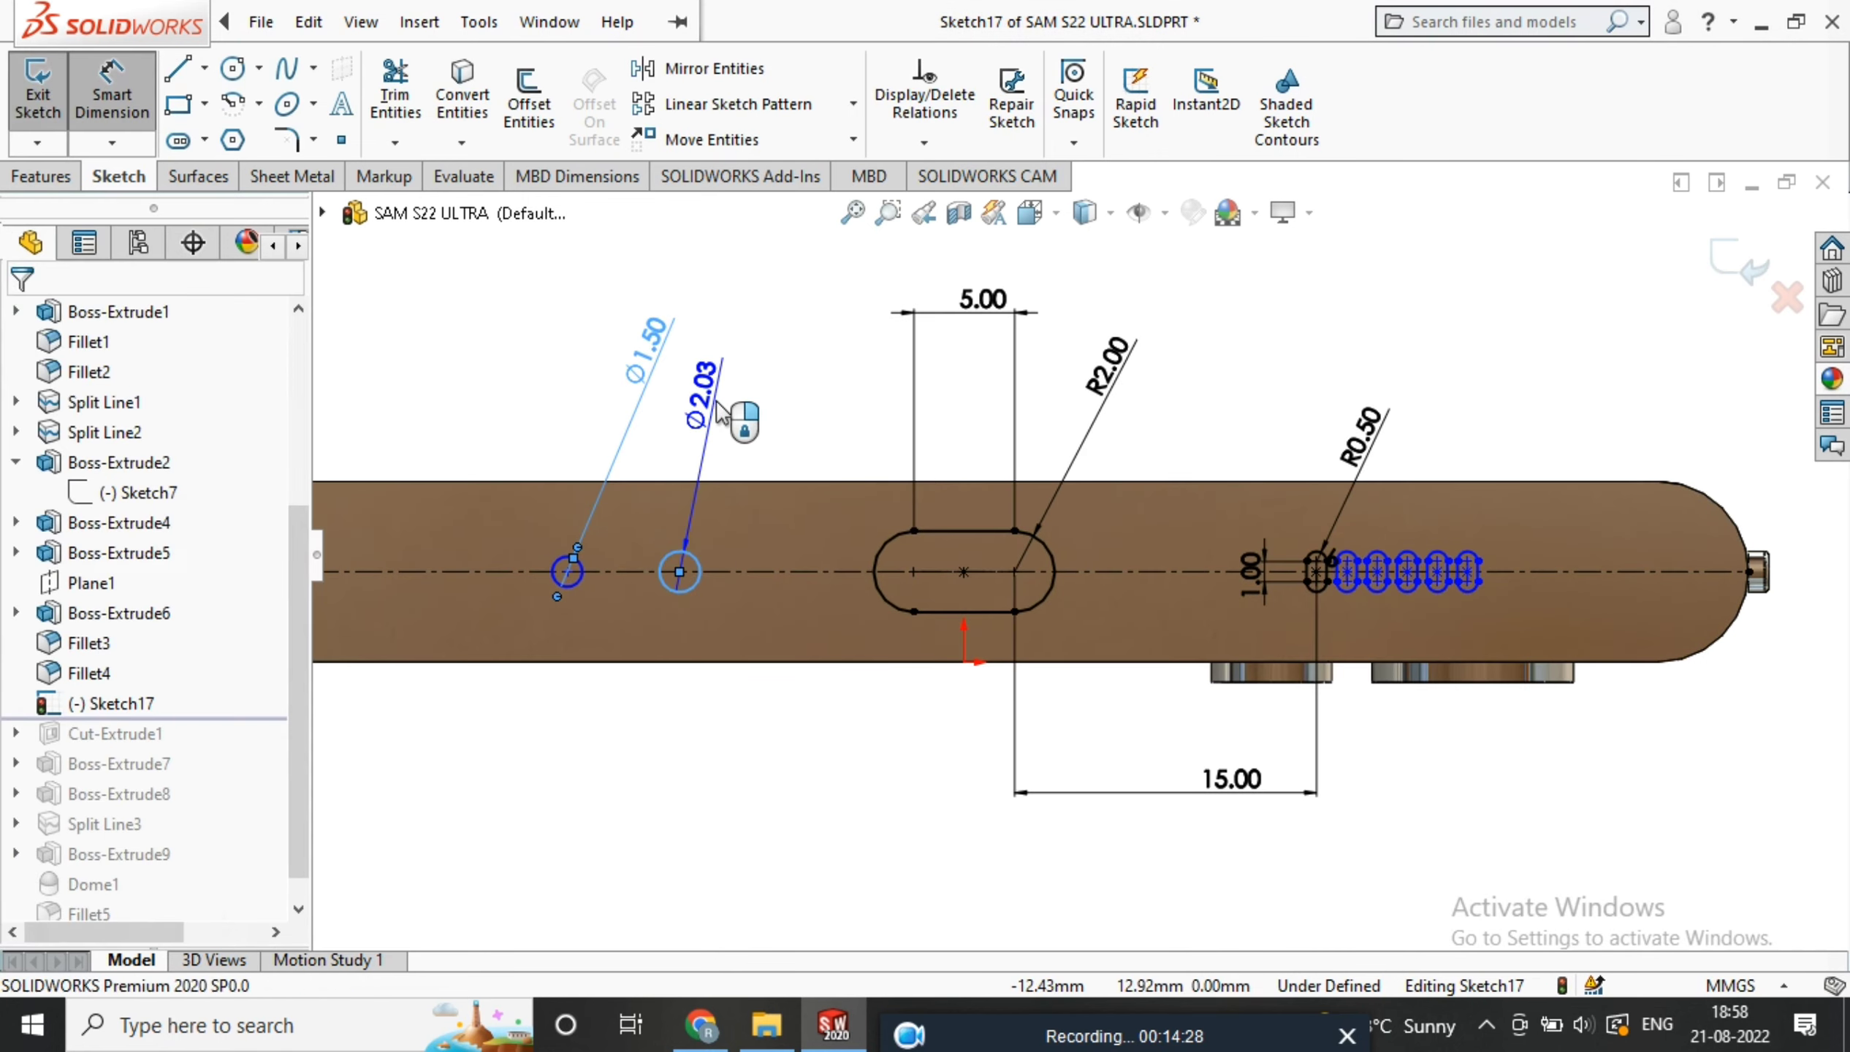
pyautogui.click(720, 411)
pyautogui.press('Return')
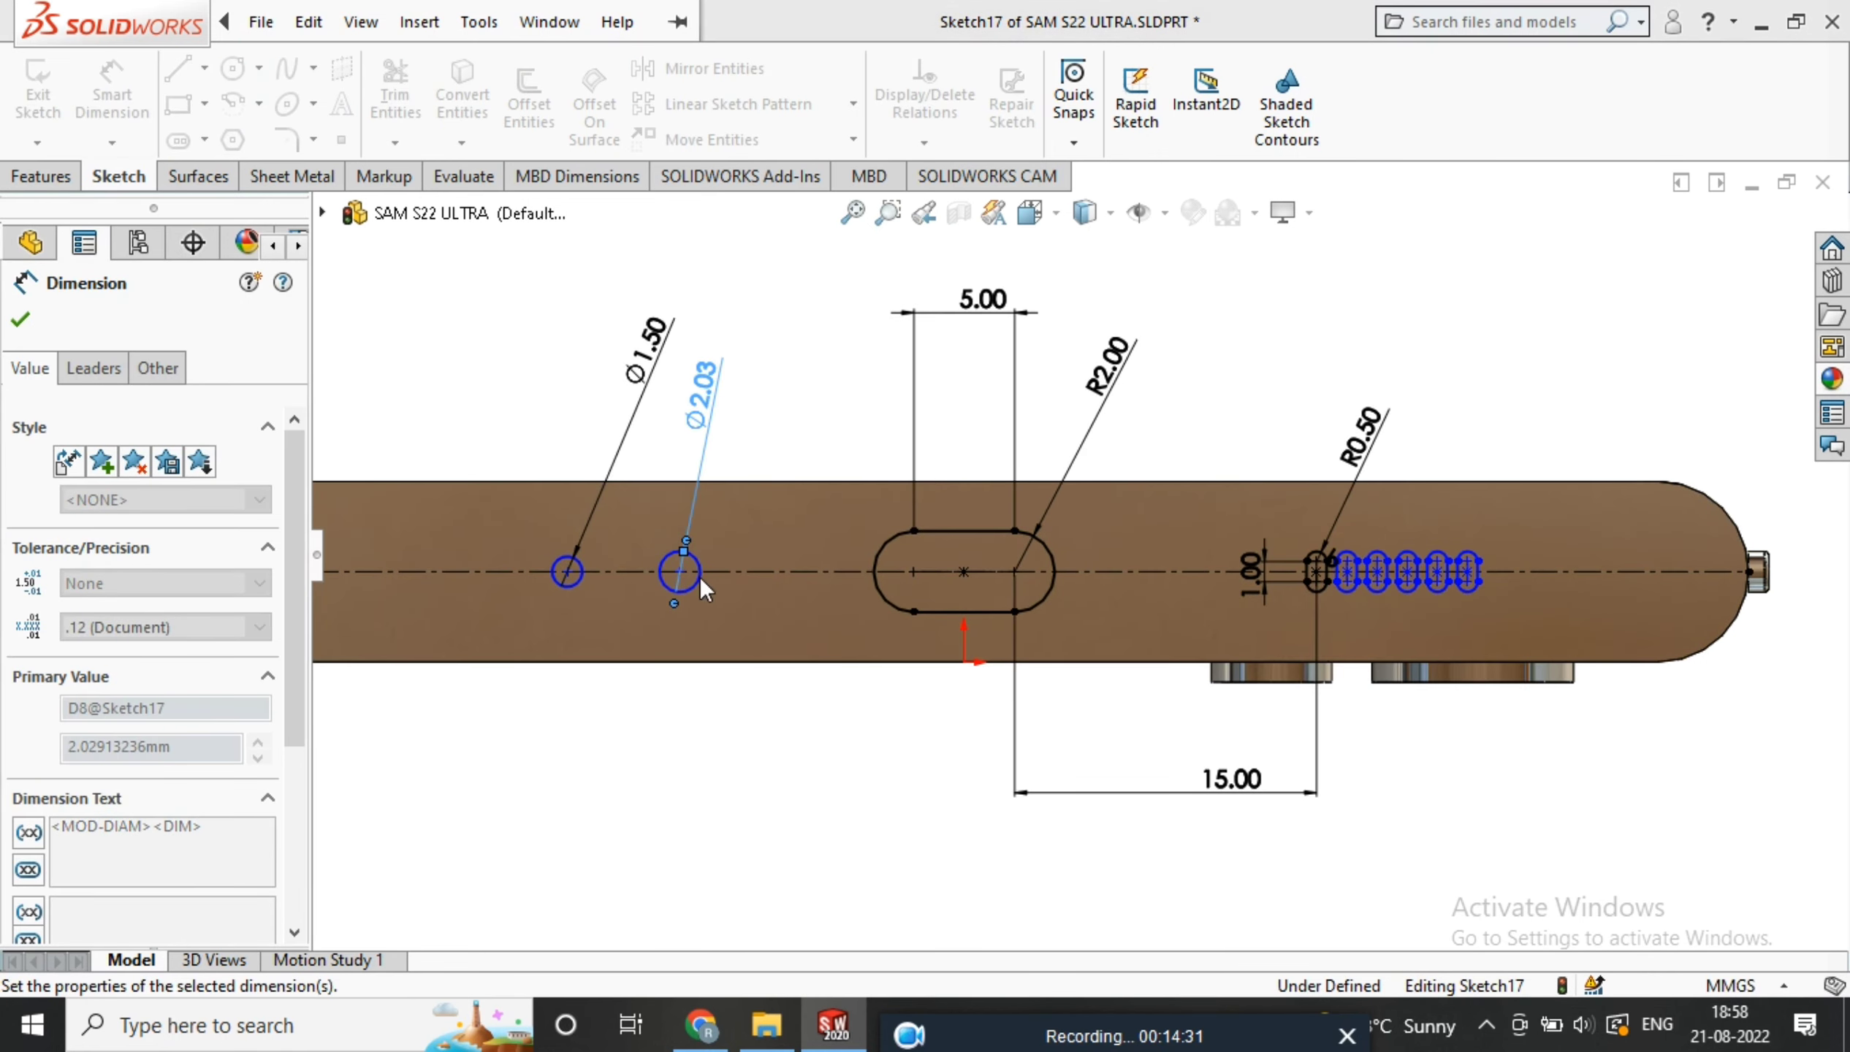
# Set the horizontal distance from the nearer circle's centre to the charging slot's left arc centre to 8 mm
pyautogui.click(692, 582)
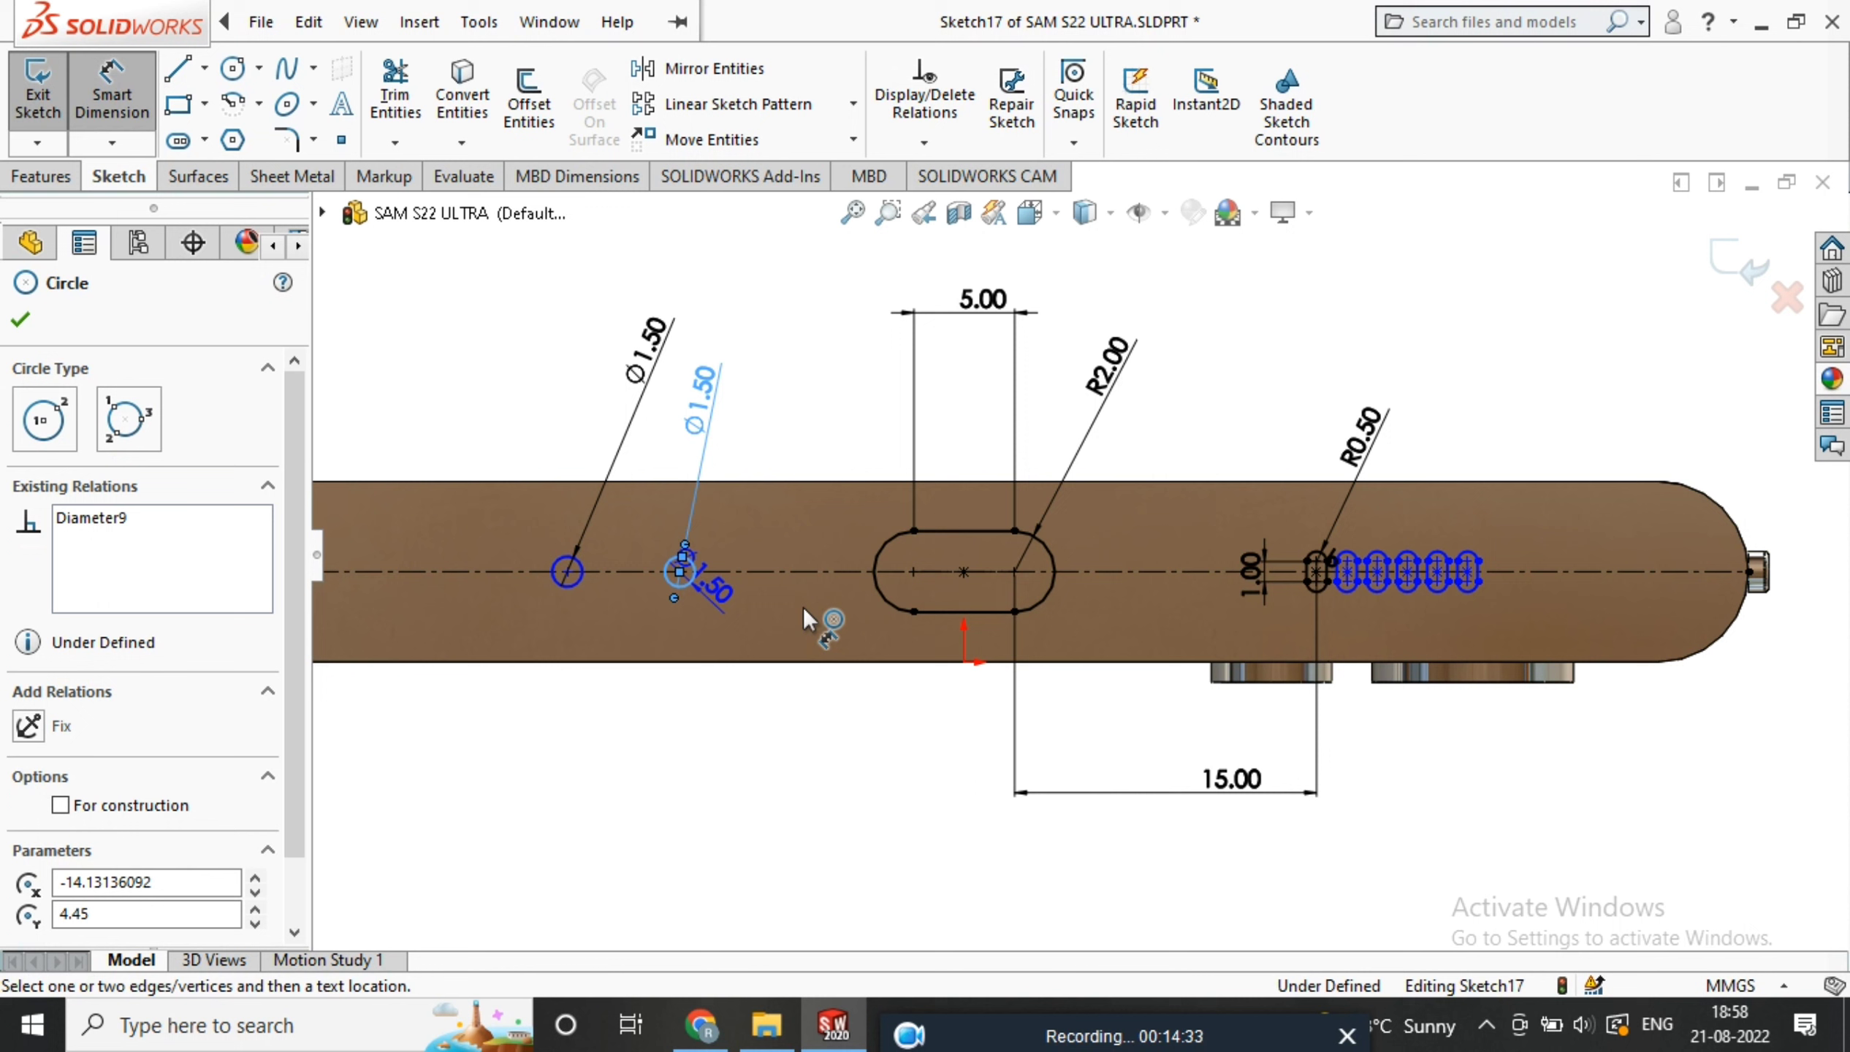
pyautogui.click(890, 599)
pyautogui.click(931, 844)
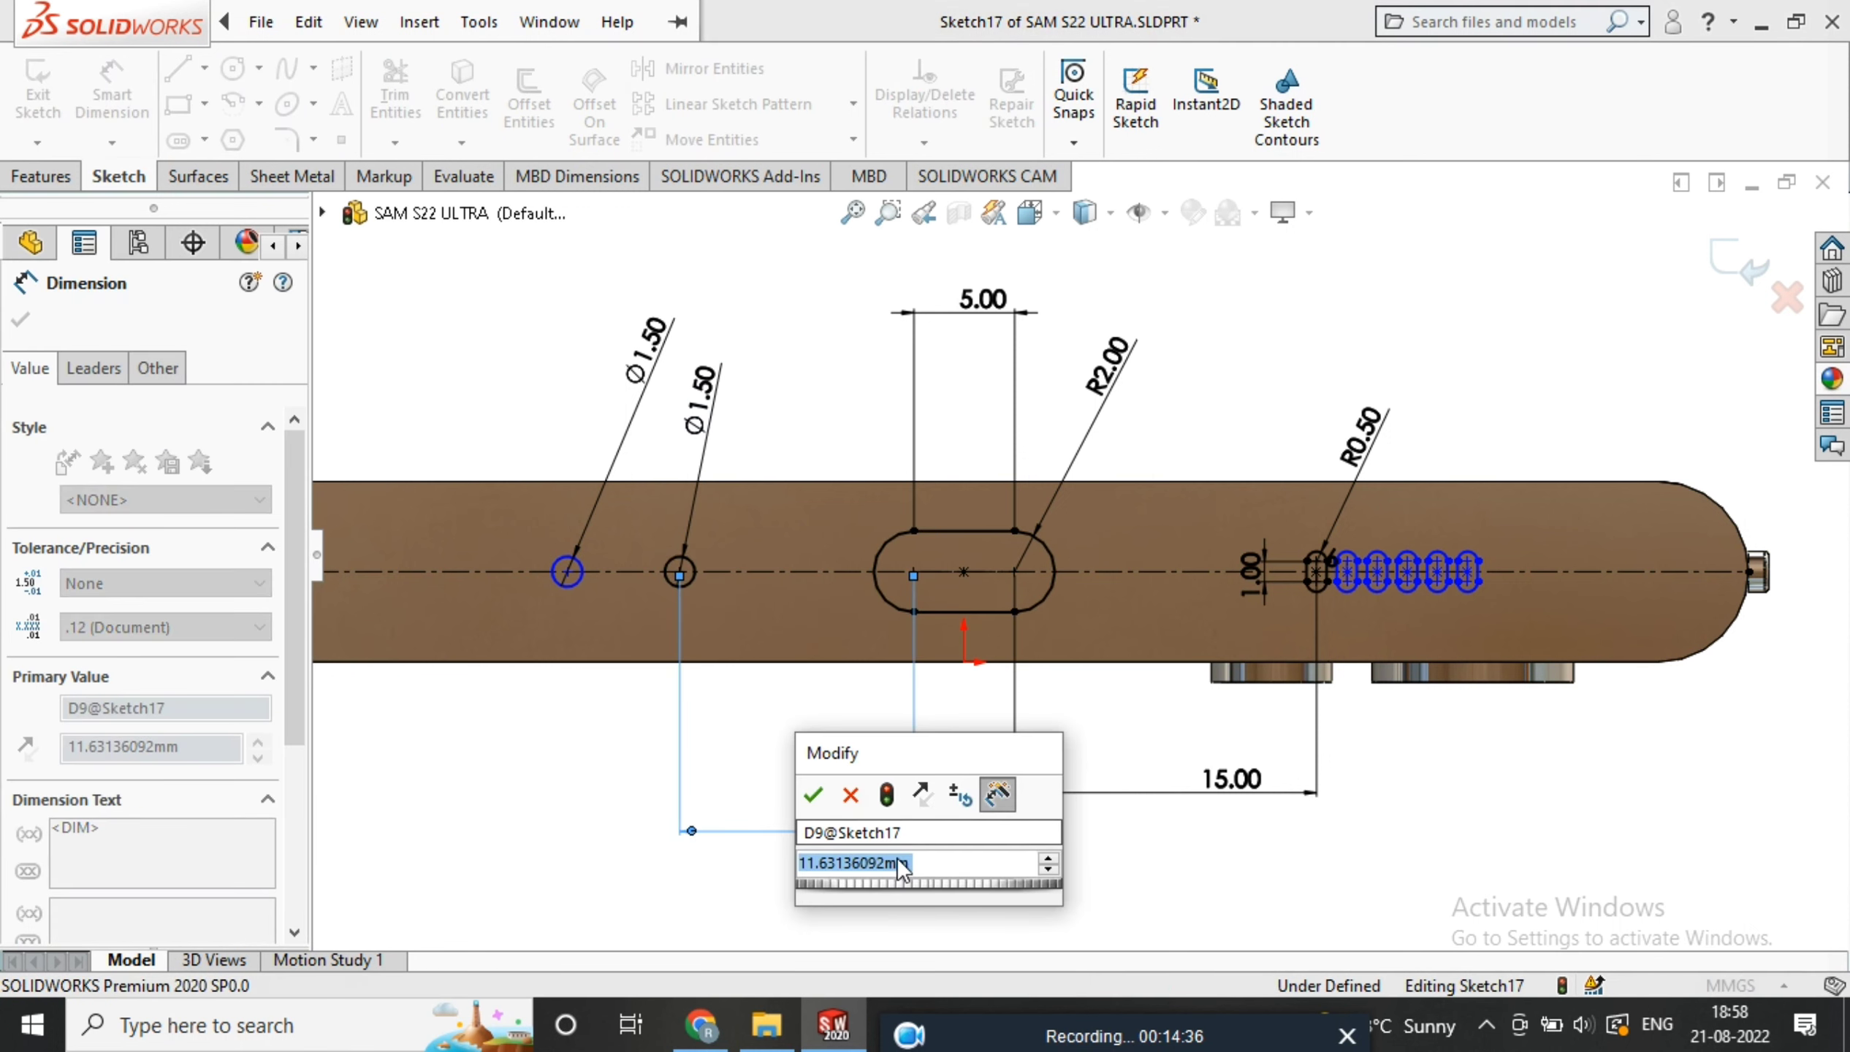
pyautogui.write('8')
pyautogui.press('Return')
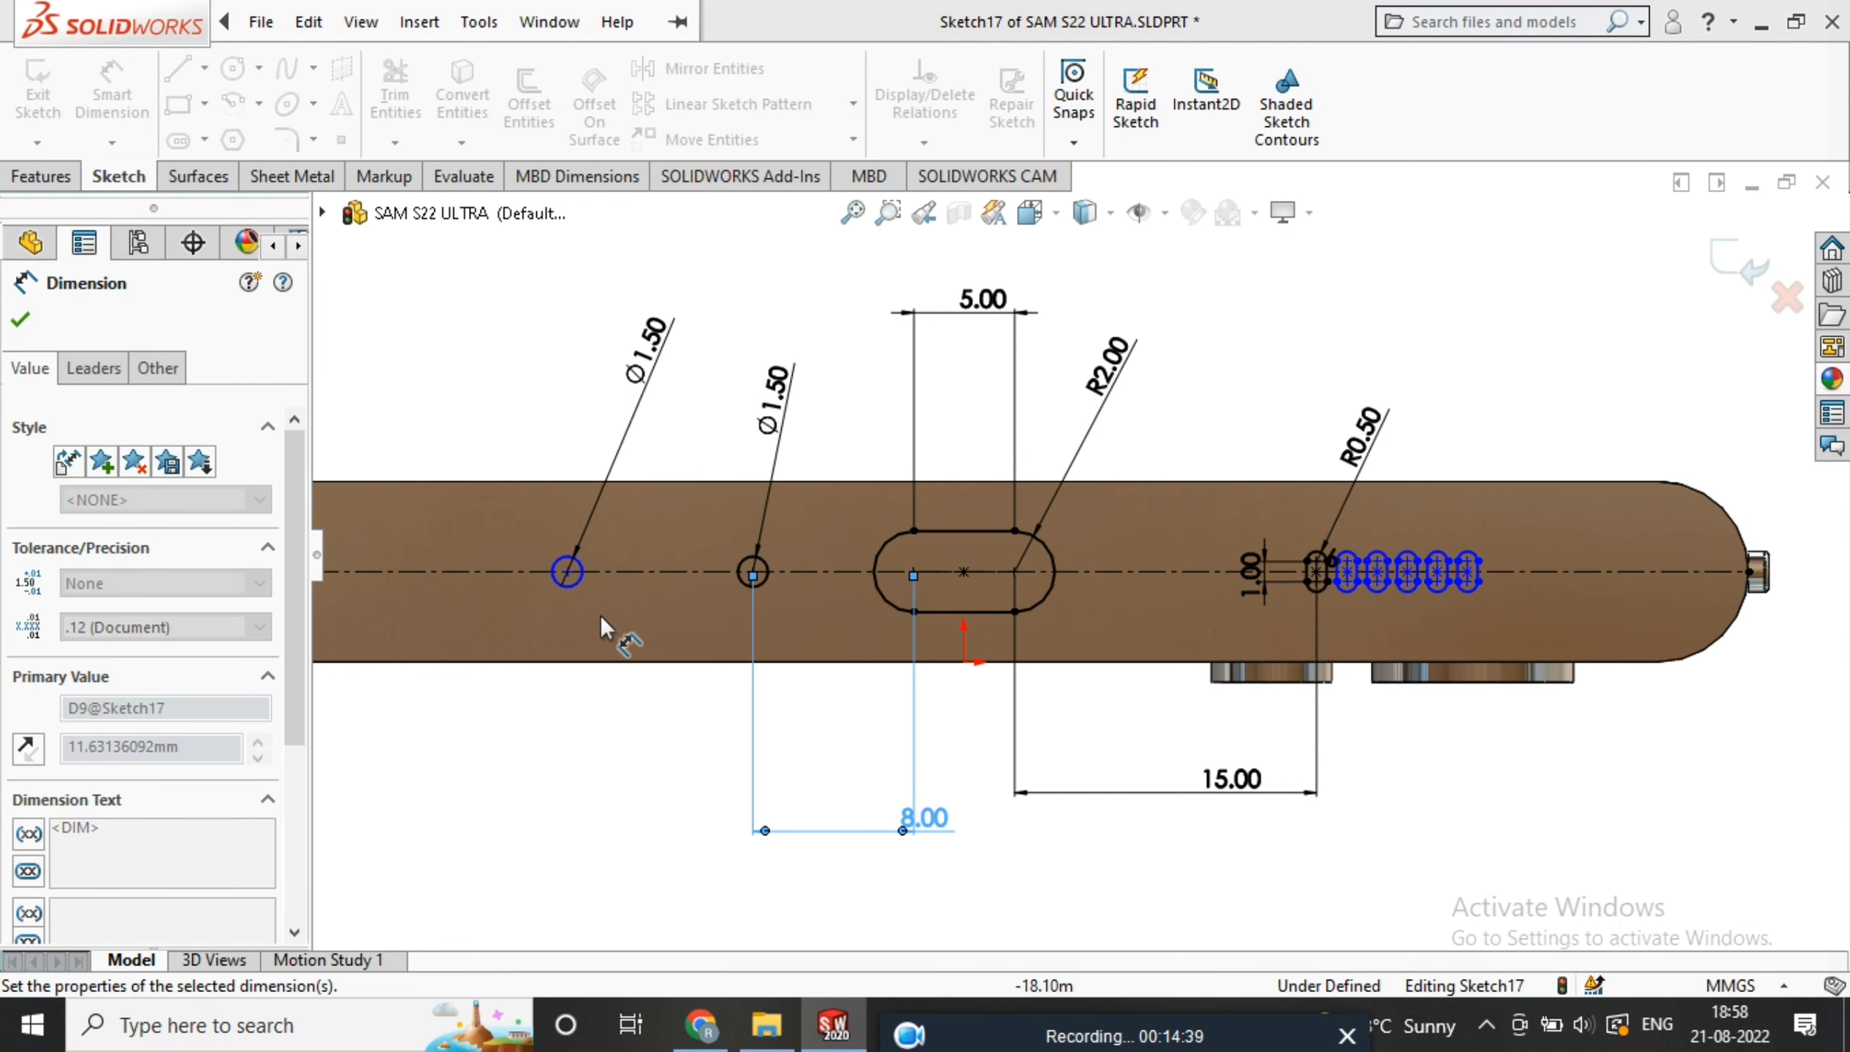
# Set the horizontal centre-to-centre distance between the two small circles to 5 mm
pyautogui.click(579, 586)
pyautogui.click(740, 586)
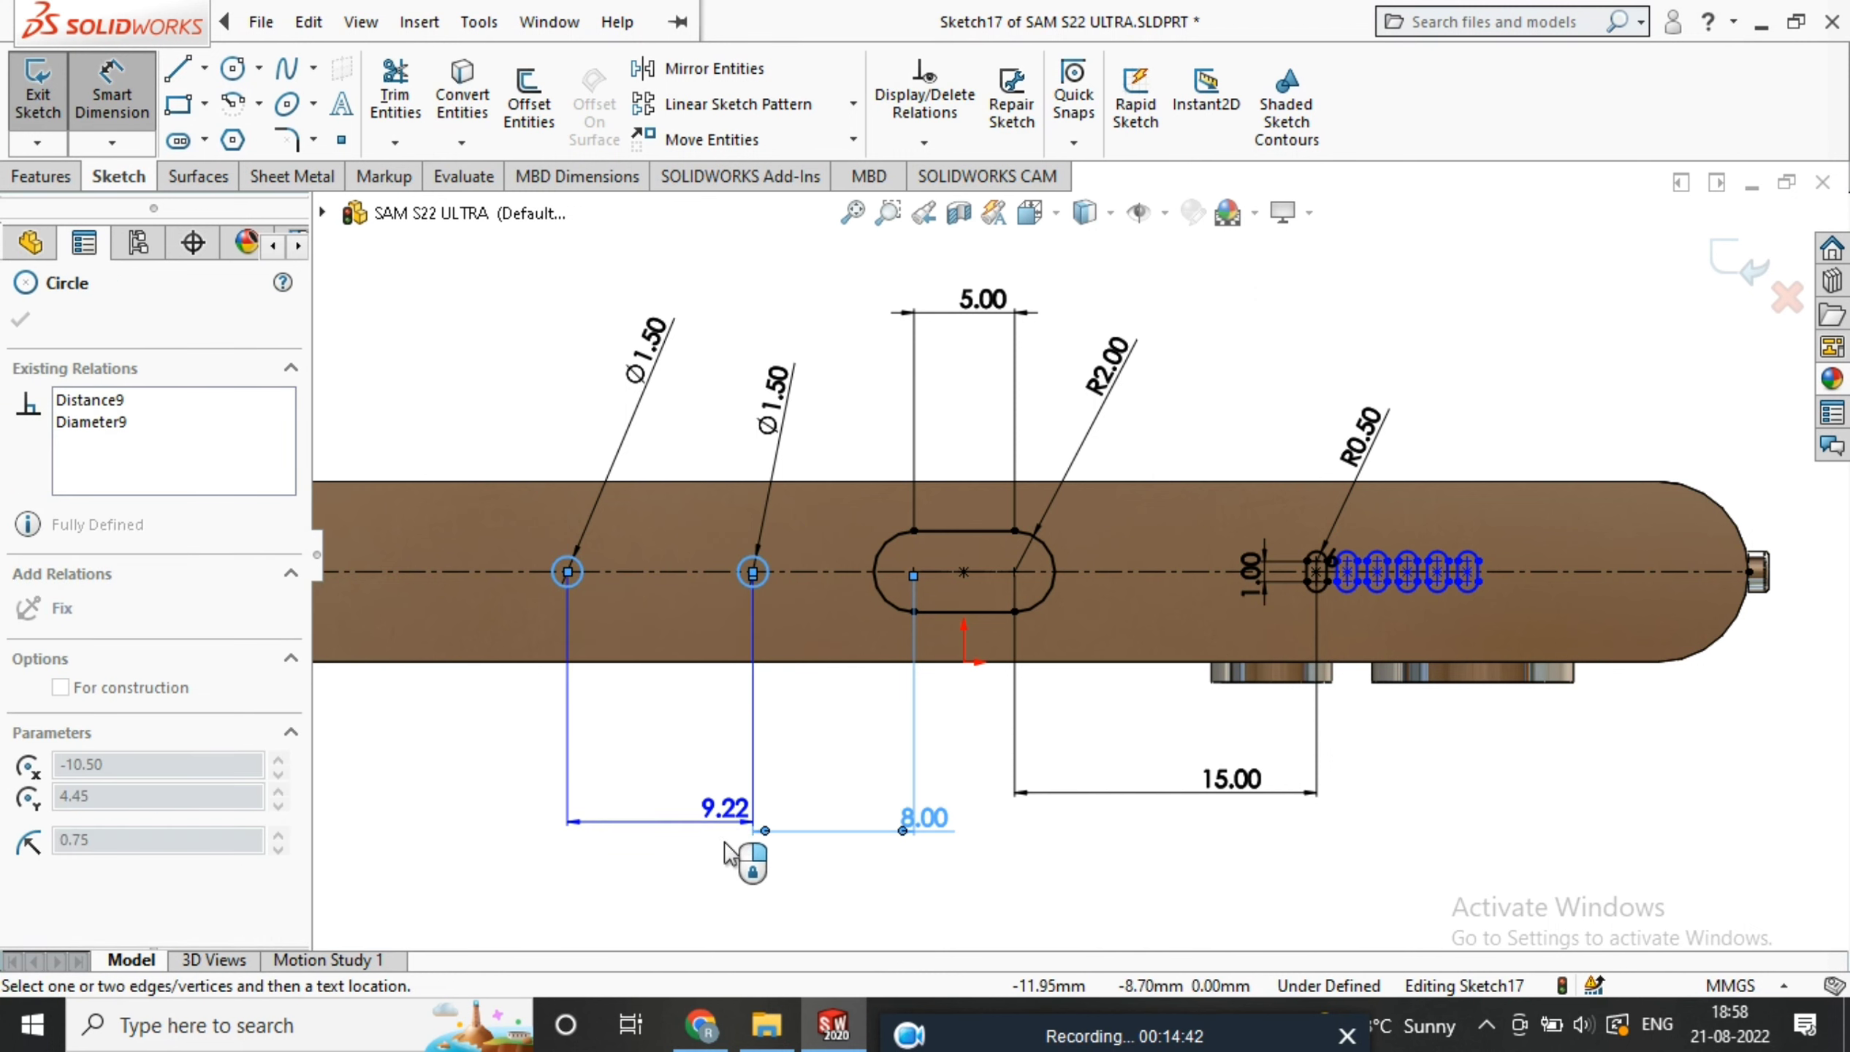
pyautogui.click(724, 915)
pyautogui.write('5')
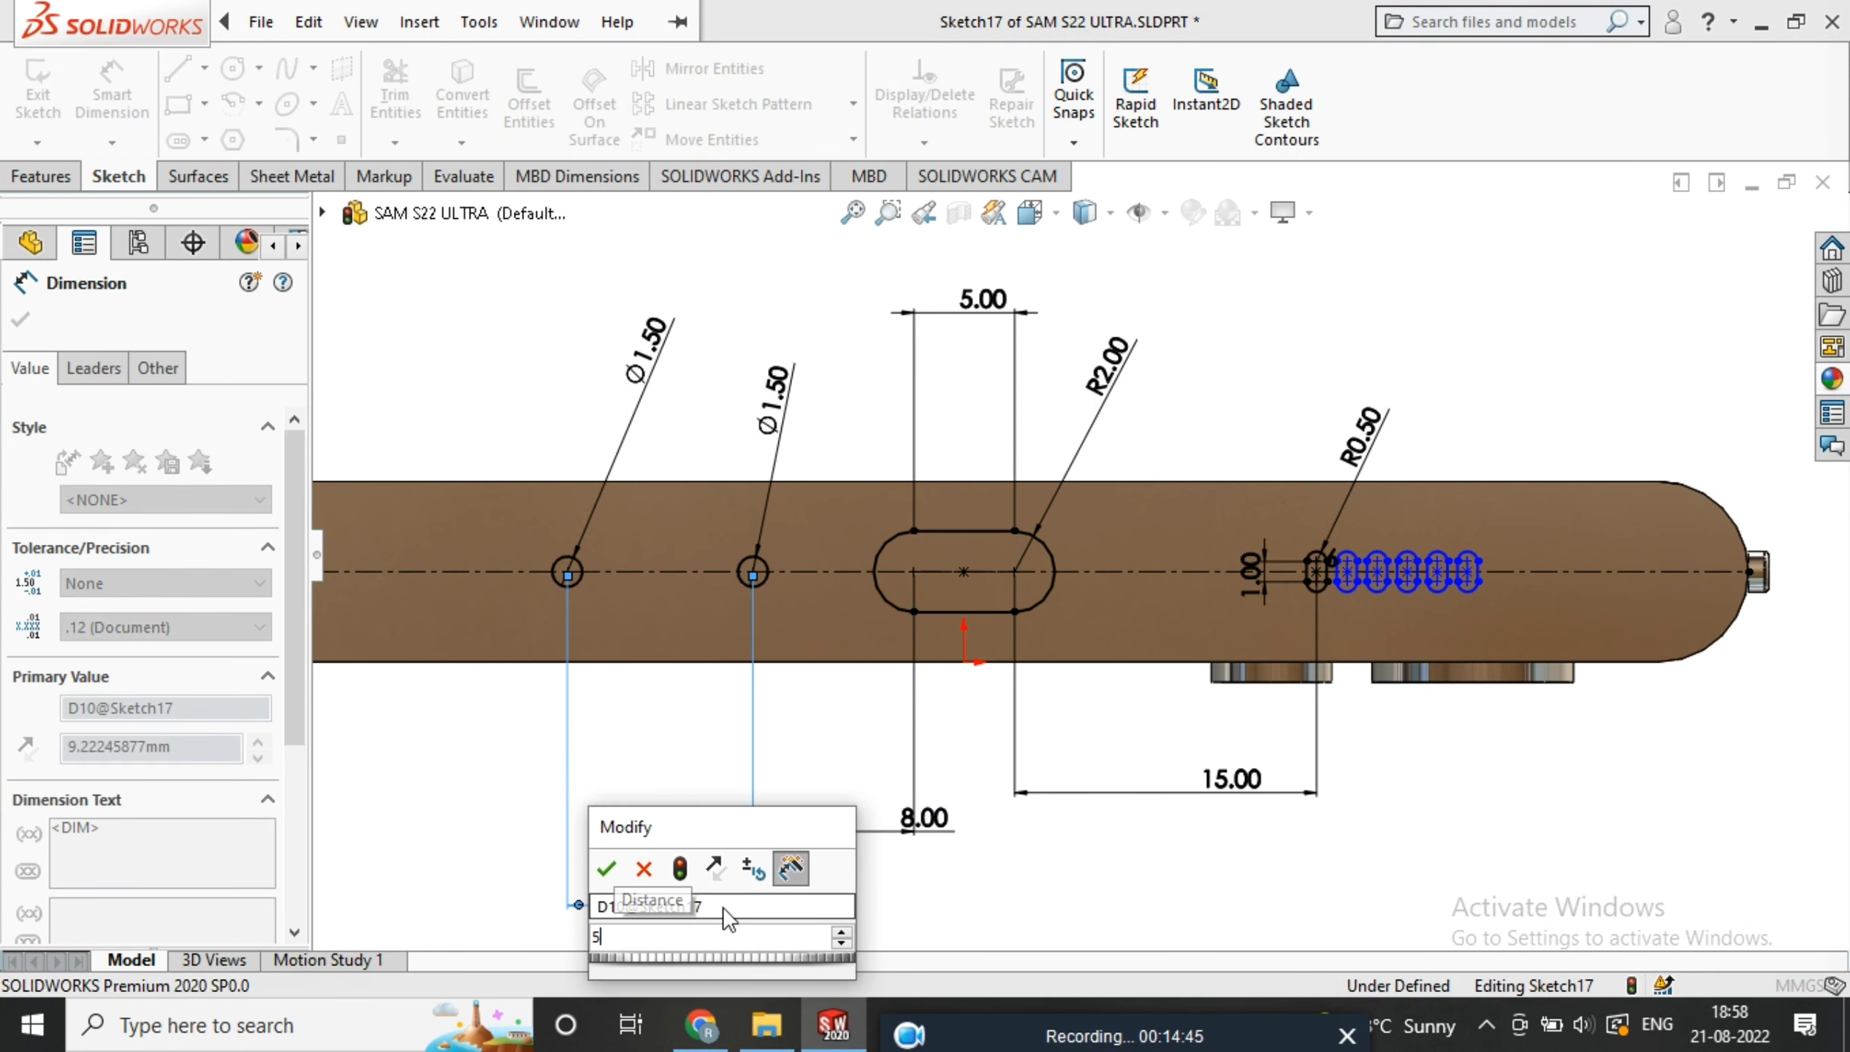
pyautogui.press('Return')
pyautogui.press('f')
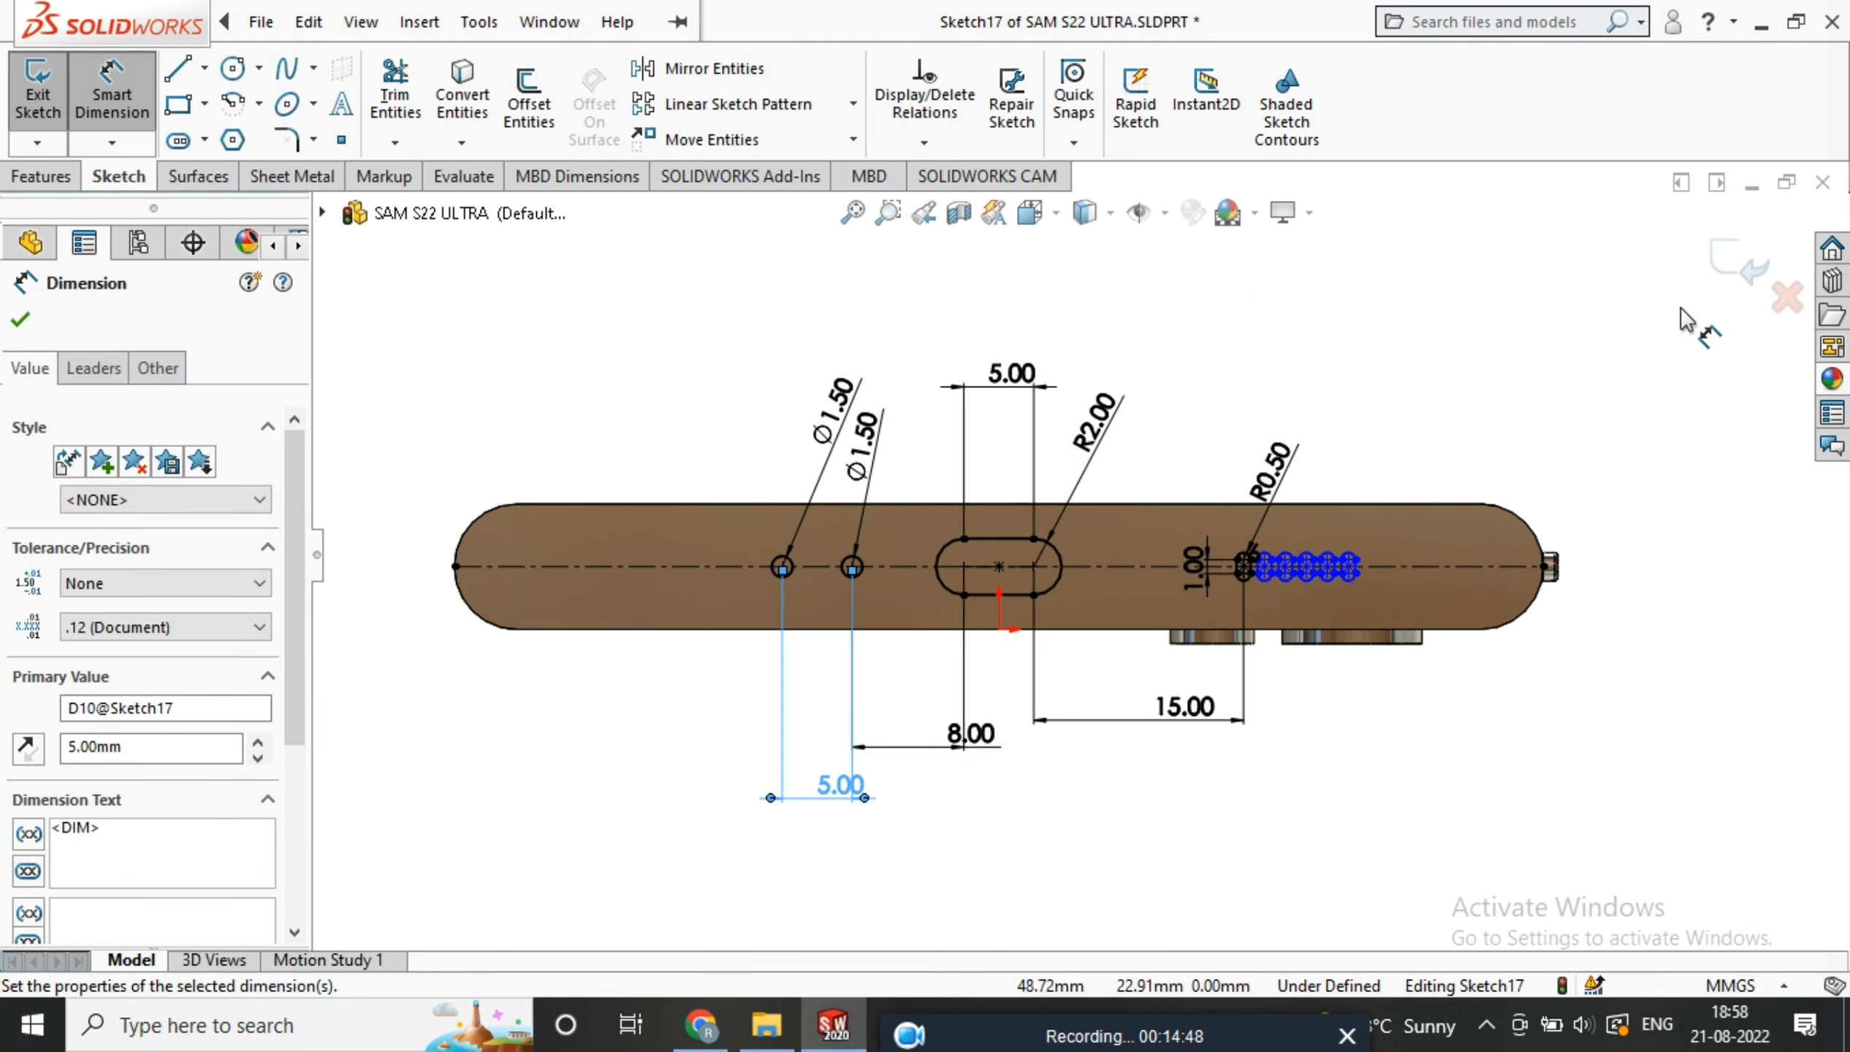
# Finish the sketch and cut-extrude its port, speaker and circle profiles to a blind depth of 5 mm
pyautogui.click(1733, 272)
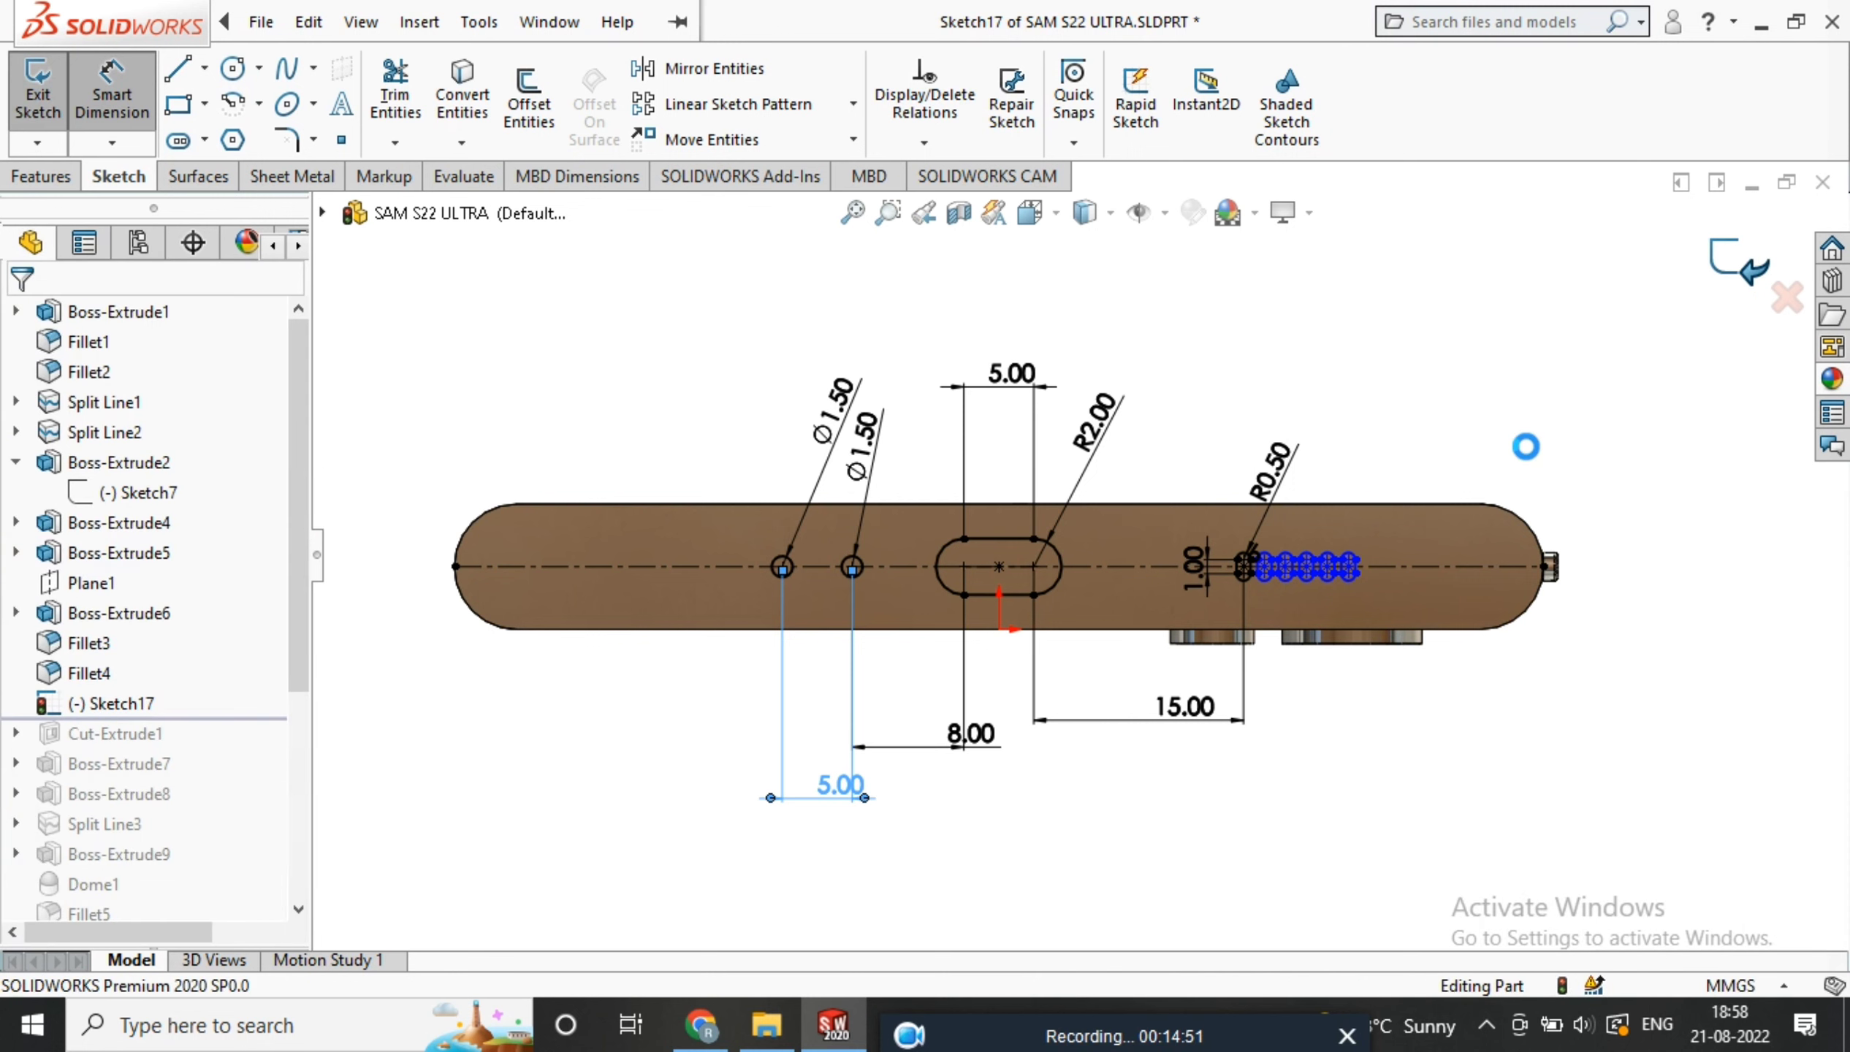
pyautogui.moveTo(1399, 474)
pyautogui.mouseDown(button='middle')
pyautogui.moveTo(1413, 467)
pyautogui.moveTo(1395, 477)
pyautogui.mouseUp(button='middle')
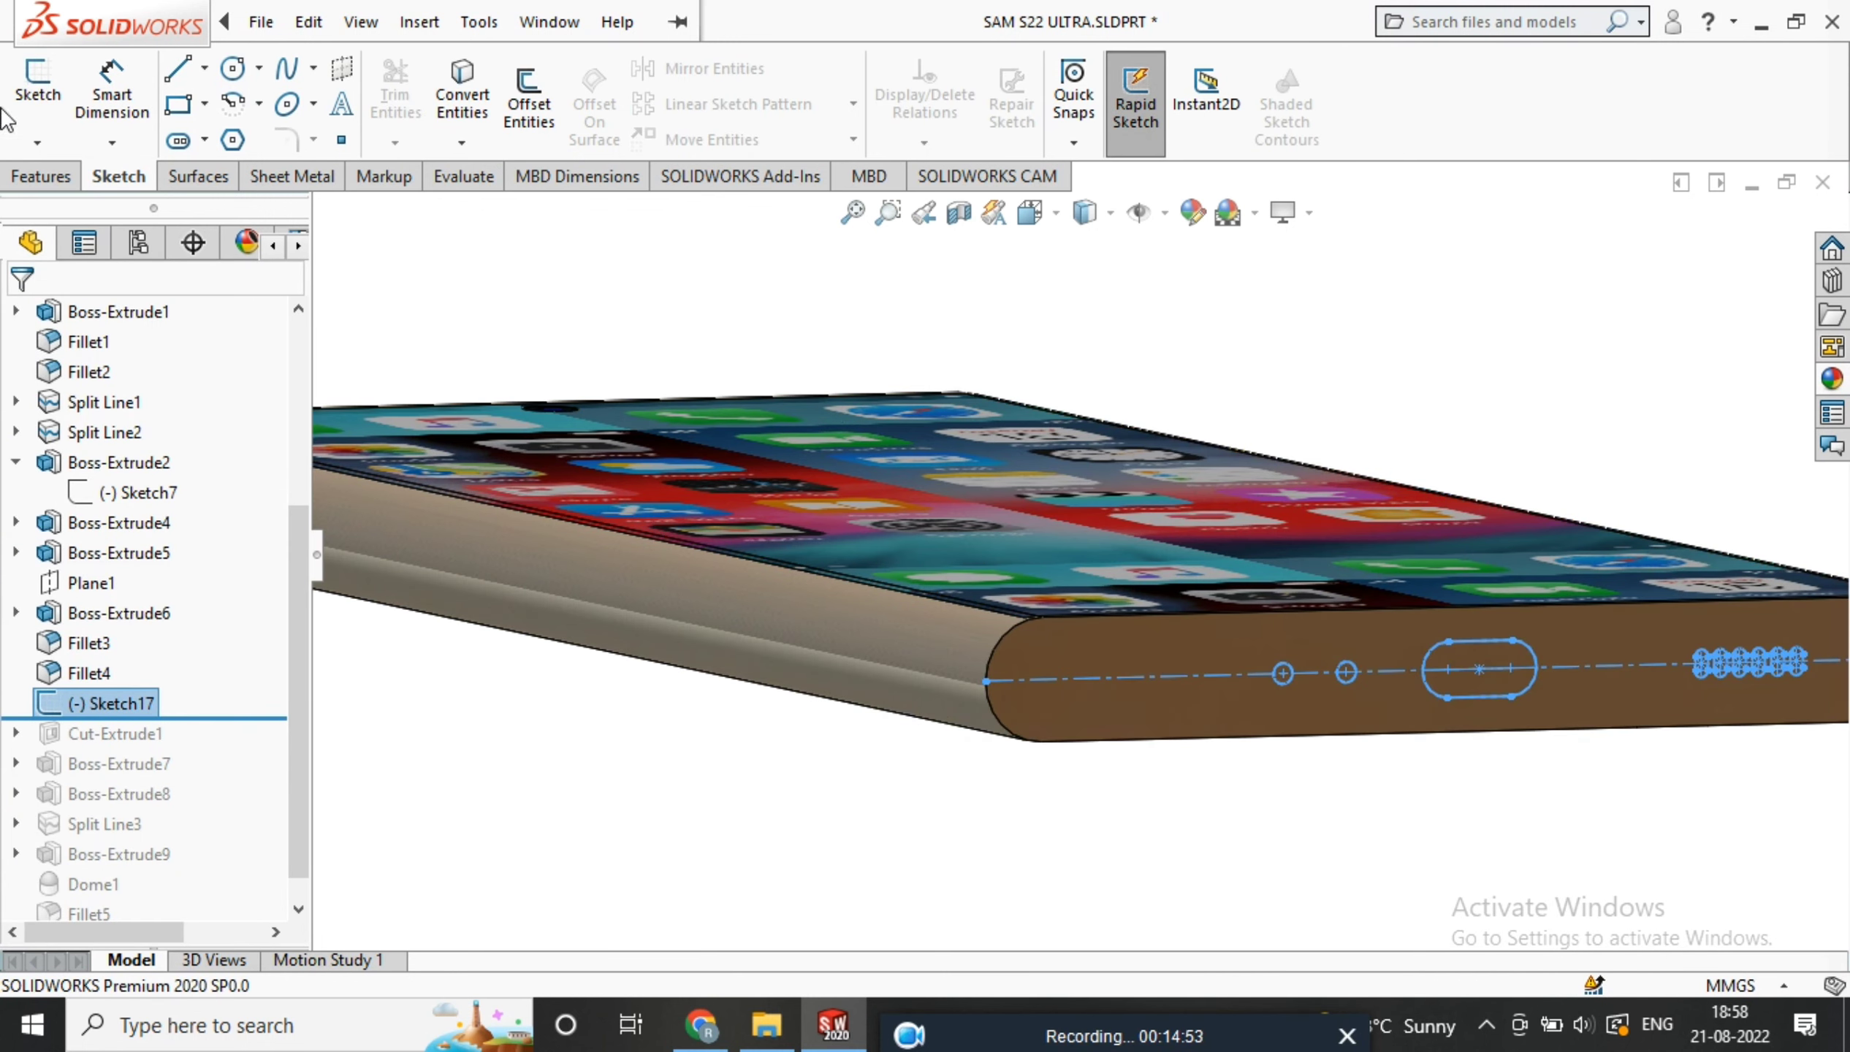
pyautogui.click(42, 177)
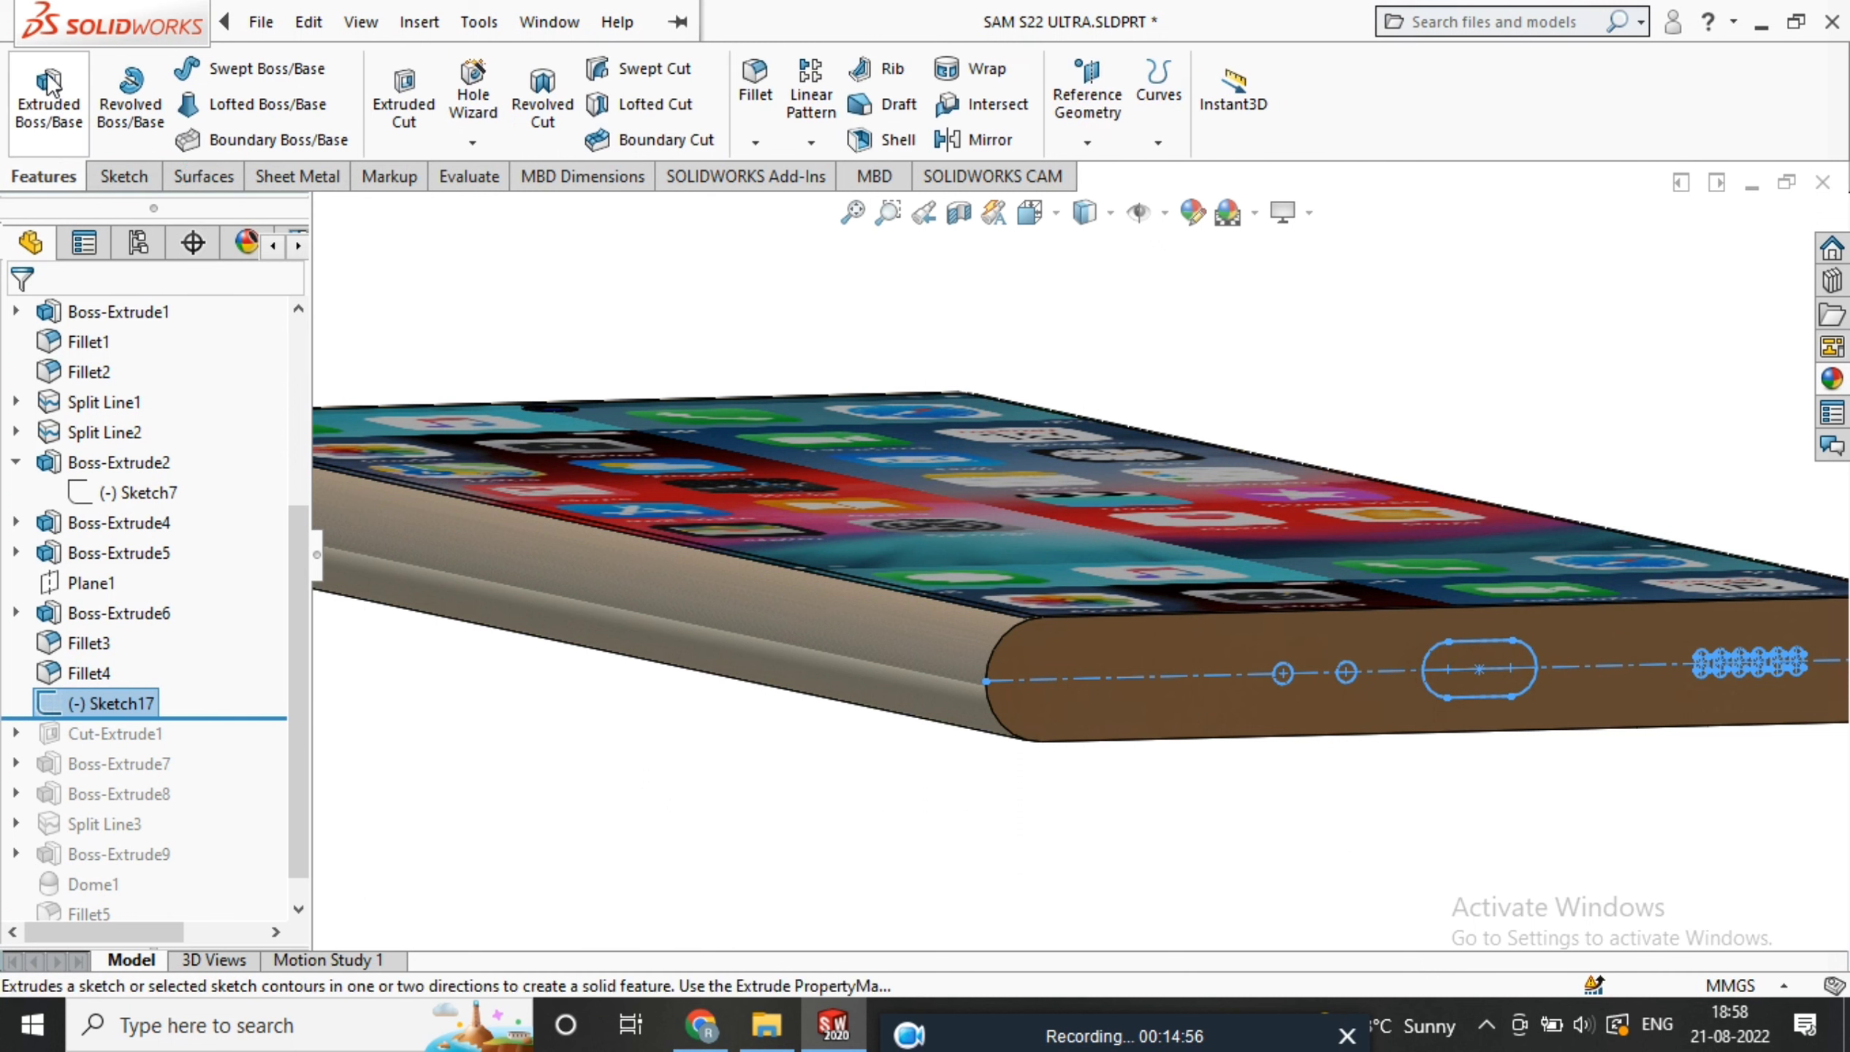
pyautogui.click(48, 96)
pyautogui.click(58, 320)
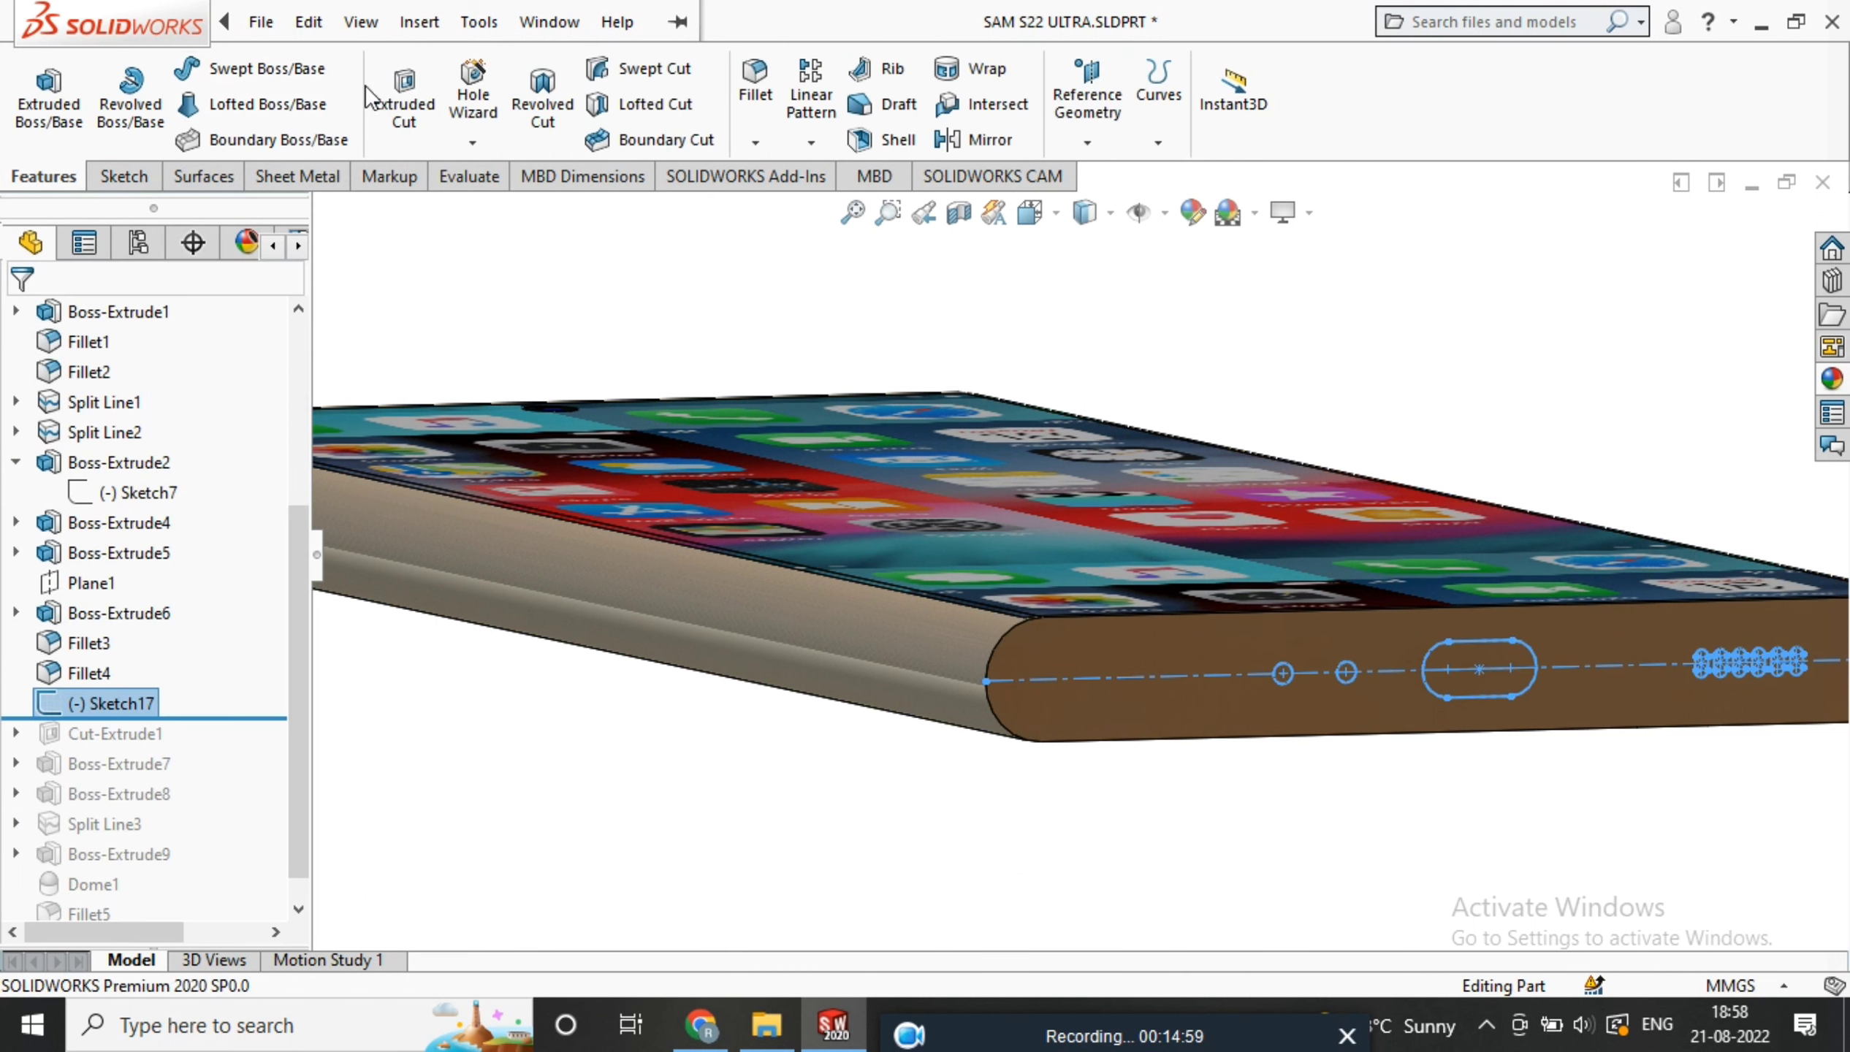
pyautogui.click(402, 87)
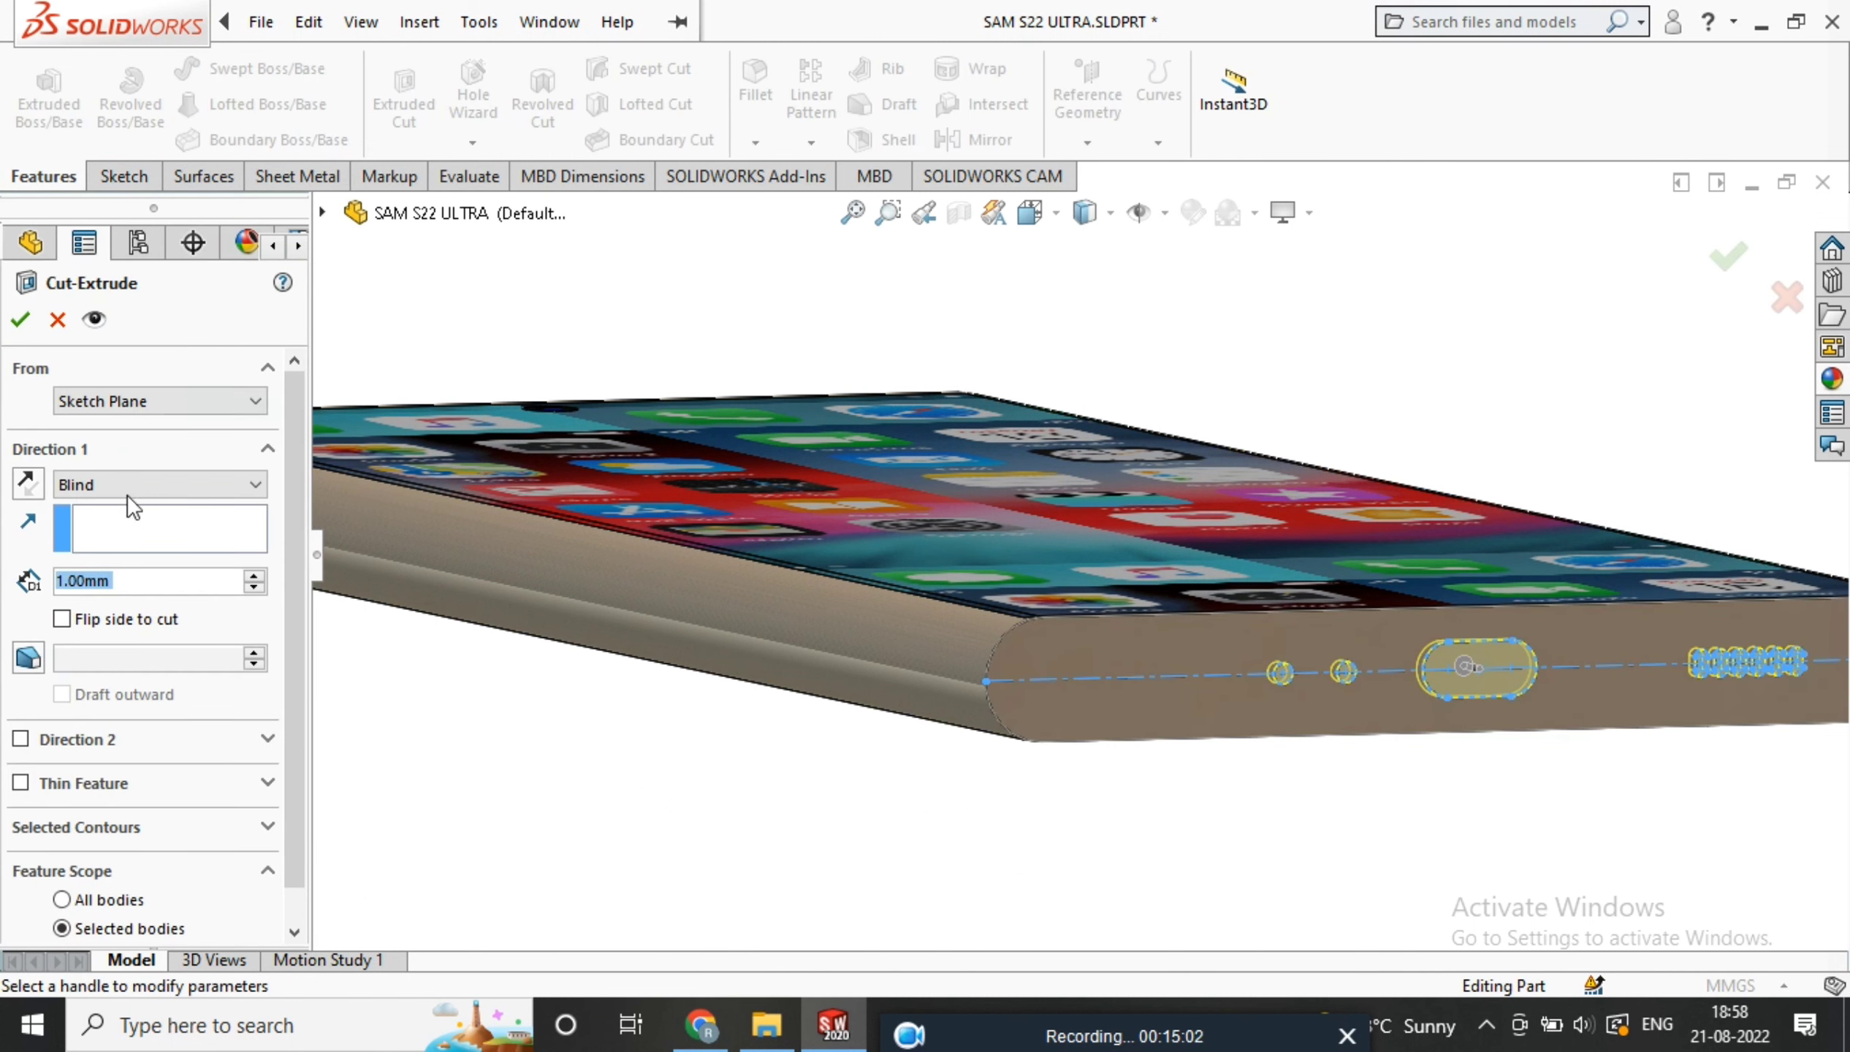
pyautogui.write('5')
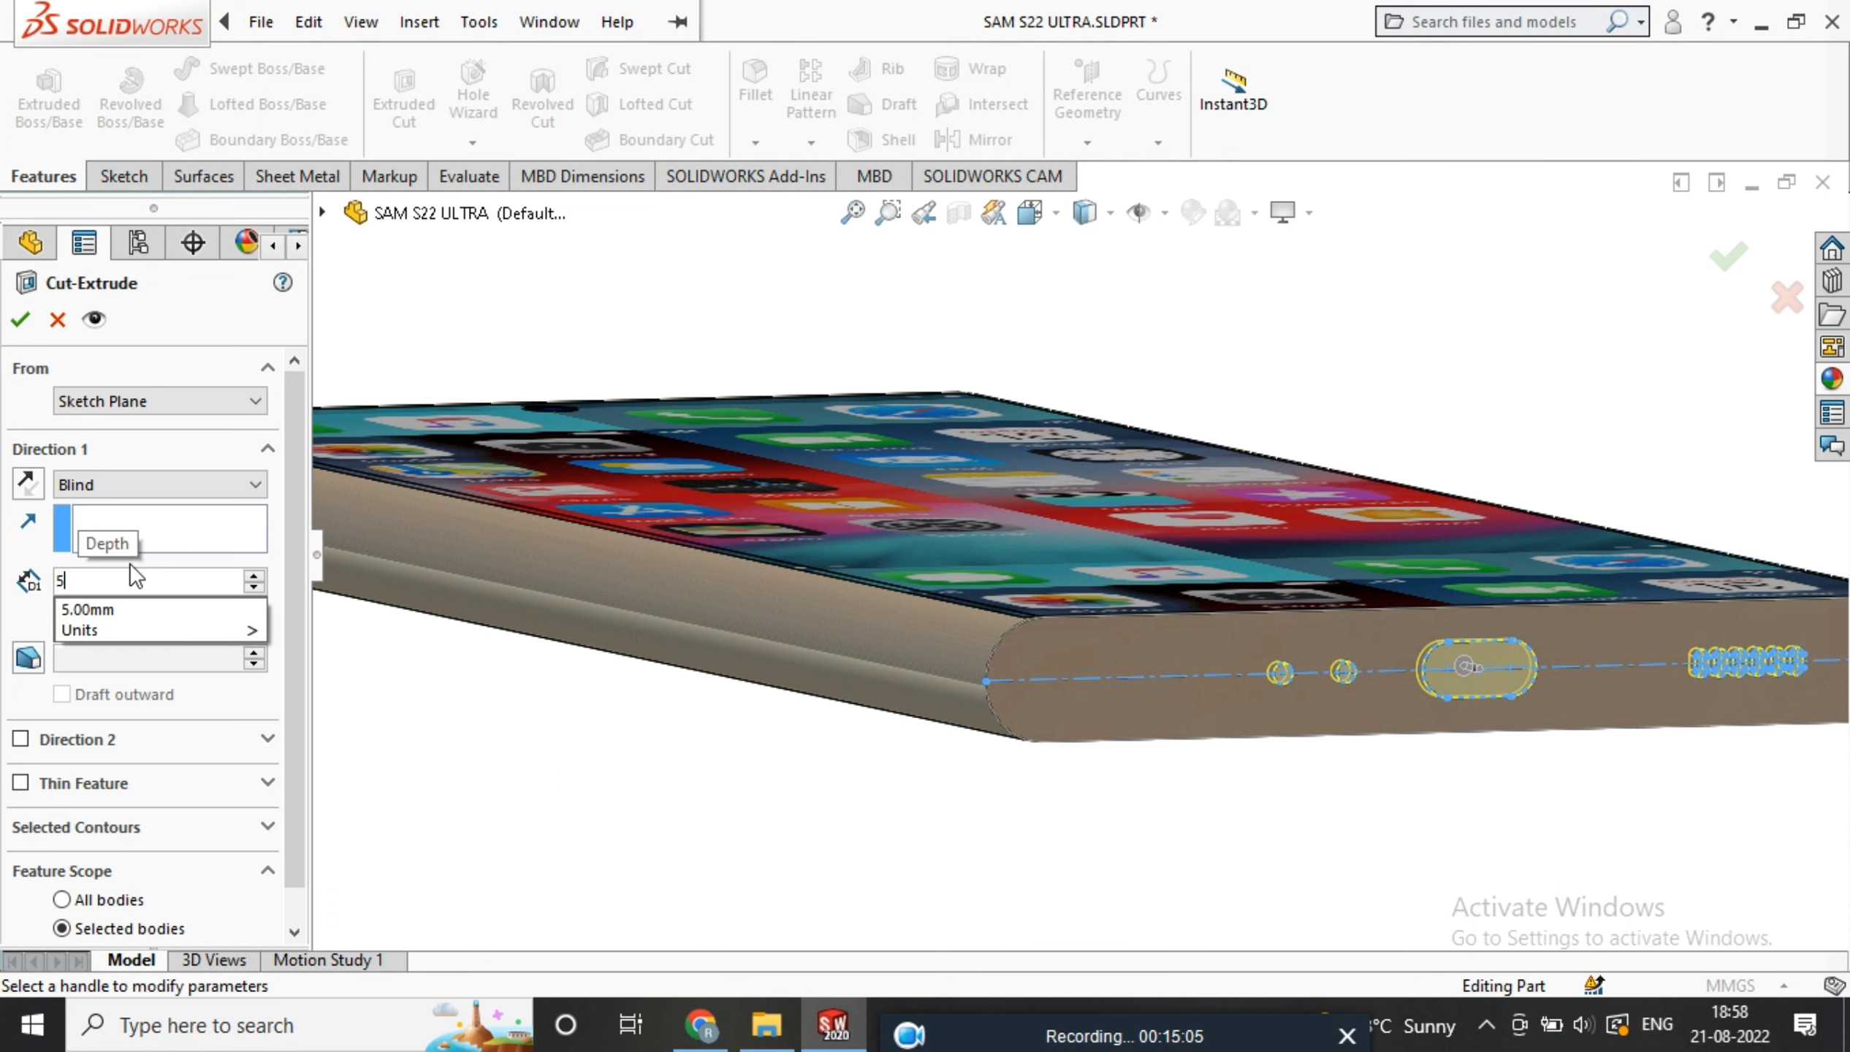
pyautogui.press('Return')
# Apply a black color appearance to the whole cut feature with the port and speaker openings
pyautogui.scroll(-3, 1276, 834)
pyautogui.moveTo(1276, 835); pyautogui.dragTo(1404, 610, button='middle')
pyautogui.scroll(-5, 1119, 587)
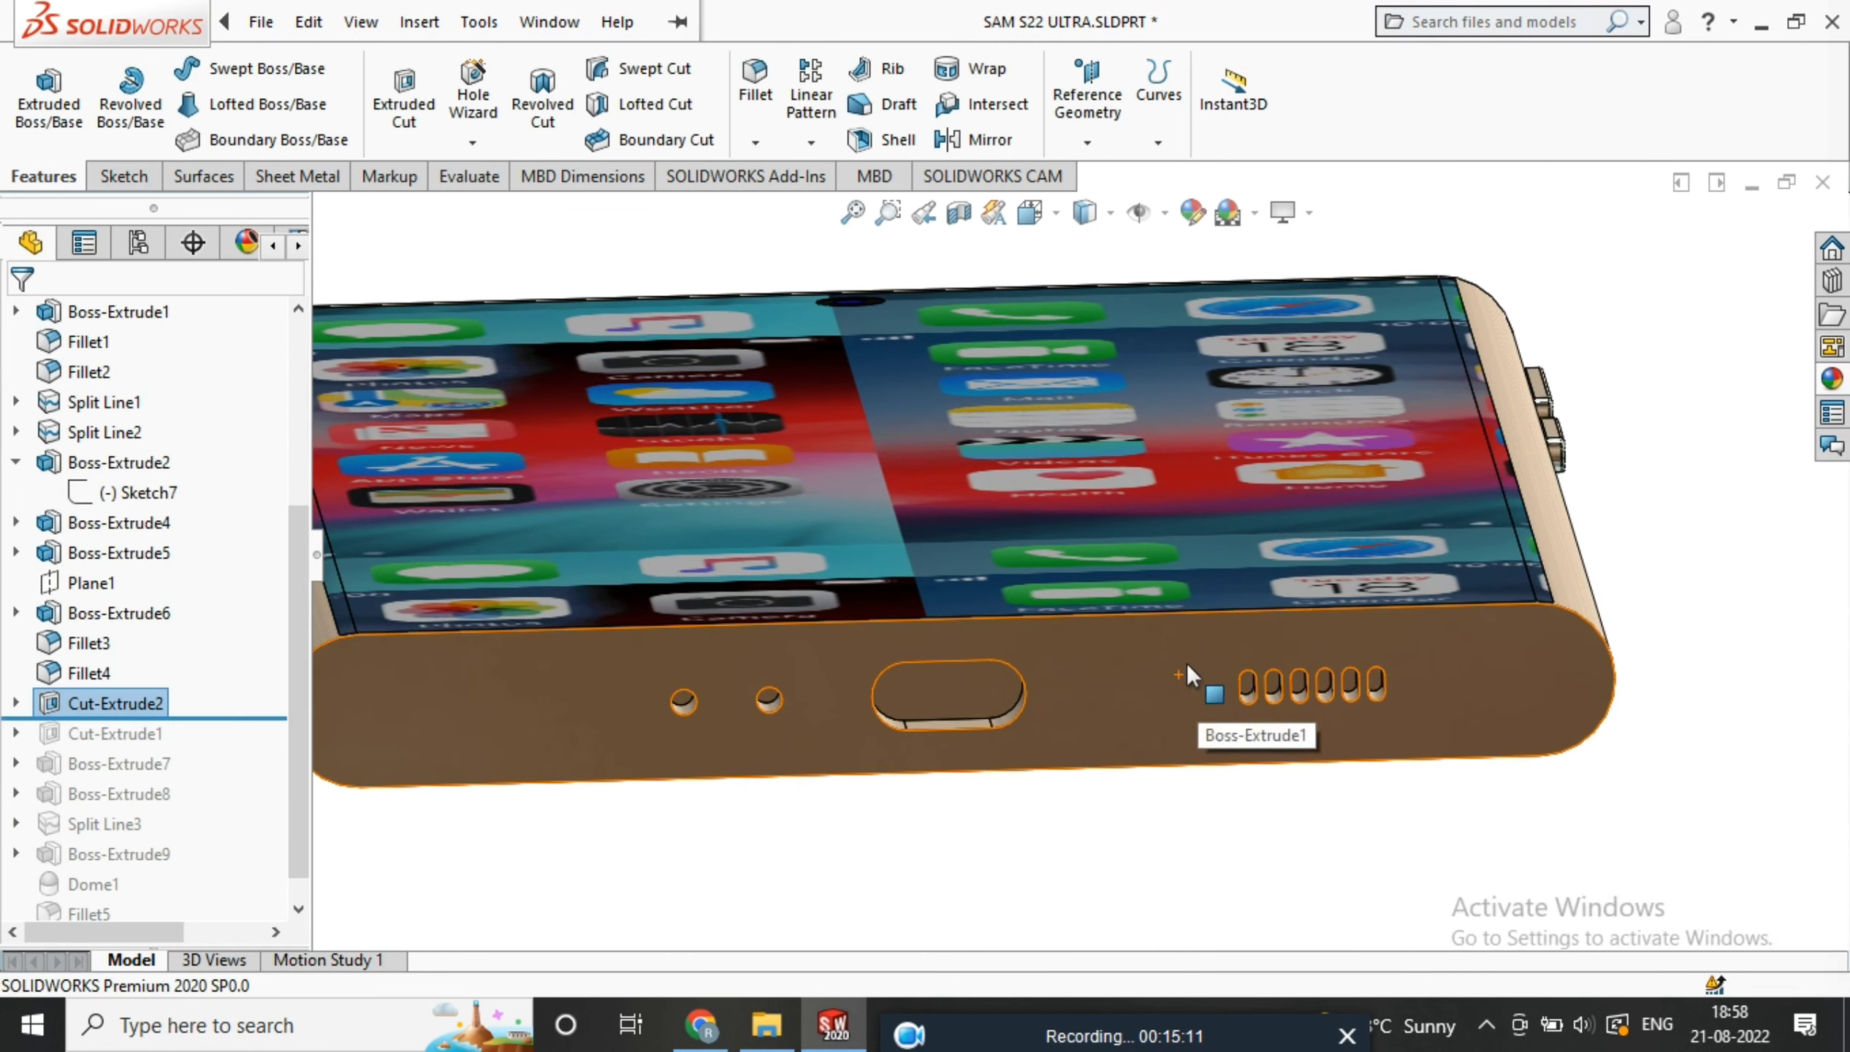
pyautogui.moveTo(1188, 675); pyautogui.dragTo(1182, 636, button='middle')
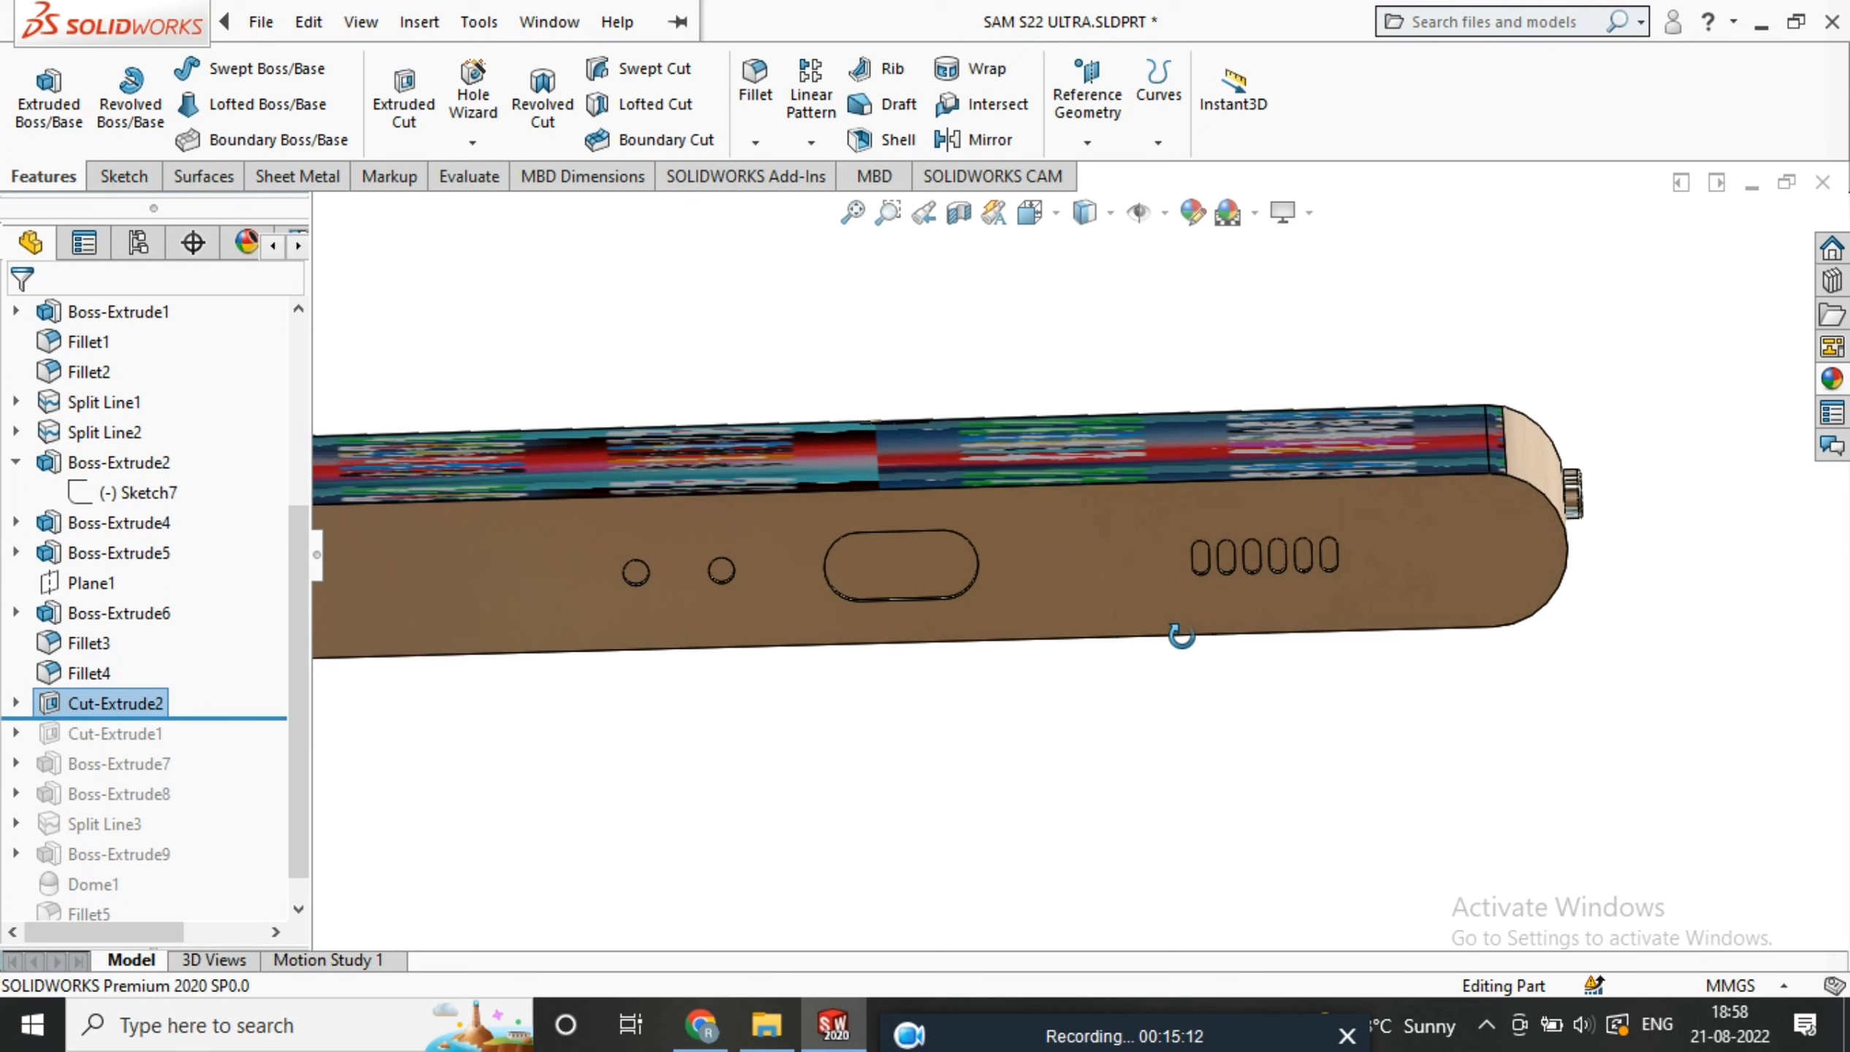
pyautogui.click(1192, 220)
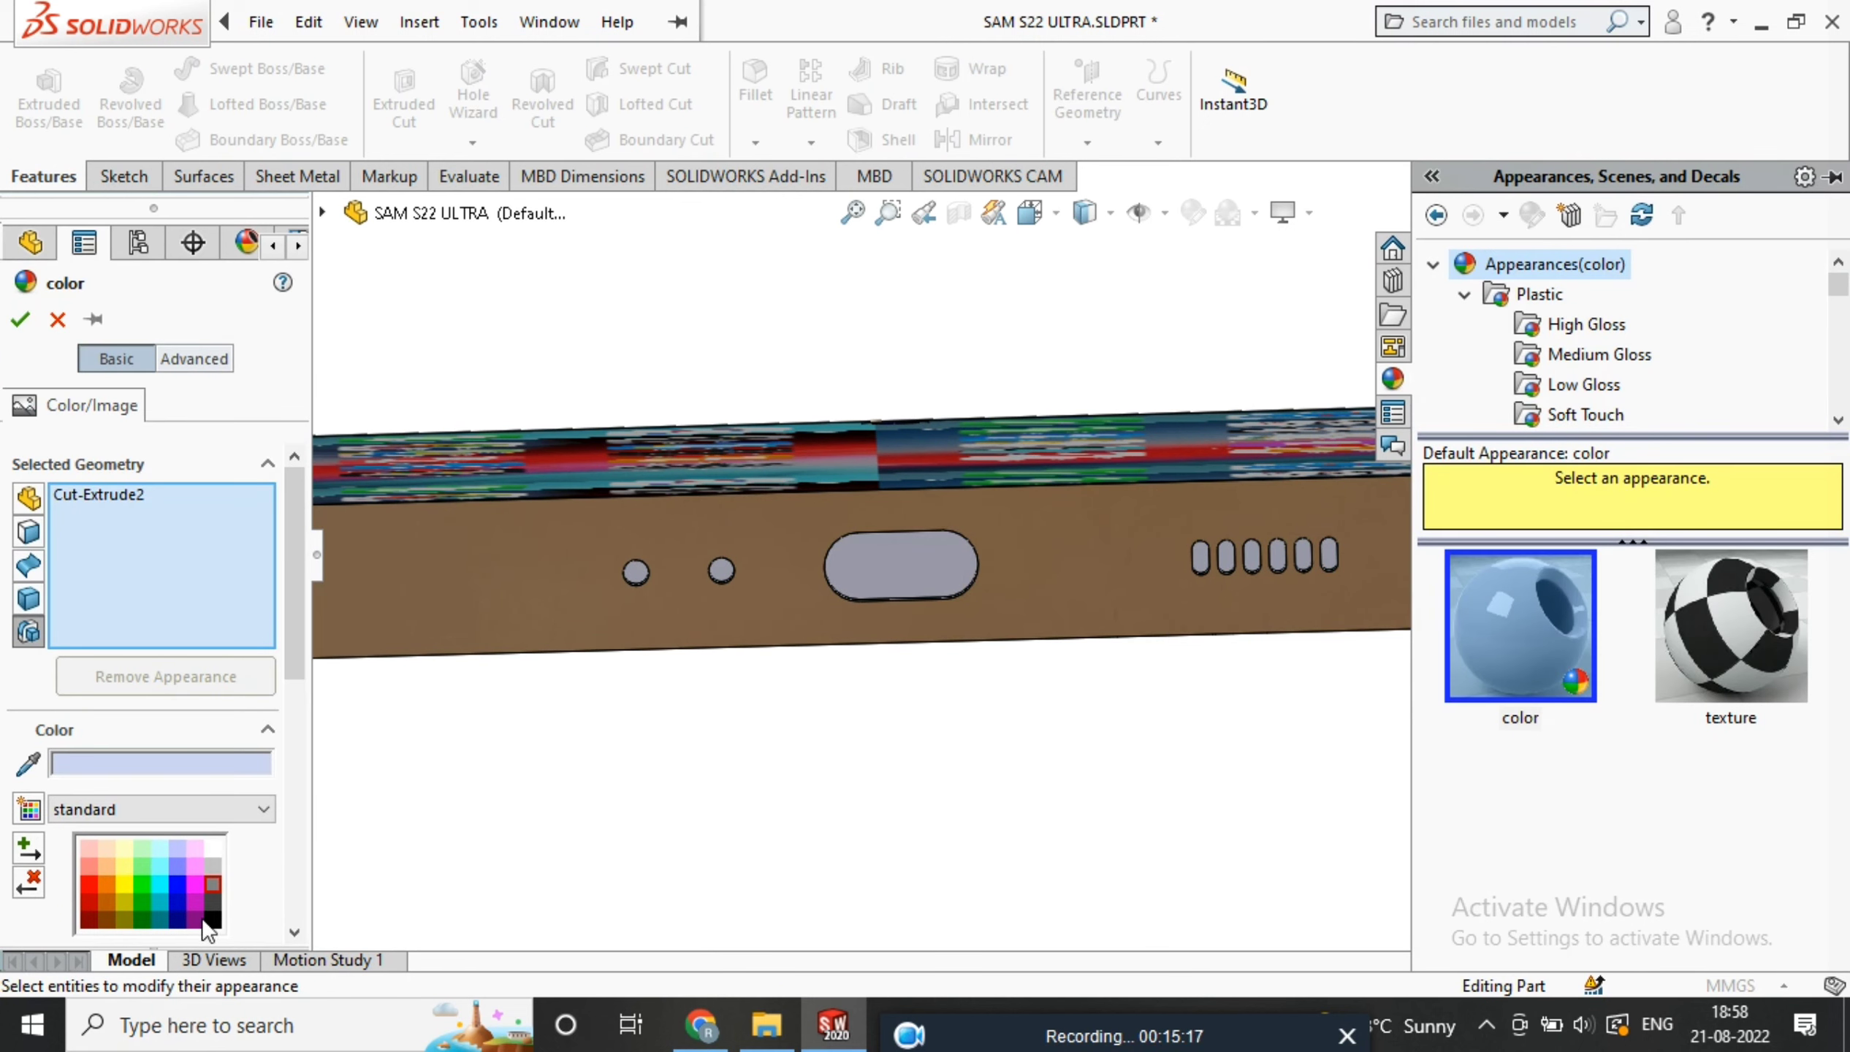
pyautogui.click(213, 922)
pyautogui.click(20, 319)
# Apply a dark grey color appearance to four inner faces of the charging slot
pyautogui.scroll(-4, 993, 573)
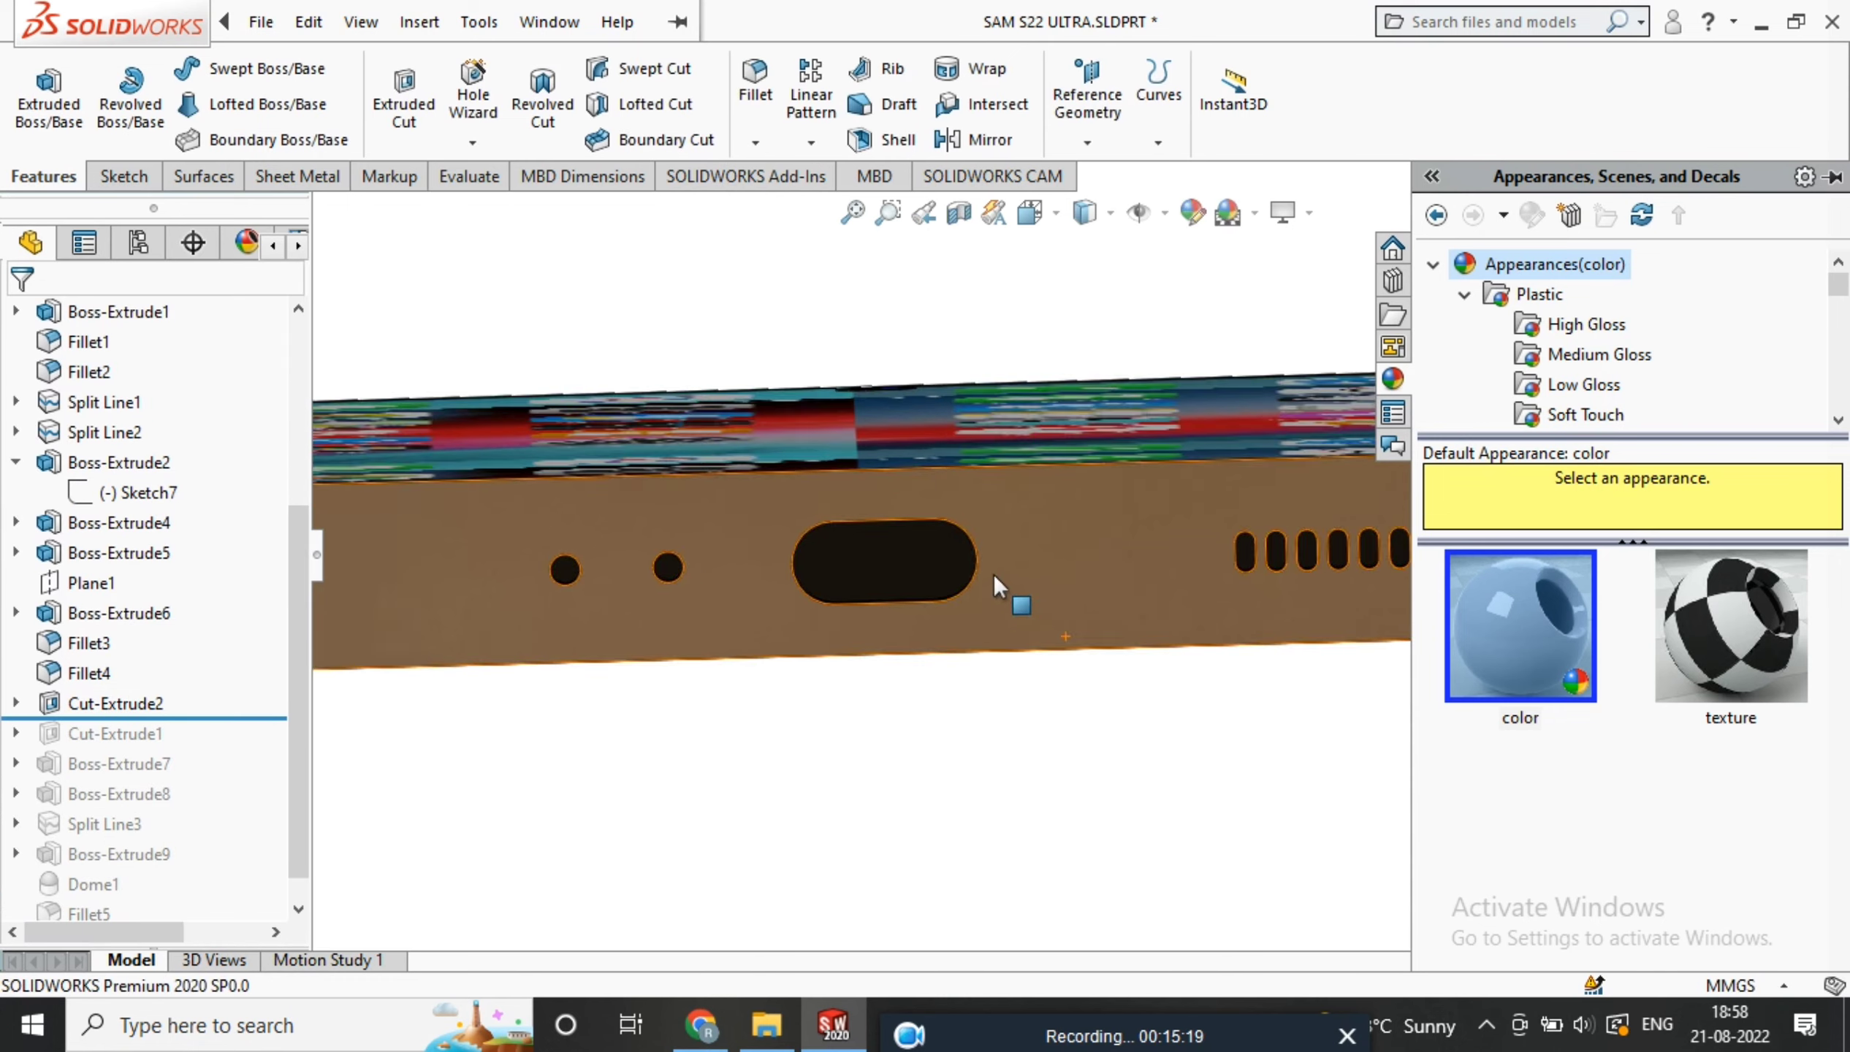
pyautogui.click(900, 567)
pyautogui.moveTo(880, 616); pyautogui.dragTo(887, 744, button='middle')
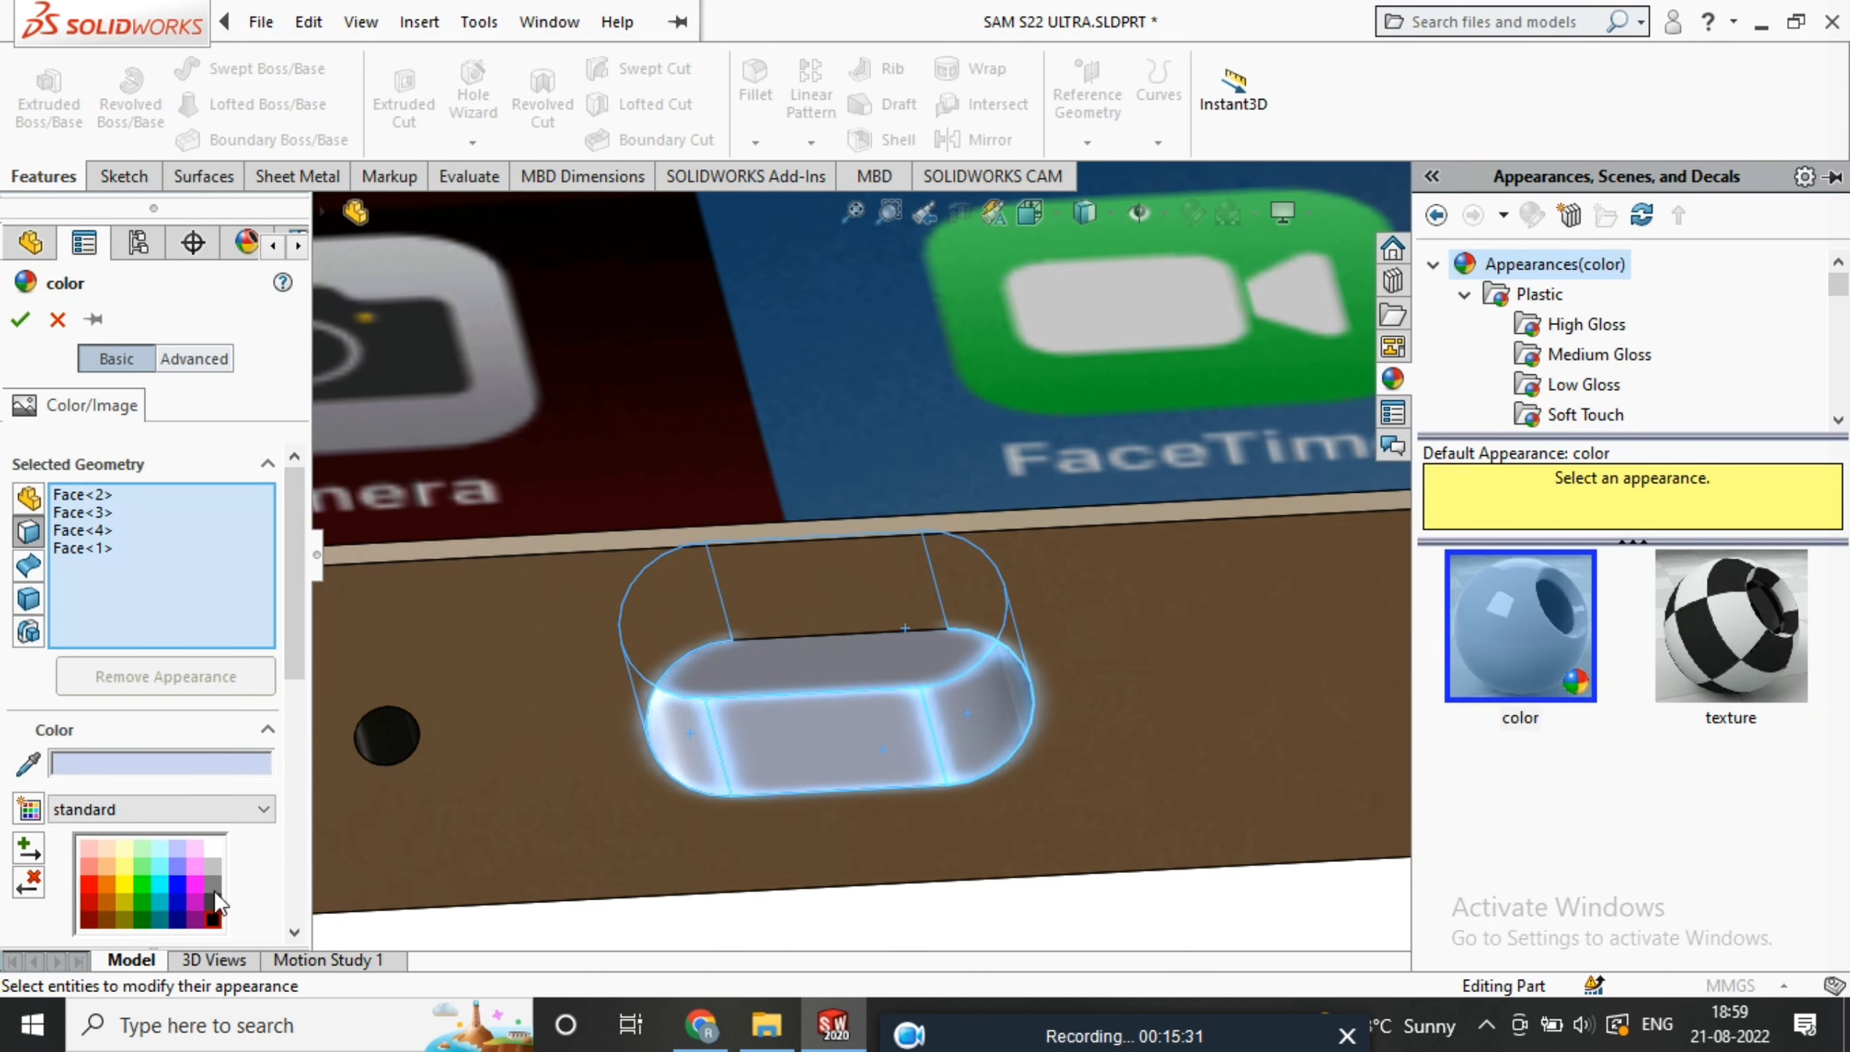
pyautogui.click(213, 886)
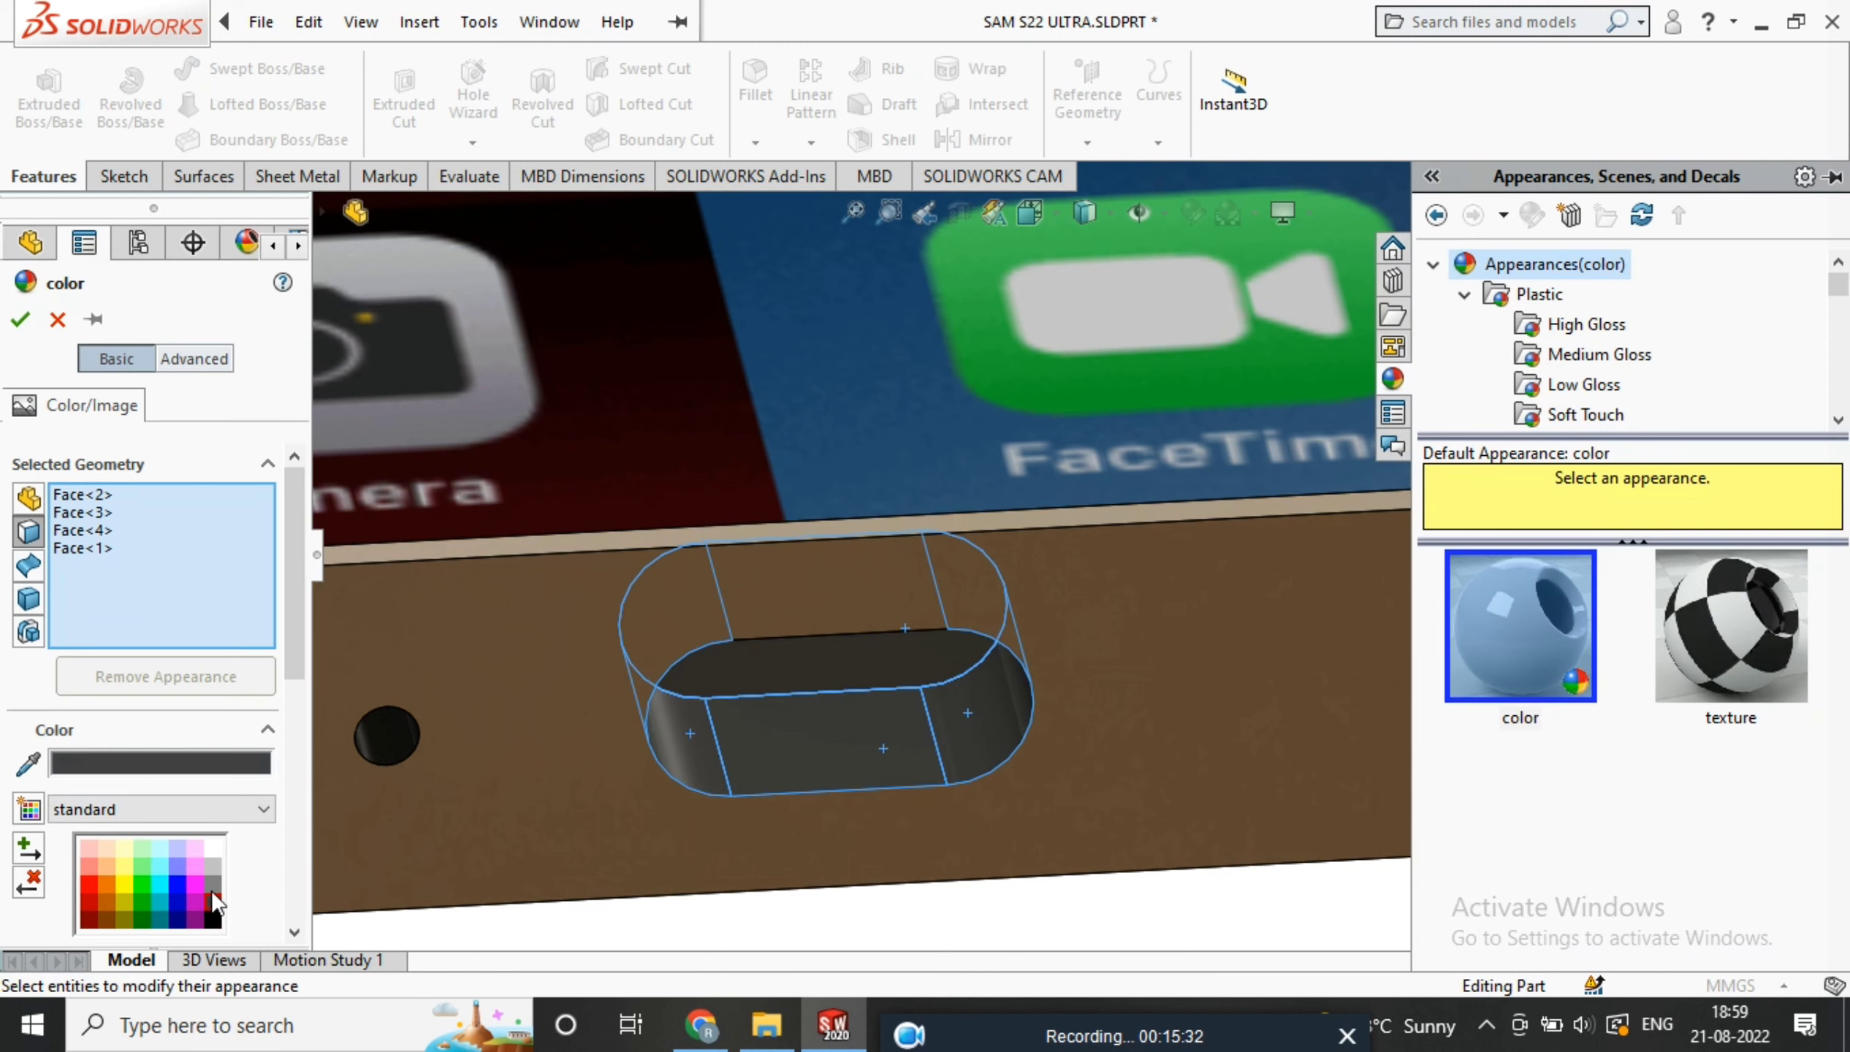
pyautogui.click(21, 320)
# Open a new sketch on the charging slot's floor face, viewed normal to it
pyautogui.moveTo(817, 675); pyautogui.dragTo(813, 624, button='middle')
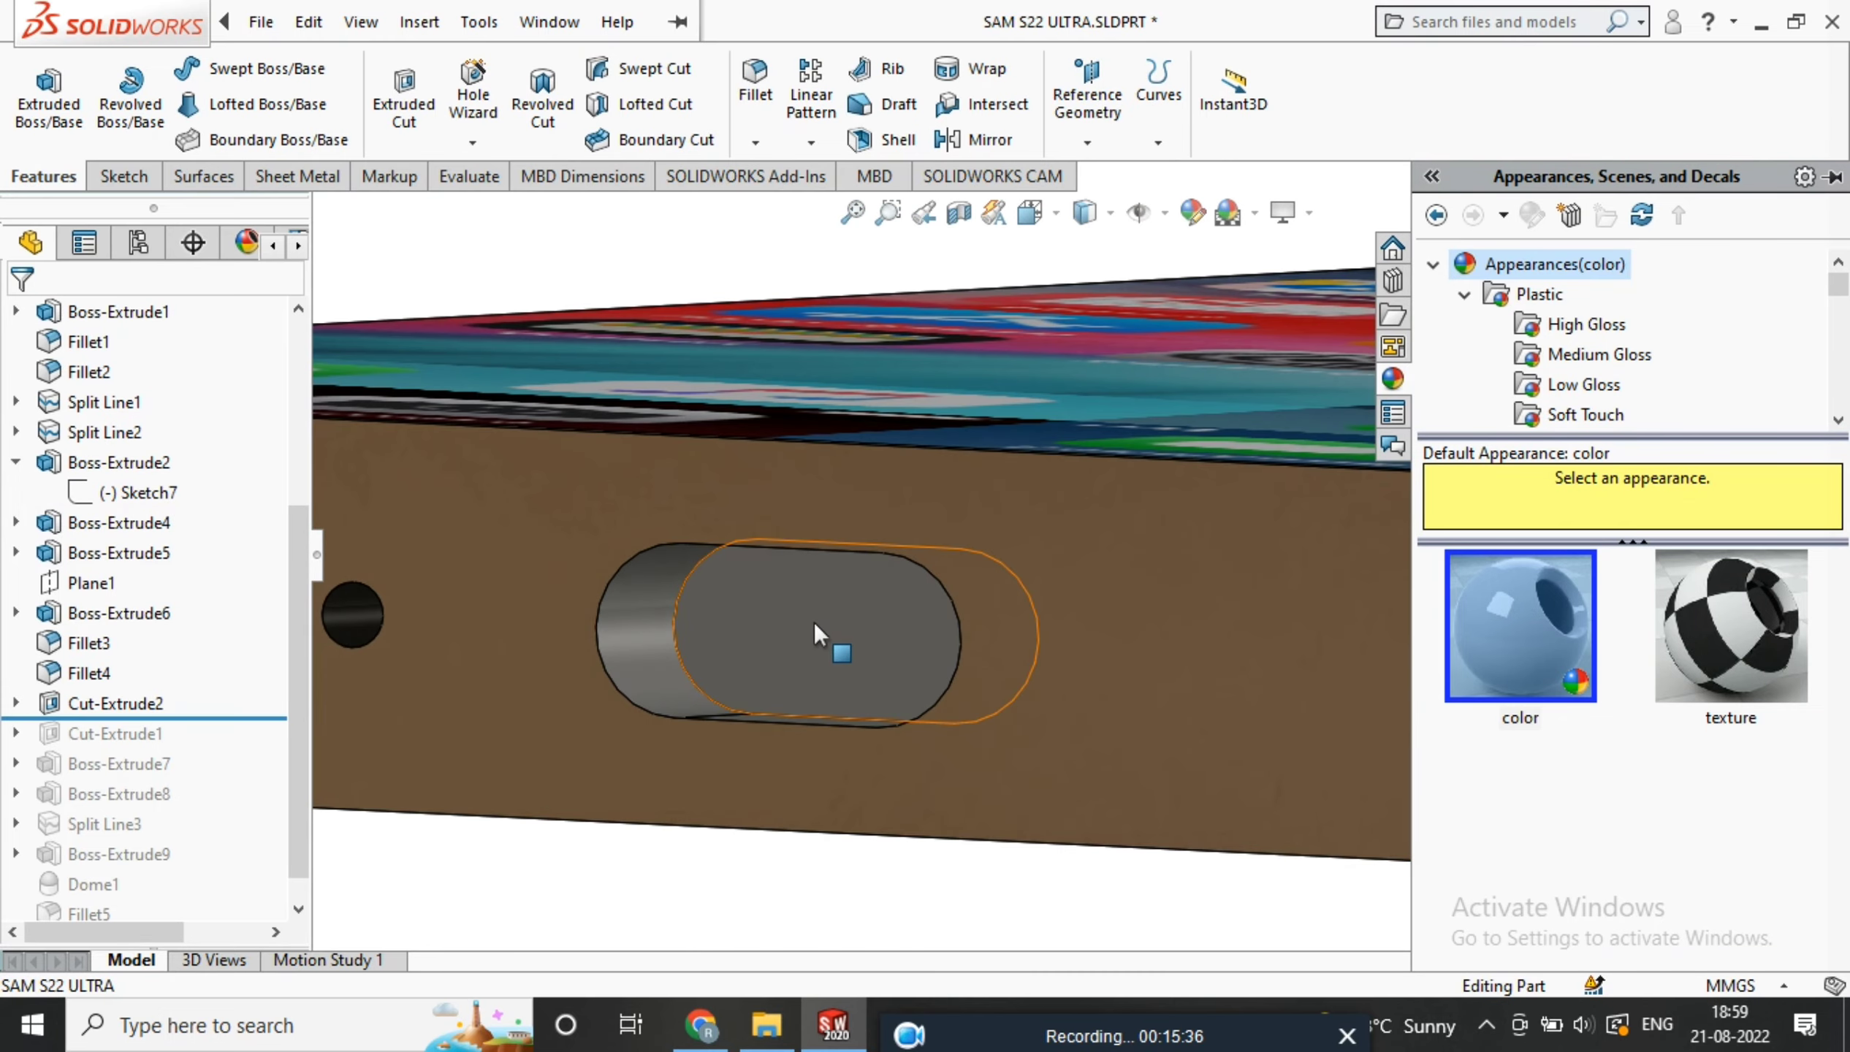
pyautogui.click(813, 622)
pyautogui.click(1062, 536)
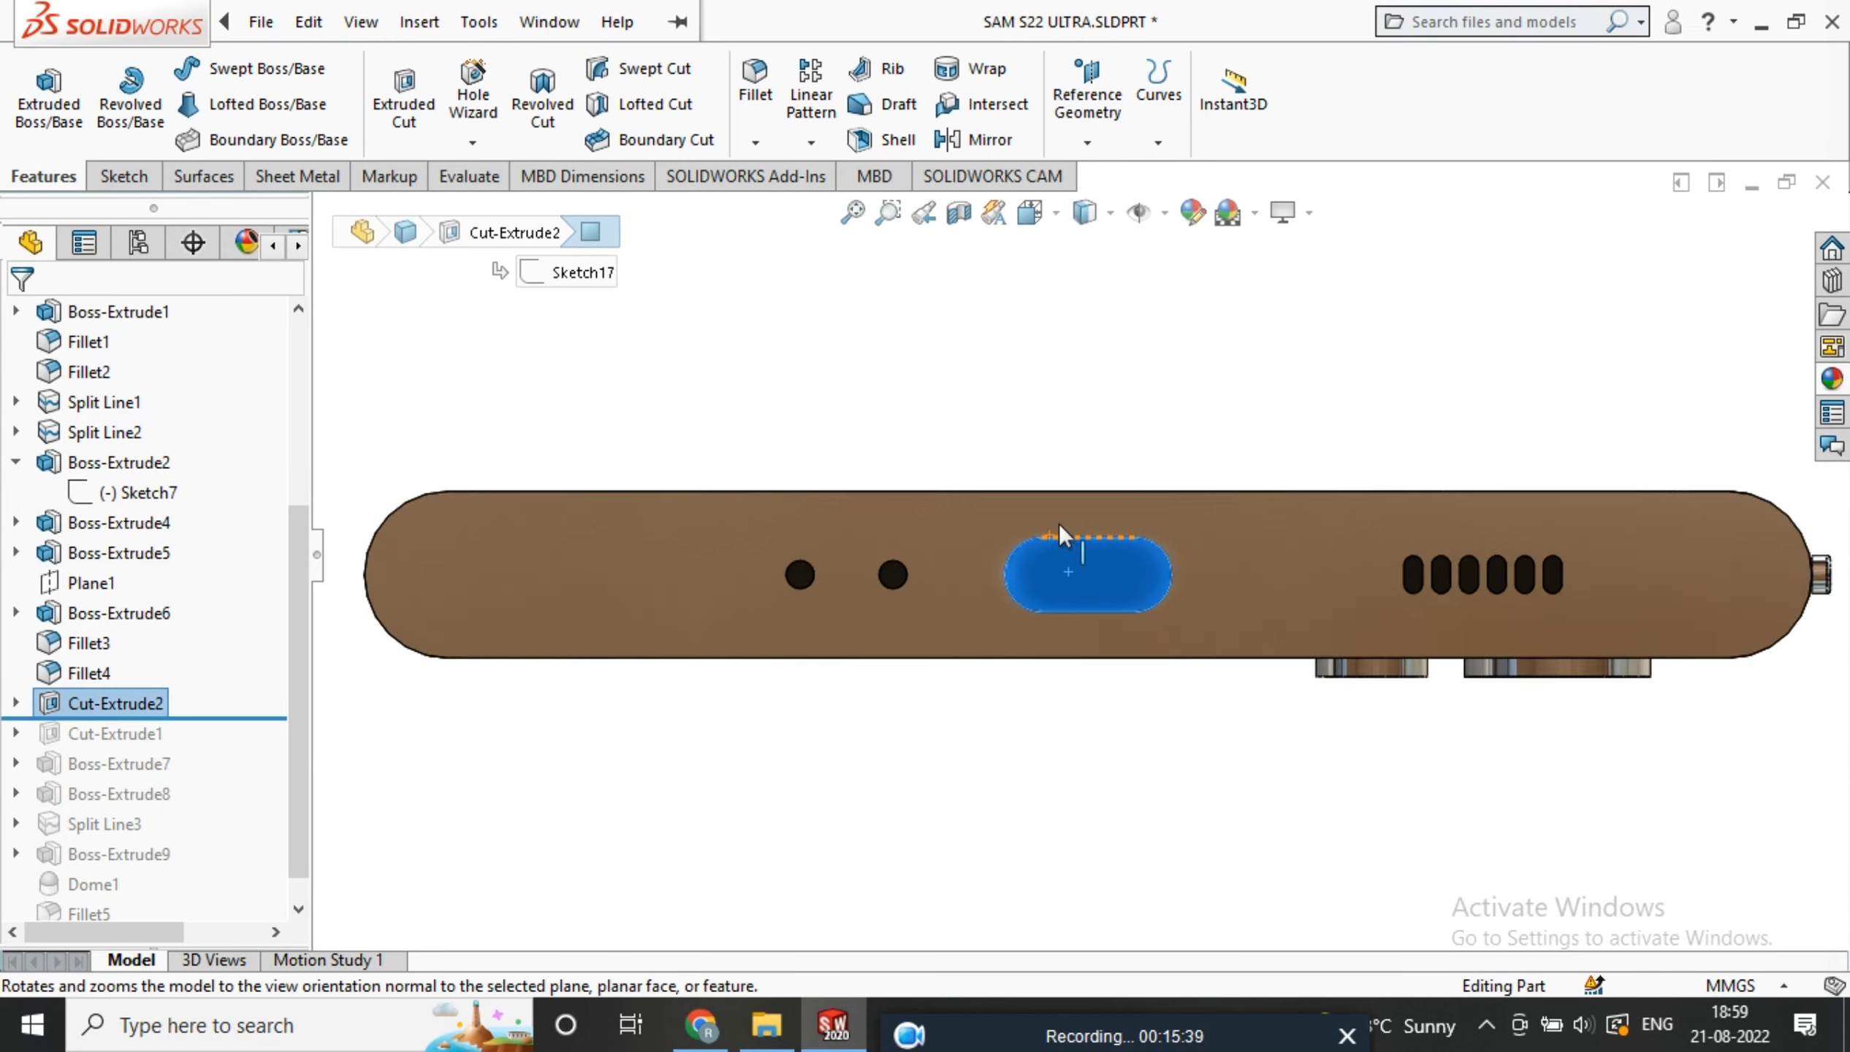
pyautogui.rightClick(1060, 523)
pyautogui.click(1137, 316)
pyautogui.scroll(-5, 1150, 470)
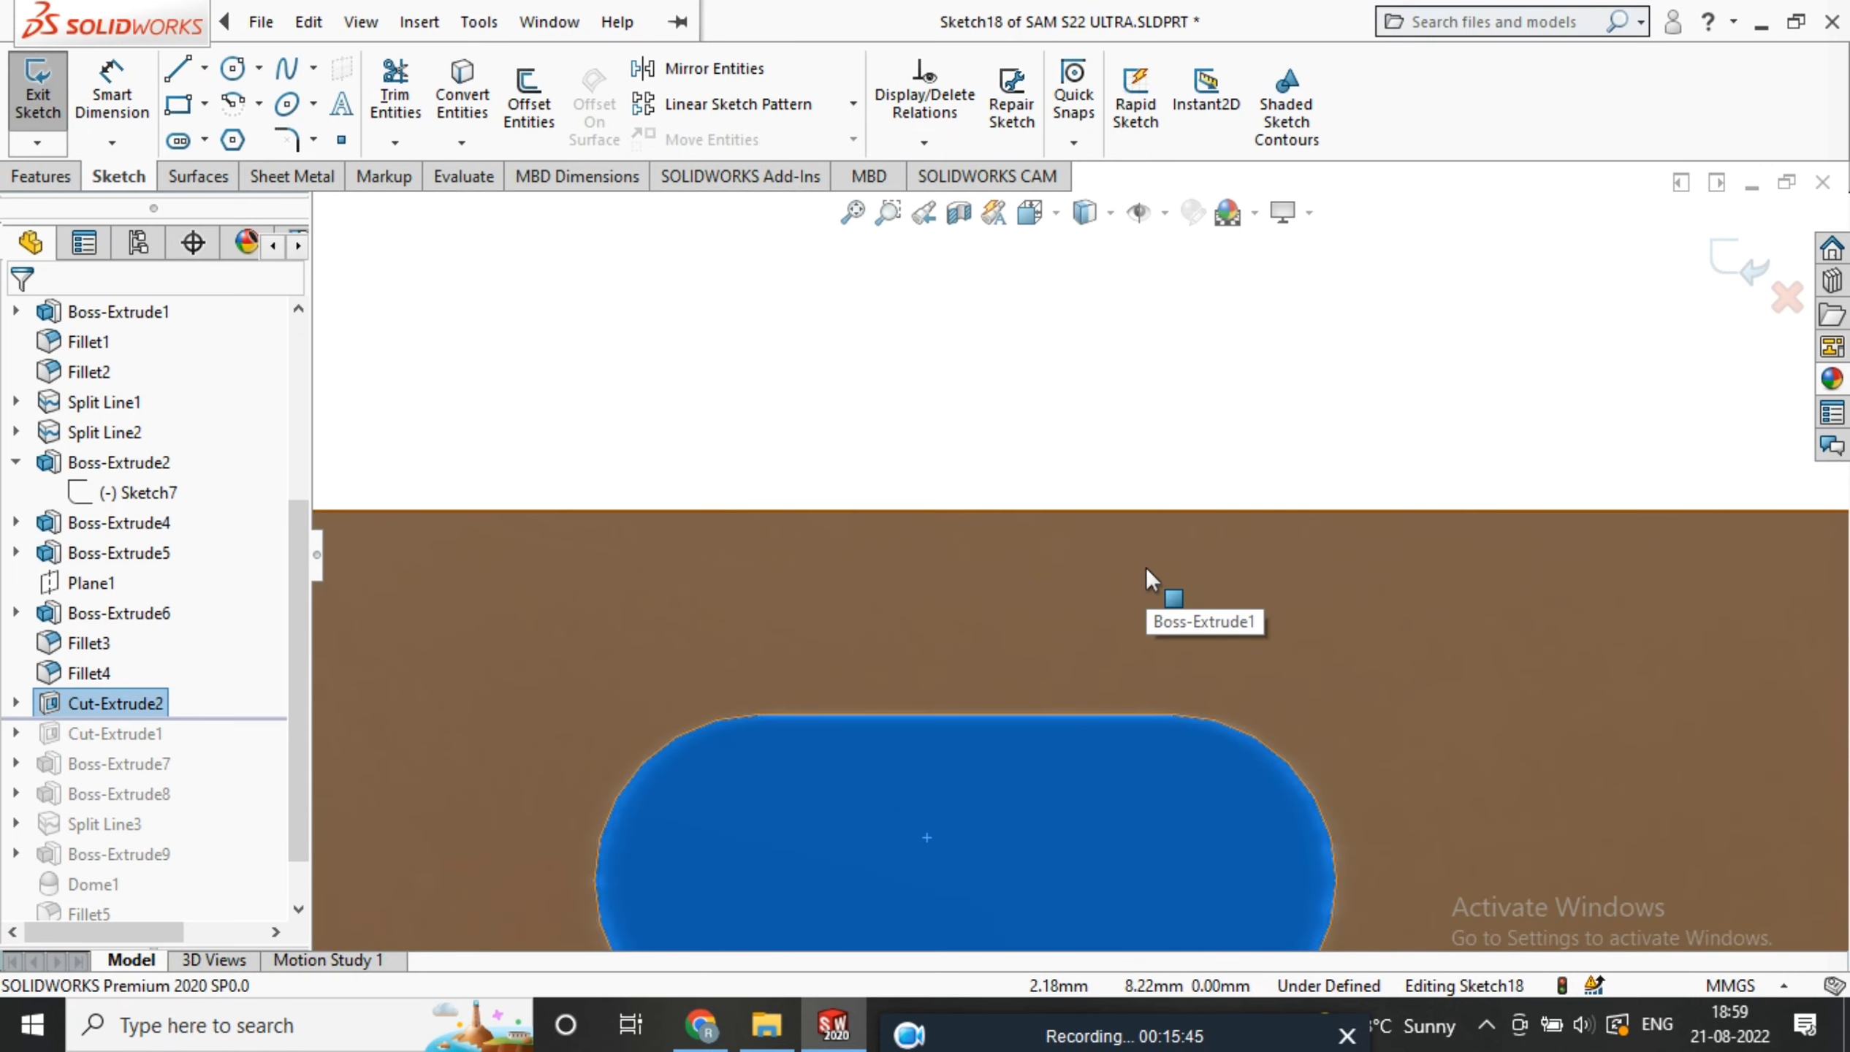
# Draw a center rectangle about 3.1 mm by 1.1 mm around the middle of the charging slot's floor
pyautogui.click(205, 104)
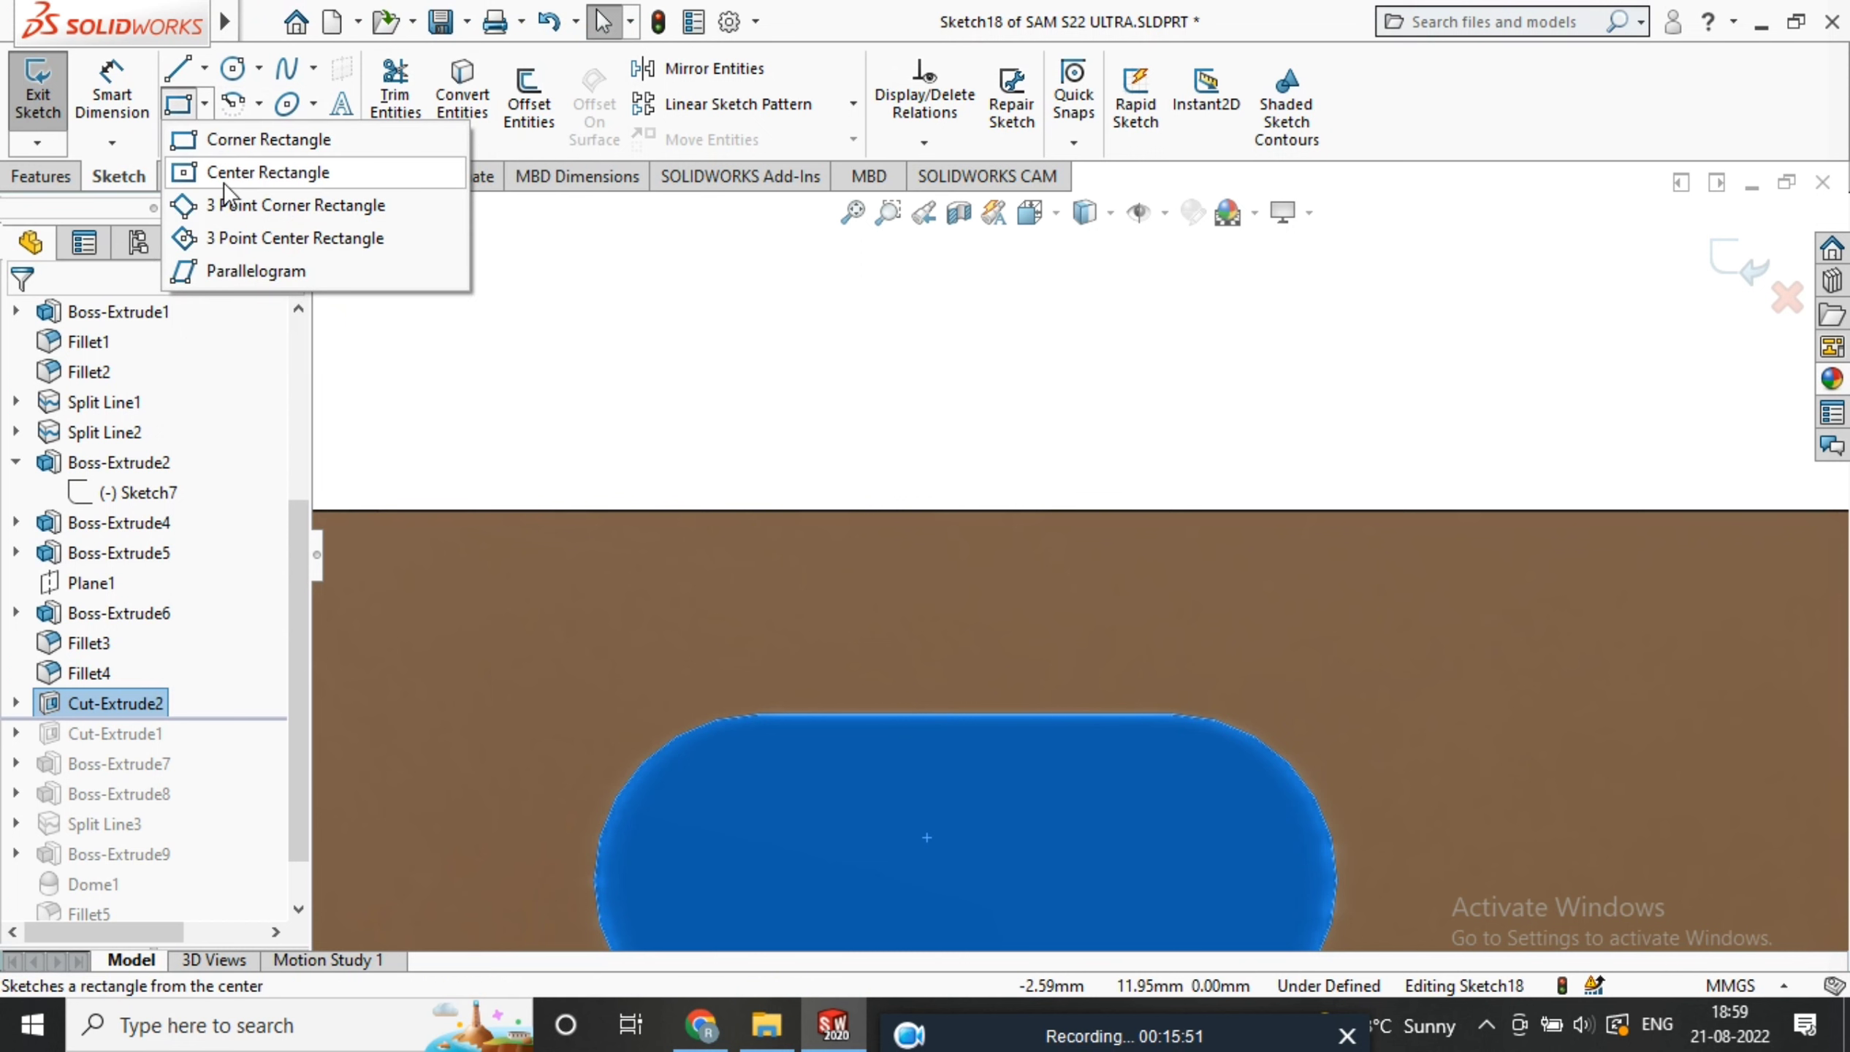
pyautogui.click(224, 176)
pyautogui.scroll(3, 1037, 797)
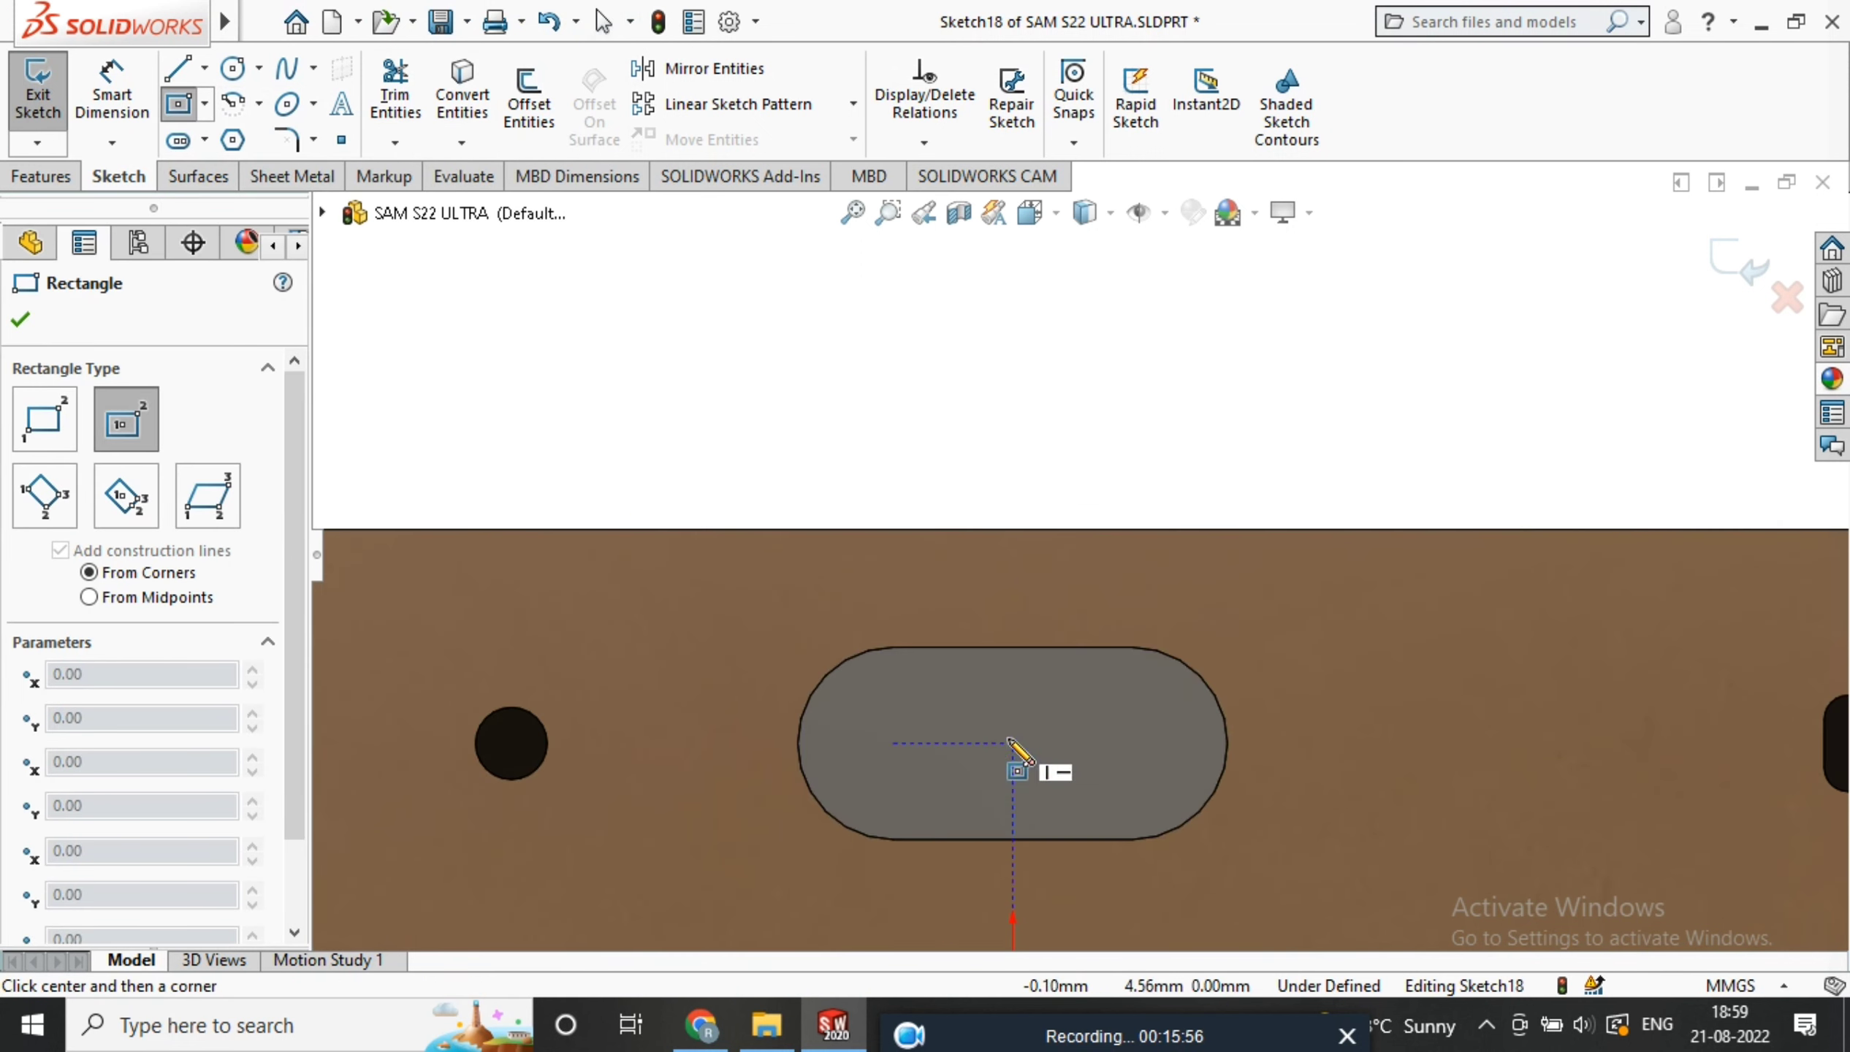
pyautogui.click(1014, 743)
pyautogui.click(1088, 717)
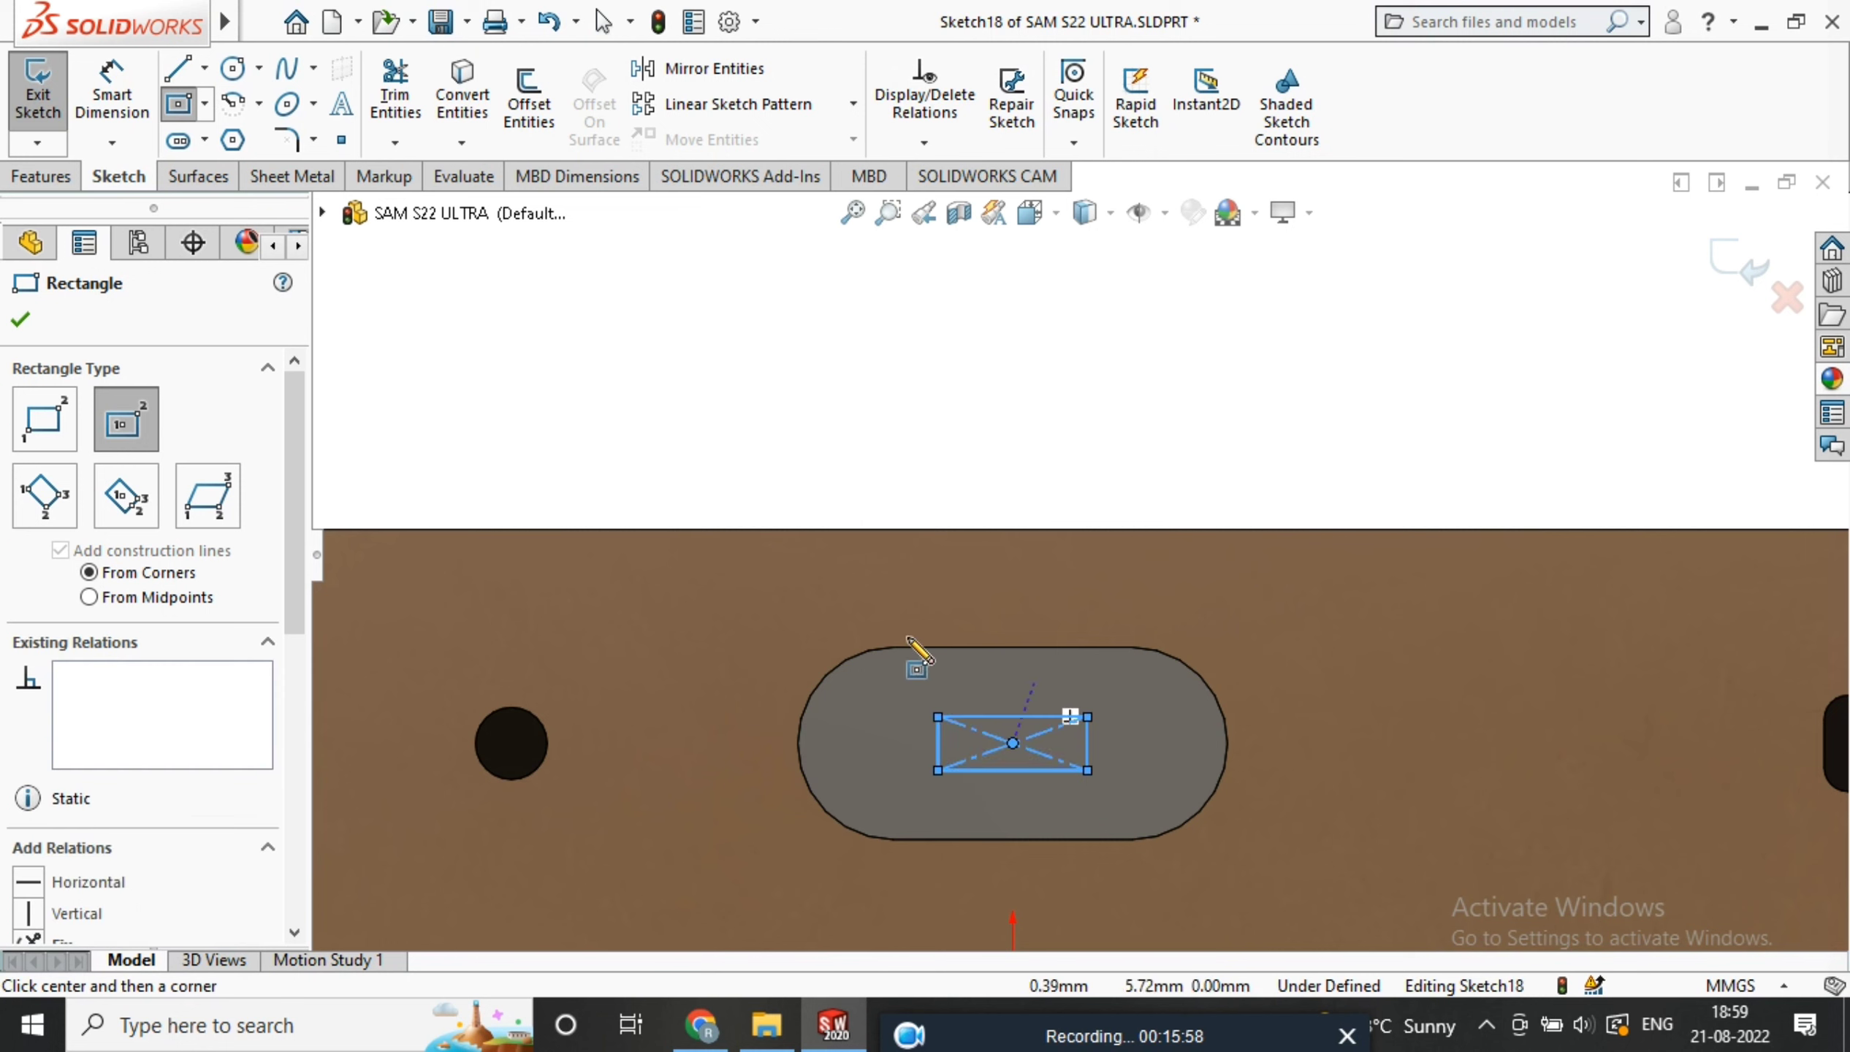
# Dimension the rectangle on the slot's floor as 4 mm wide and 1 mm high
pyautogui.click(113, 85)
pyautogui.click(1030, 717)
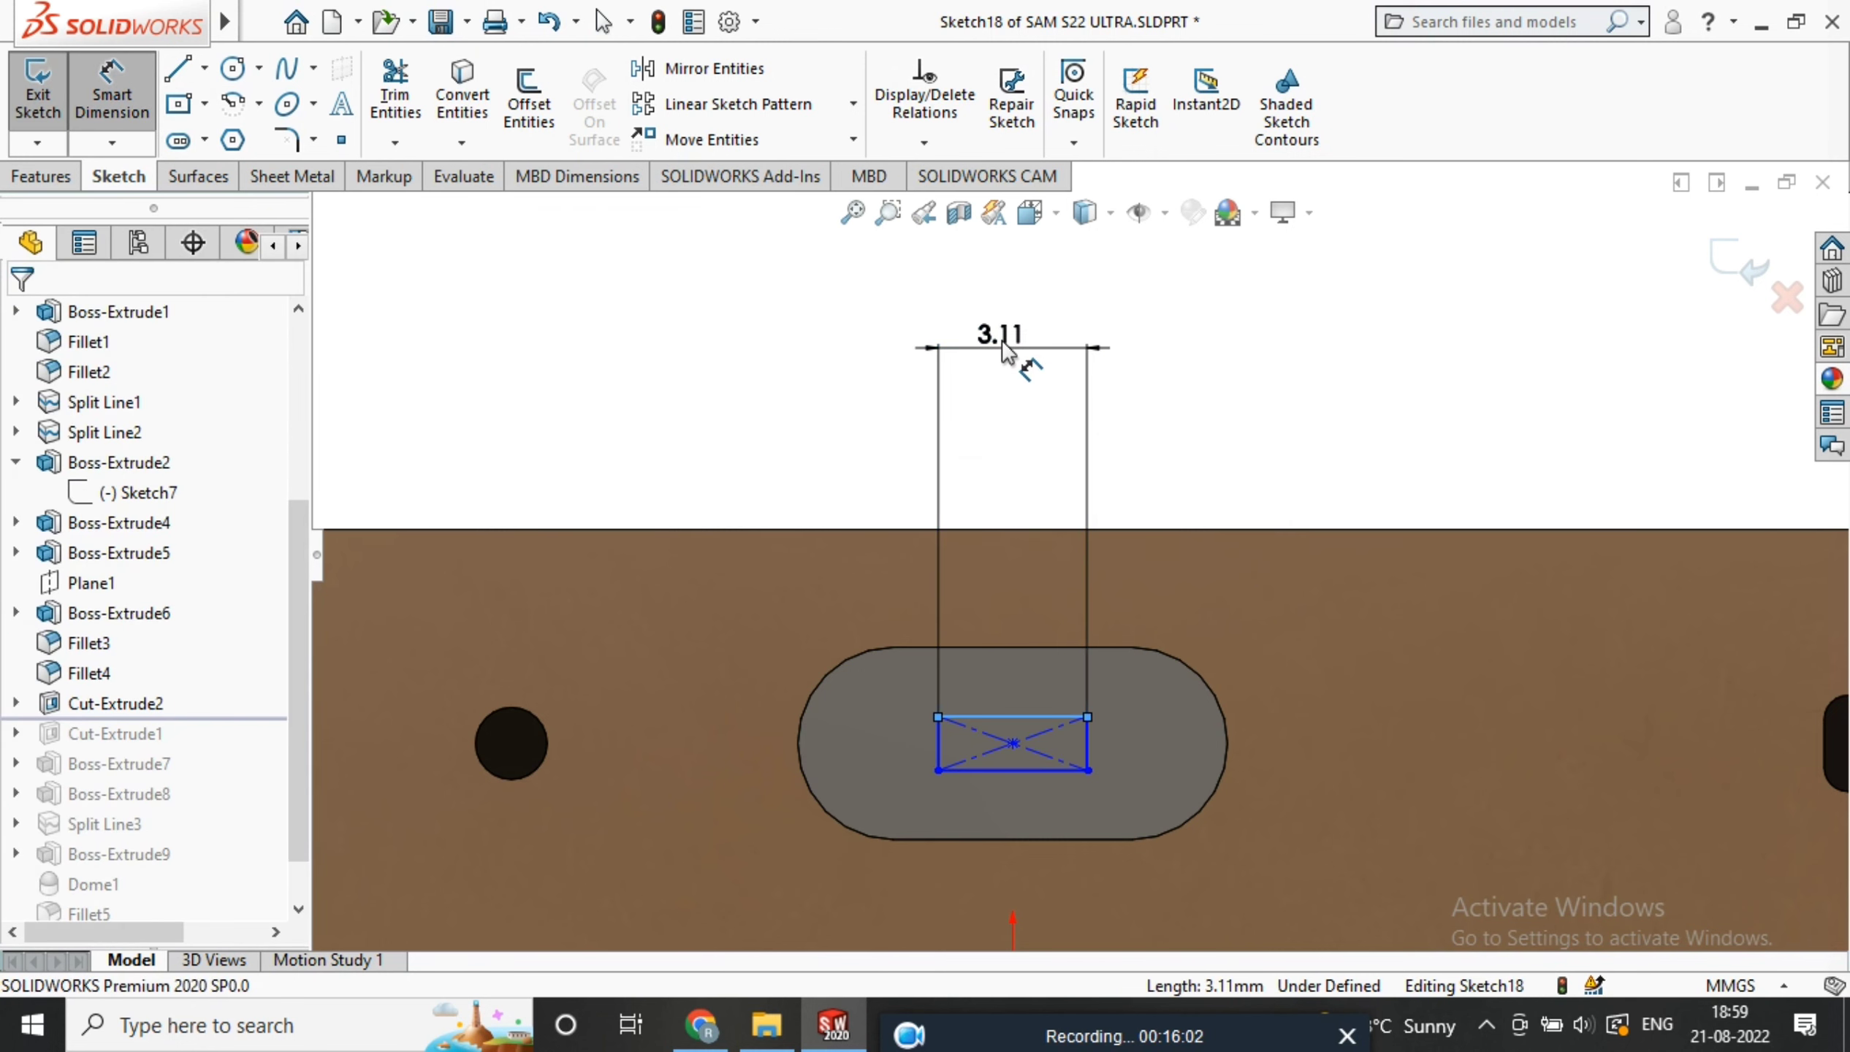
pyautogui.click(1003, 351)
pyautogui.write('4')
pyautogui.press('Return')
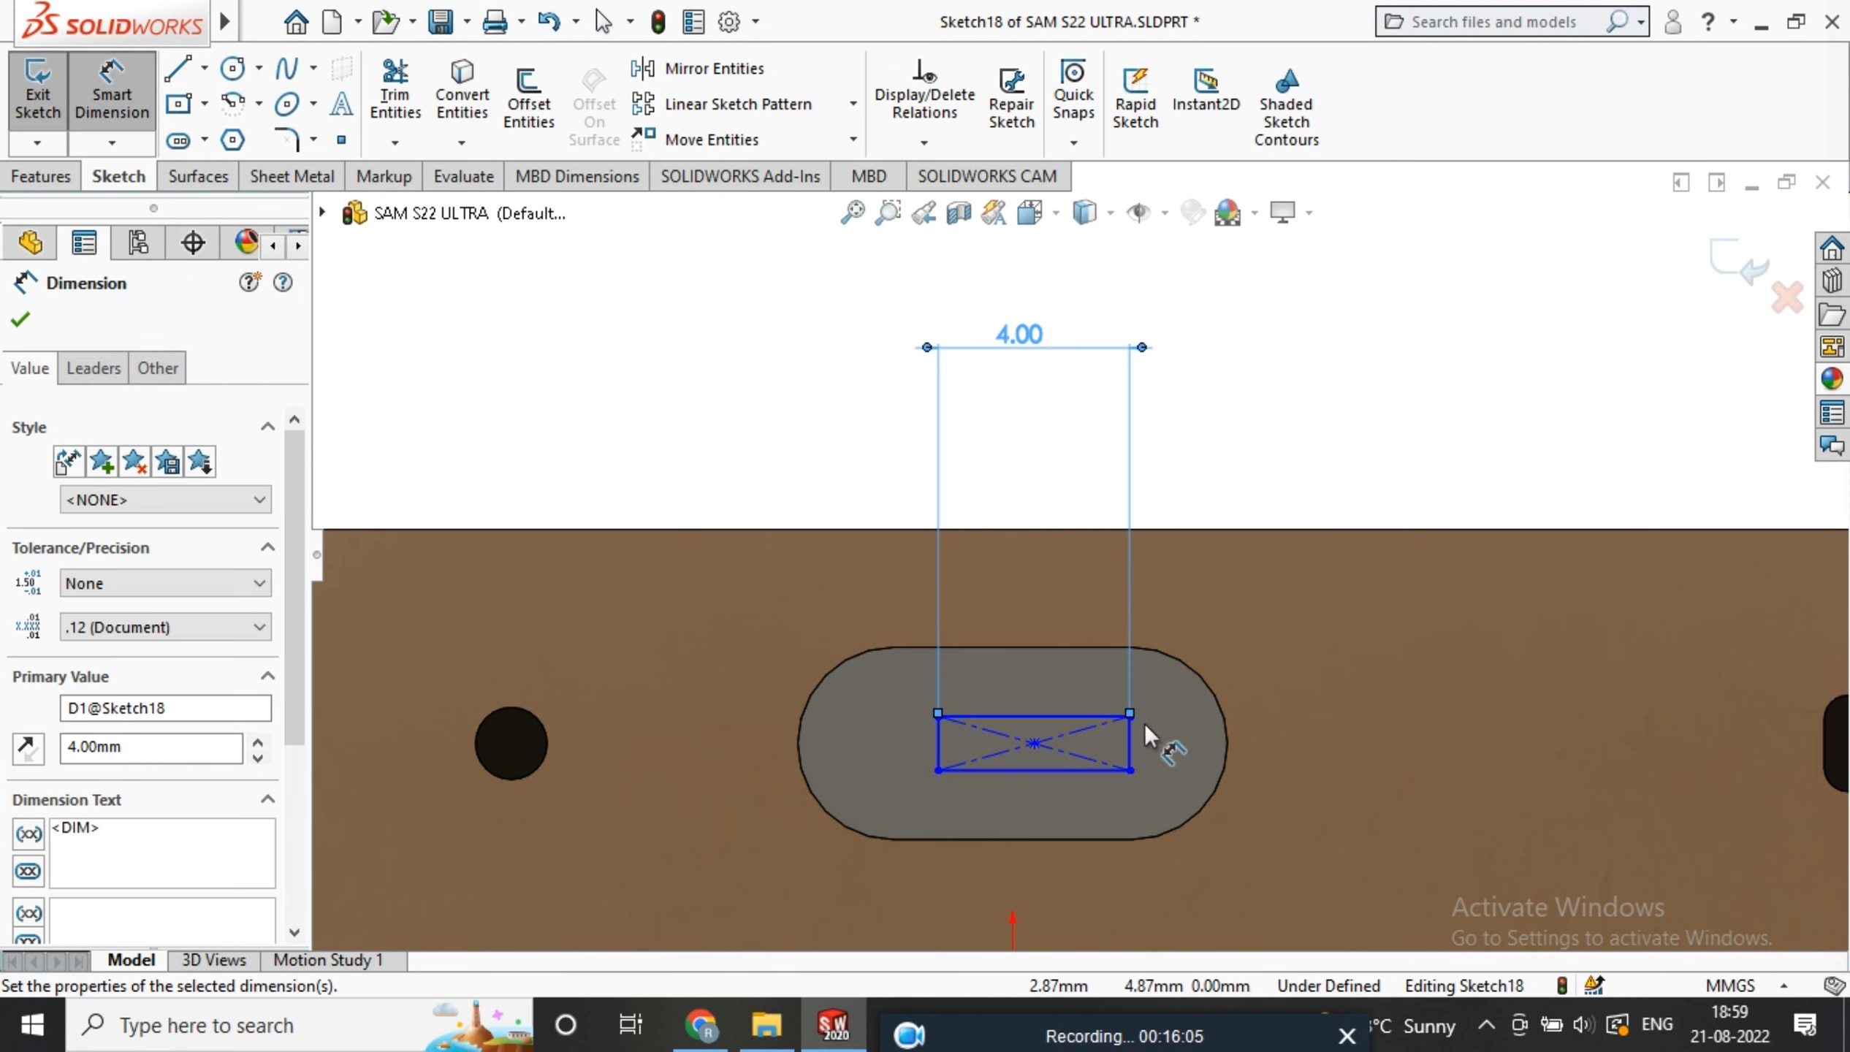
pyautogui.click(1132, 734)
pyautogui.click(1376, 710)
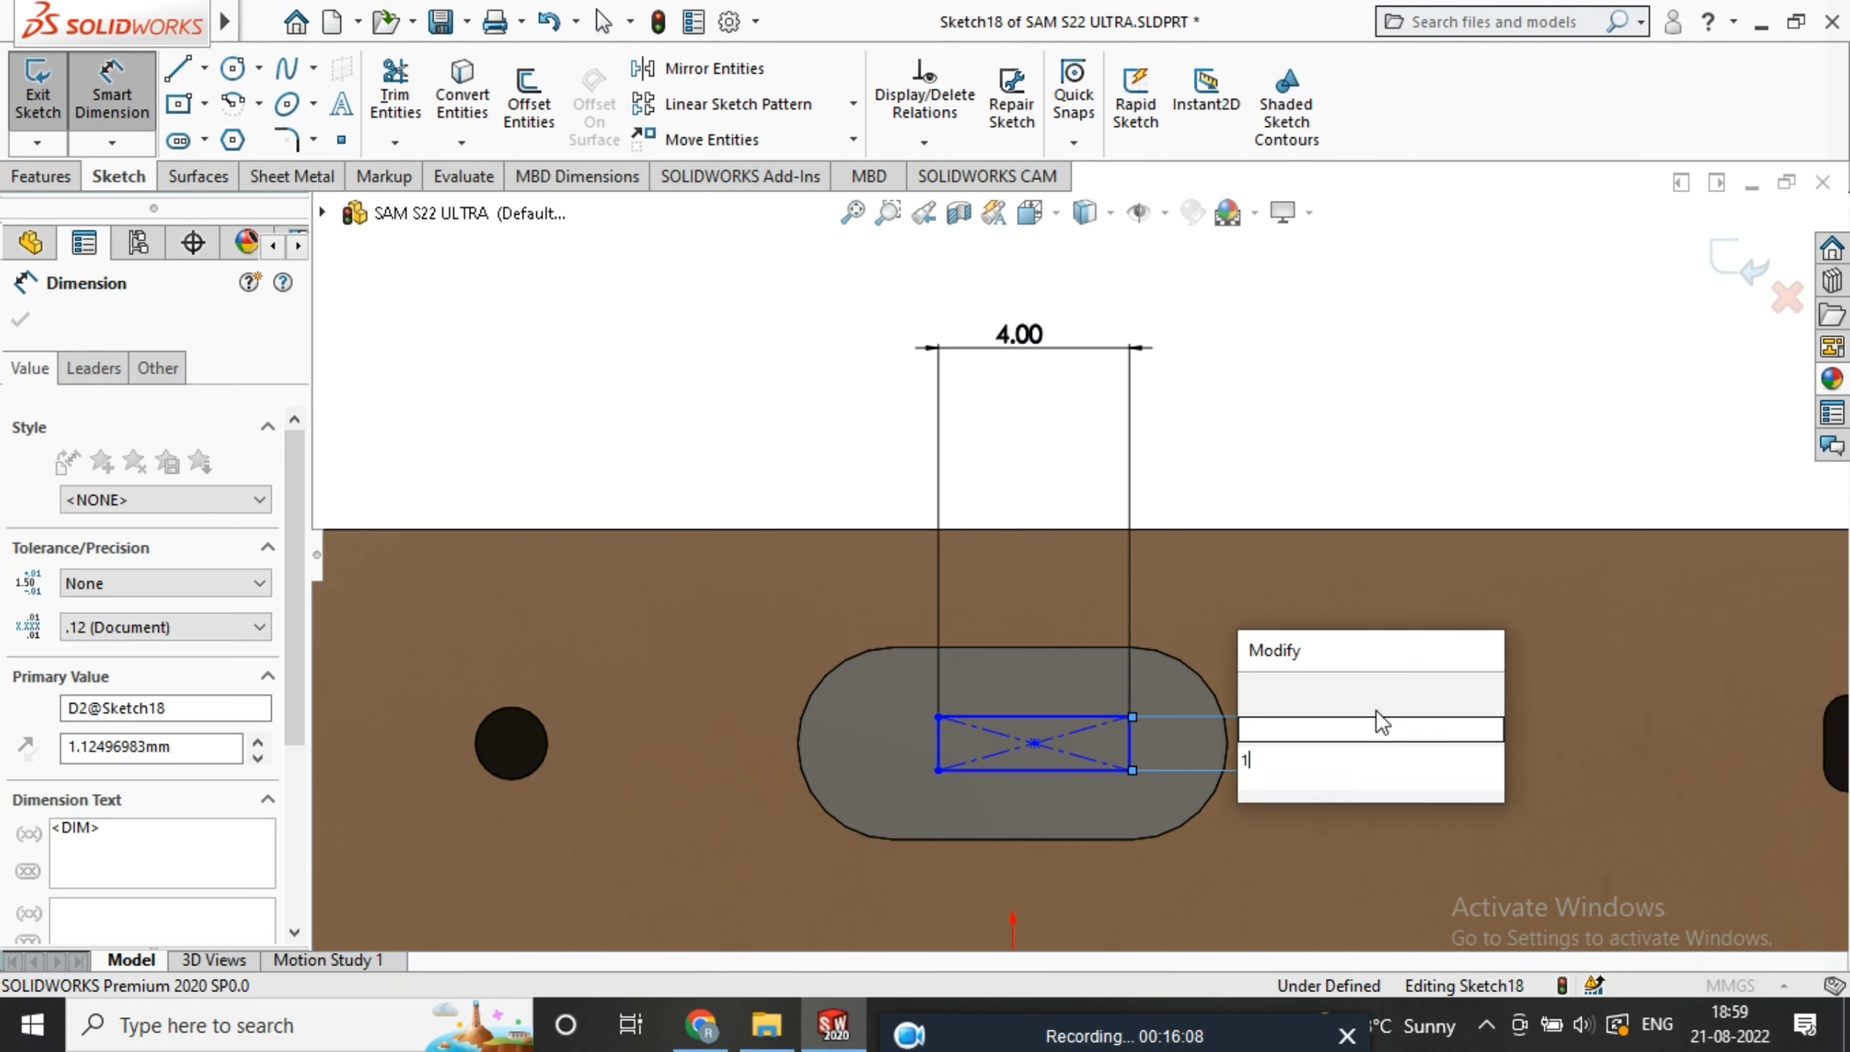
pyautogui.write('1')
pyautogui.press('Return')
pyautogui.press('Escape')
# Add a vertical relation between the rectangle's centre point and the origin
pyautogui.click(1036, 742)
pyautogui.scroll(3, 1038, 910)
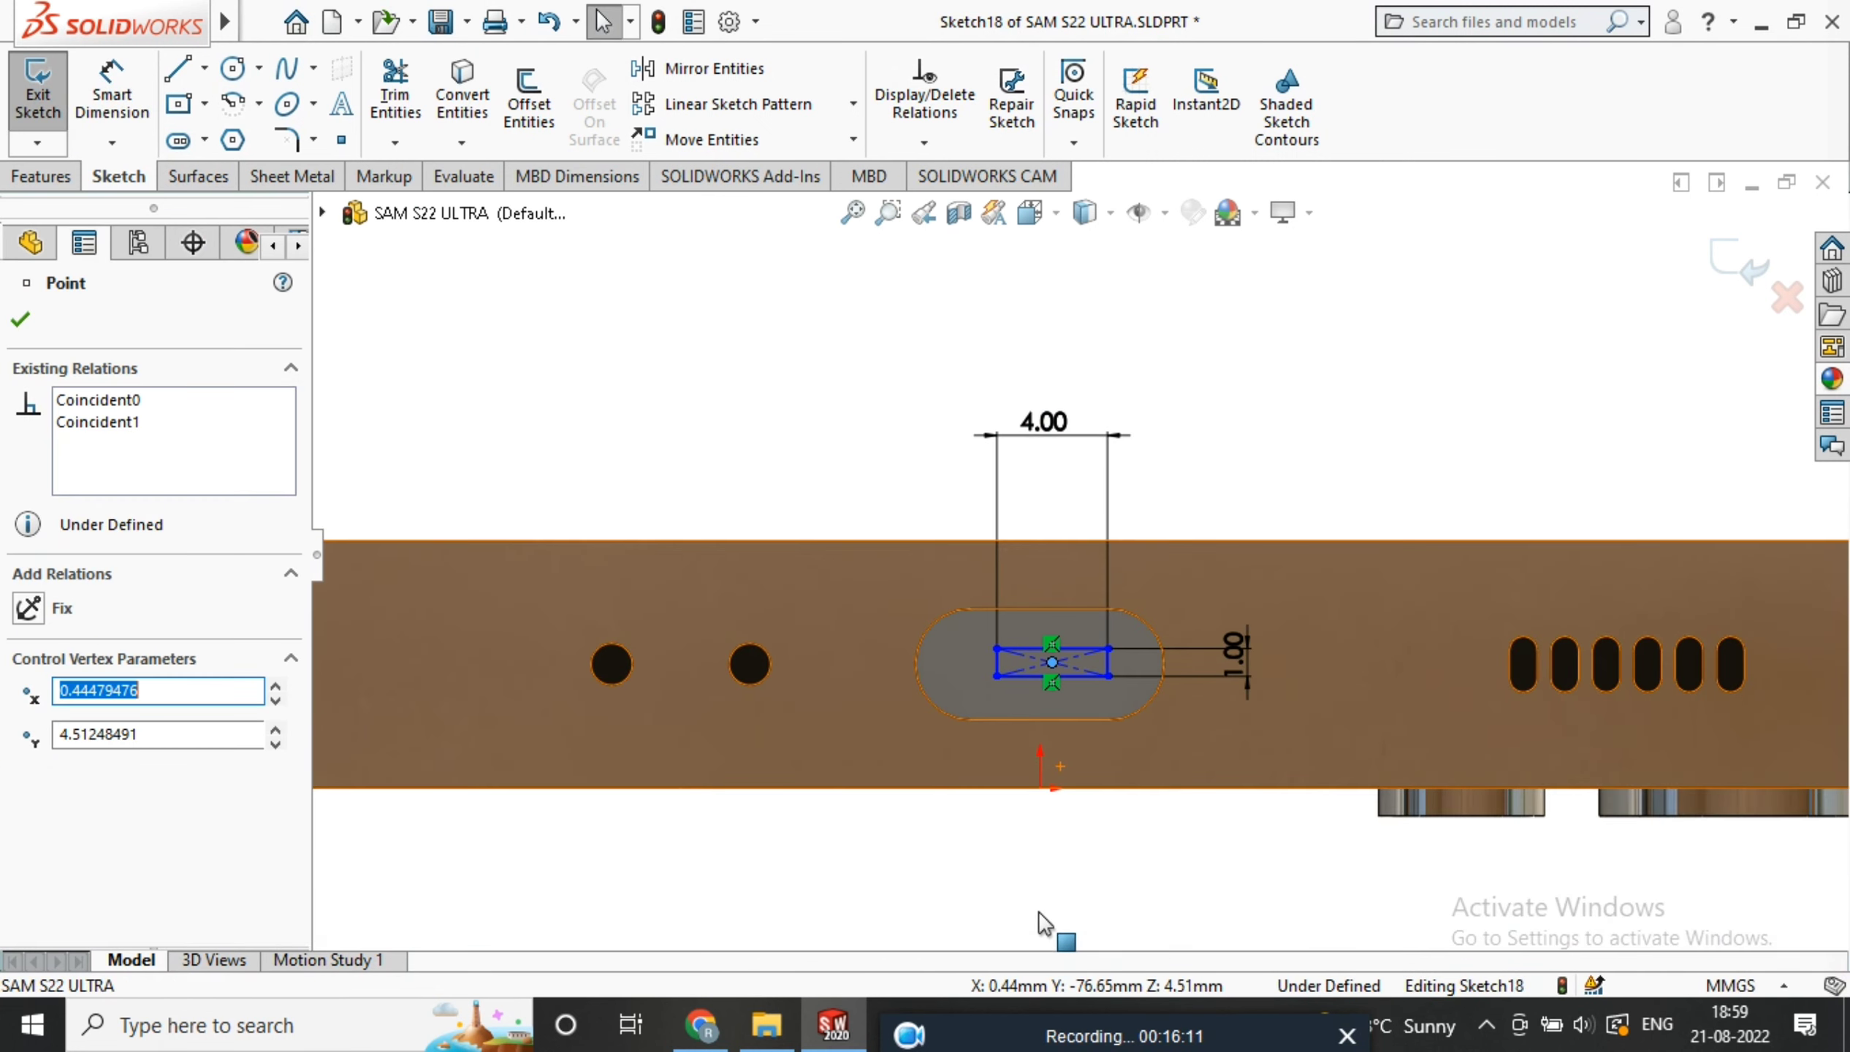
pyautogui.keyDown('ctrl'); pyautogui.click(1040, 788); pyautogui.keyUp('ctrl')
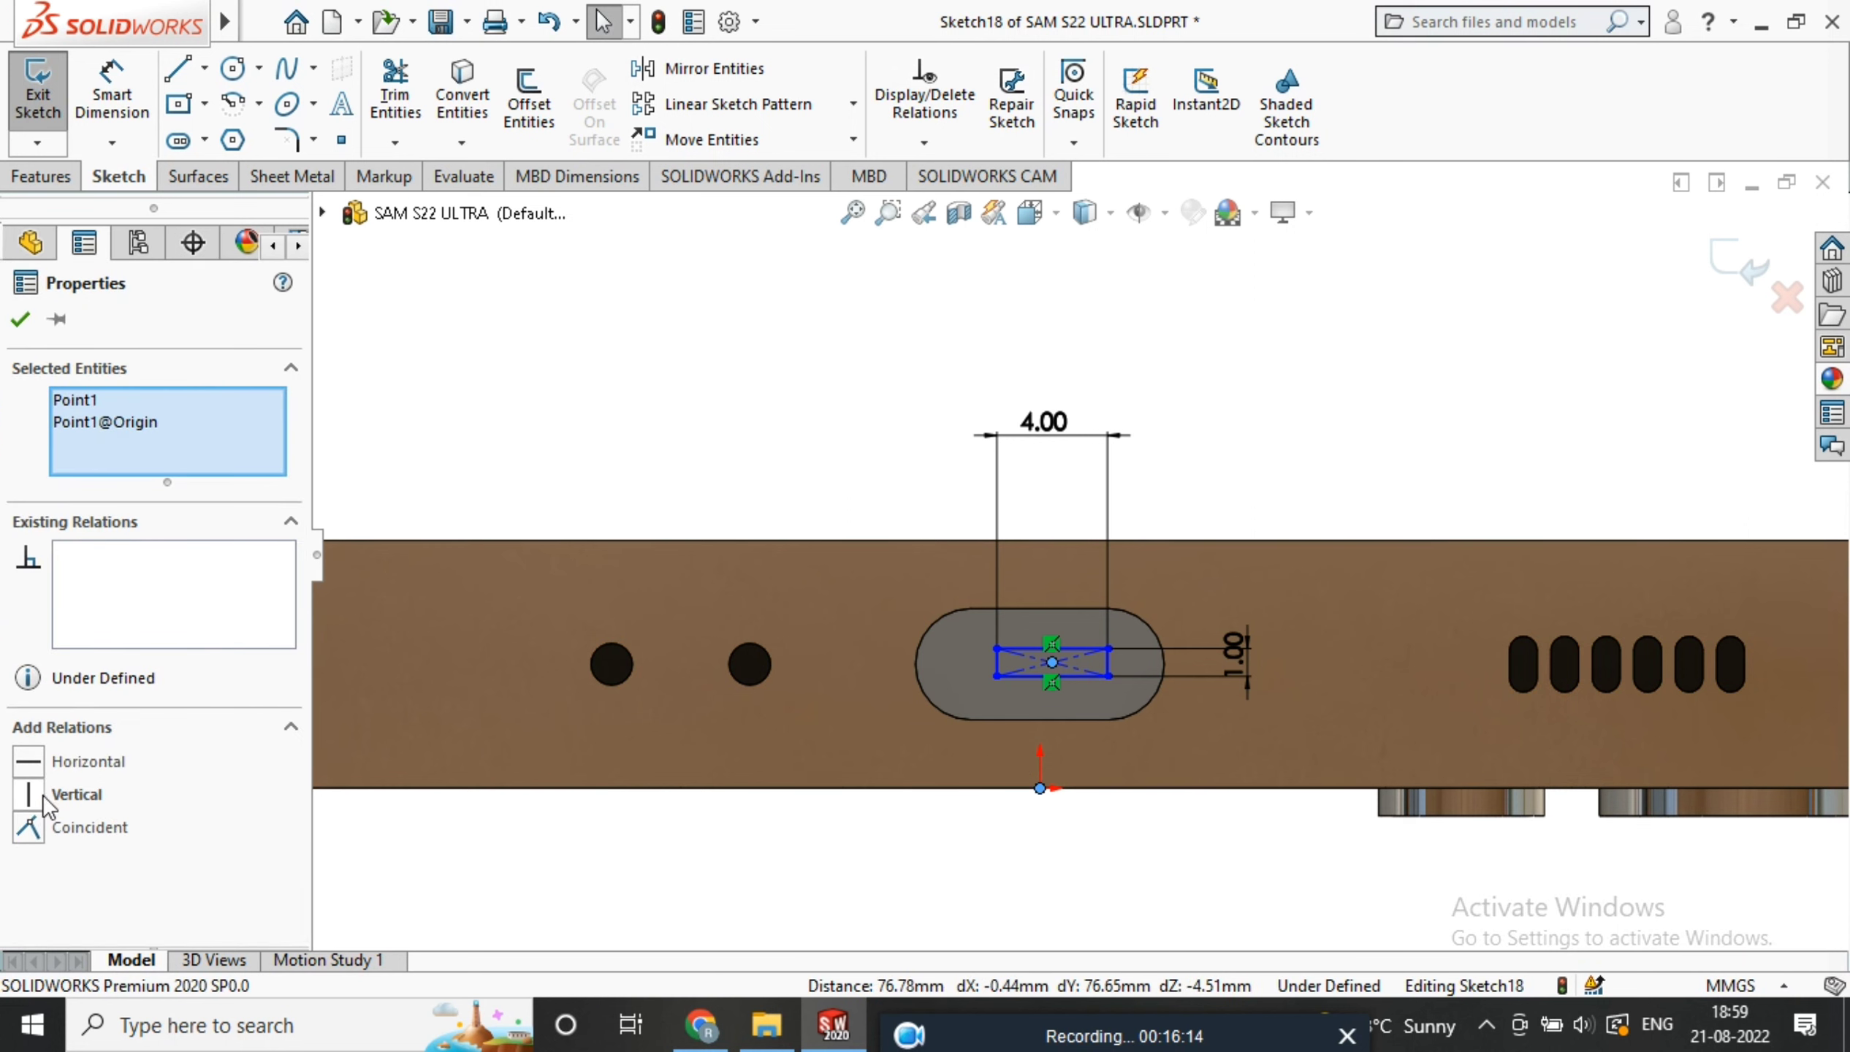
pyautogui.click(30, 794)
pyautogui.click(25, 321)
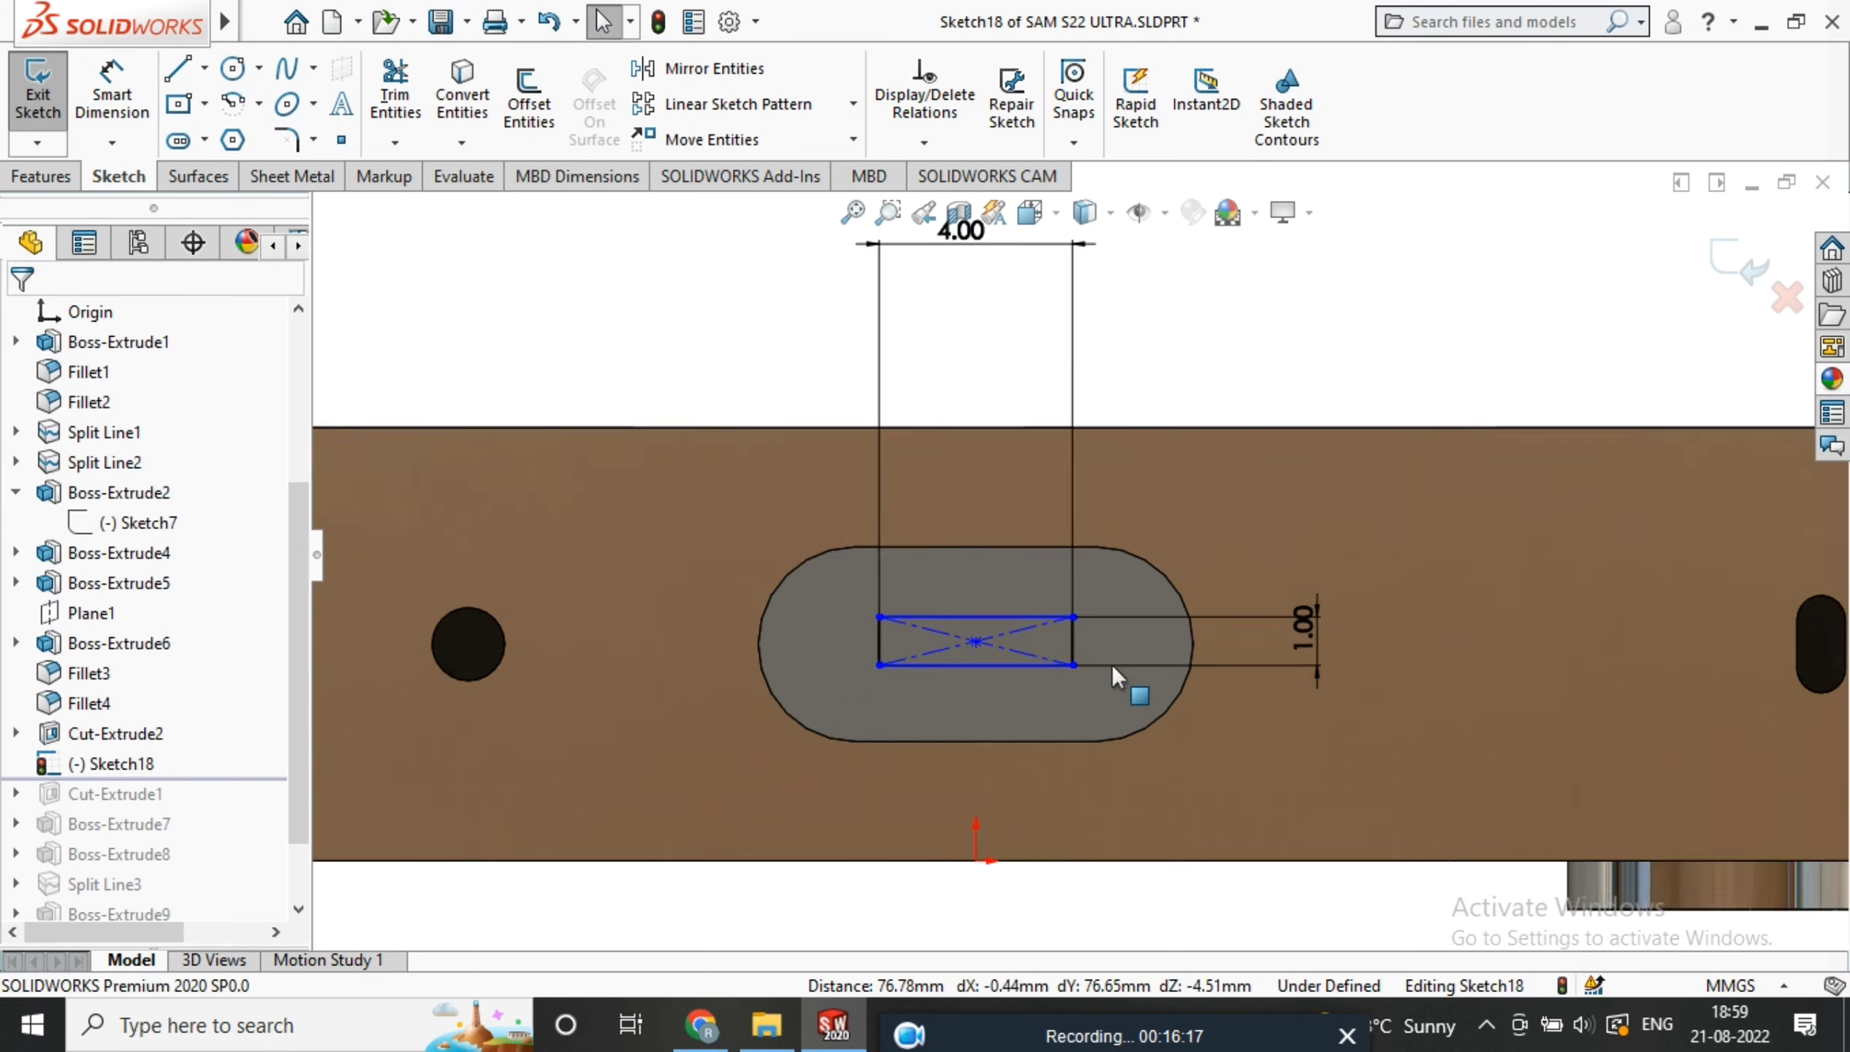
# Extrude the rectangle on the charging slot's floor 4 mm outward as a blind boss
pyautogui.scroll(-3, 1101, 690)
pyautogui.click(46, 177)
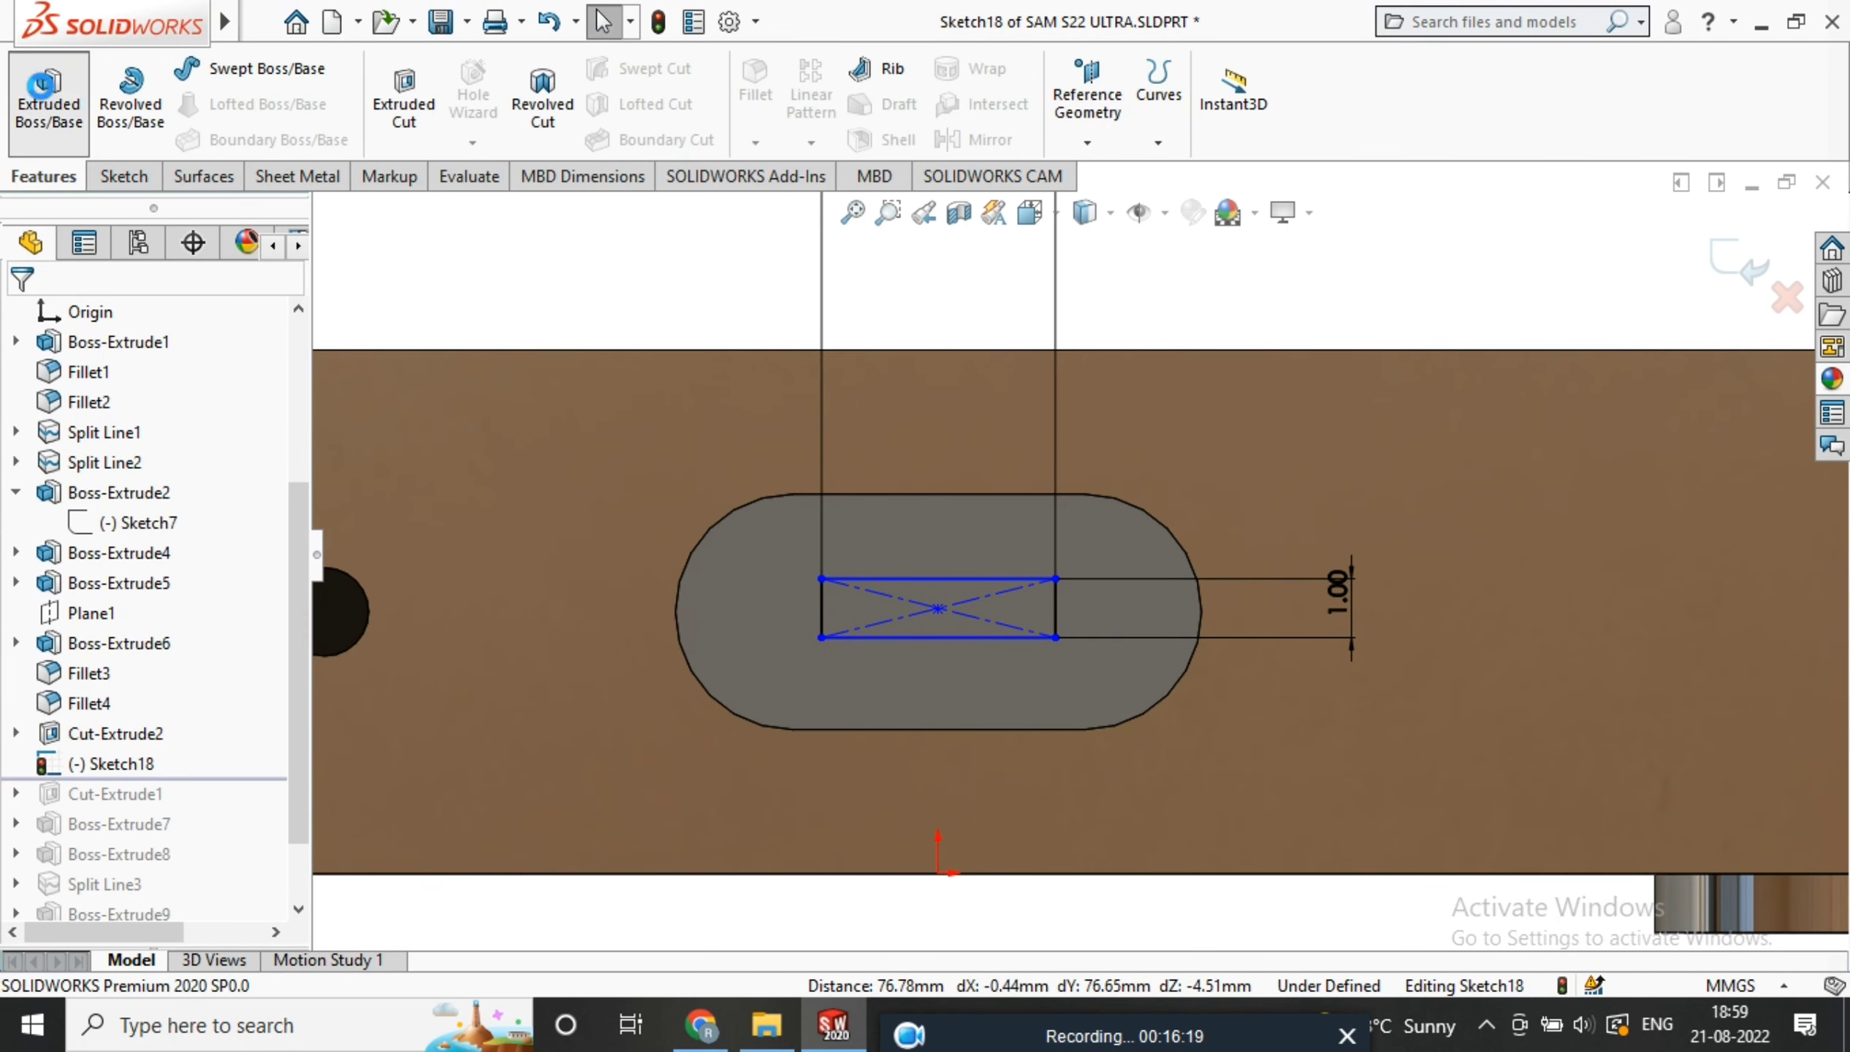
pyautogui.click(114, 577)
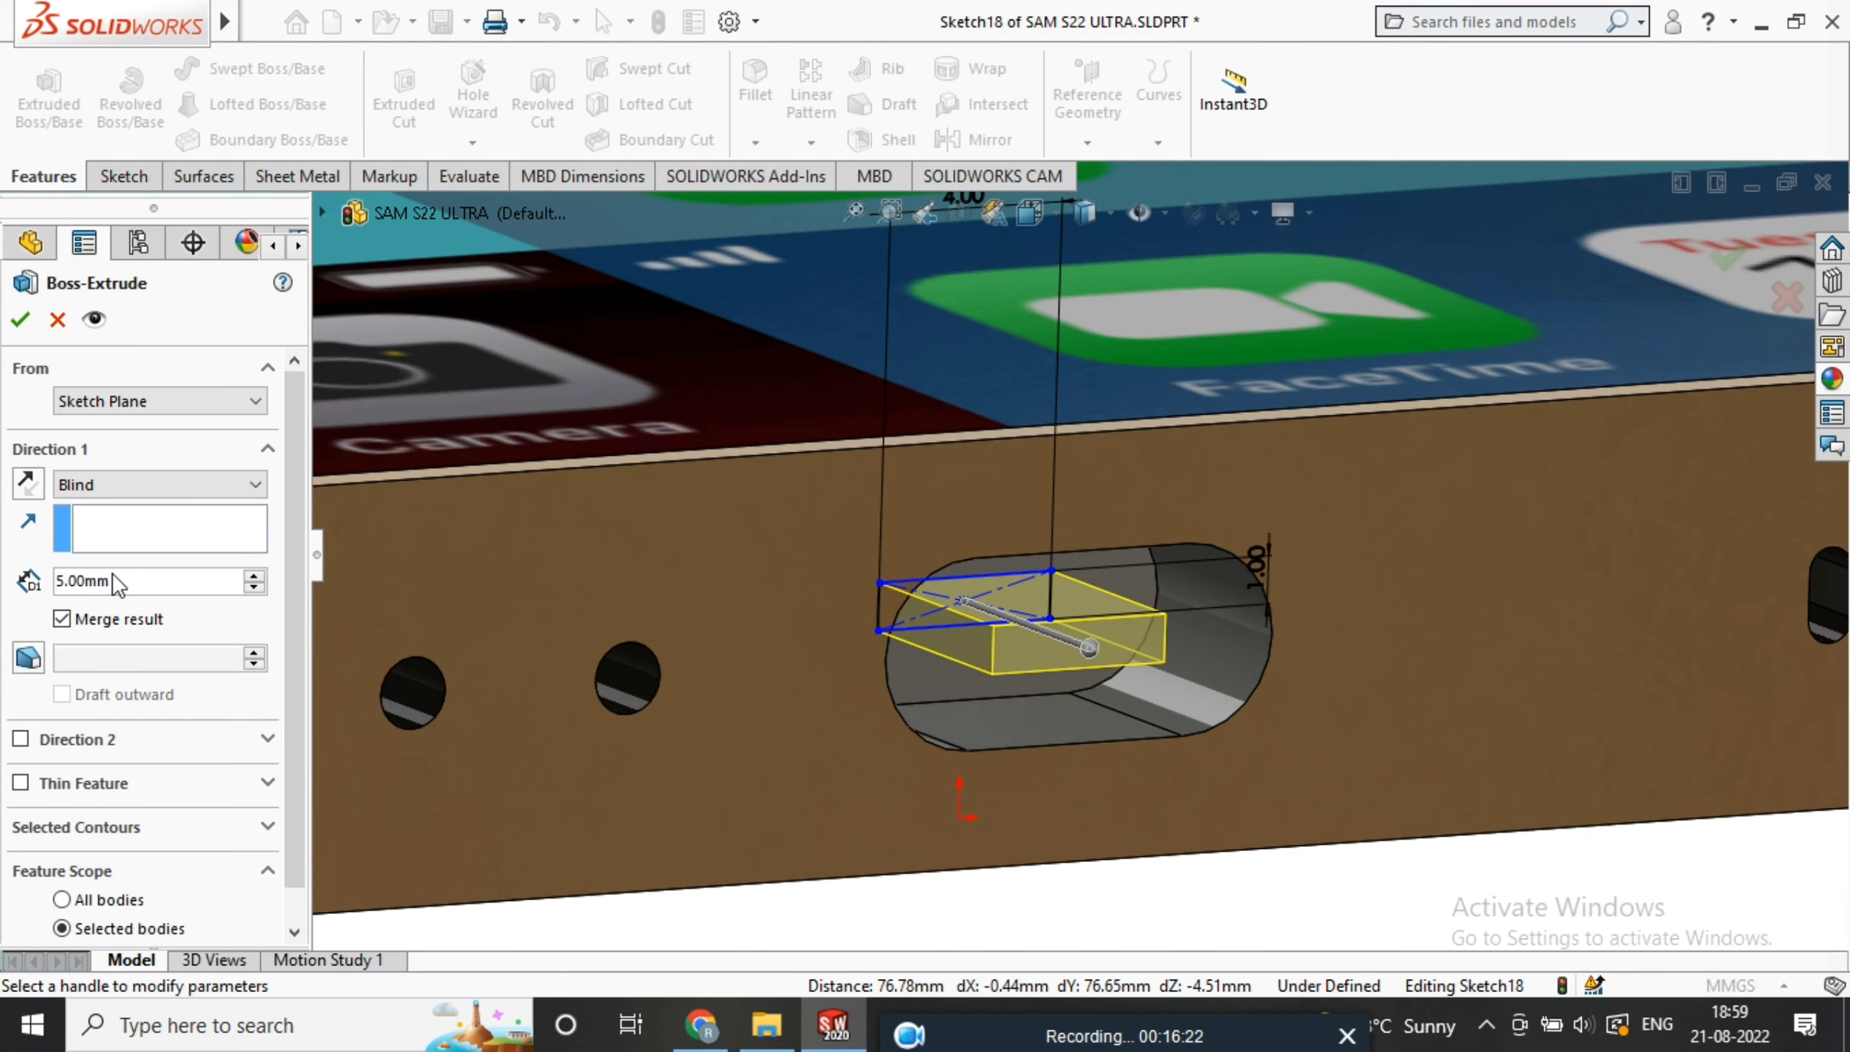
pyautogui.write('4')
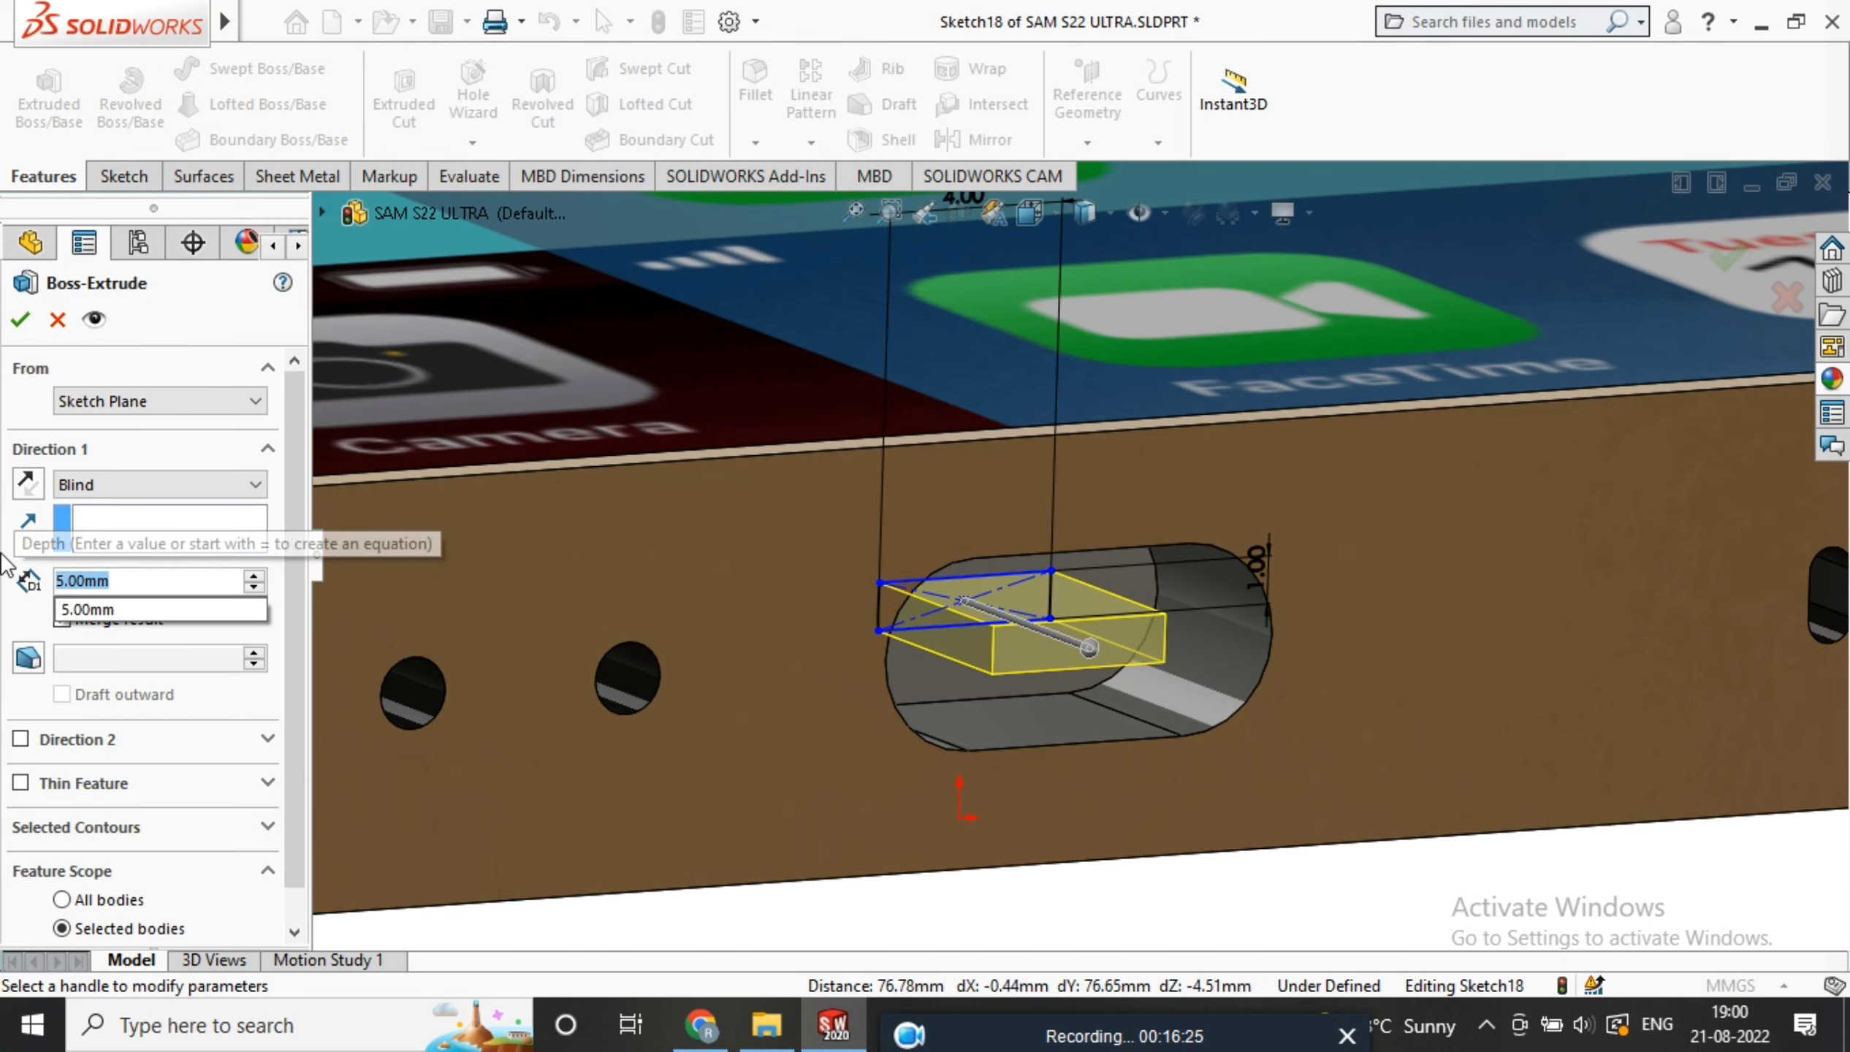
pyautogui.press('Return')
pyautogui.click(20, 321)
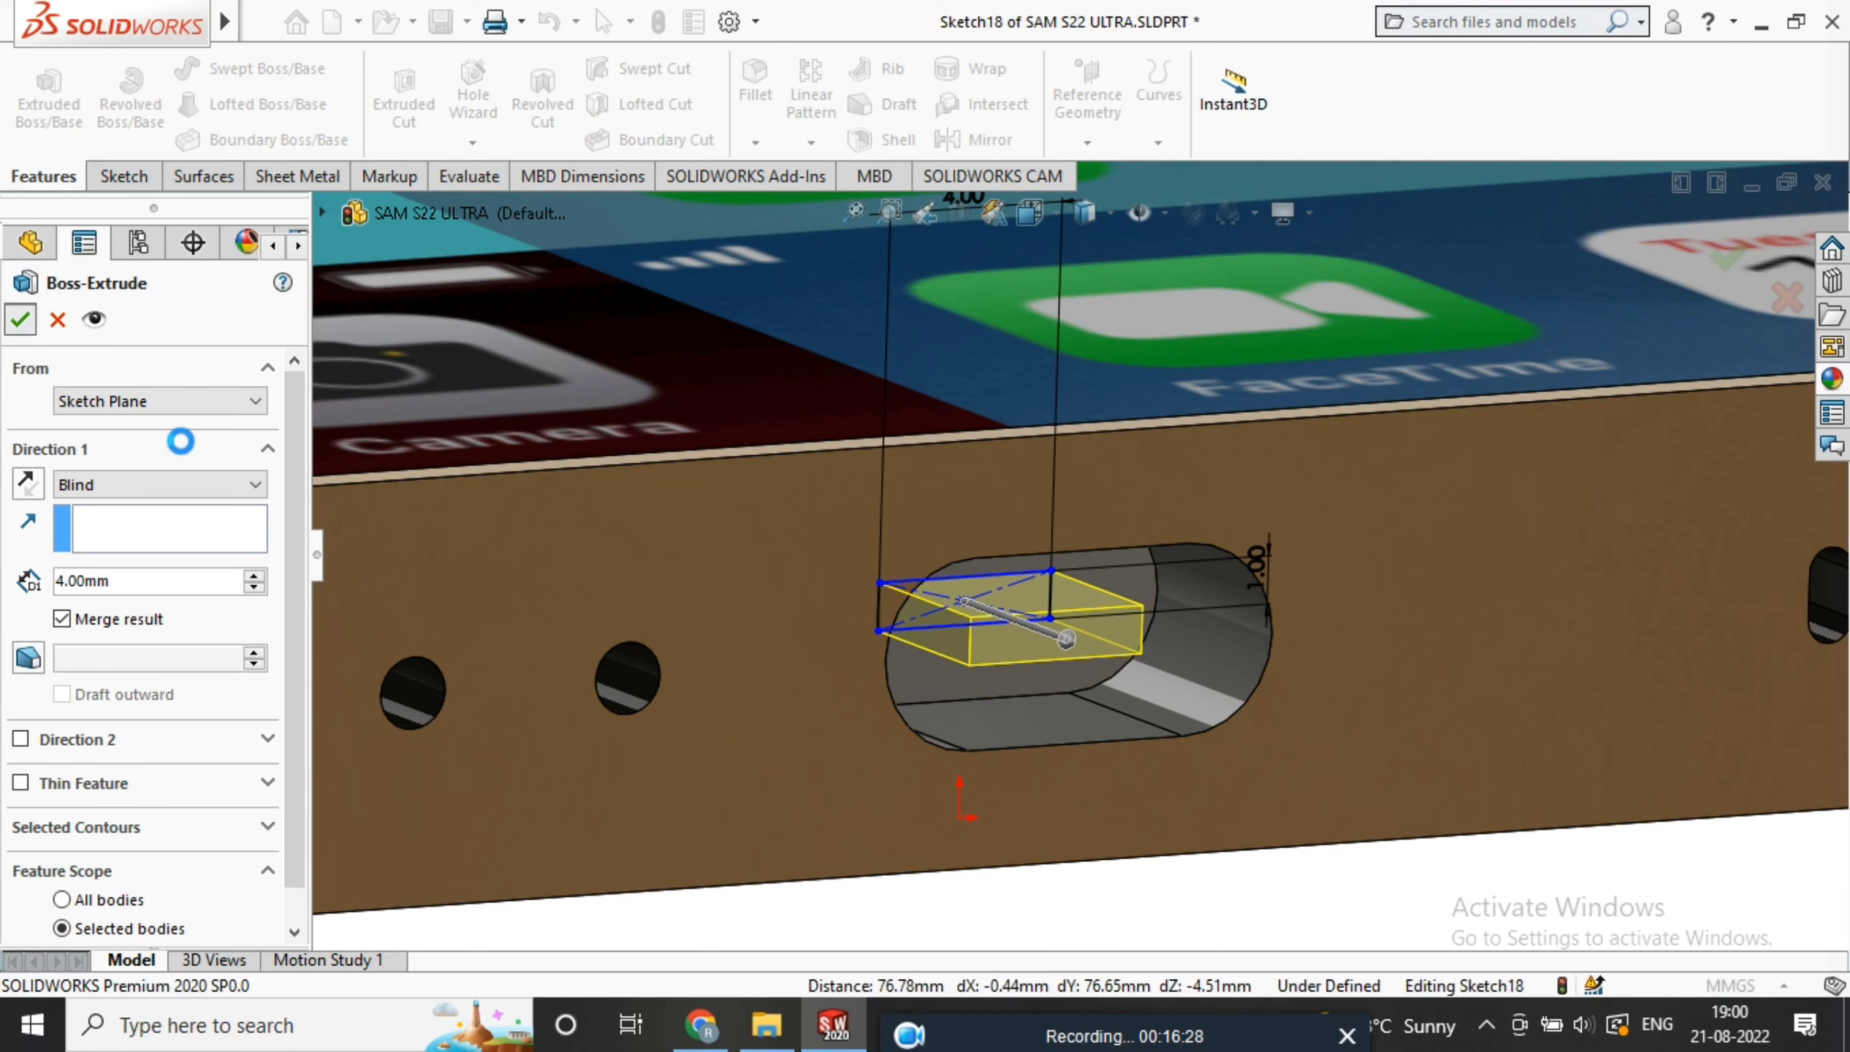
# Apply a black colour to the extruded connector block inside the charging slot
pyautogui.moveTo(1086, 579)
pyautogui.mouseDown(button='middle')
pyautogui.moveTo(1050, 619)
pyautogui.moveTo(1015, 560)
pyautogui.mouseUp(button='middle')
pyautogui.scroll(3, 996, 570)
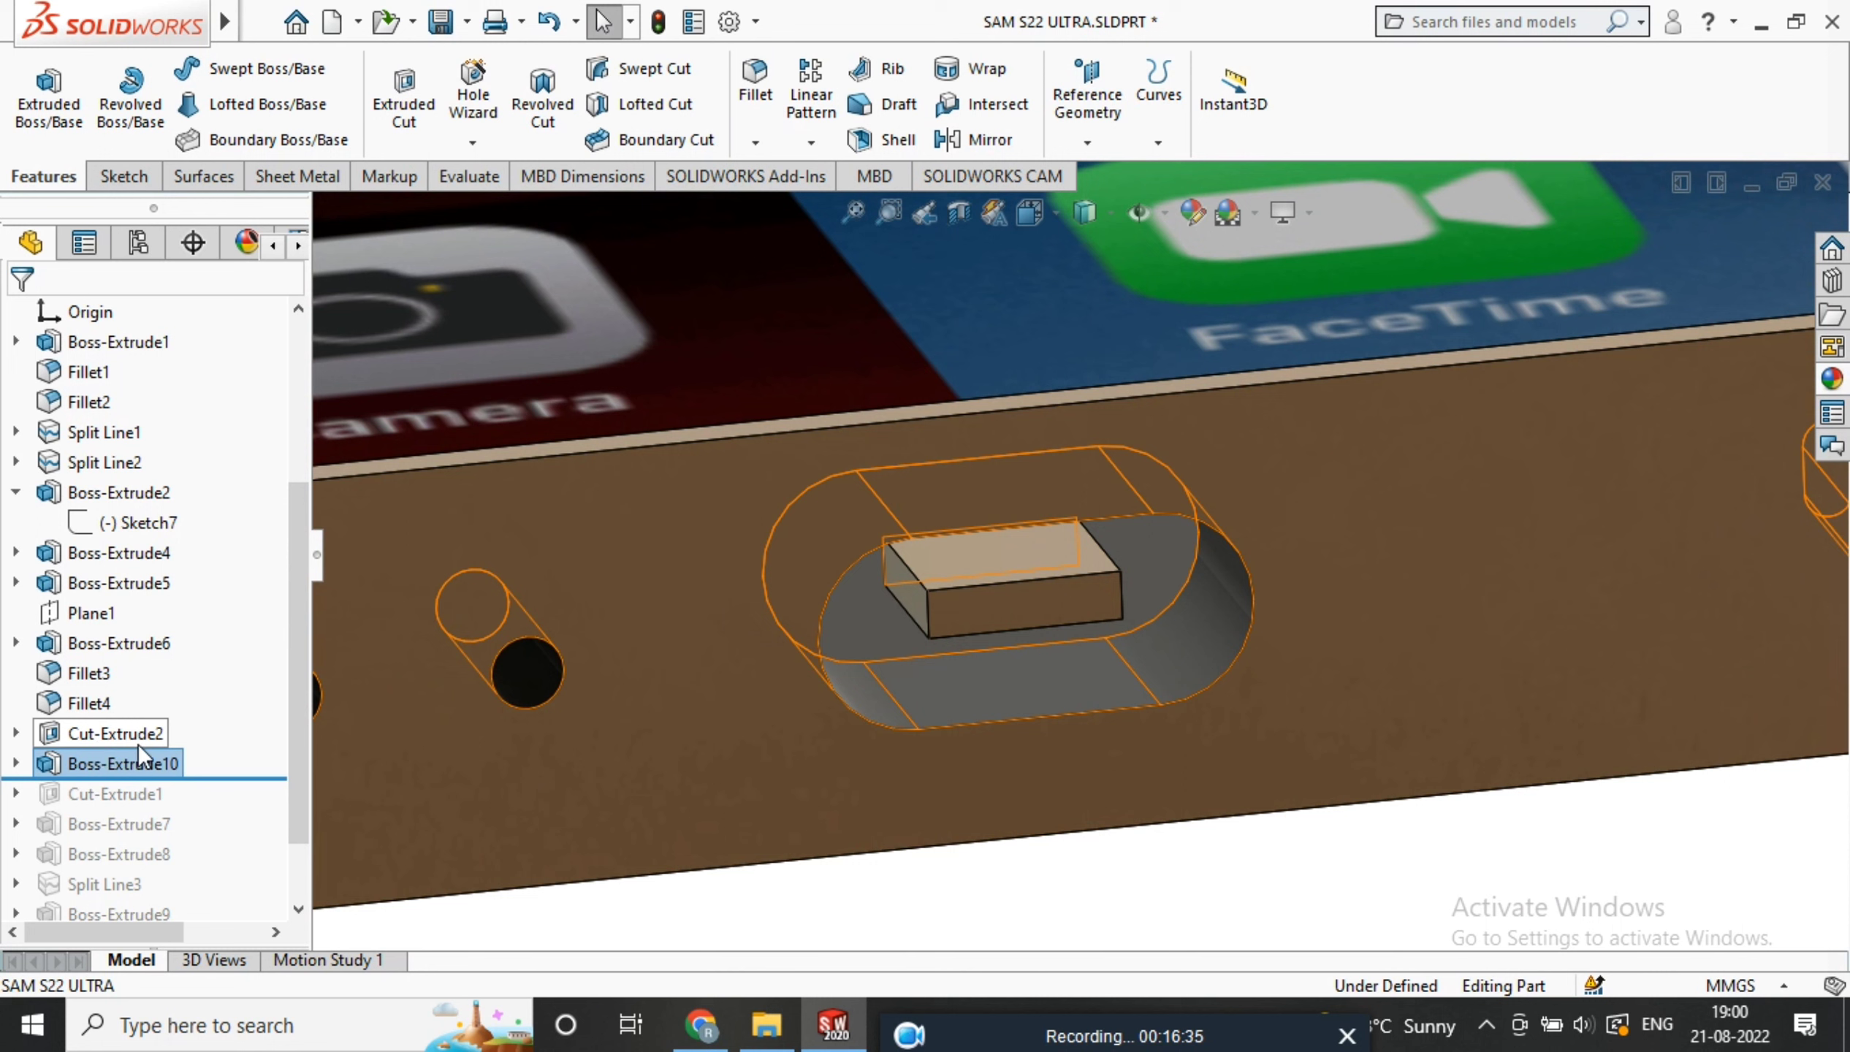
pyautogui.click(1193, 214)
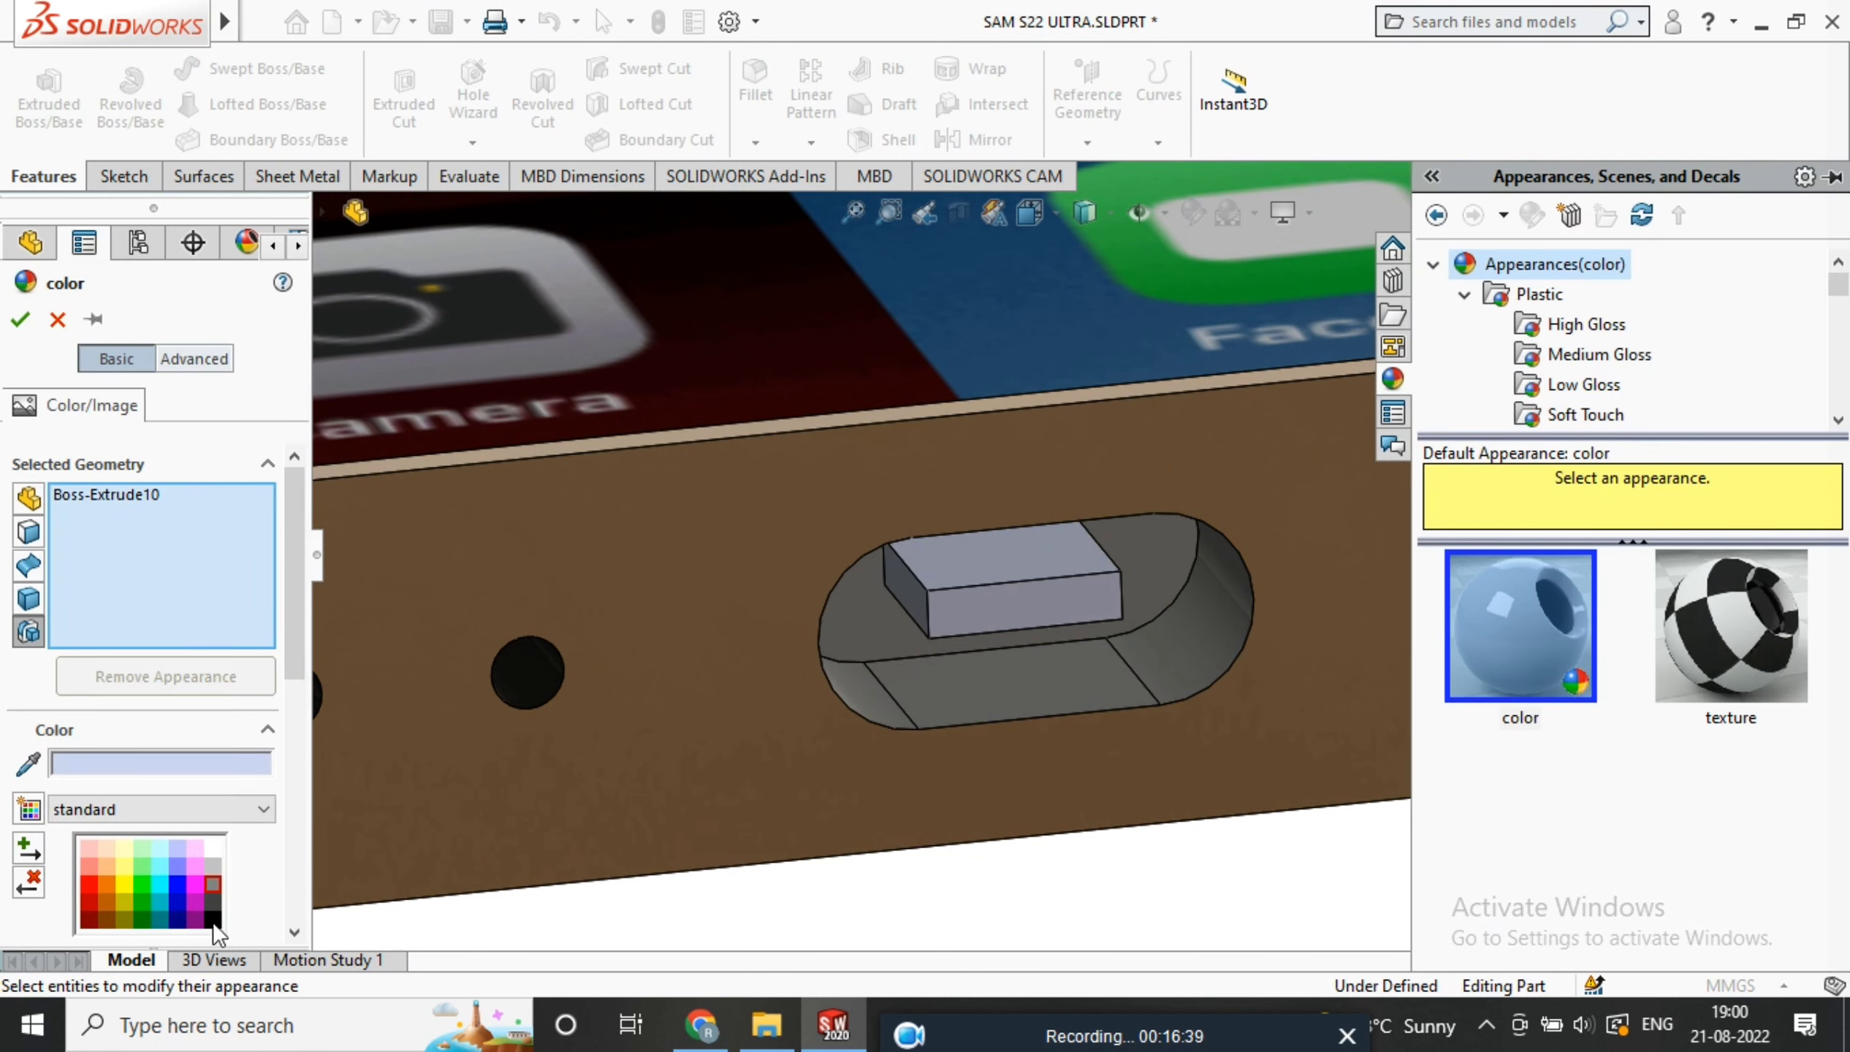
pyautogui.click(213, 921)
pyautogui.click(21, 319)
# Open a new sketch on the connector block's long upper face, the one facing the phone's screen side
pyautogui.scroll(3, 1058, 562)
pyautogui.scroll(-4, 1032, 557)
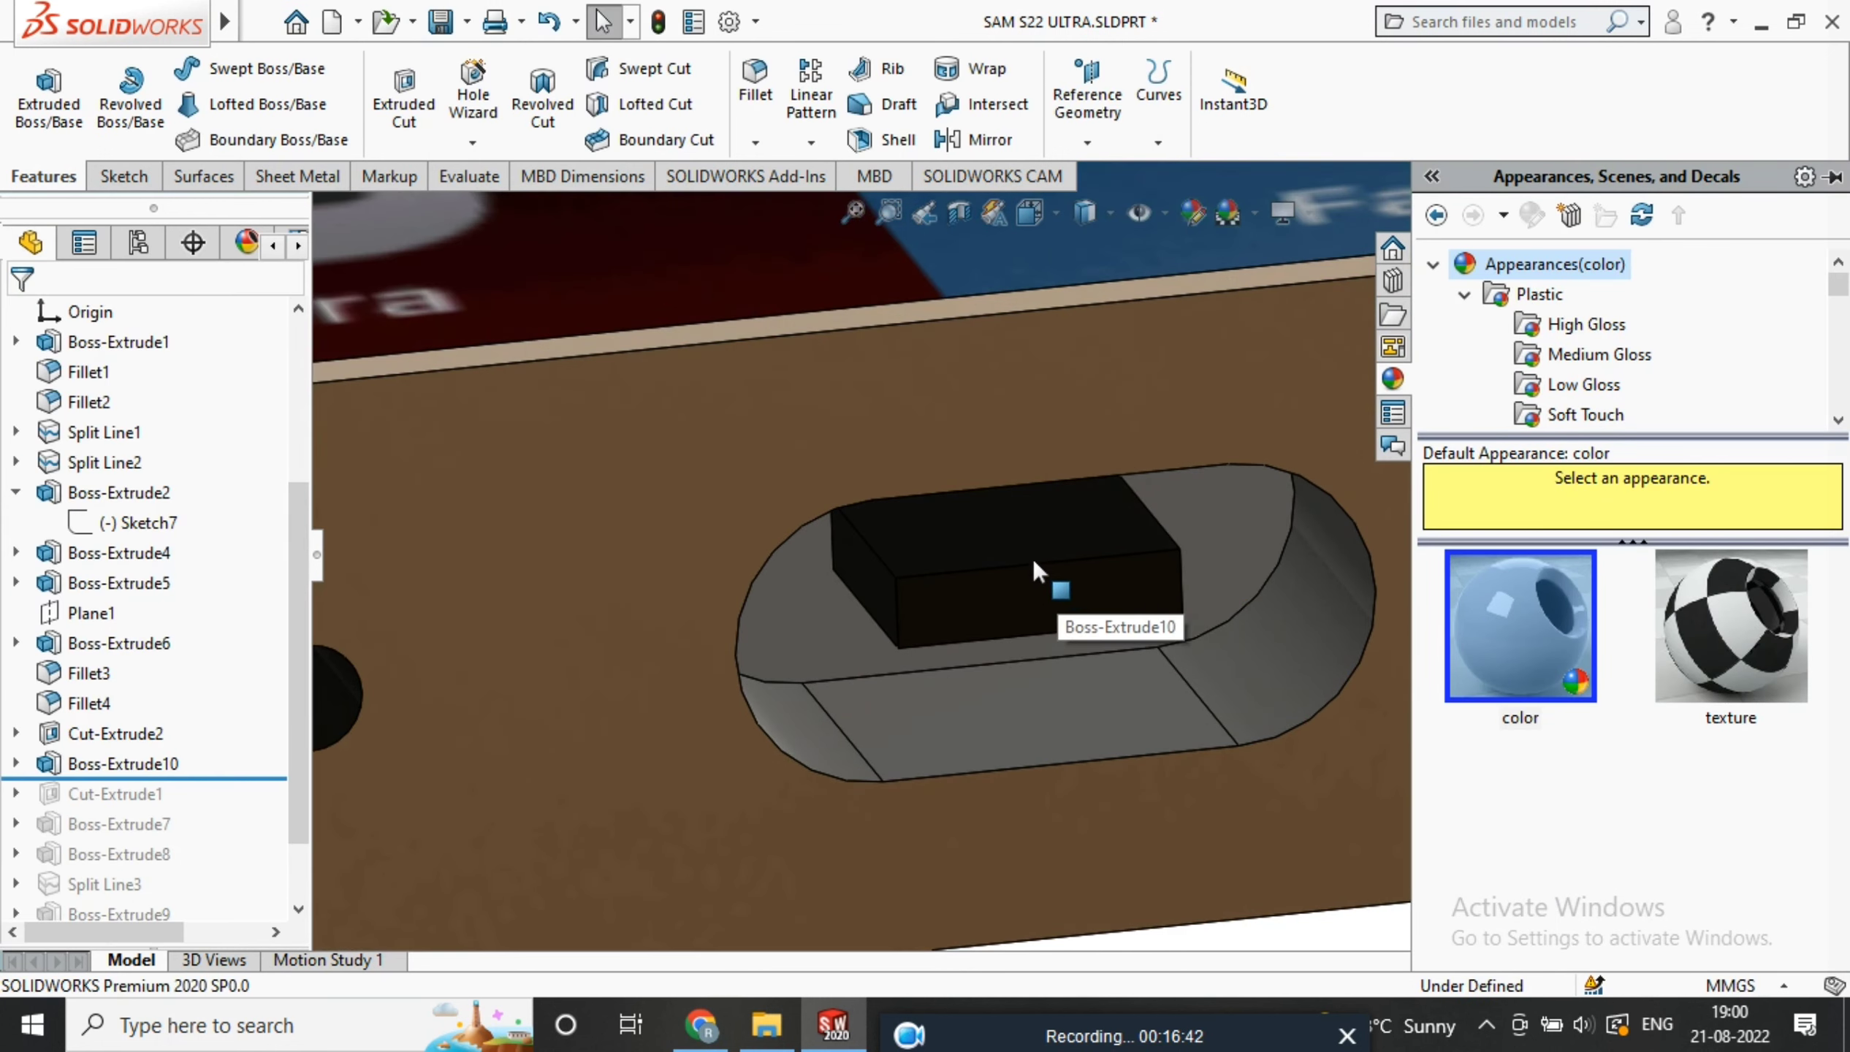
pyautogui.click(1013, 554)
pyautogui.click(1259, 473)
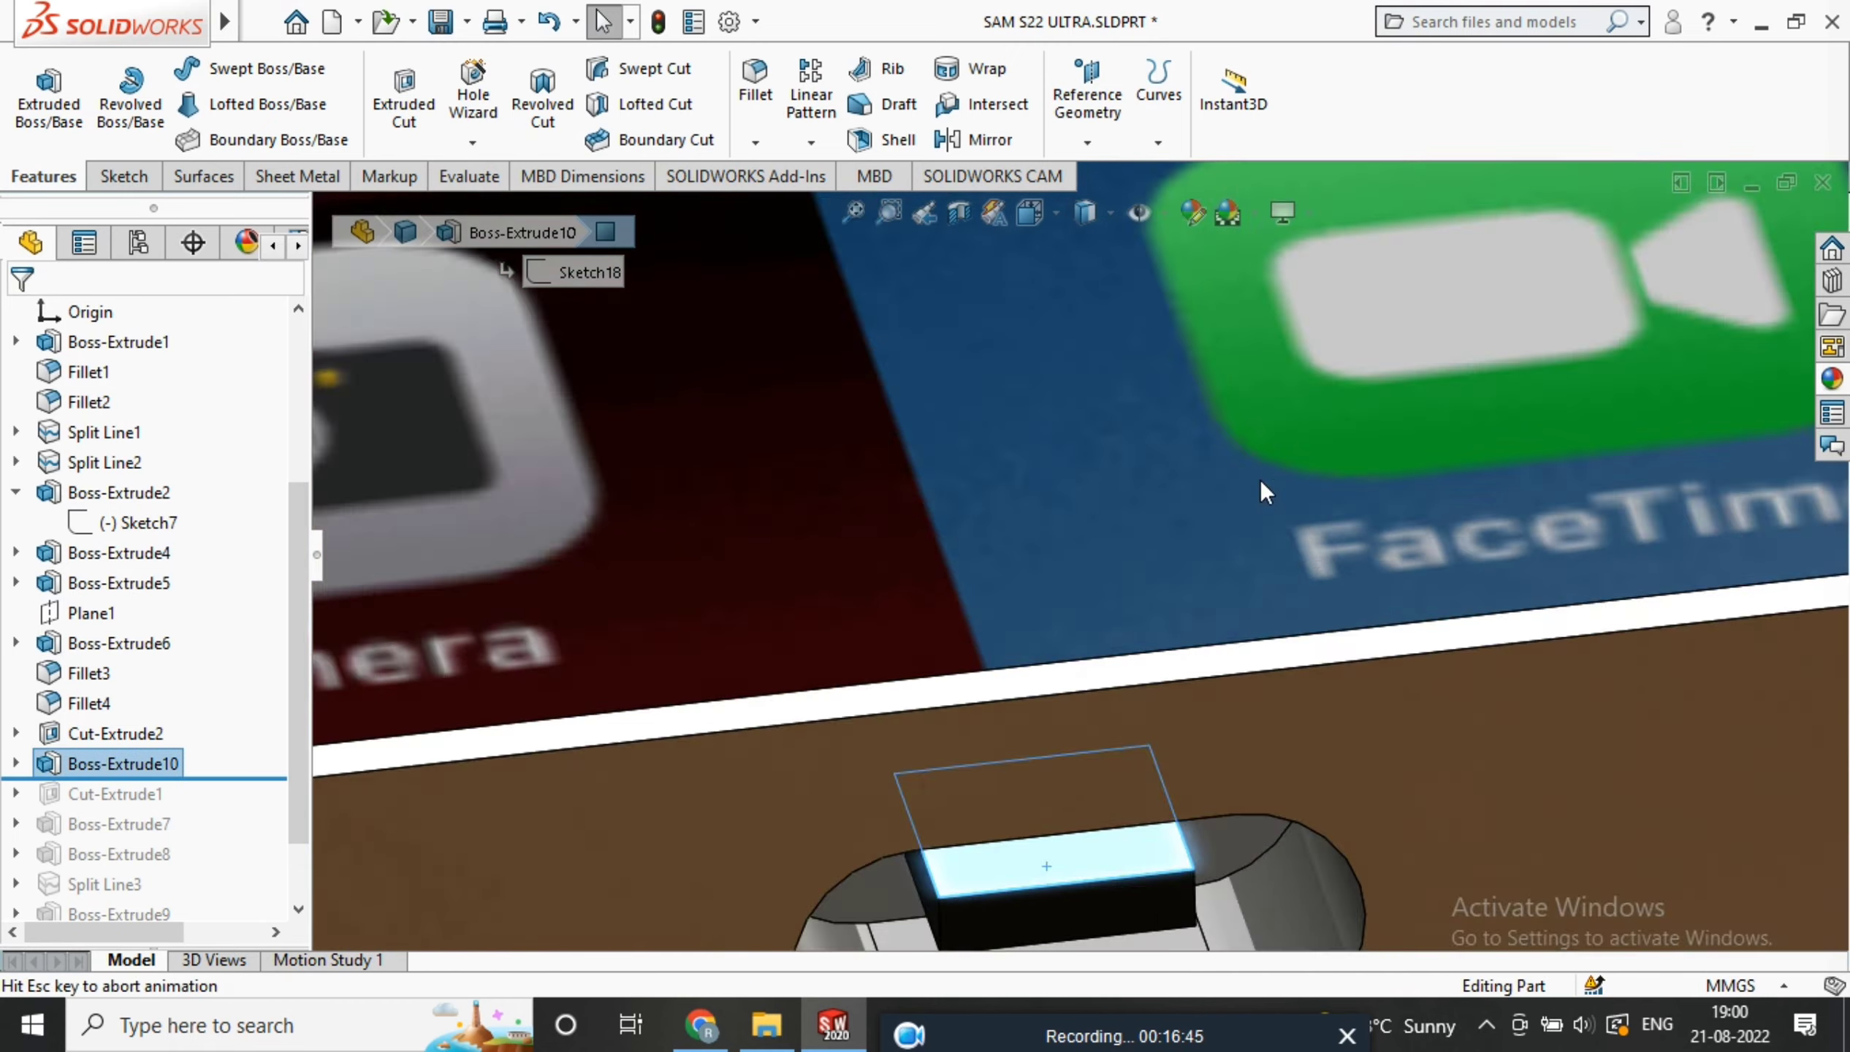
pyautogui.hotkey('ctrl', 'shift', 'z')
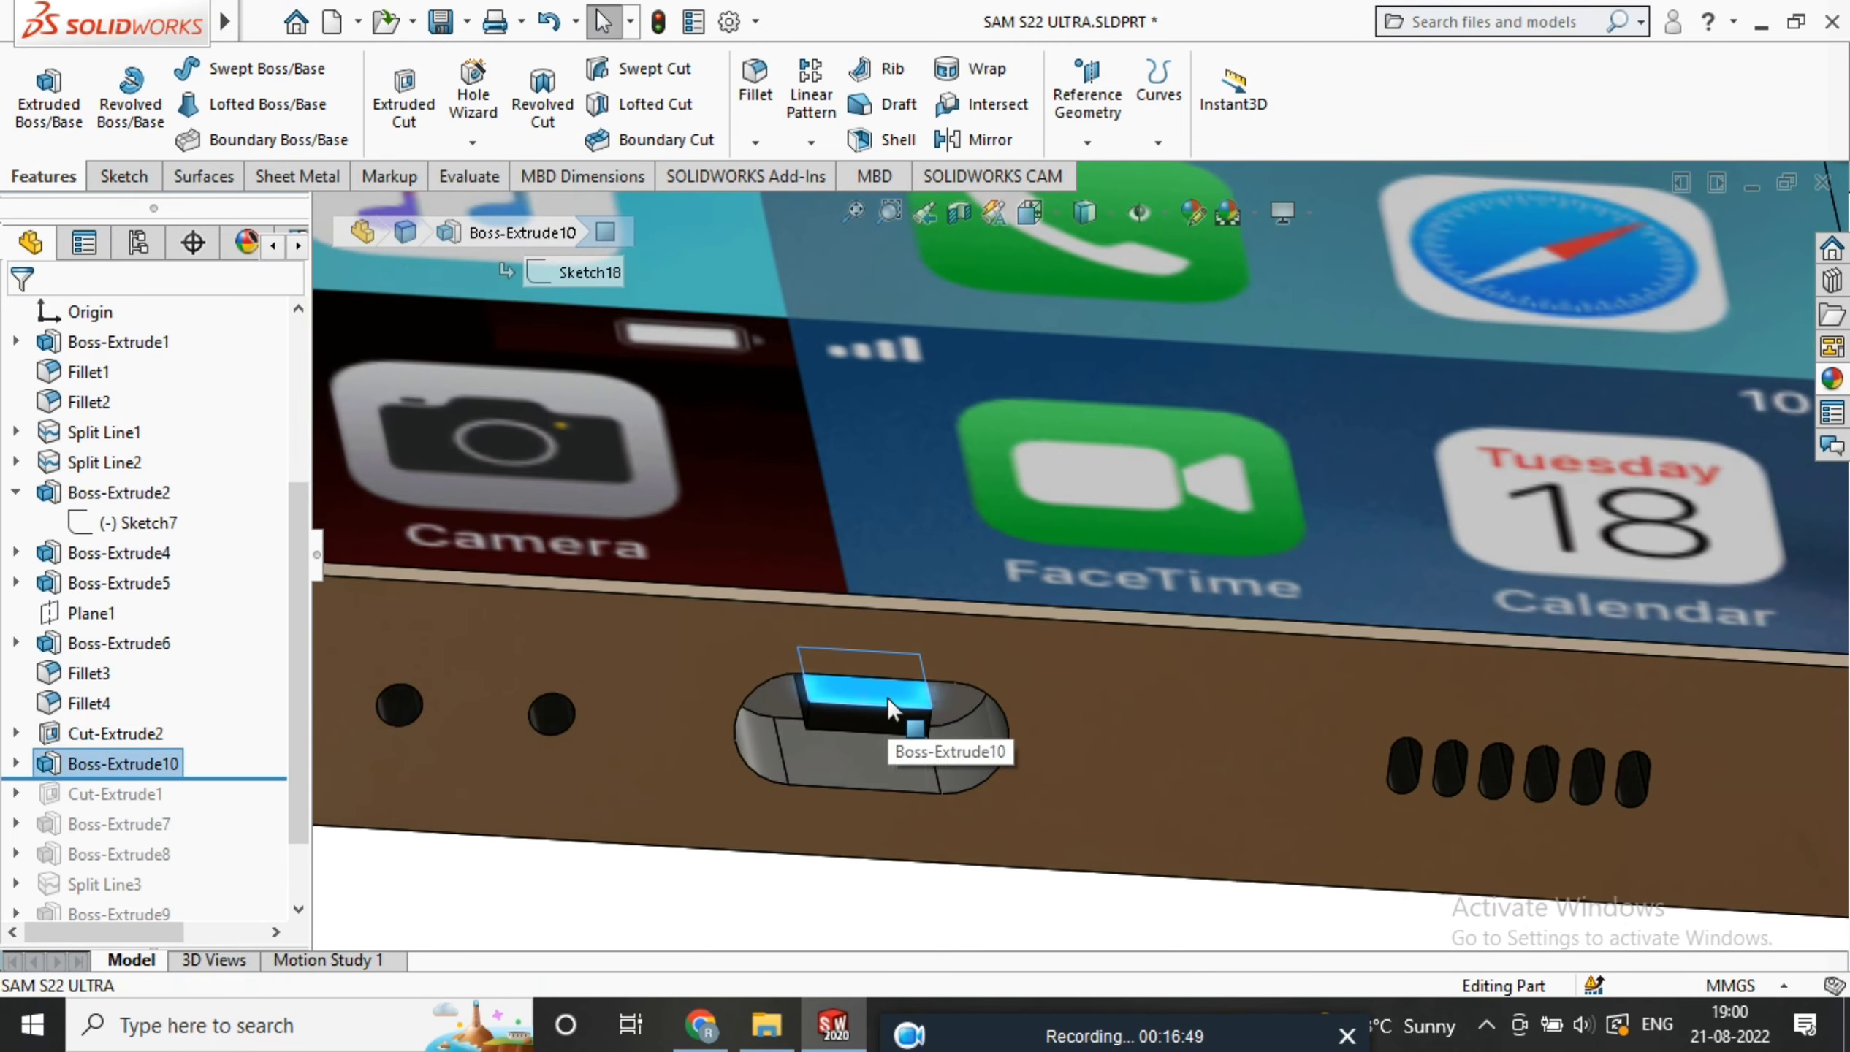
pyautogui.rightClick(888, 696)
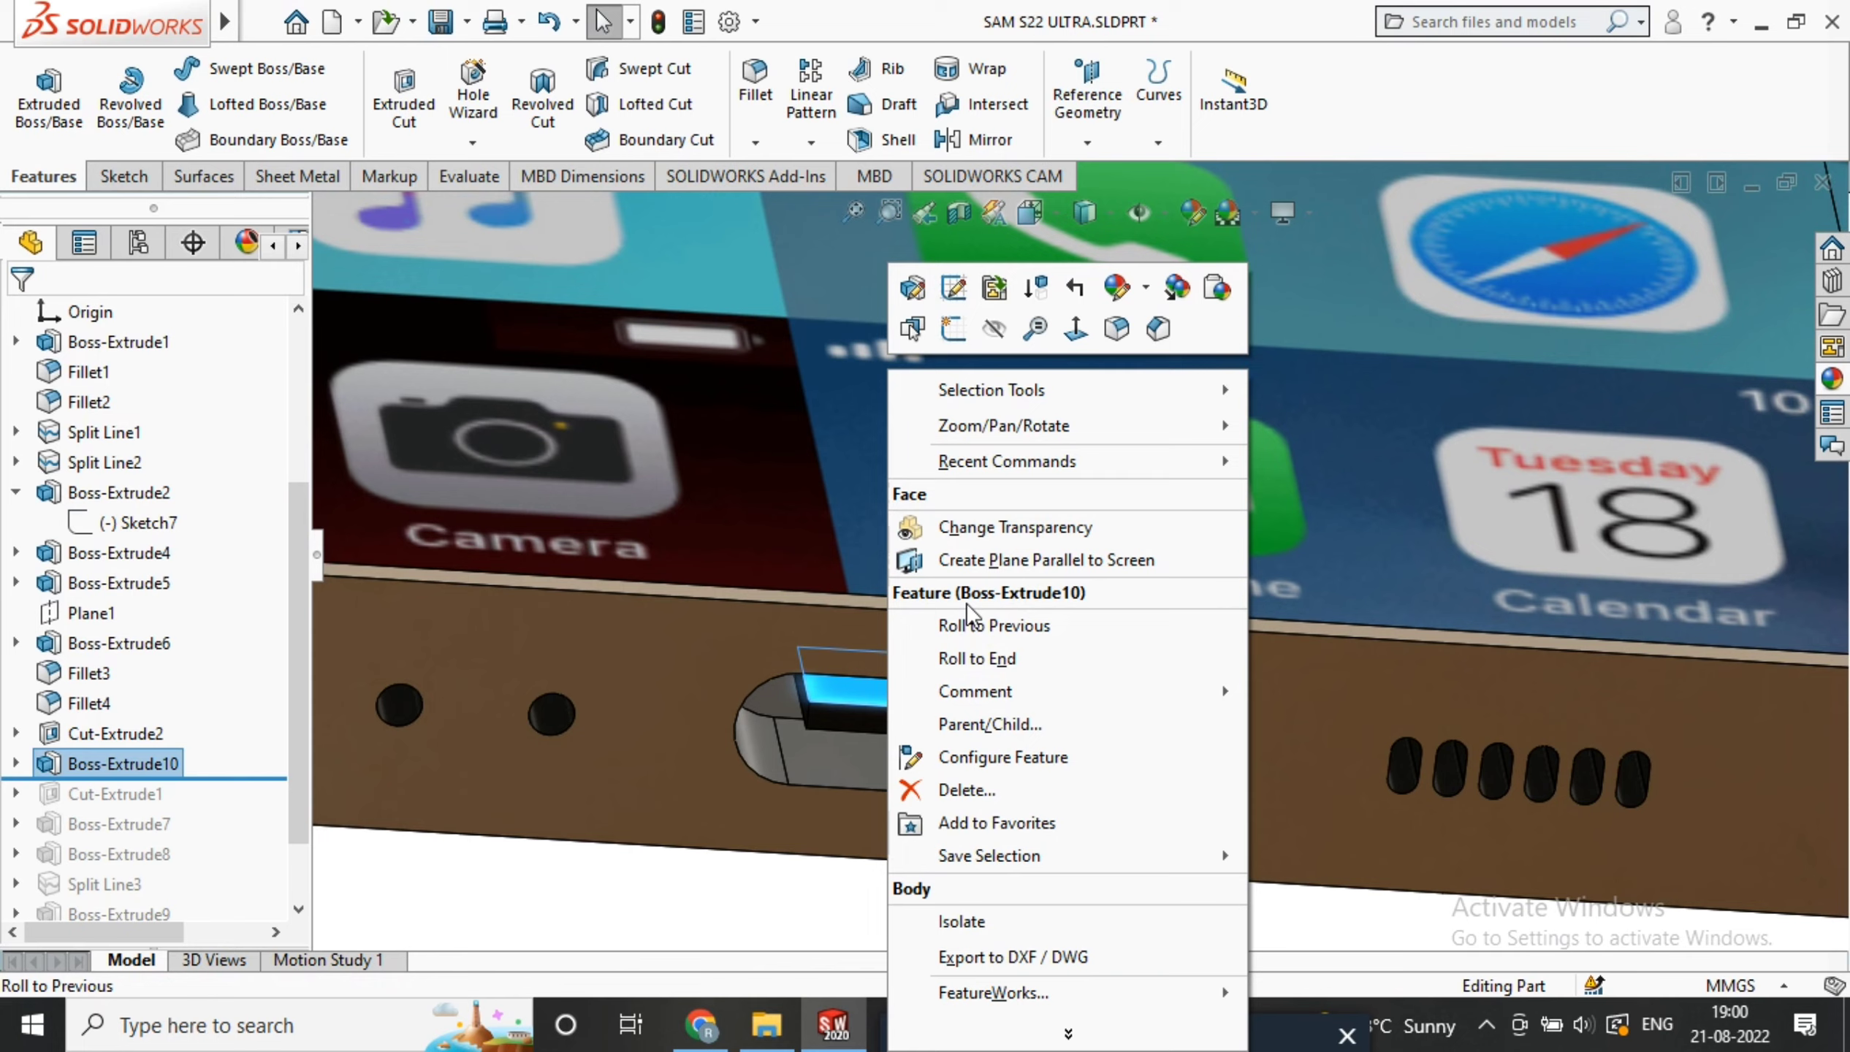
pyautogui.click(957, 336)
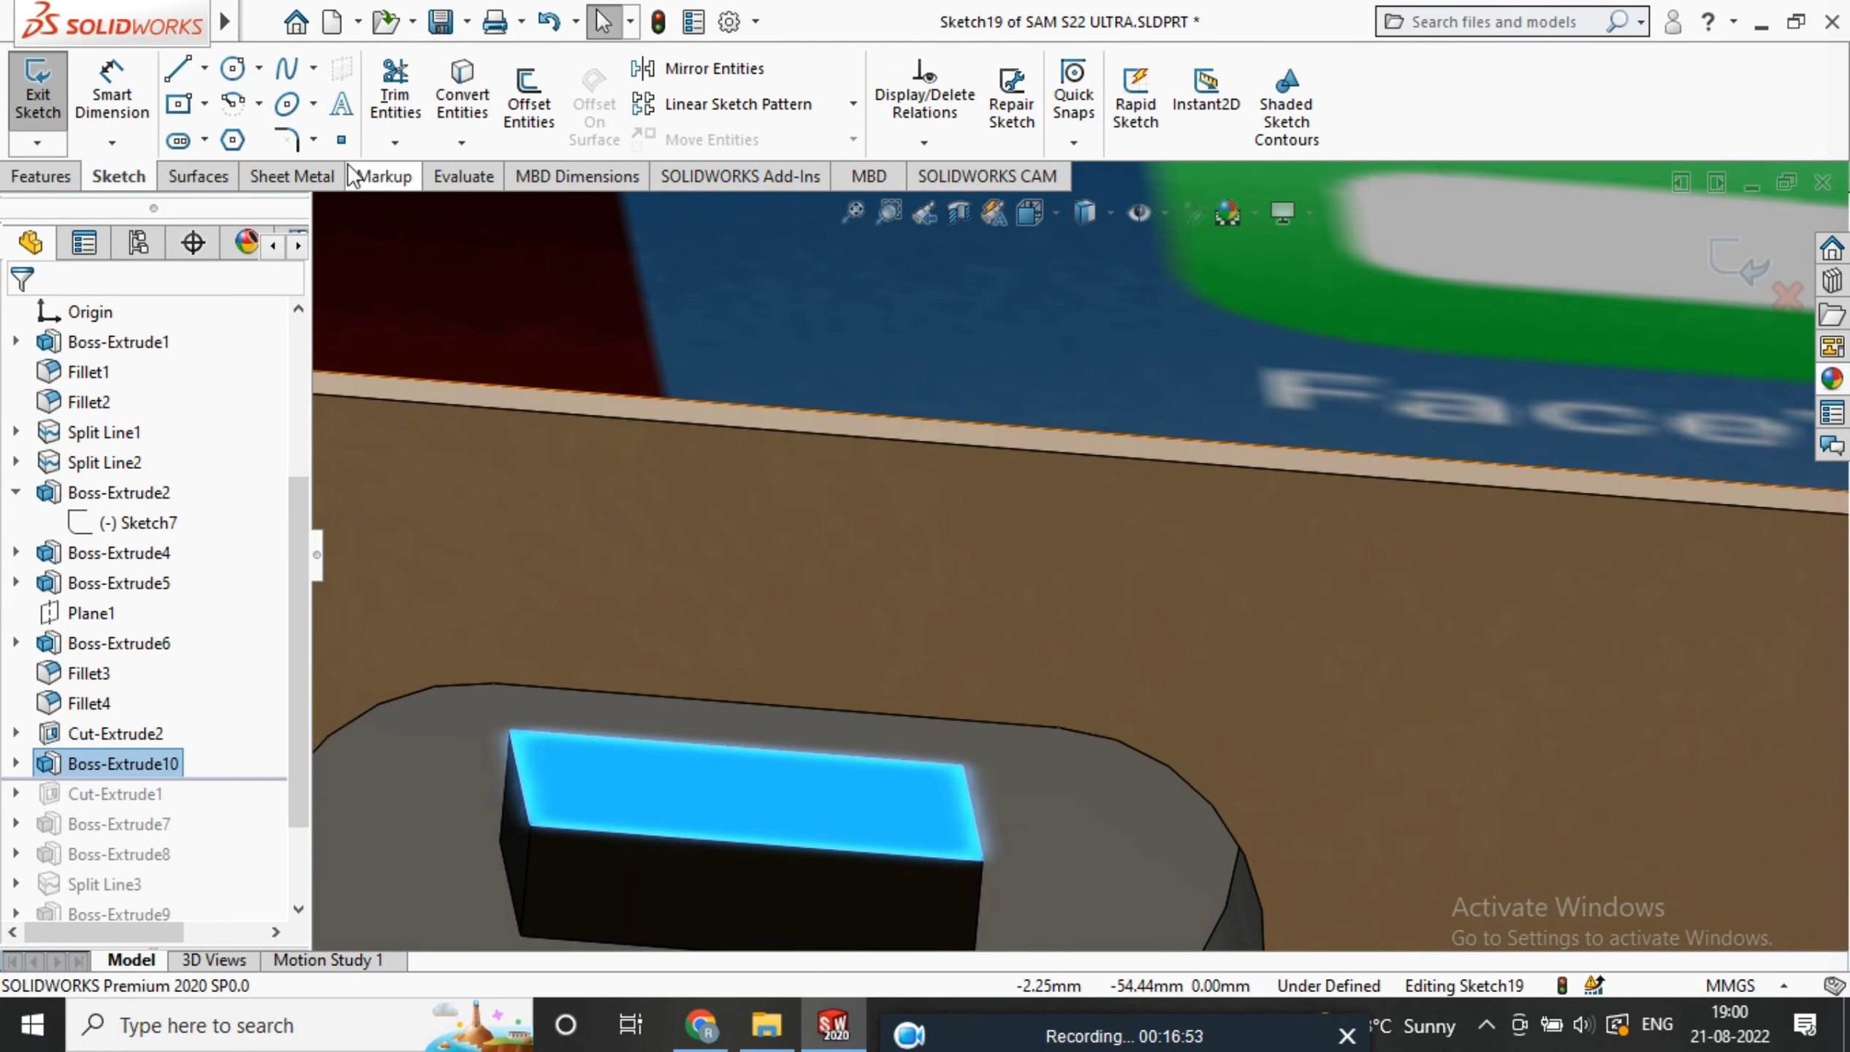
pyautogui.click(185, 107)
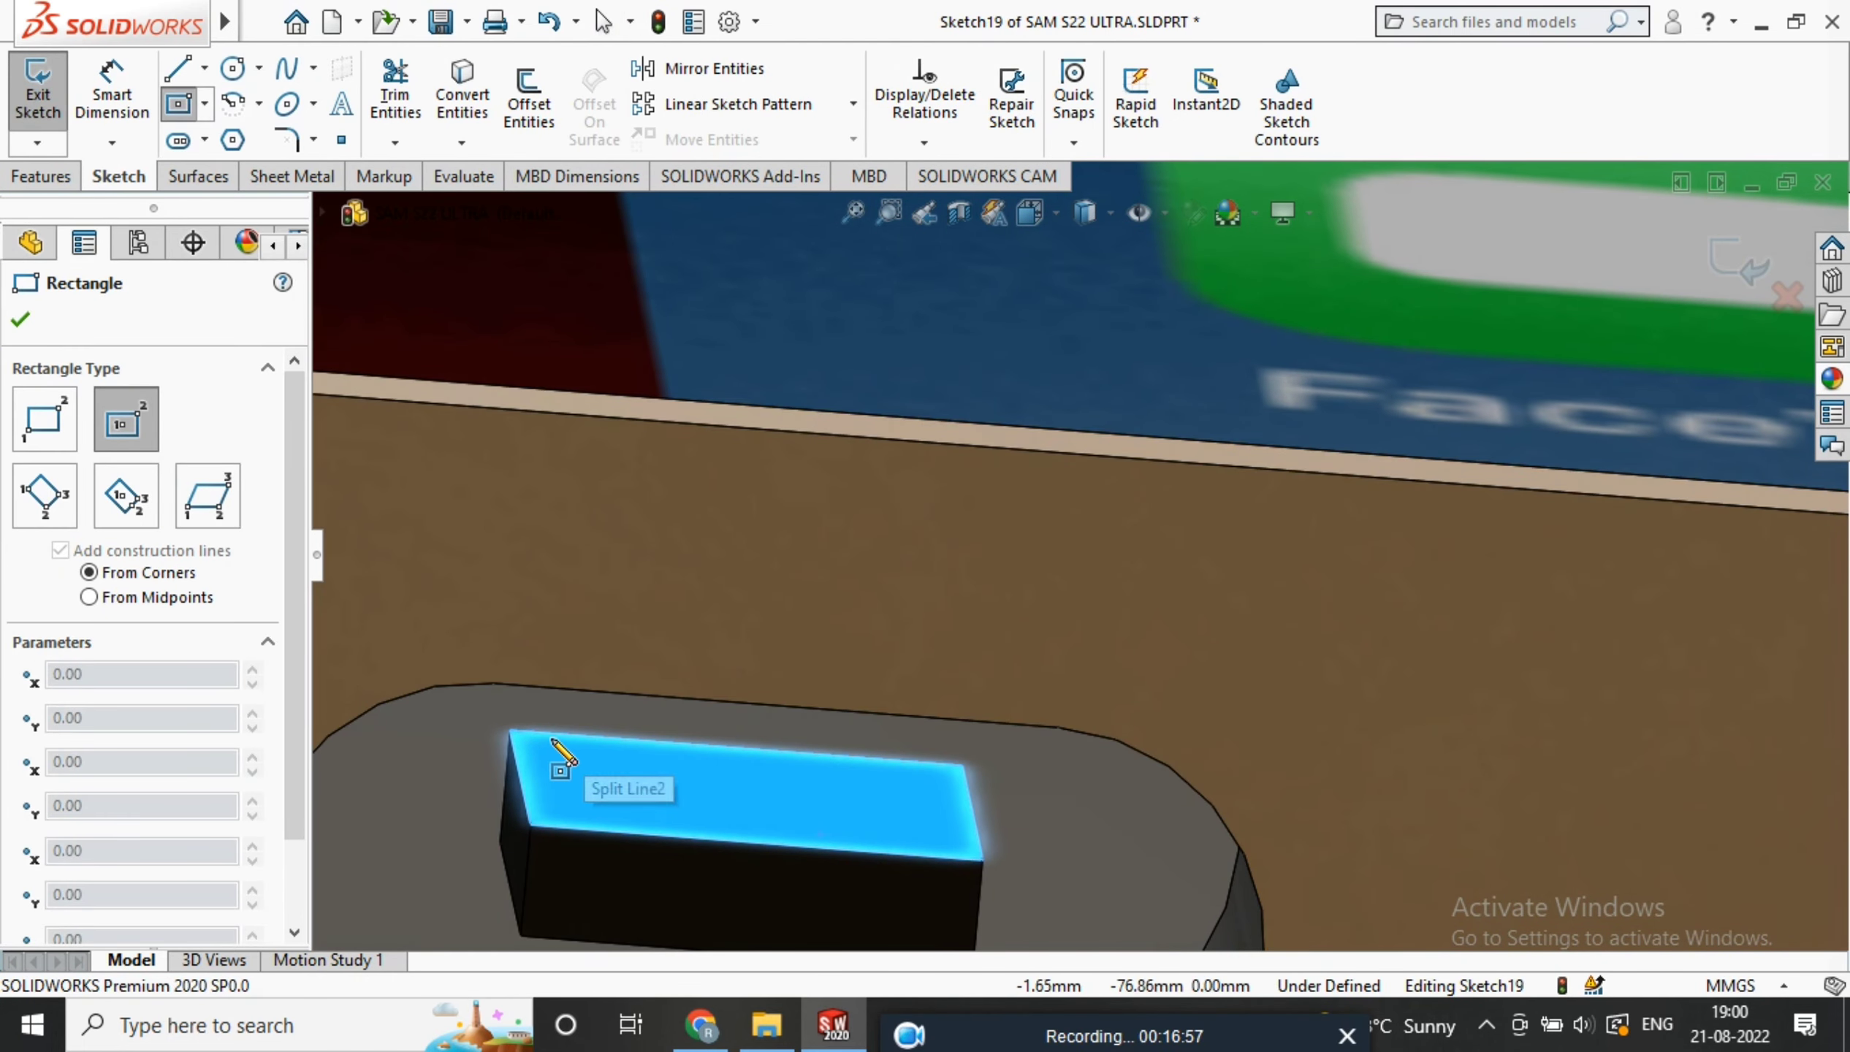
pyautogui.click(513, 729)
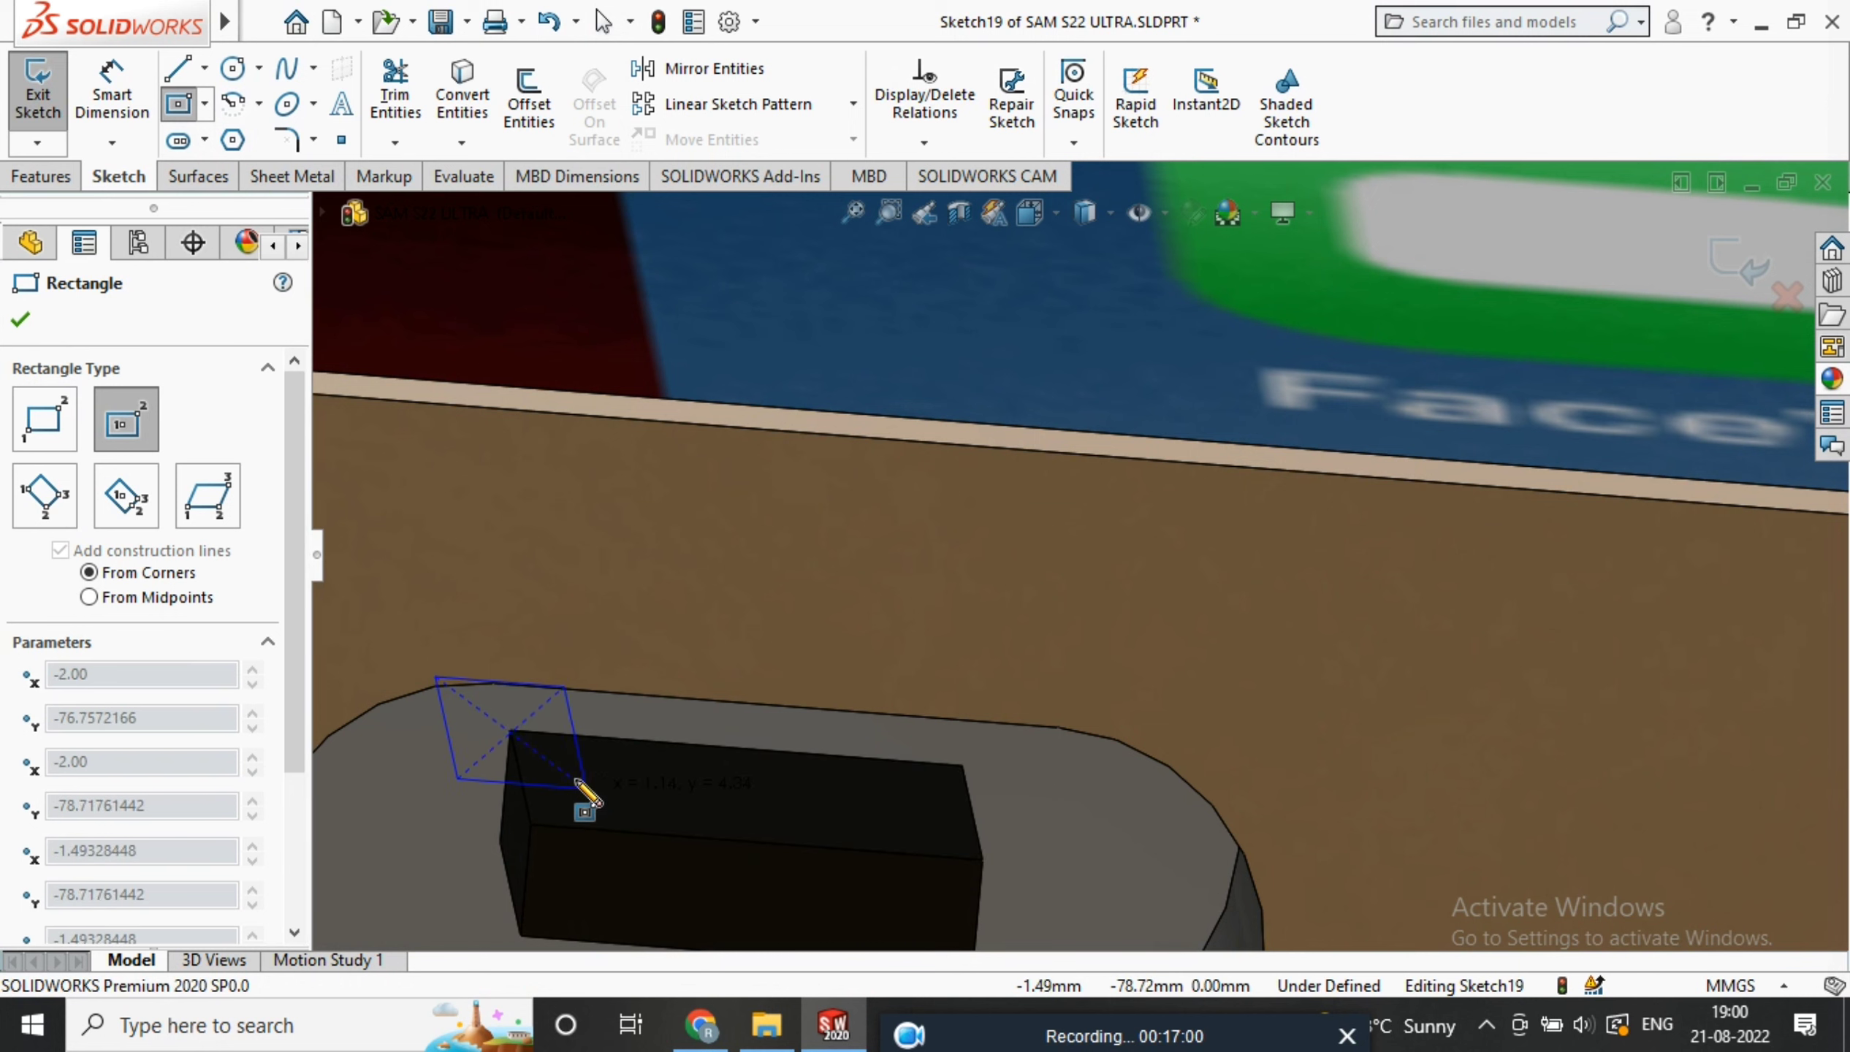
pyautogui.press('Escape')
pyautogui.click(204, 104)
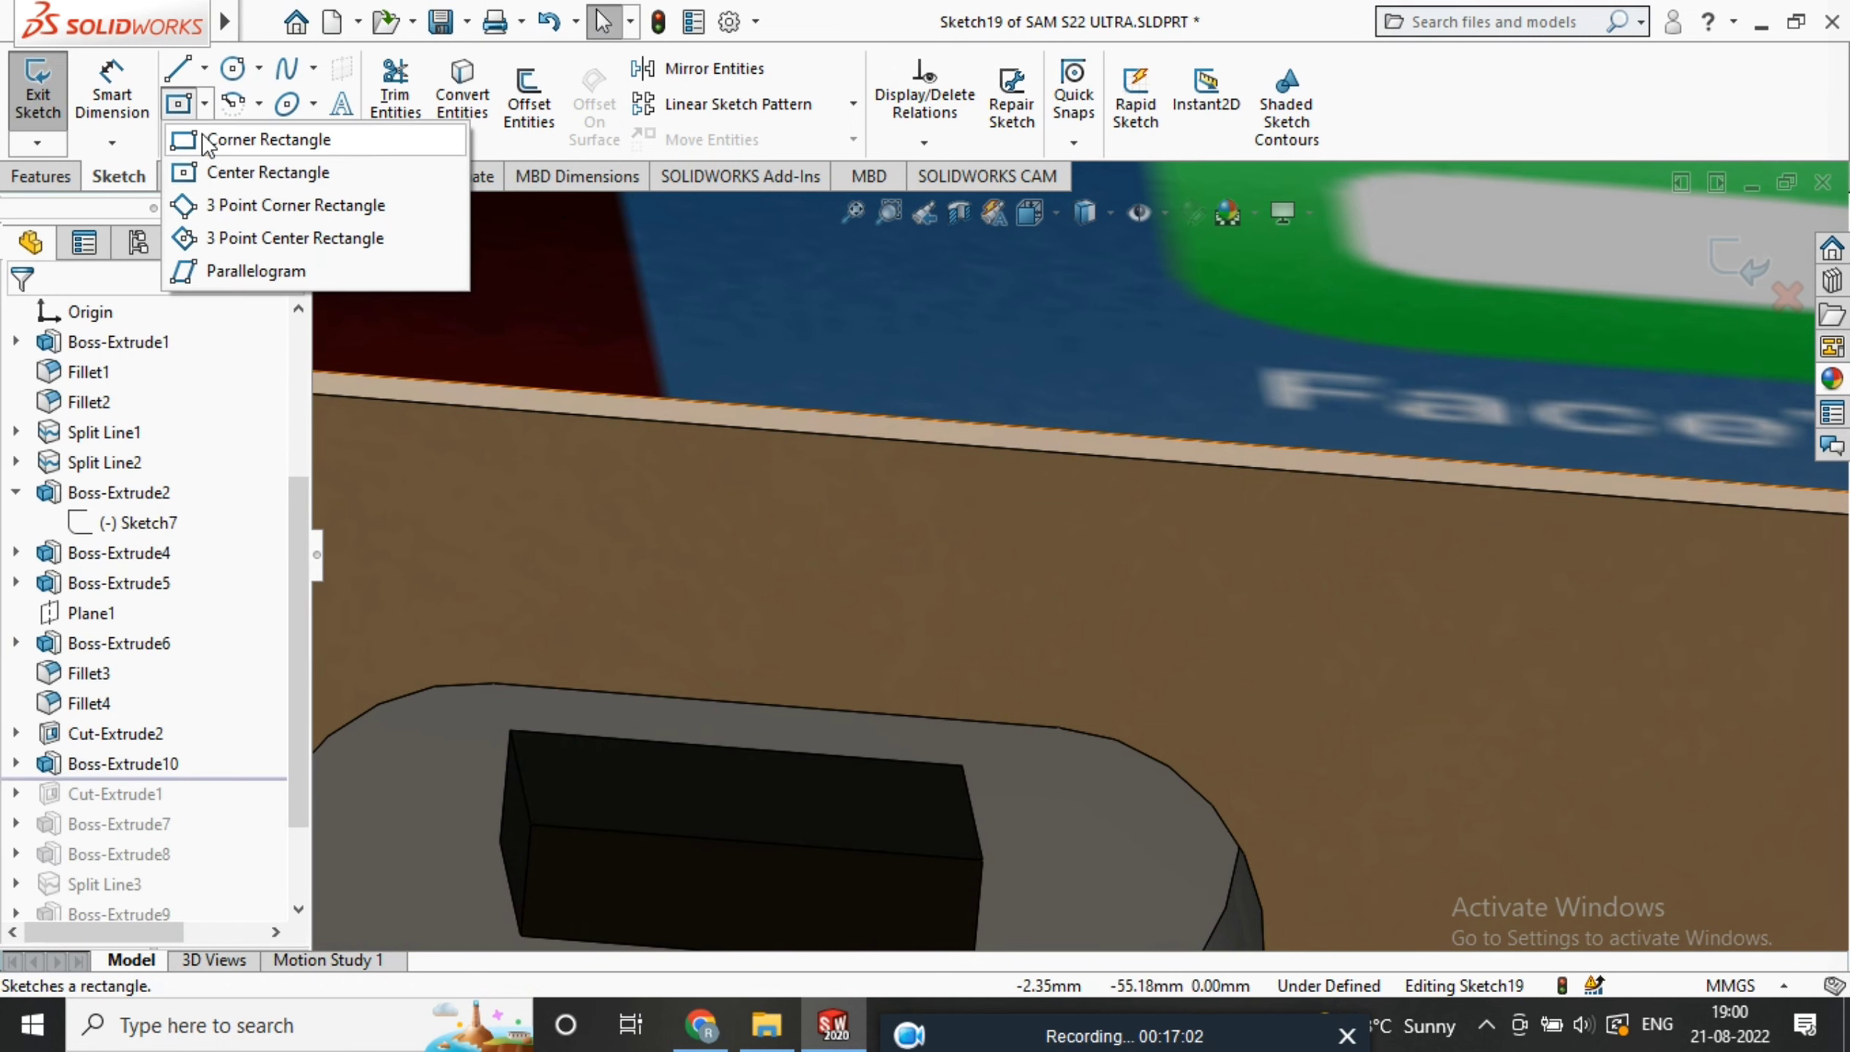
pyautogui.click(243, 170)
pyautogui.scroll(-1, 209, 104)
pyautogui.scroll(1, 205, 105)
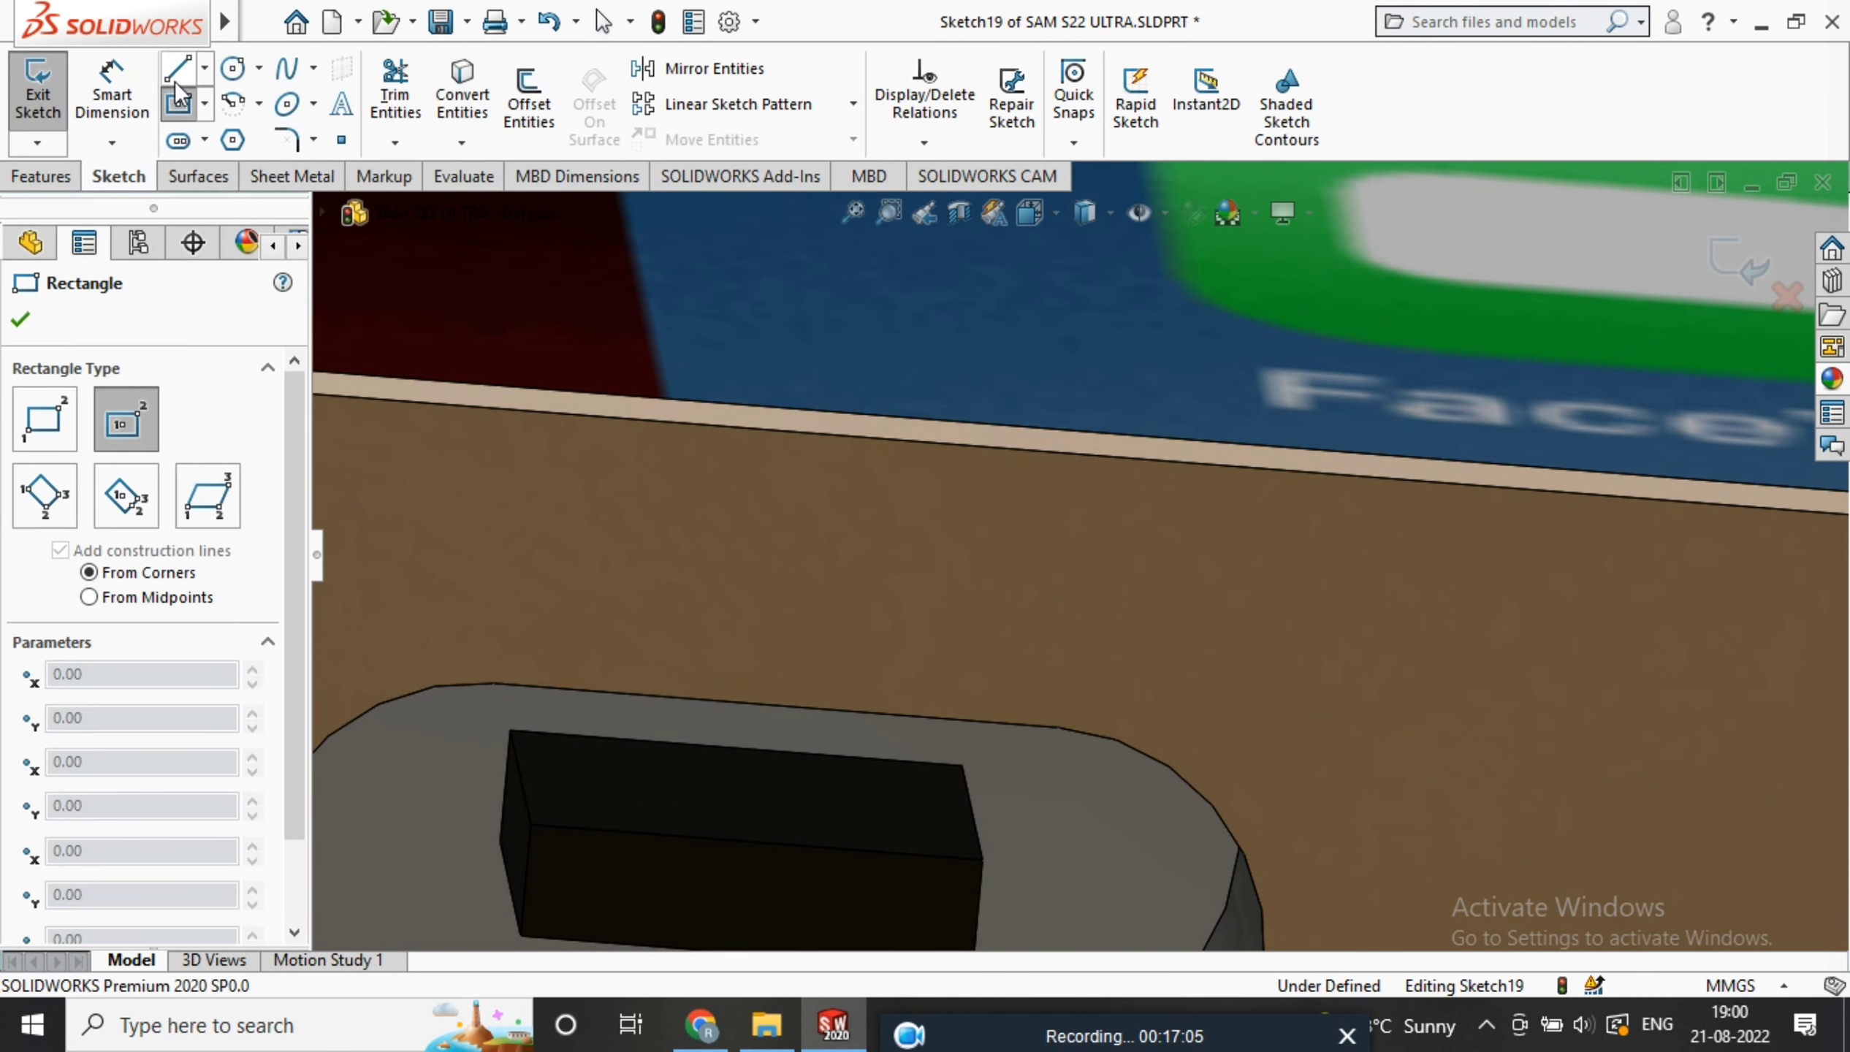
# Draw two narrow corner rectangles across the connector's upper face from its inner edge towards its front edge, the second about 0.27 mm wide
pyautogui.click(204, 104)
pyautogui.click(257, 137)
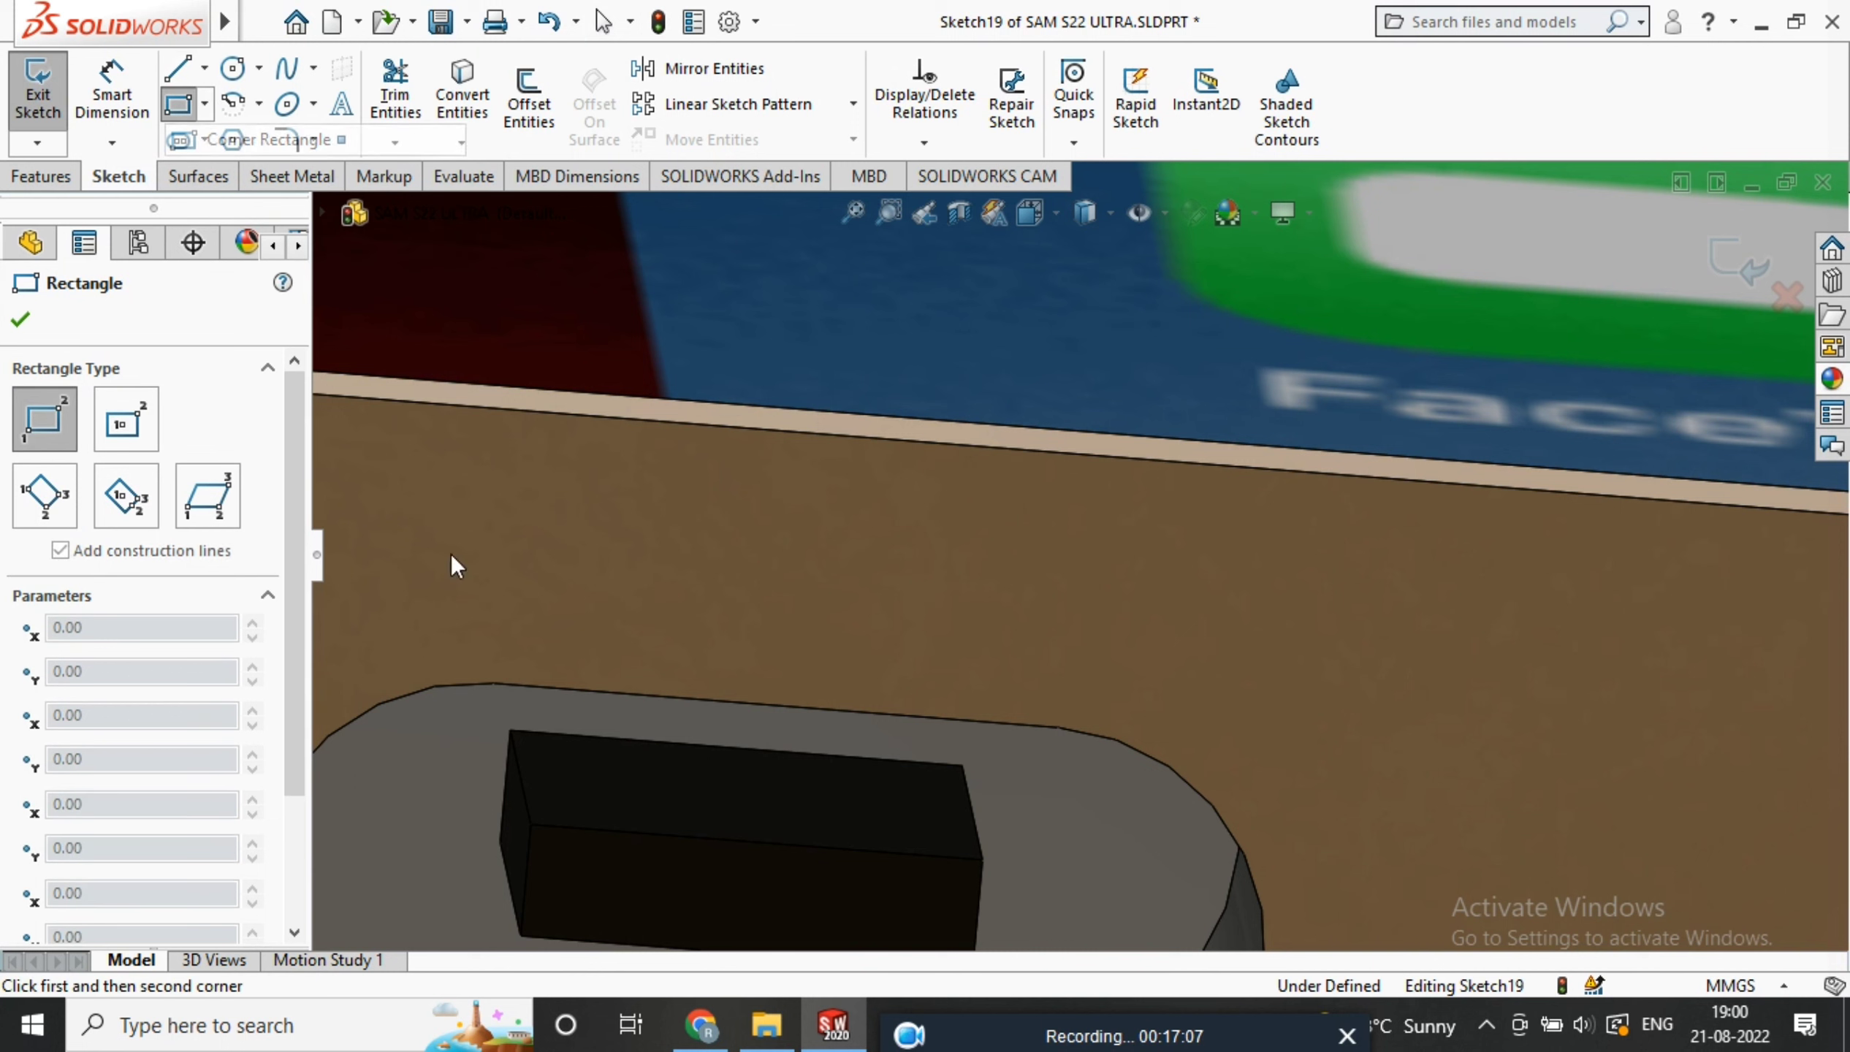
pyautogui.click(571, 736)
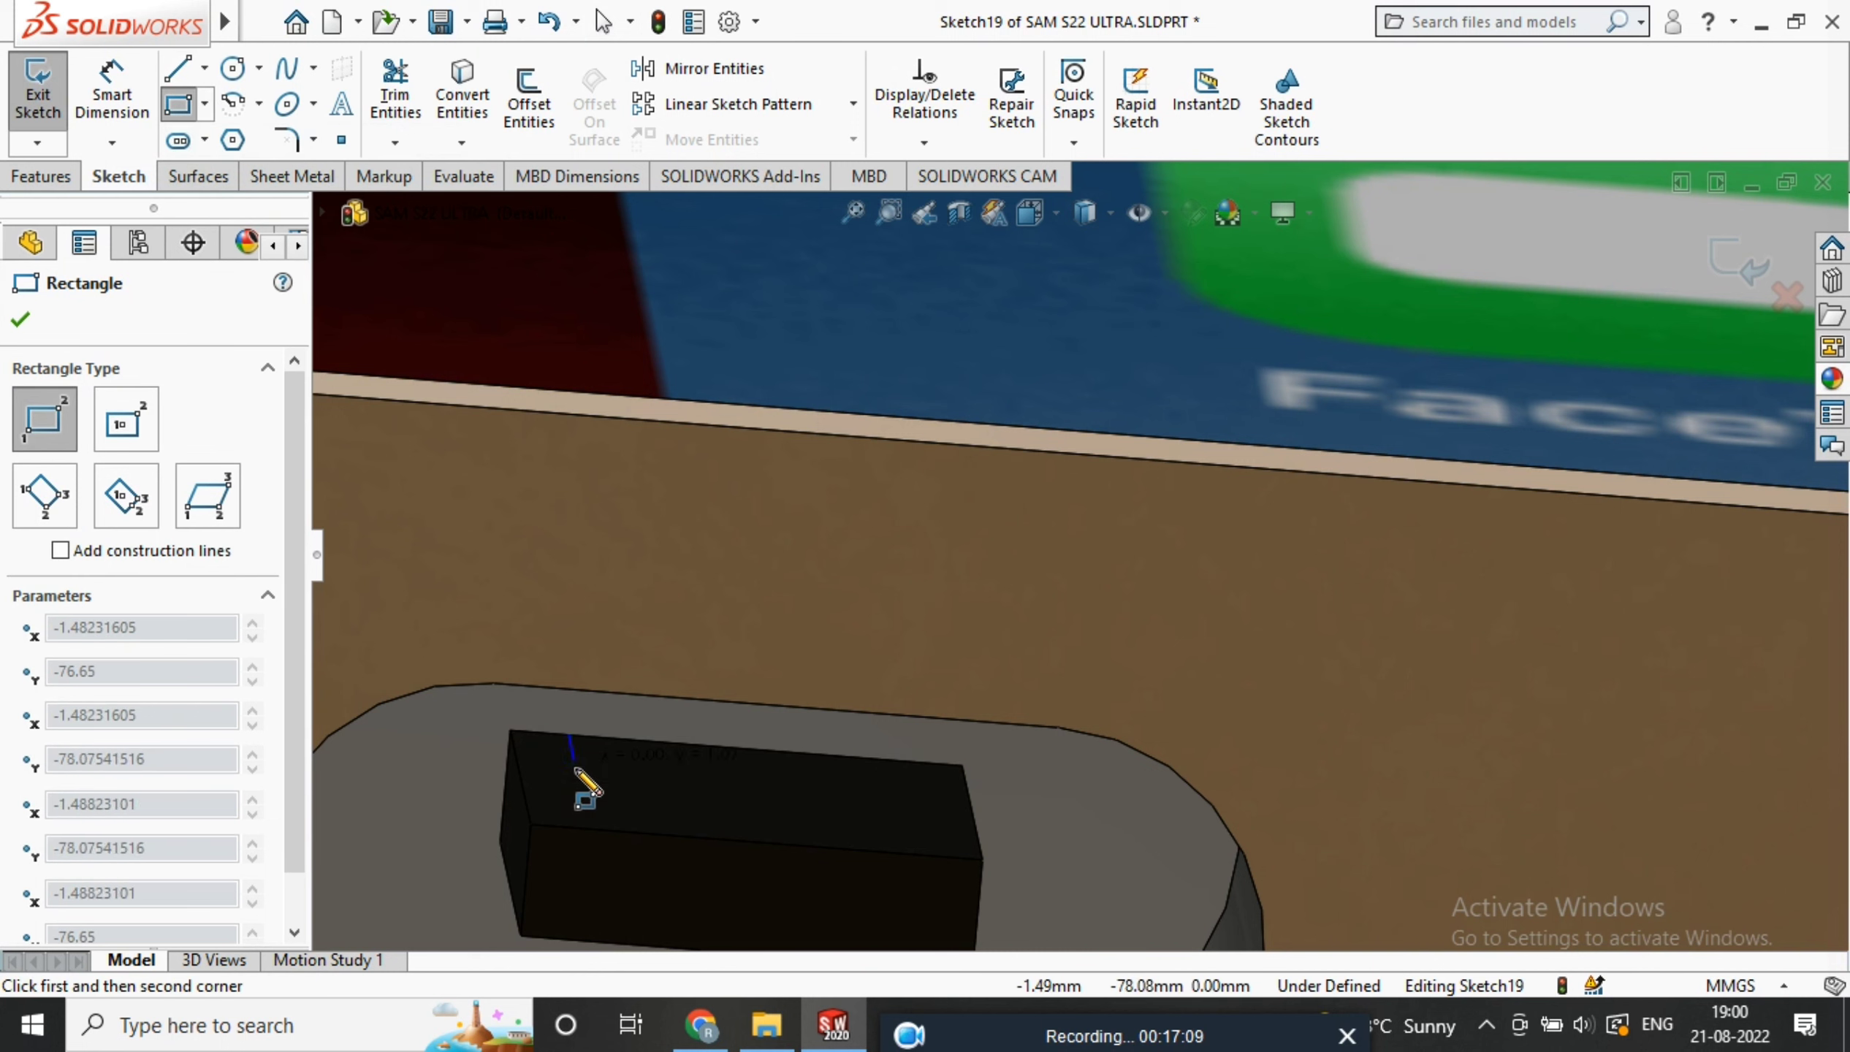
pyautogui.click(637, 852)
pyautogui.moveTo(722, 770)
pyautogui.mouseDown(button='middle')
pyautogui.moveTo(813, 746)
pyautogui.moveTo(858, 665)
pyautogui.mouseUp(button='middle')
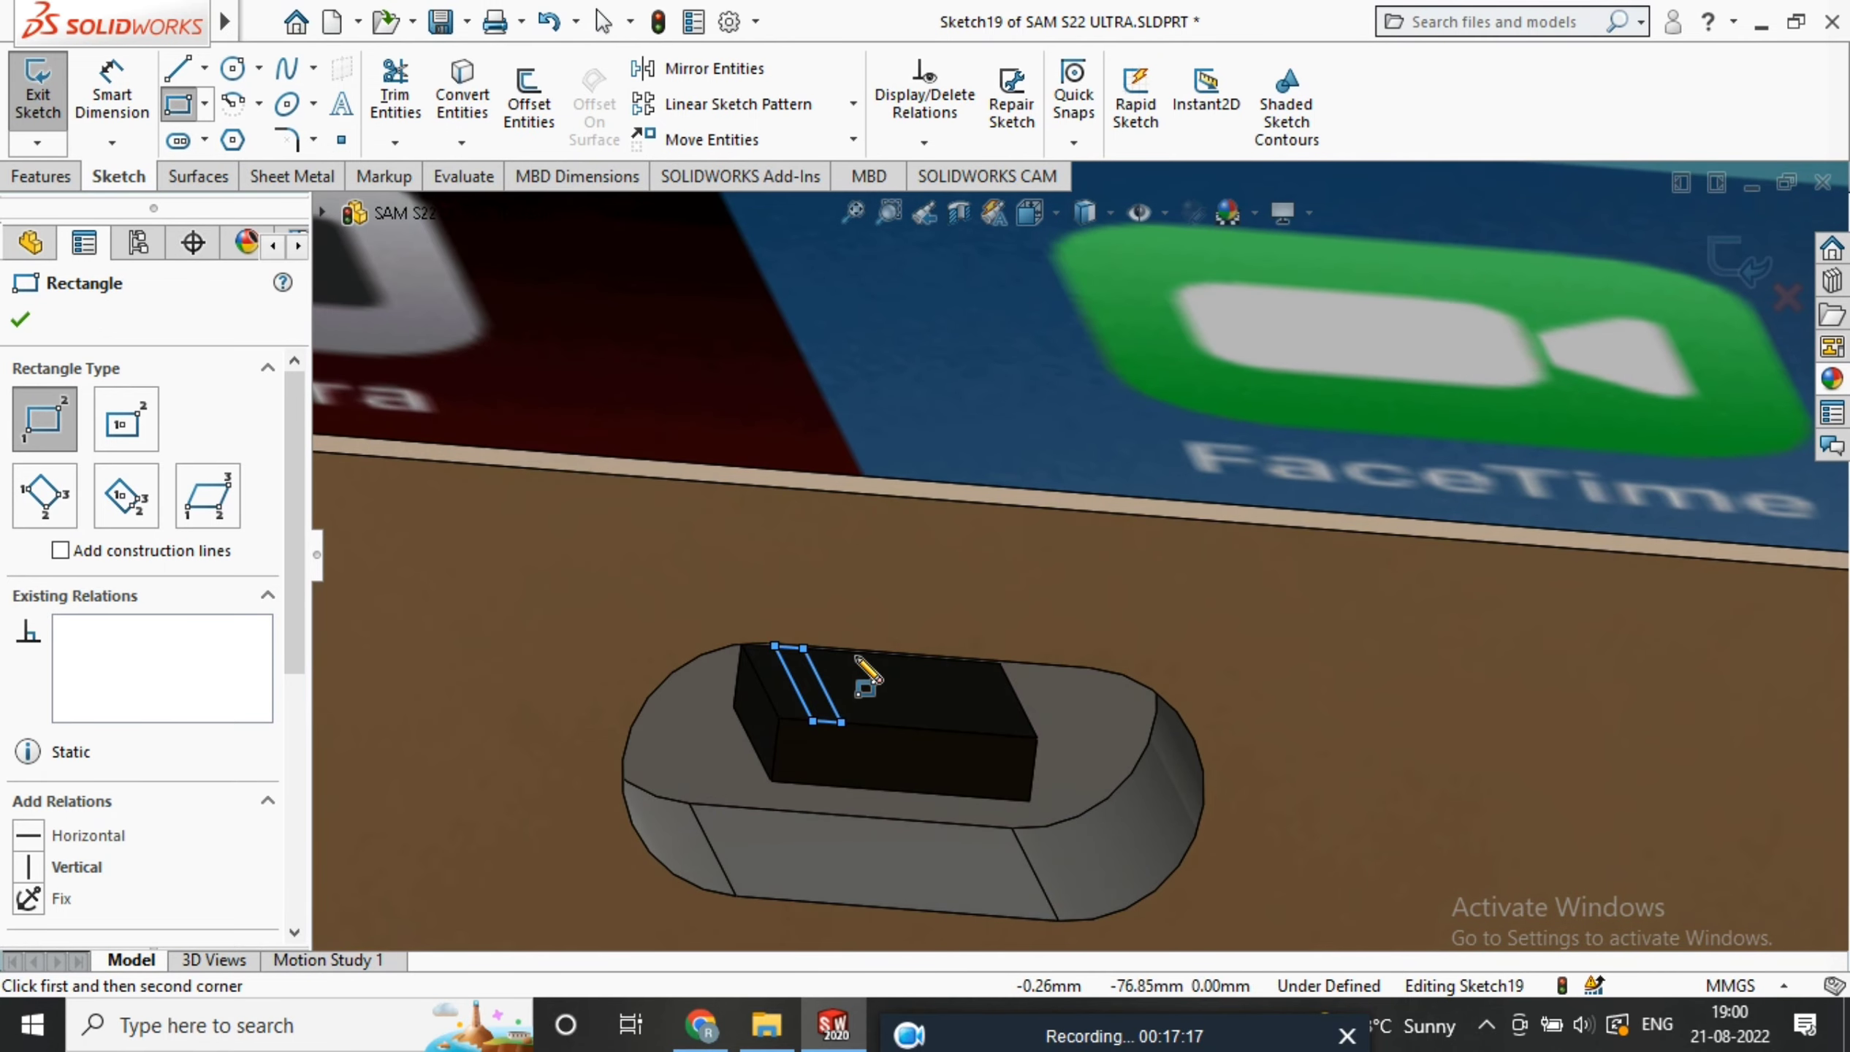
pyautogui.click(854, 654)
pyautogui.click(885, 725)
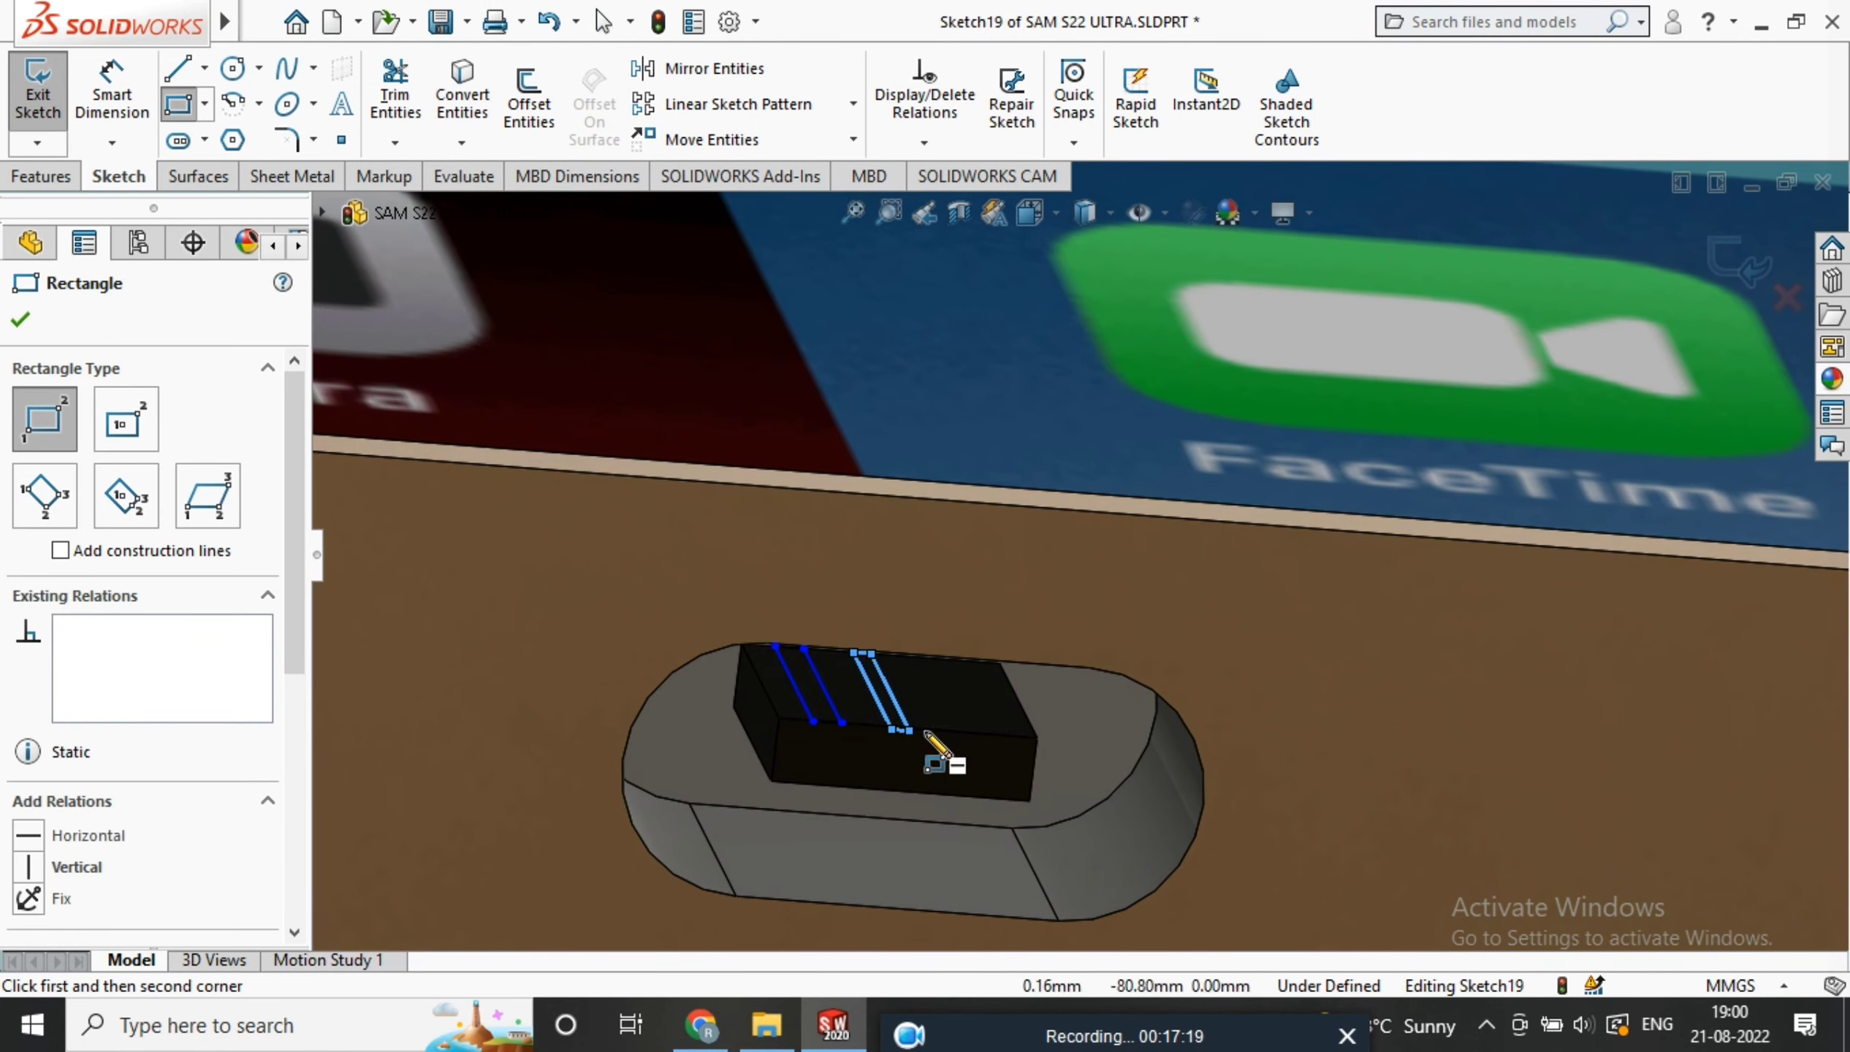
# Draw a third corner rectangle about 0.3 mm wide across the connector's upper face, beside the second strip
pyautogui.moveTo(885, 725)
pyautogui.mouseDown(button='middle')
pyautogui.moveTo(904, 674)
pyautogui.moveTo(880, 752)
pyautogui.moveTo(933, 722)
pyautogui.moveTo(930, 653)
pyautogui.mouseUp(button='middle')
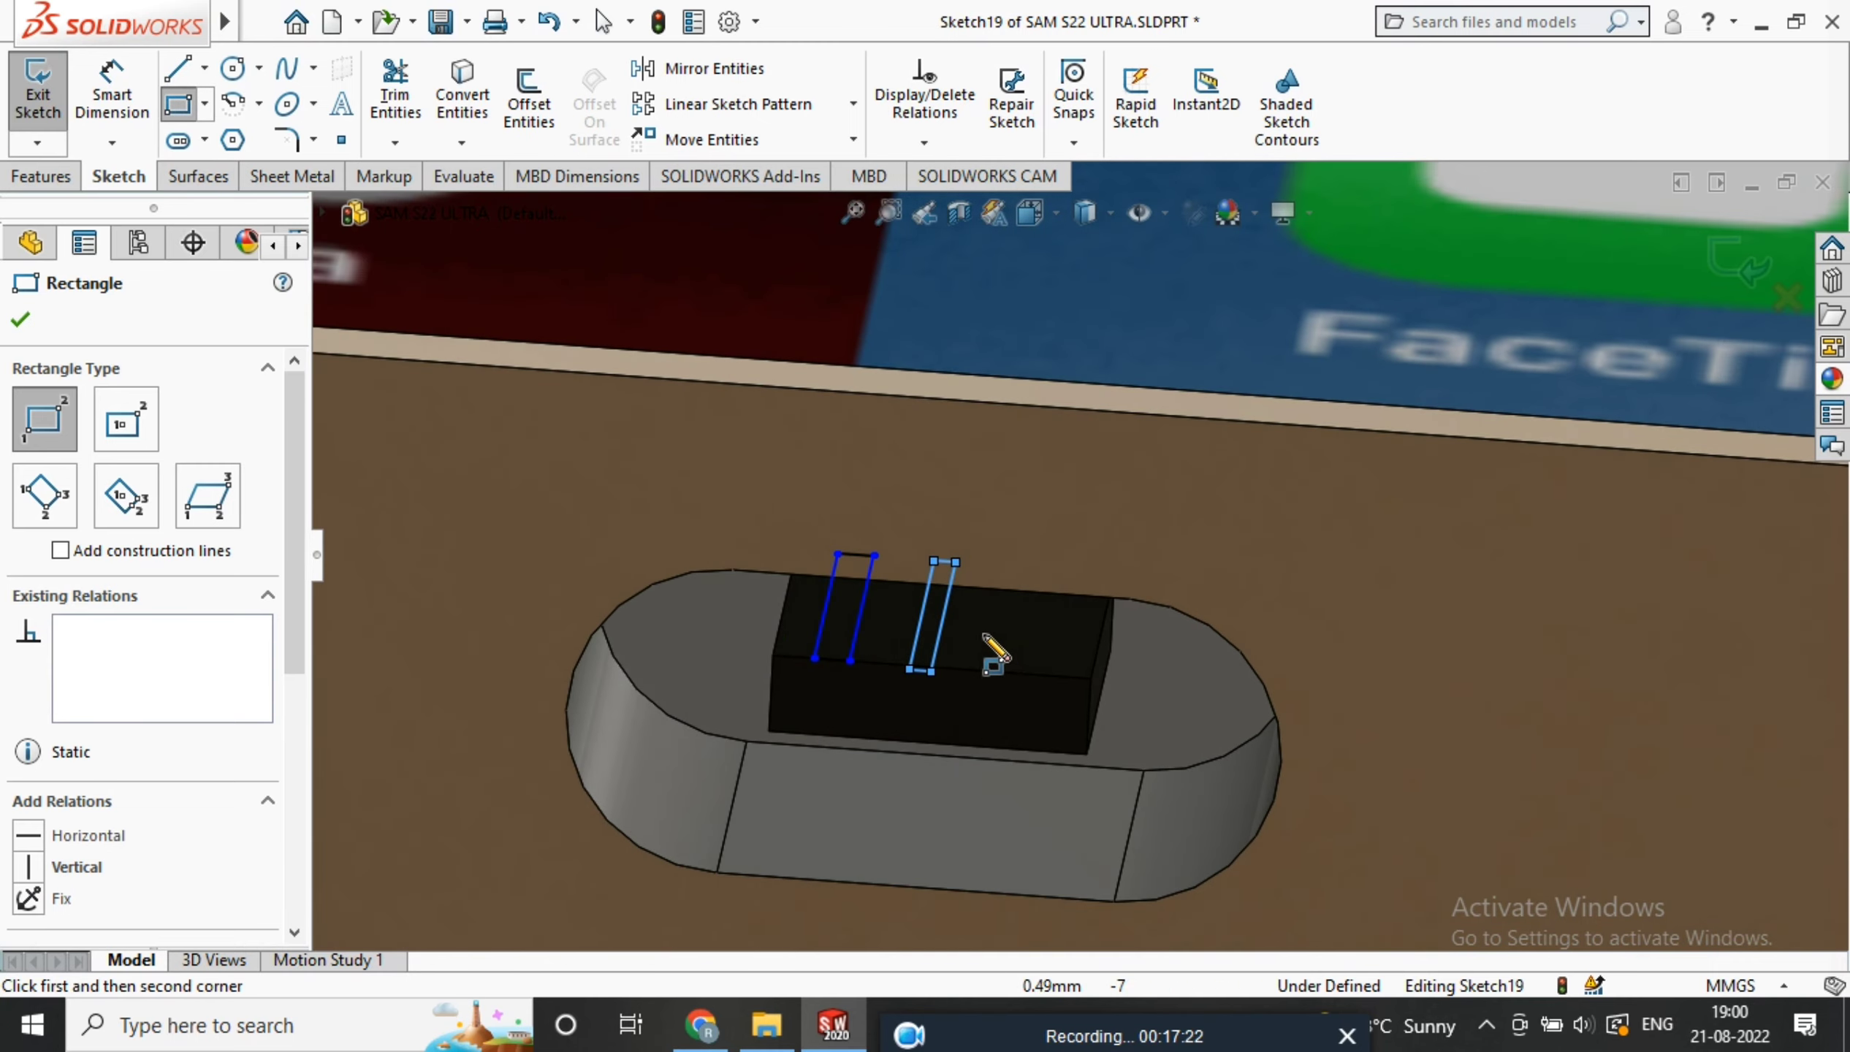
pyautogui.scroll(-3, 993, 657)
pyautogui.scroll(5, 993, 657)
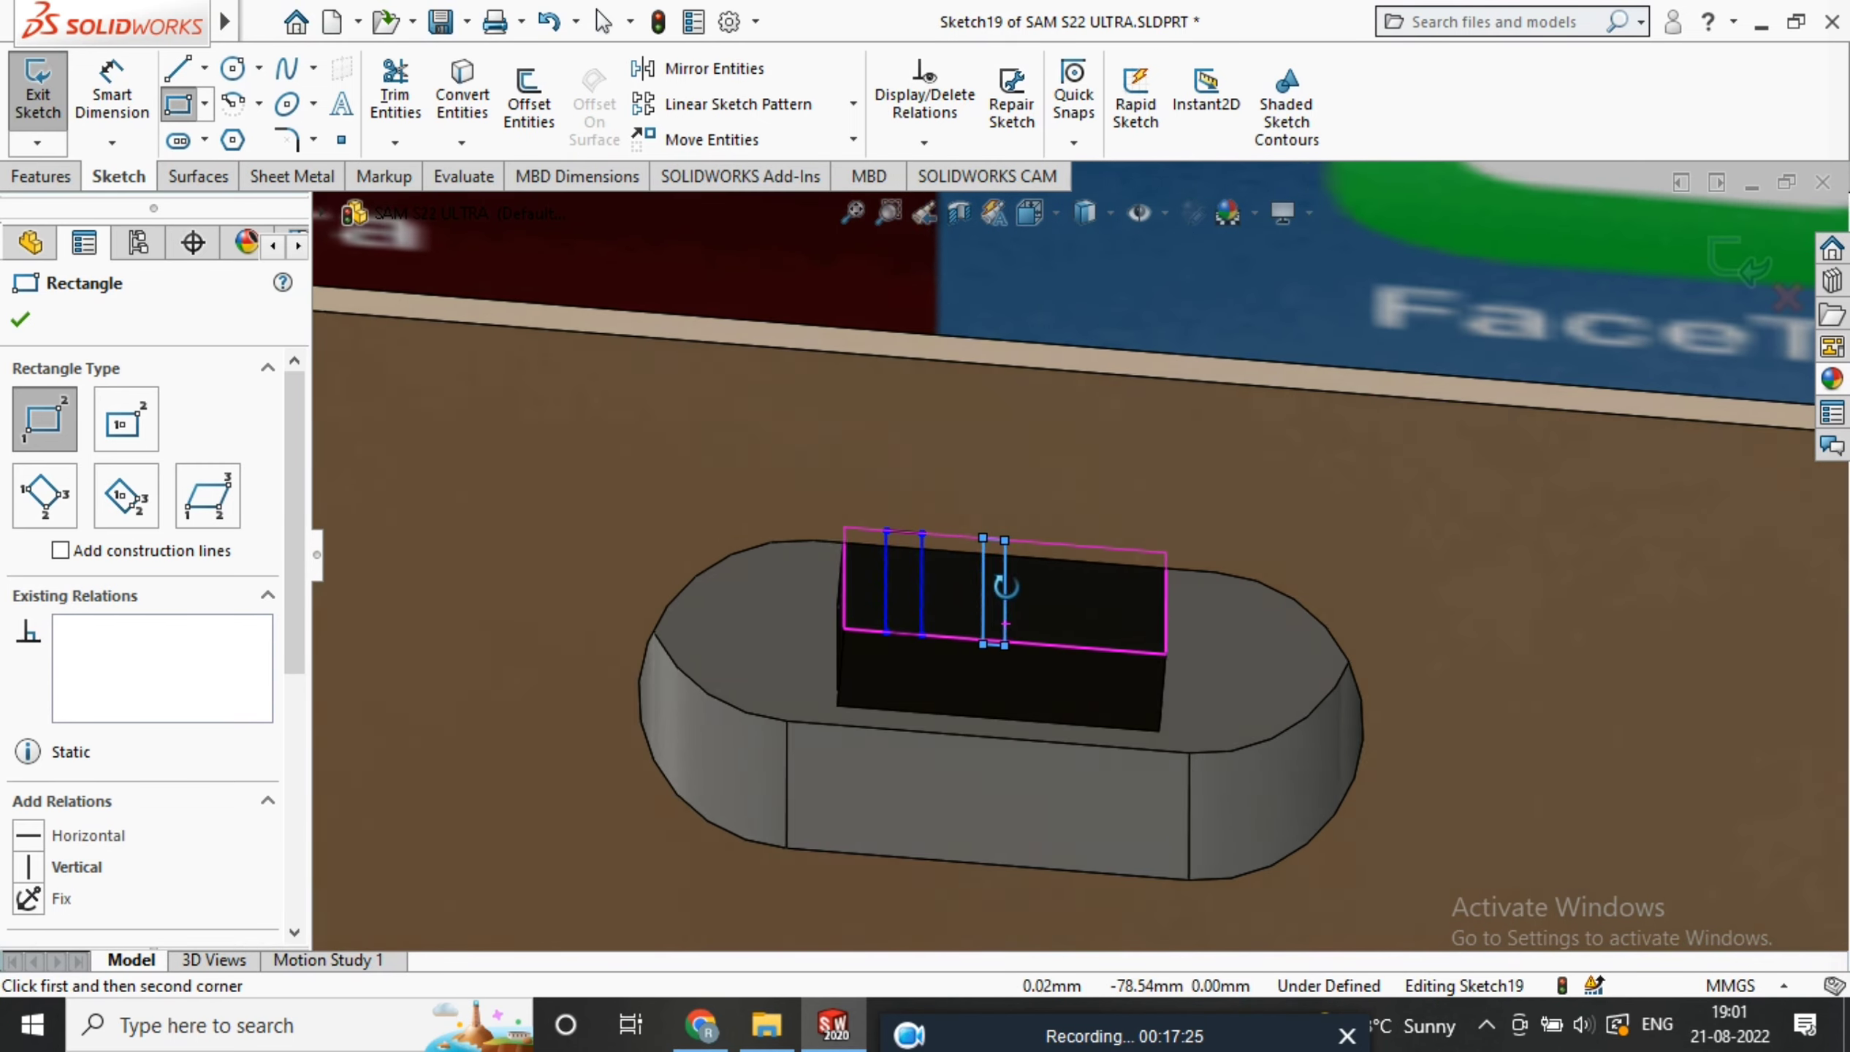
pyautogui.click(1043, 546)
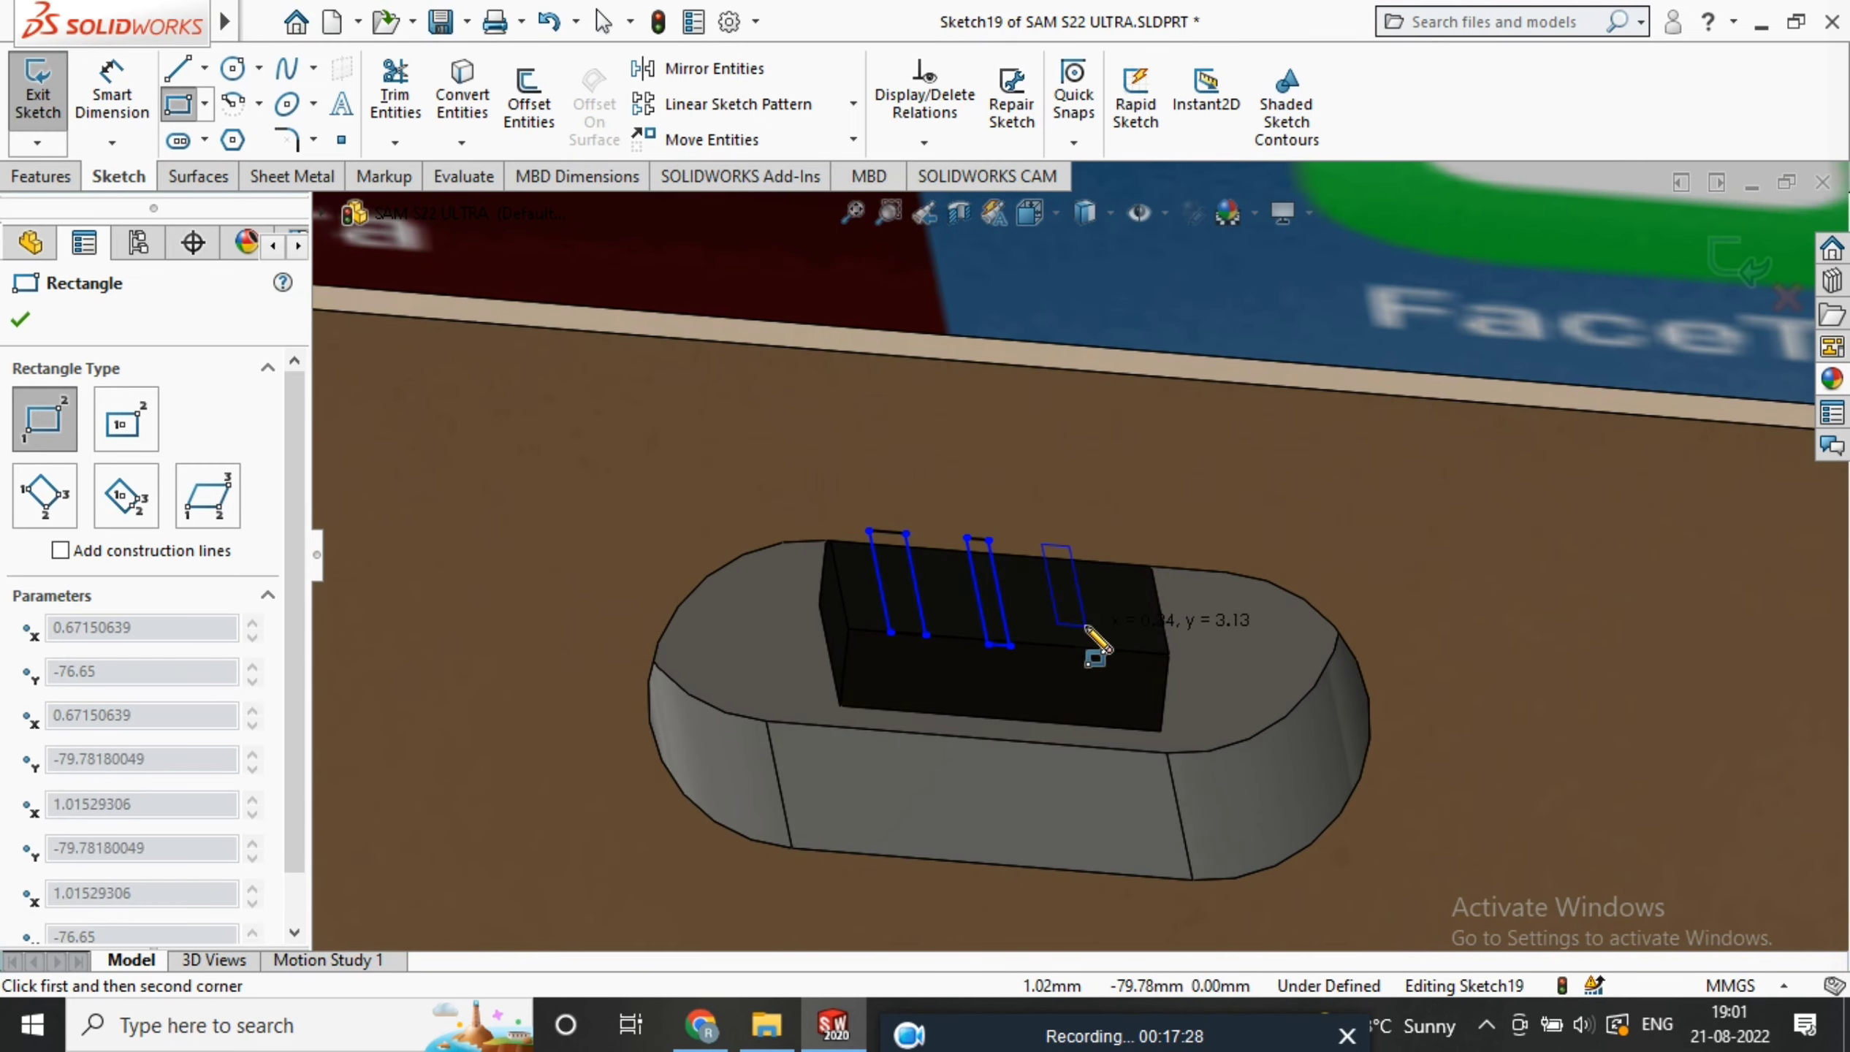
pyautogui.click(1093, 646)
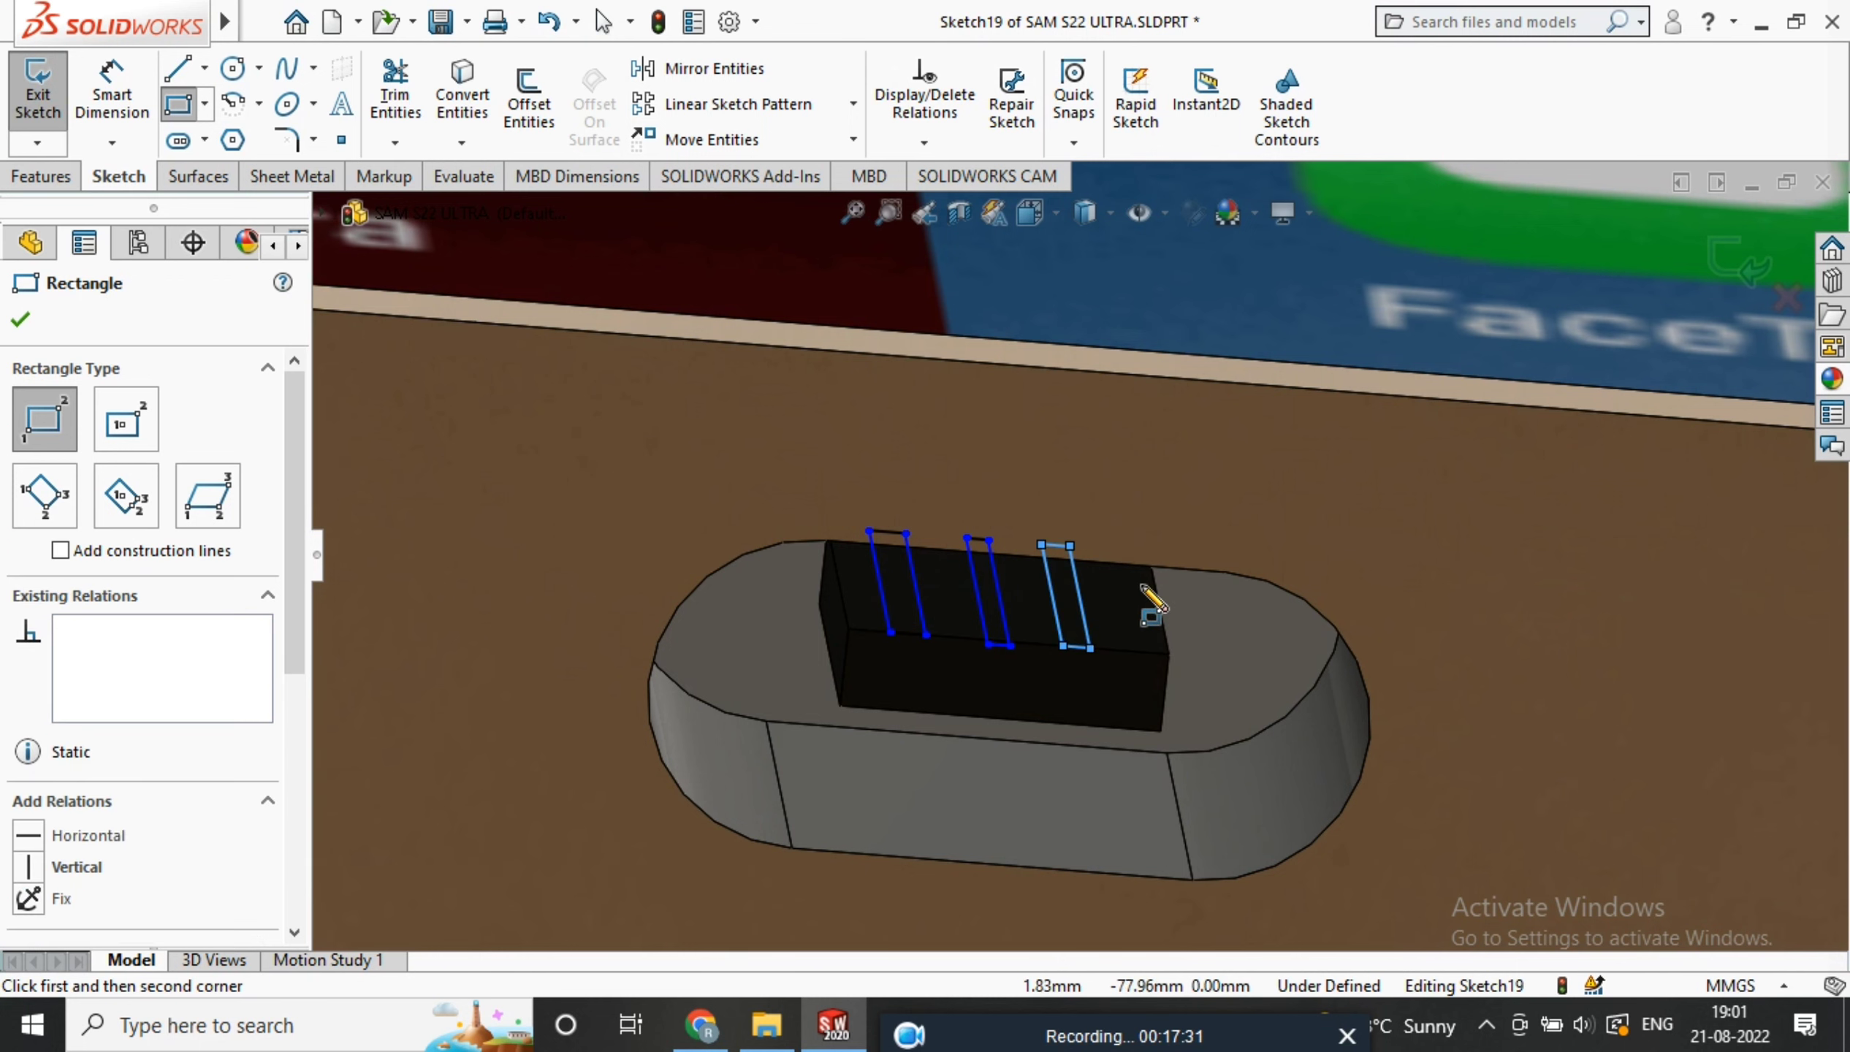
# Draw a fourth corner rectangle about 0.4 mm wide near the end of the connector's upper face, reaching its front edge, and leave the Rectangle tool
pyautogui.scroll(-2, 1102, 646)
pyautogui.scroll(5, 1102, 624)
pyautogui.scroll(-8, 1083, 599)
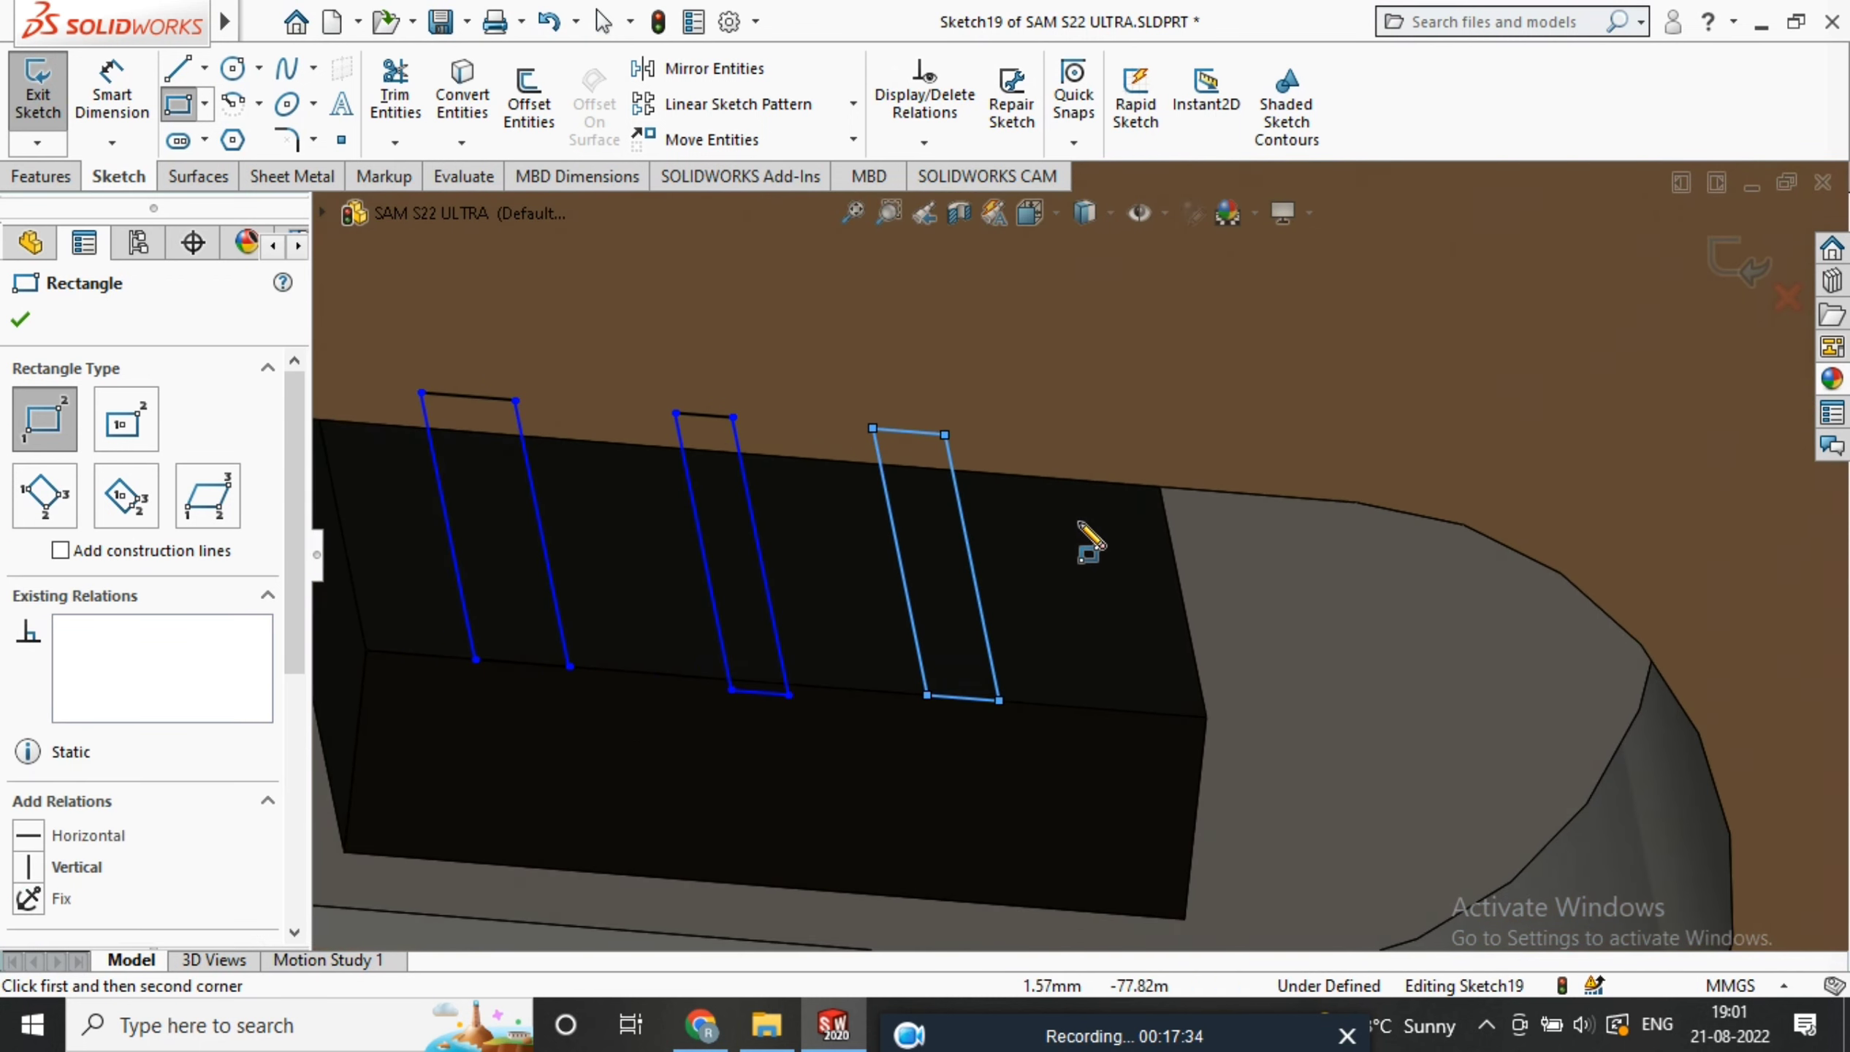
pyautogui.moveTo(1057, 503); pyautogui.dragTo(1065, 466, button='middle')
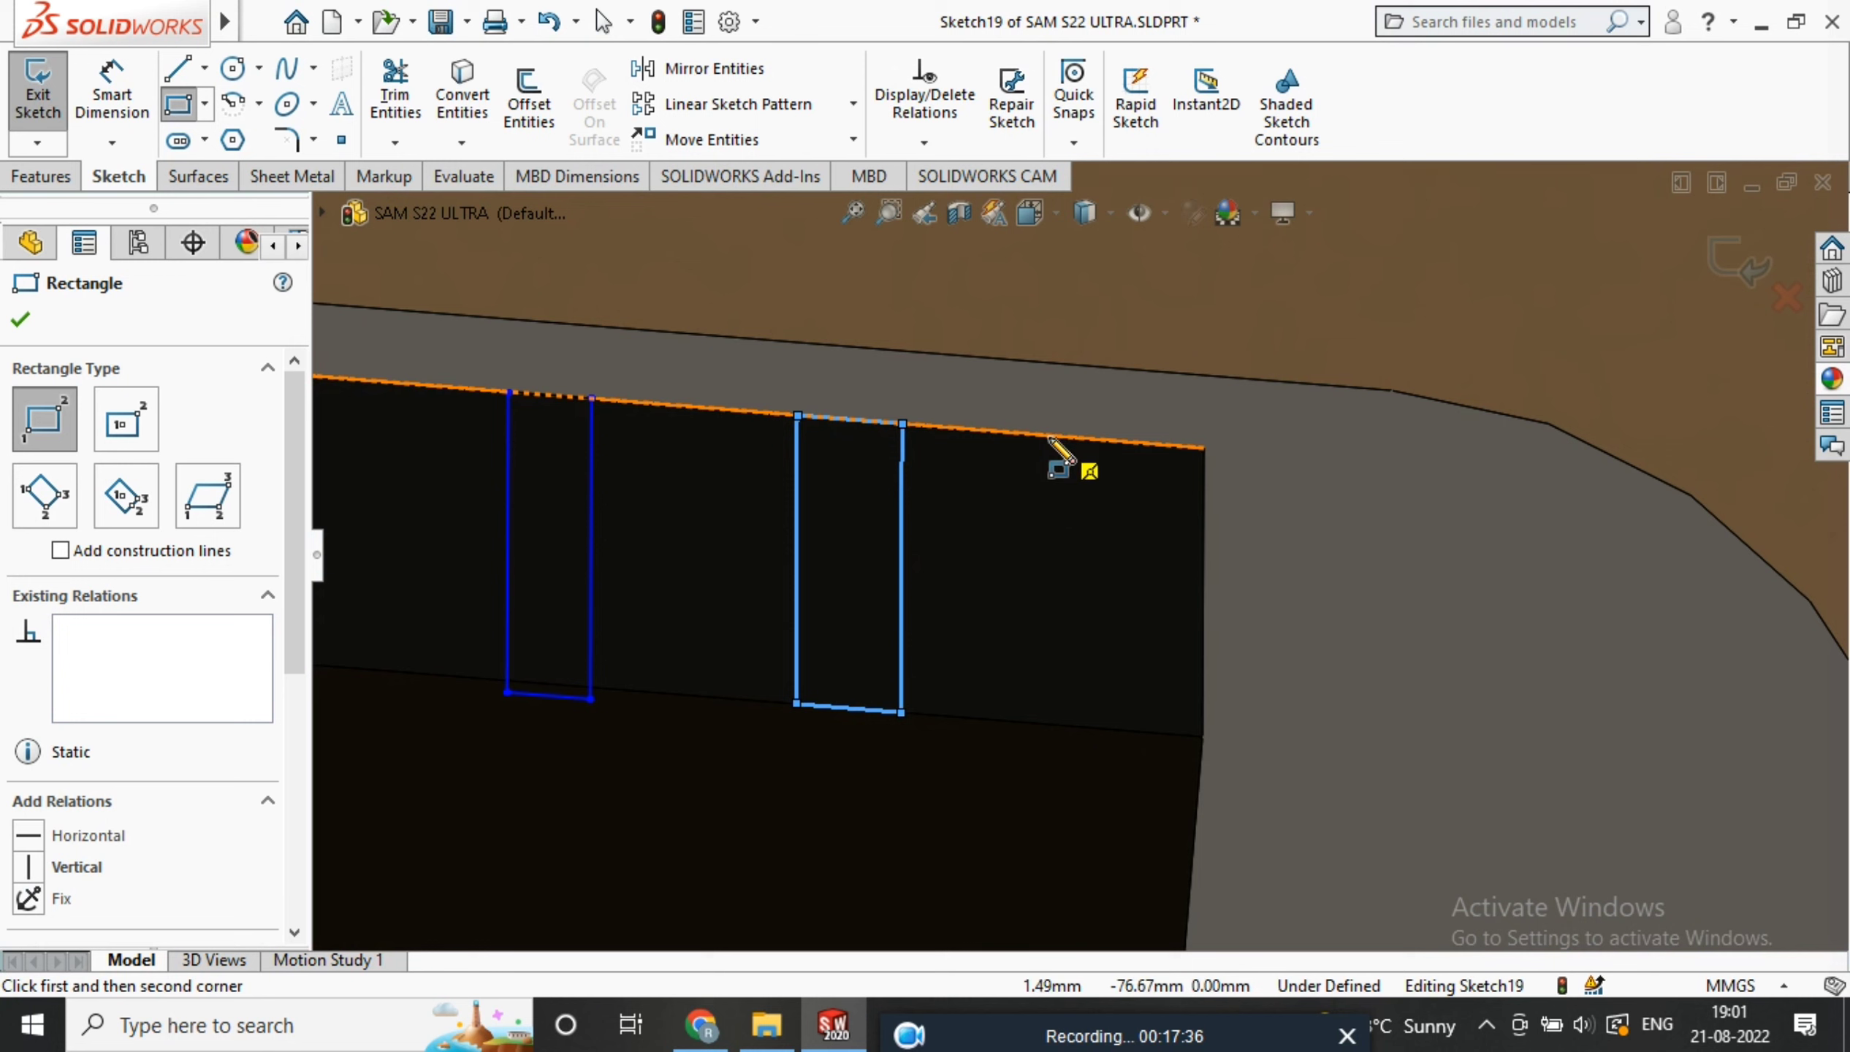
pyautogui.click(1020, 435)
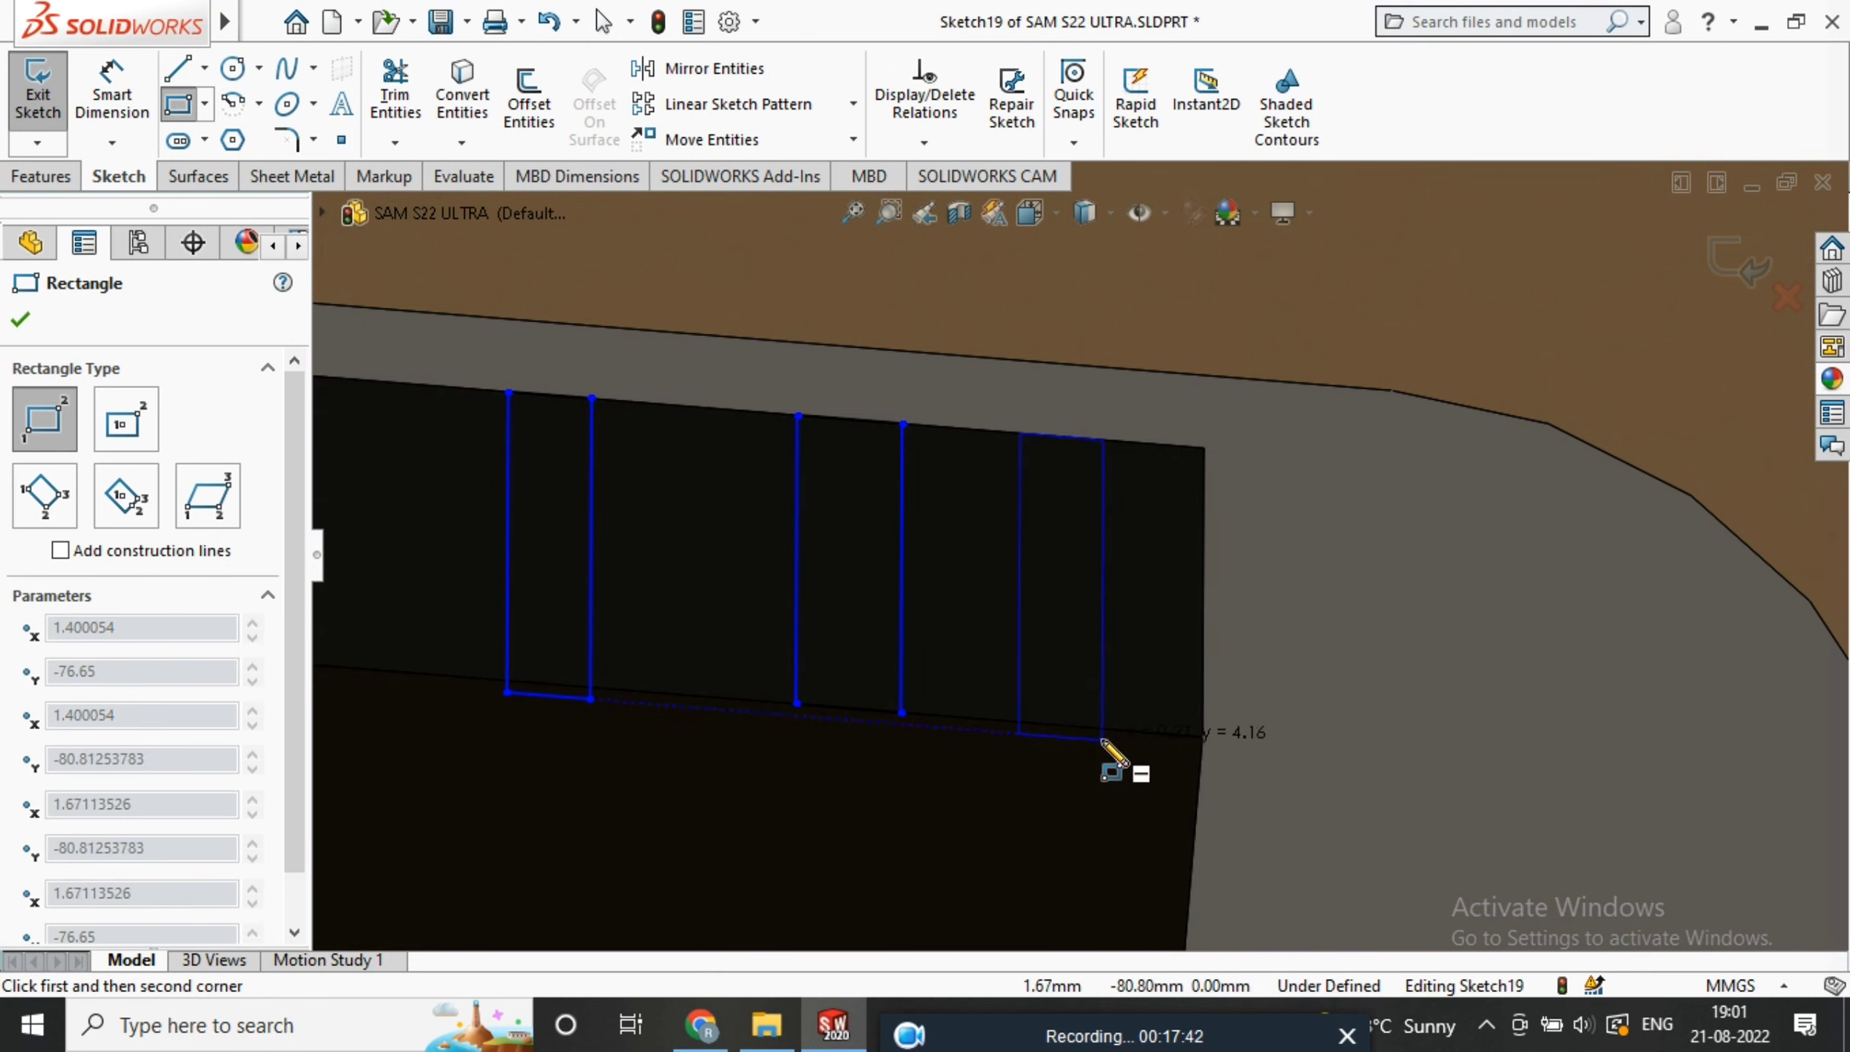
pyautogui.scroll(3, 1107, 742)
pyautogui.moveTo(1106, 743); pyautogui.dragTo(1109, 763, button='middle')
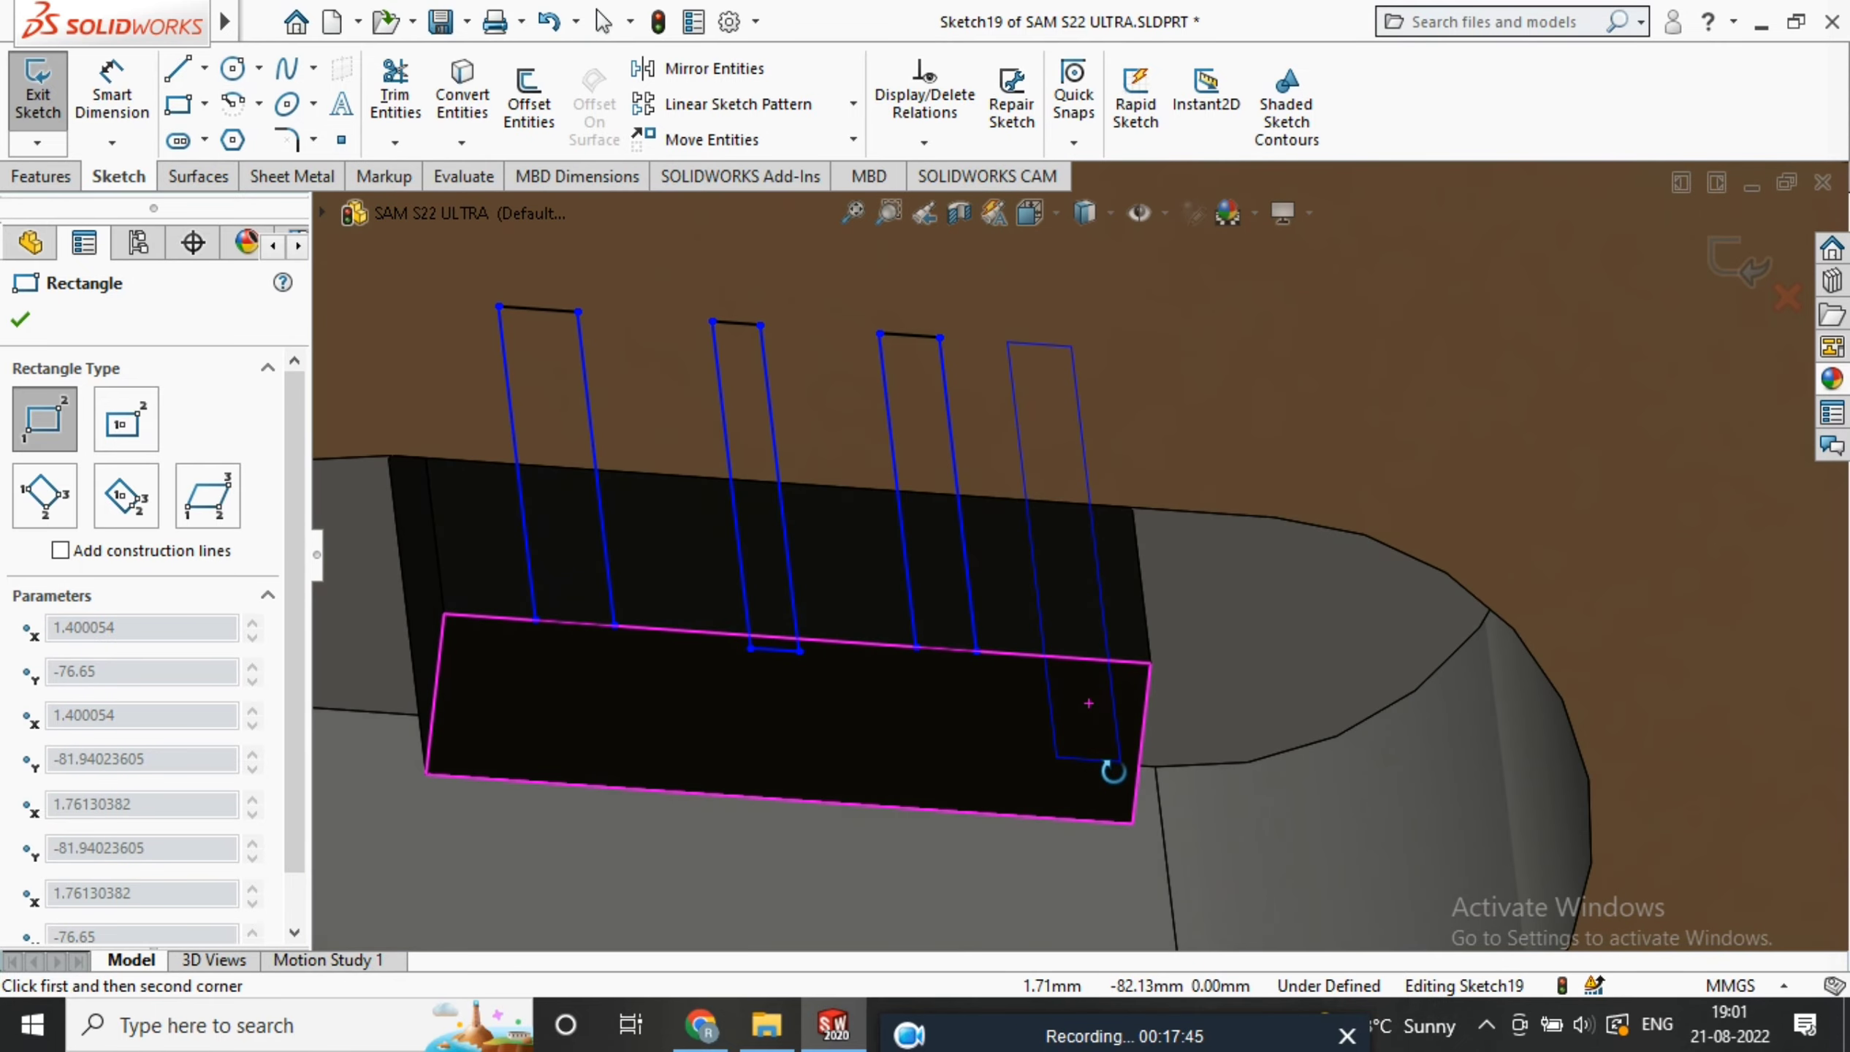
pyautogui.click(1115, 663)
pyautogui.scroll(5, 1145, 734)
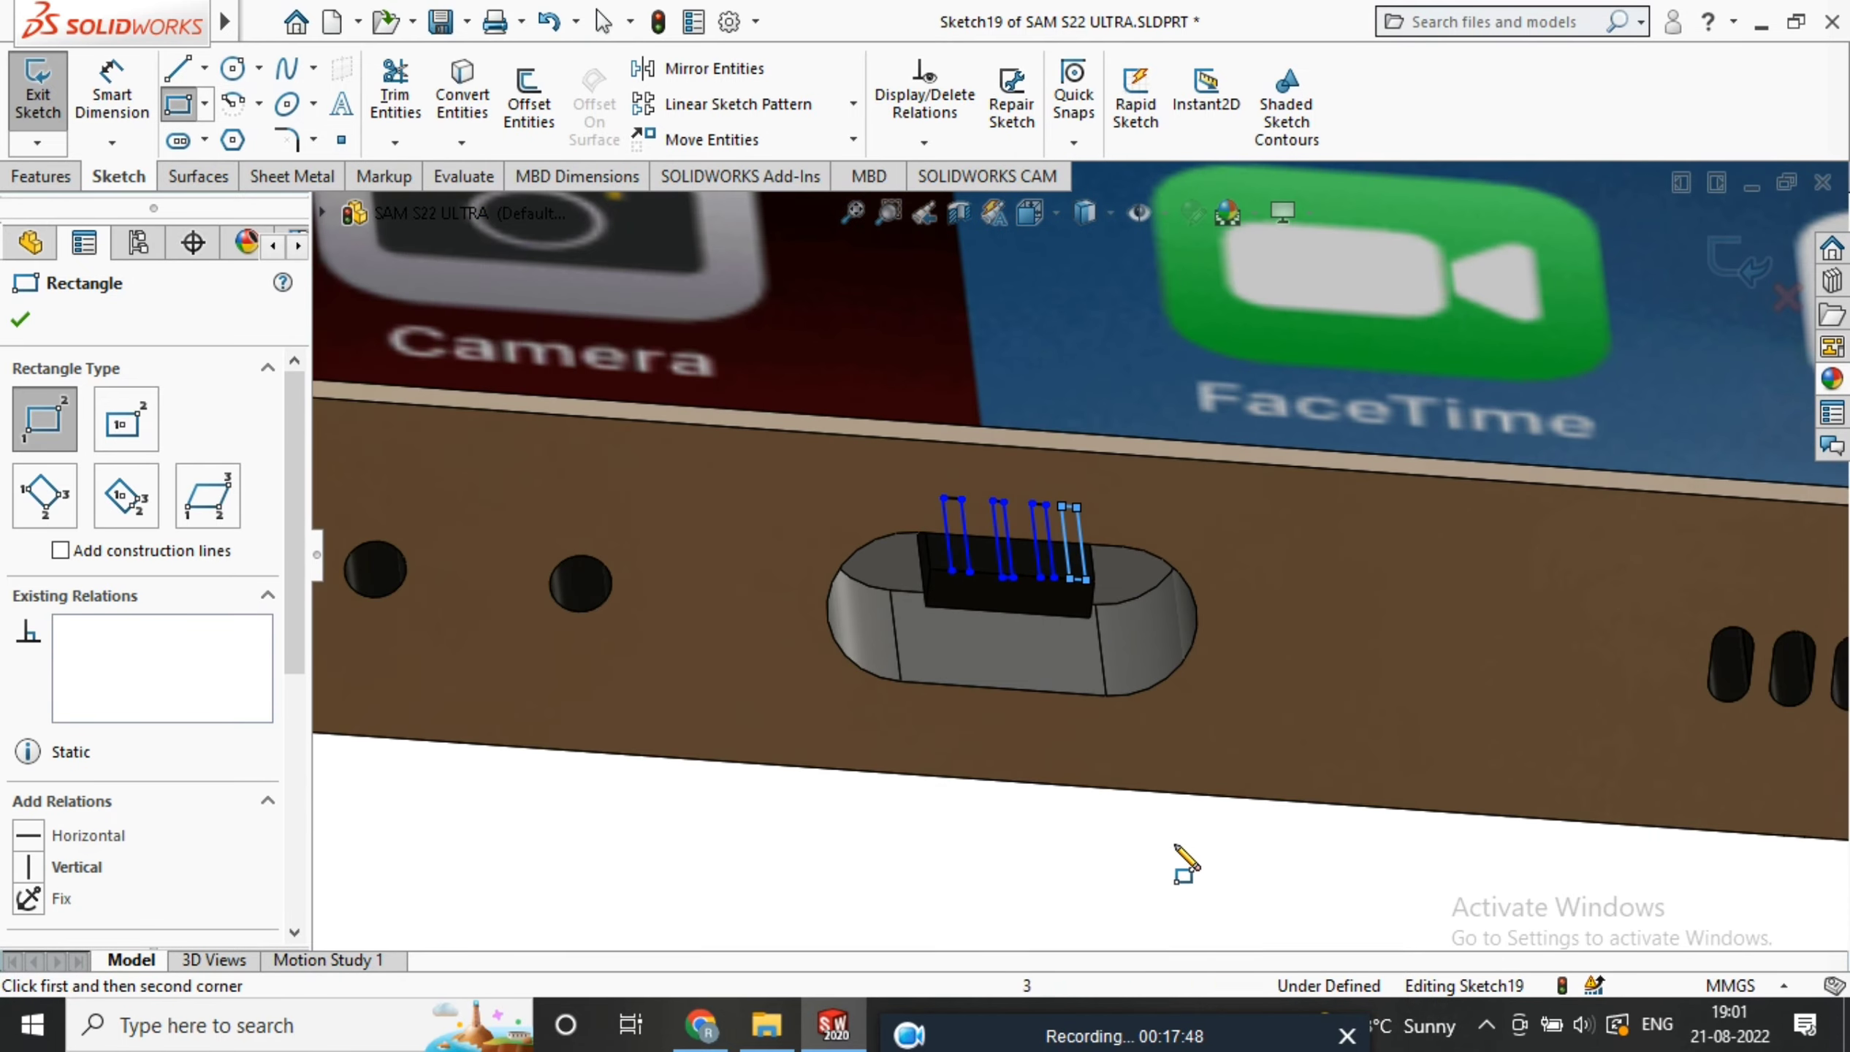
pyautogui.rightClick(1228, 870)
pyautogui.click(1296, 796)
pyautogui.rightClick(1202, 845)
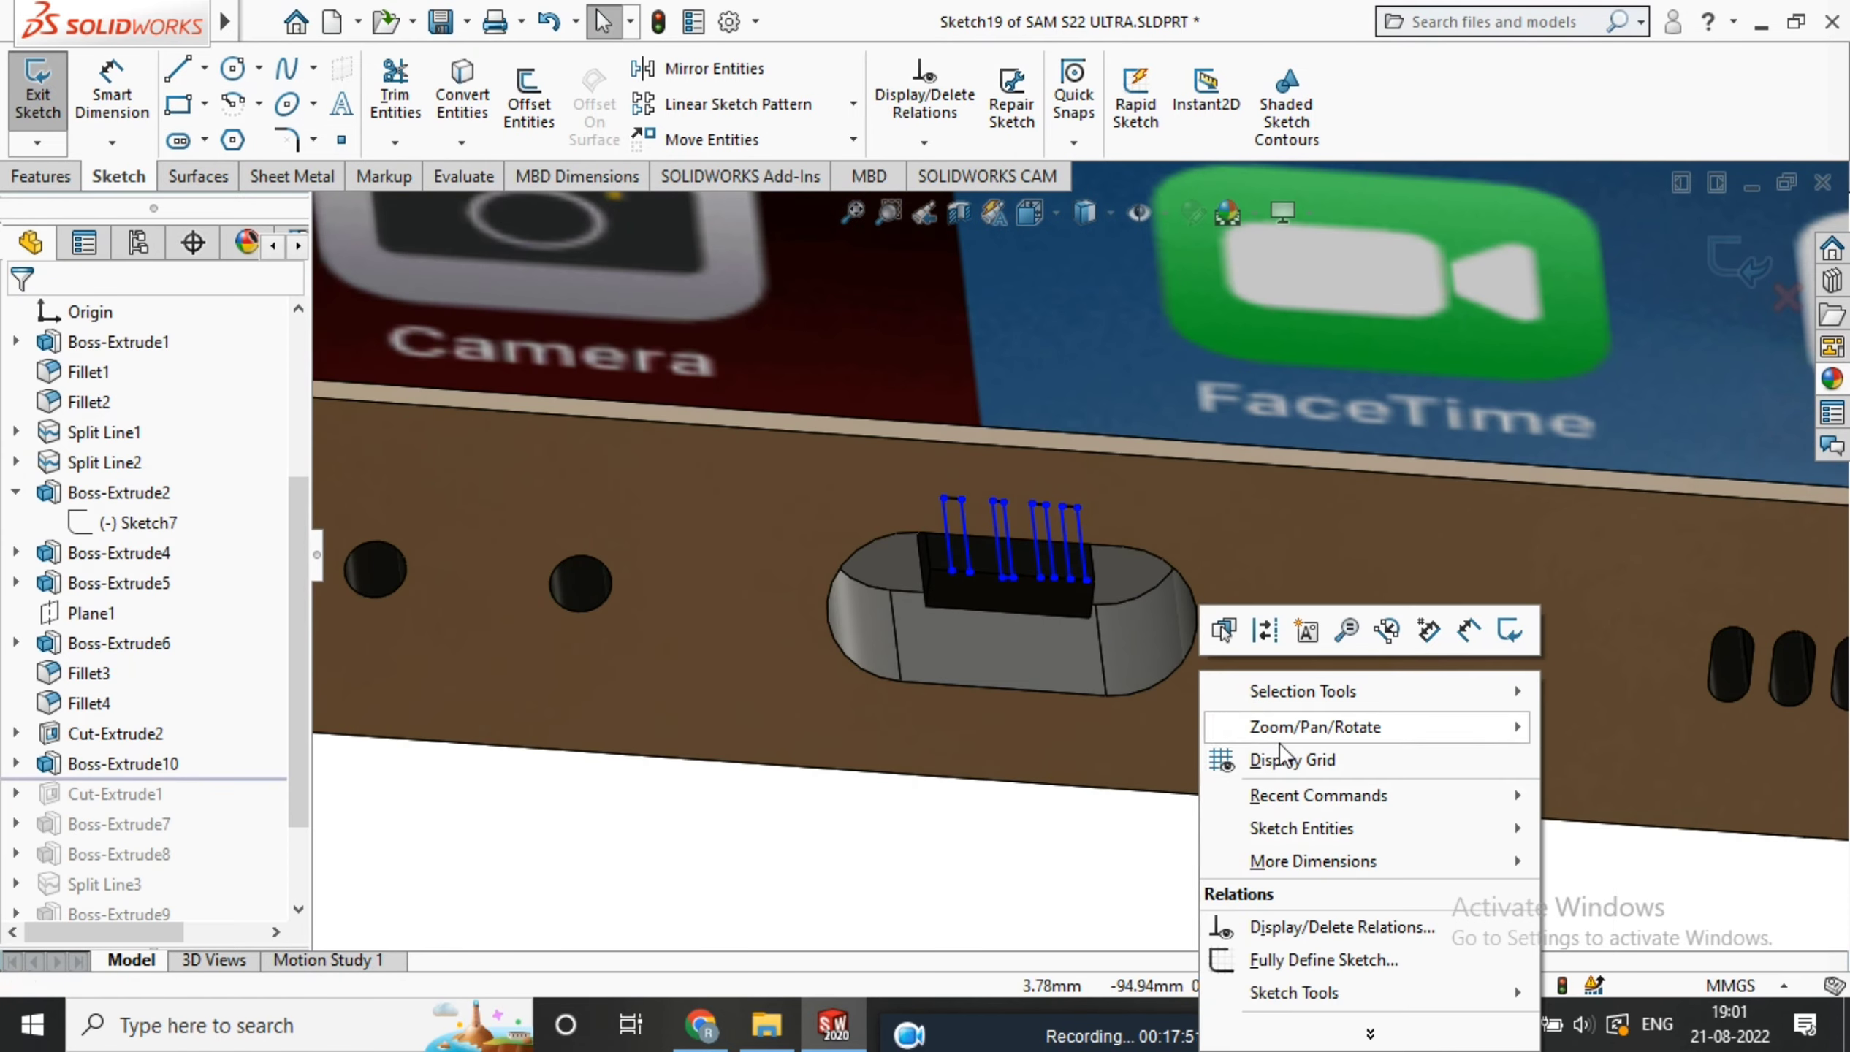
# Make the second strip's overhanging short line collinear with the connector's front edge
pyautogui.scroll(-6, 1000, 880)
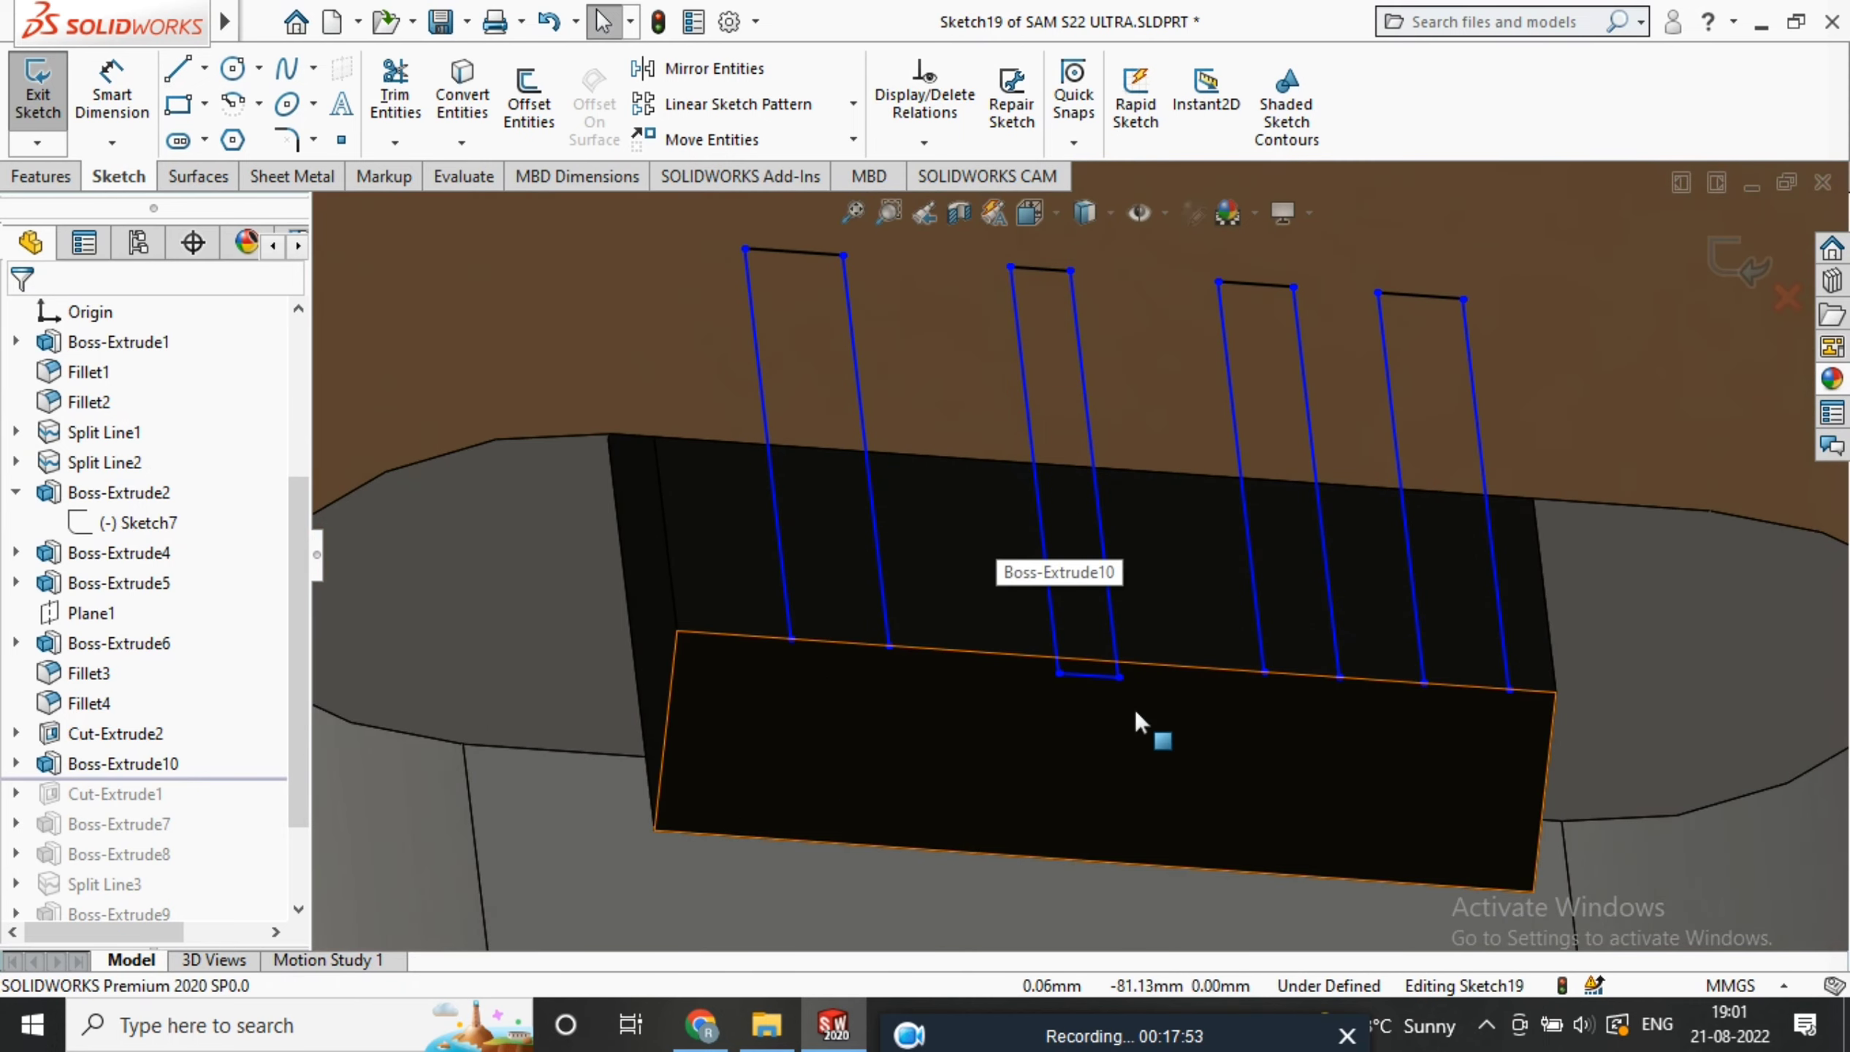
pyautogui.click(1106, 678)
pyautogui.keyDown('ctrl'); pyautogui.click(1159, 663); pyautogui.keyUp('ctrl')
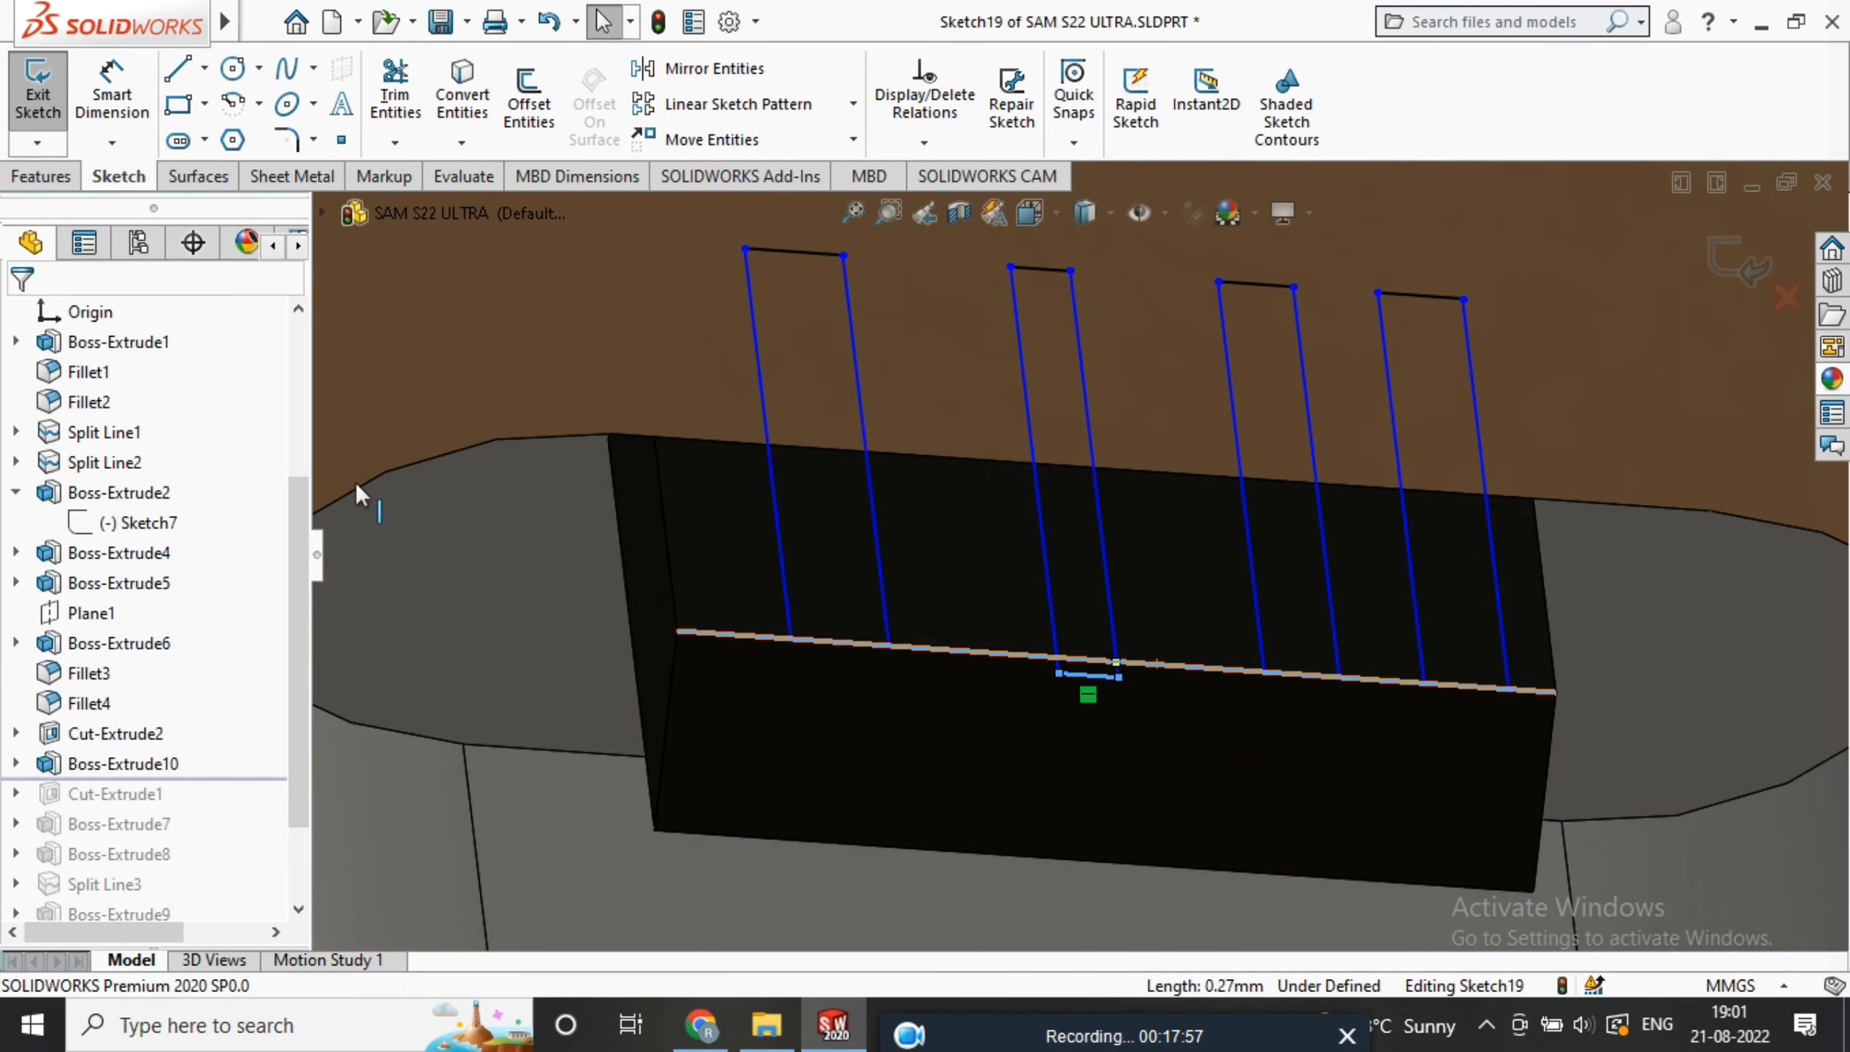
pyautogui.click(27, 762)
pyautogui.scroll(10, 874, 741)
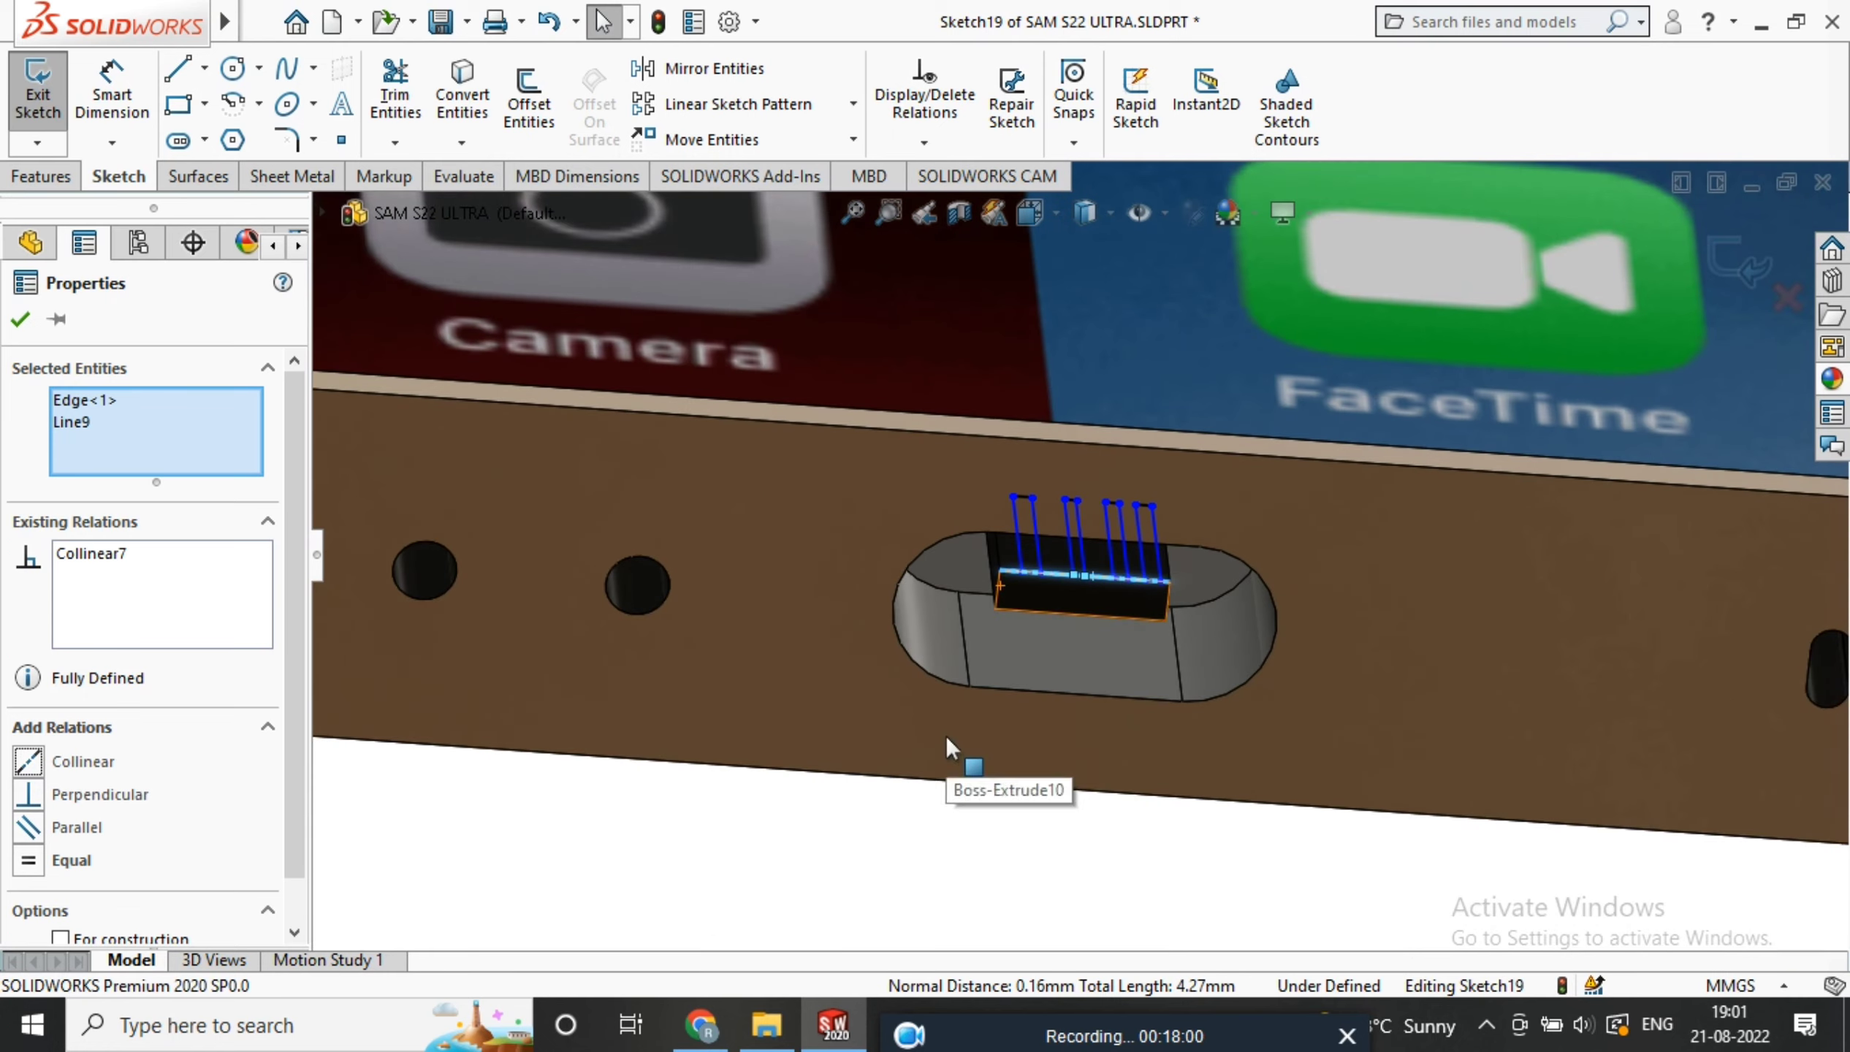
pyautogui.press('Escape')
# Extrude the four contact strip rectangles 0.001 mm in the first direction and 1.001 mm in the second direction, merging the result
pyautogui.click(42, 178)
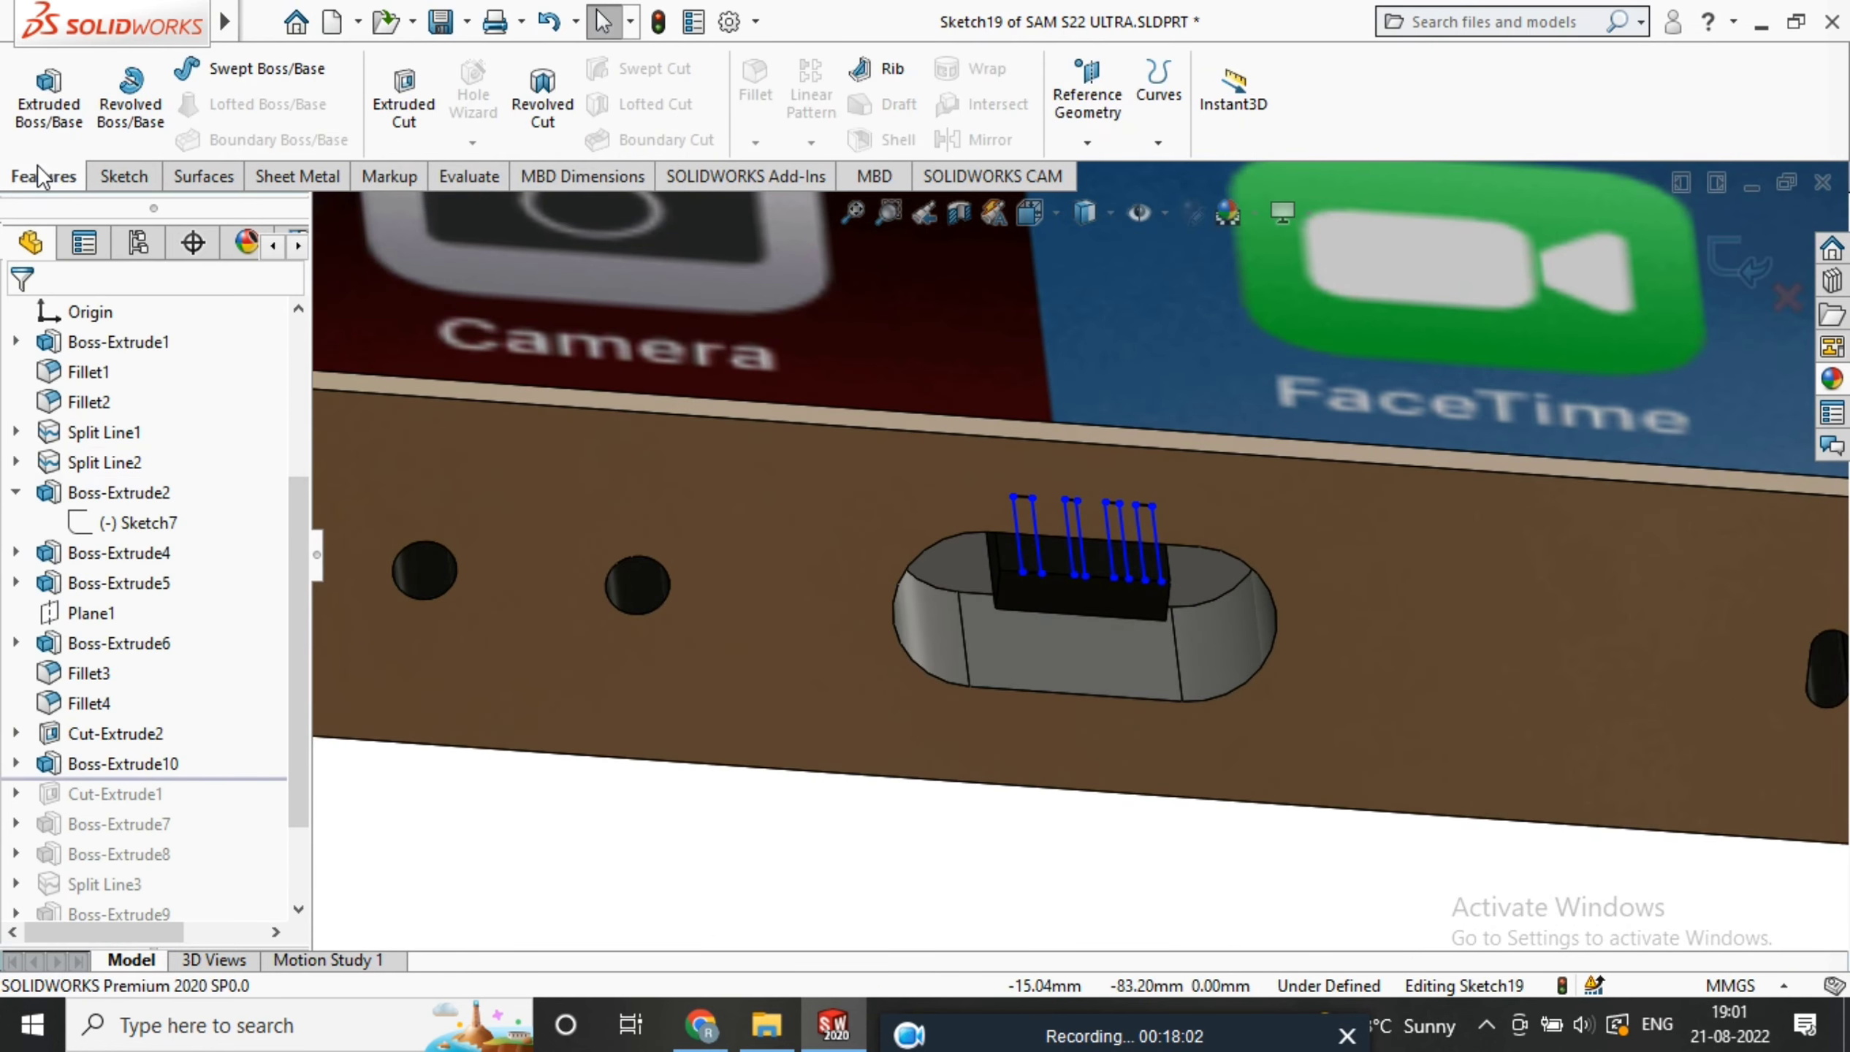
pyautogui.click(48, 83)
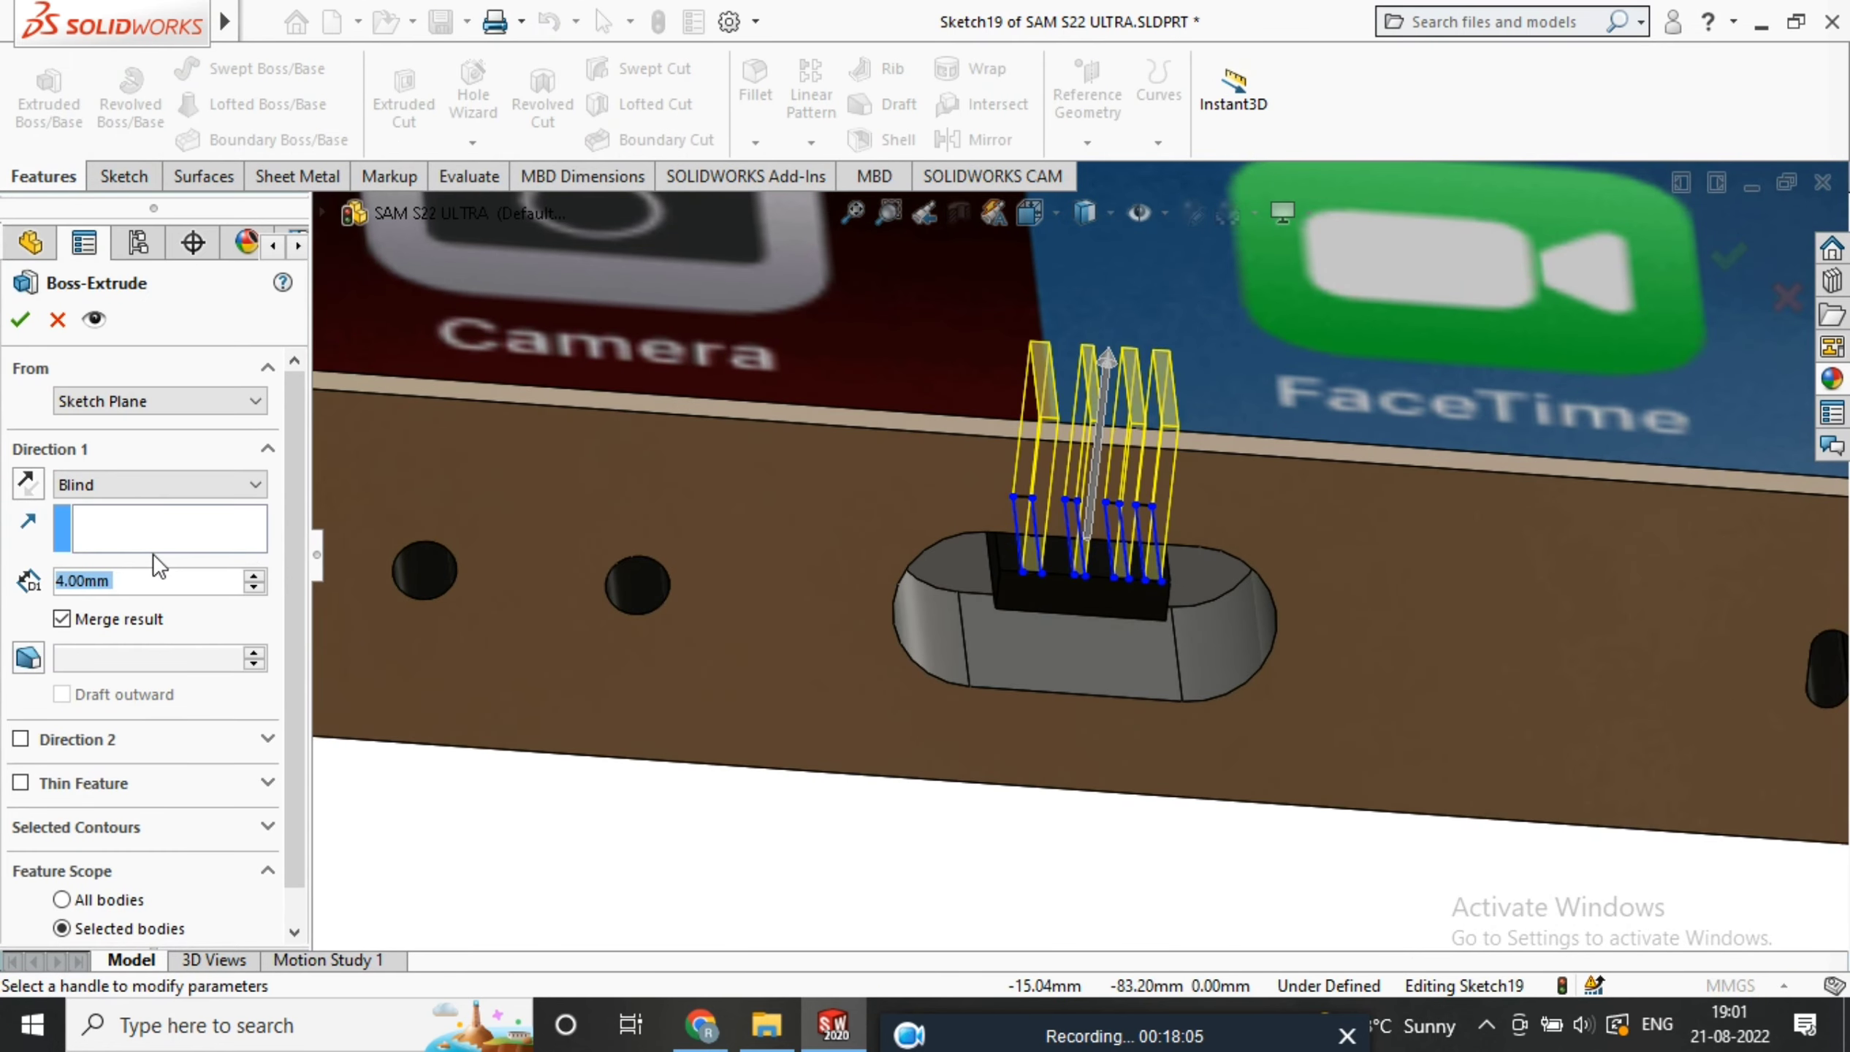
pyautogui.write('.001')
pyautogui.press('Return')
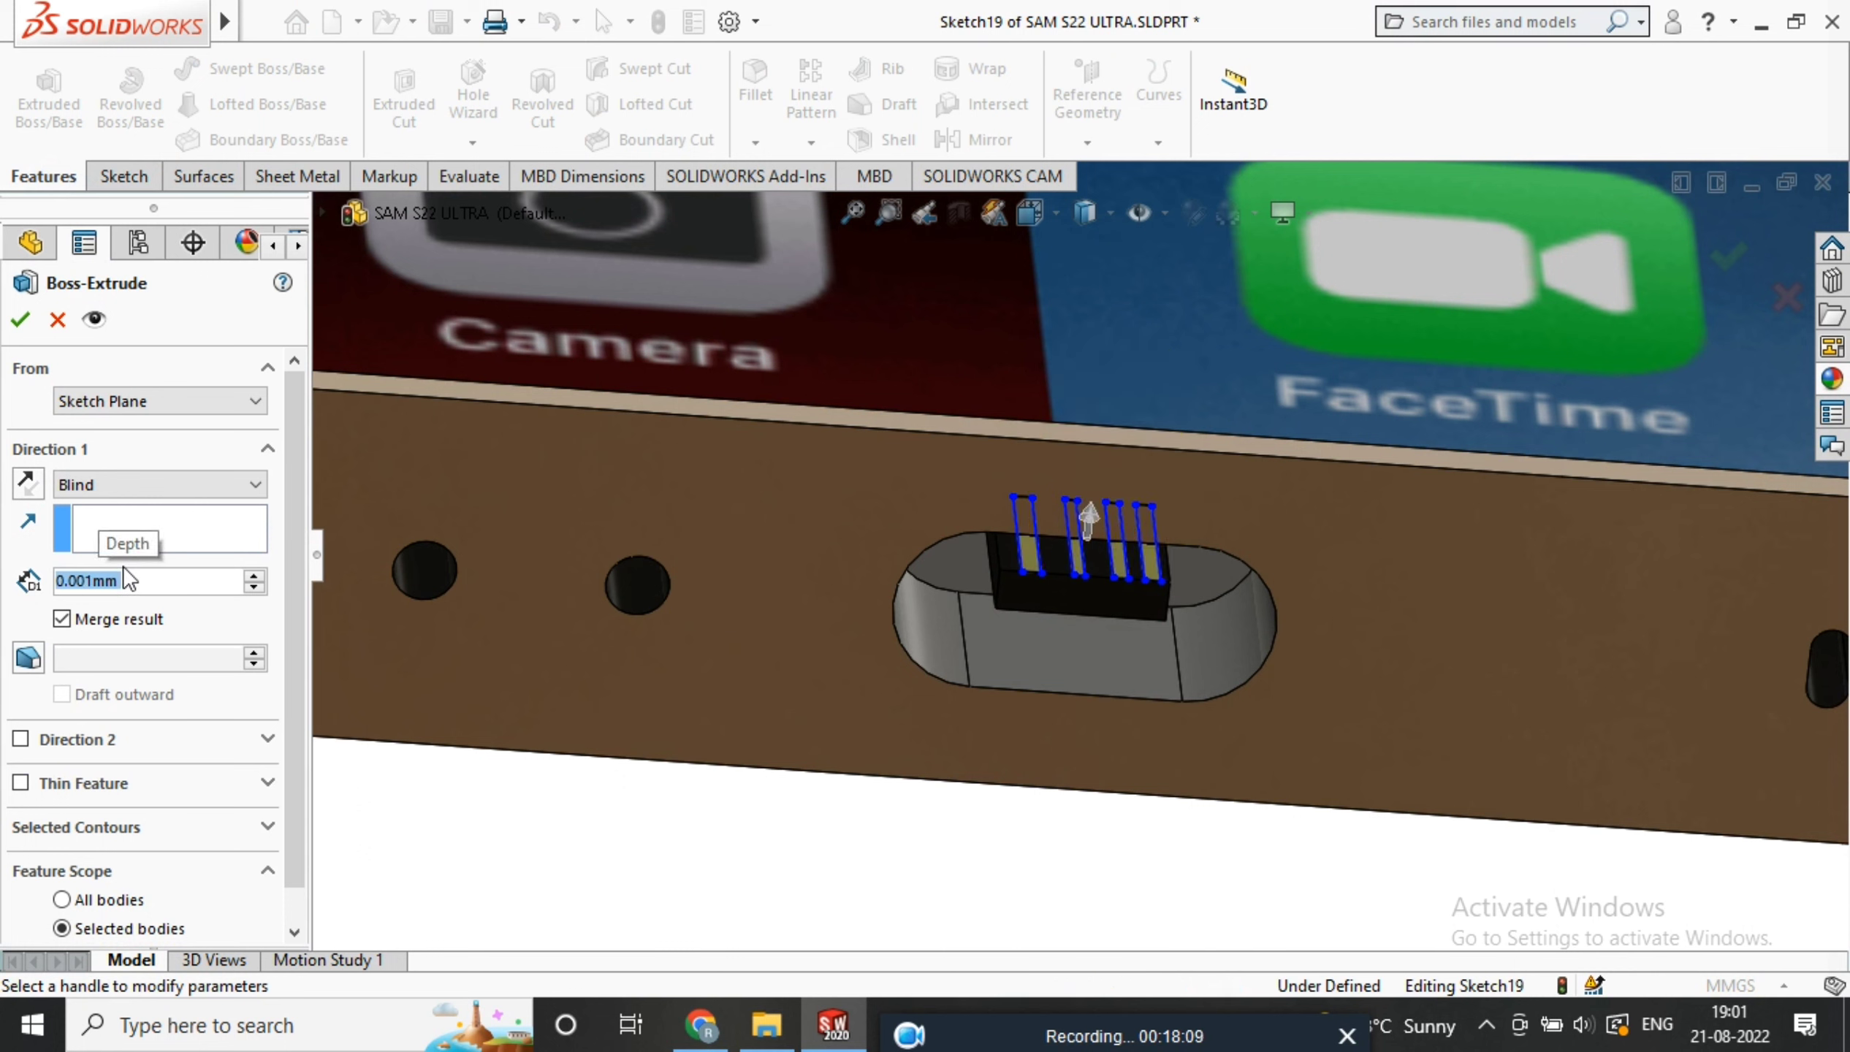
pyautogui.click(21, 739)
pyautogui.write('1.')
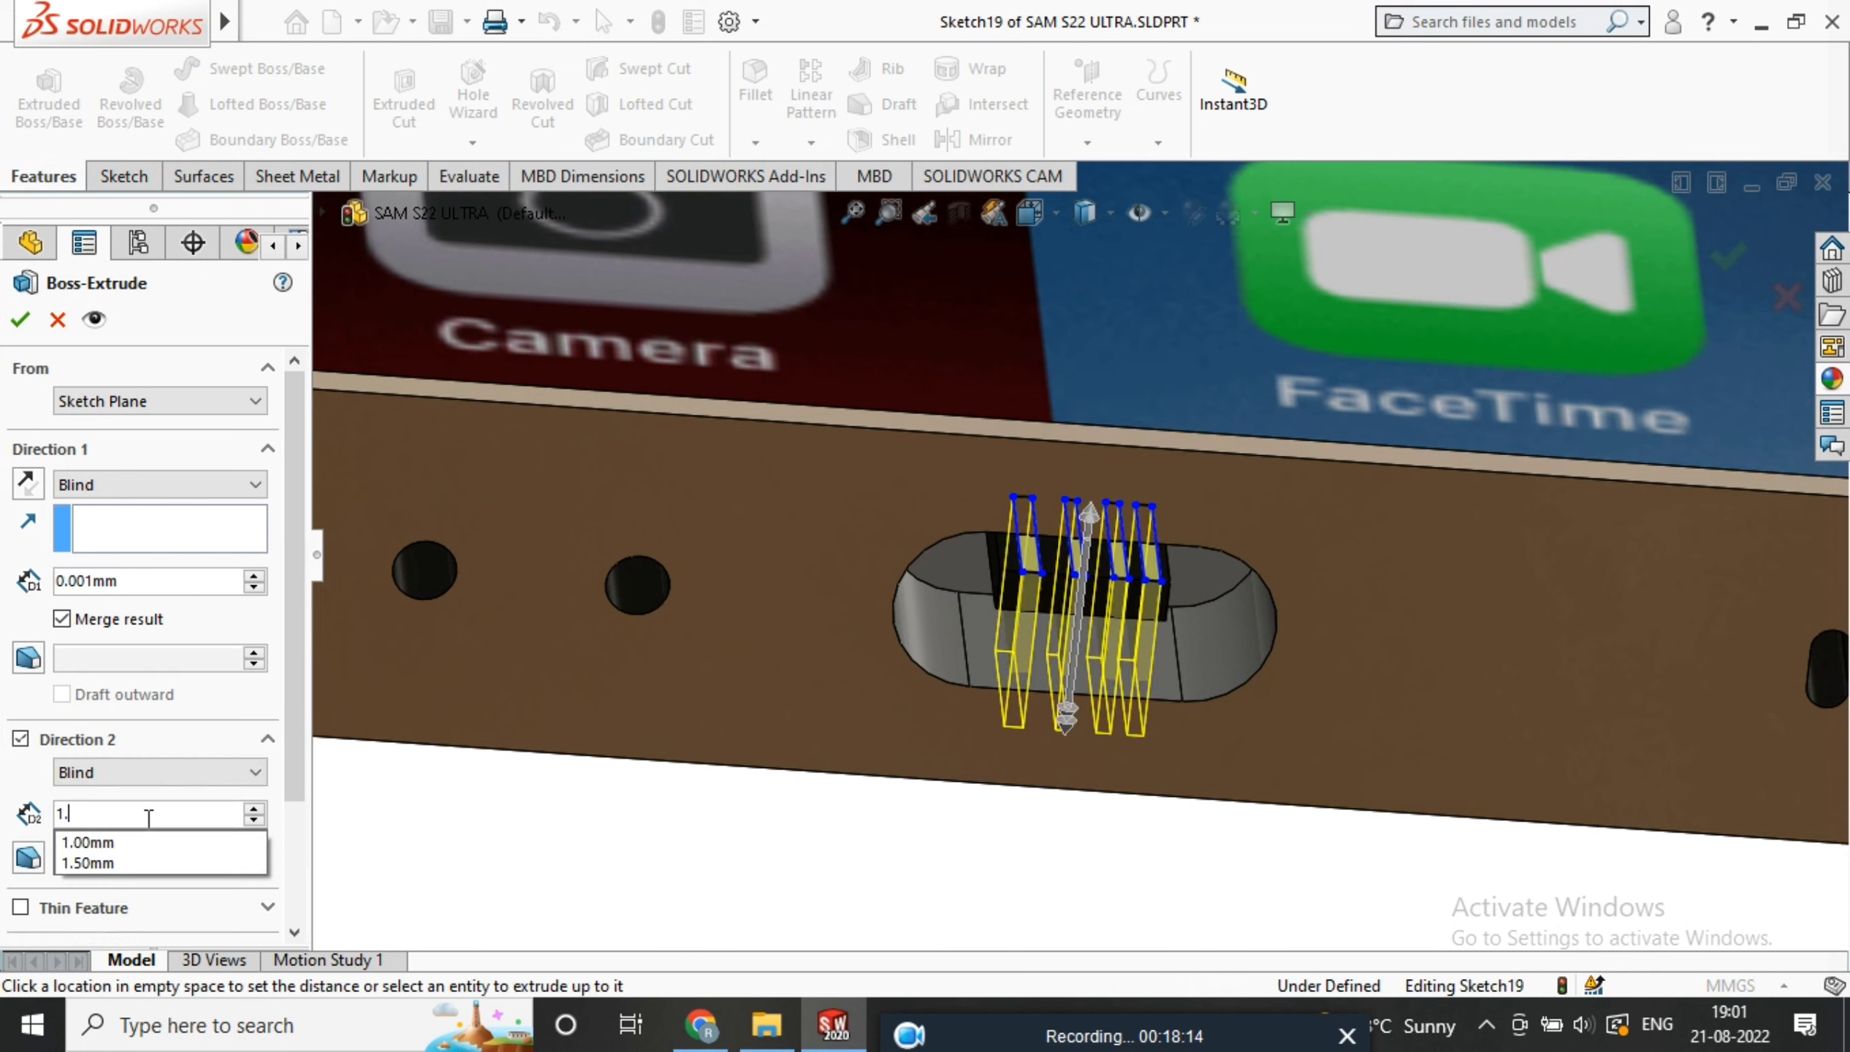
pyautogui.write('001')
pyautogui.press('Return')
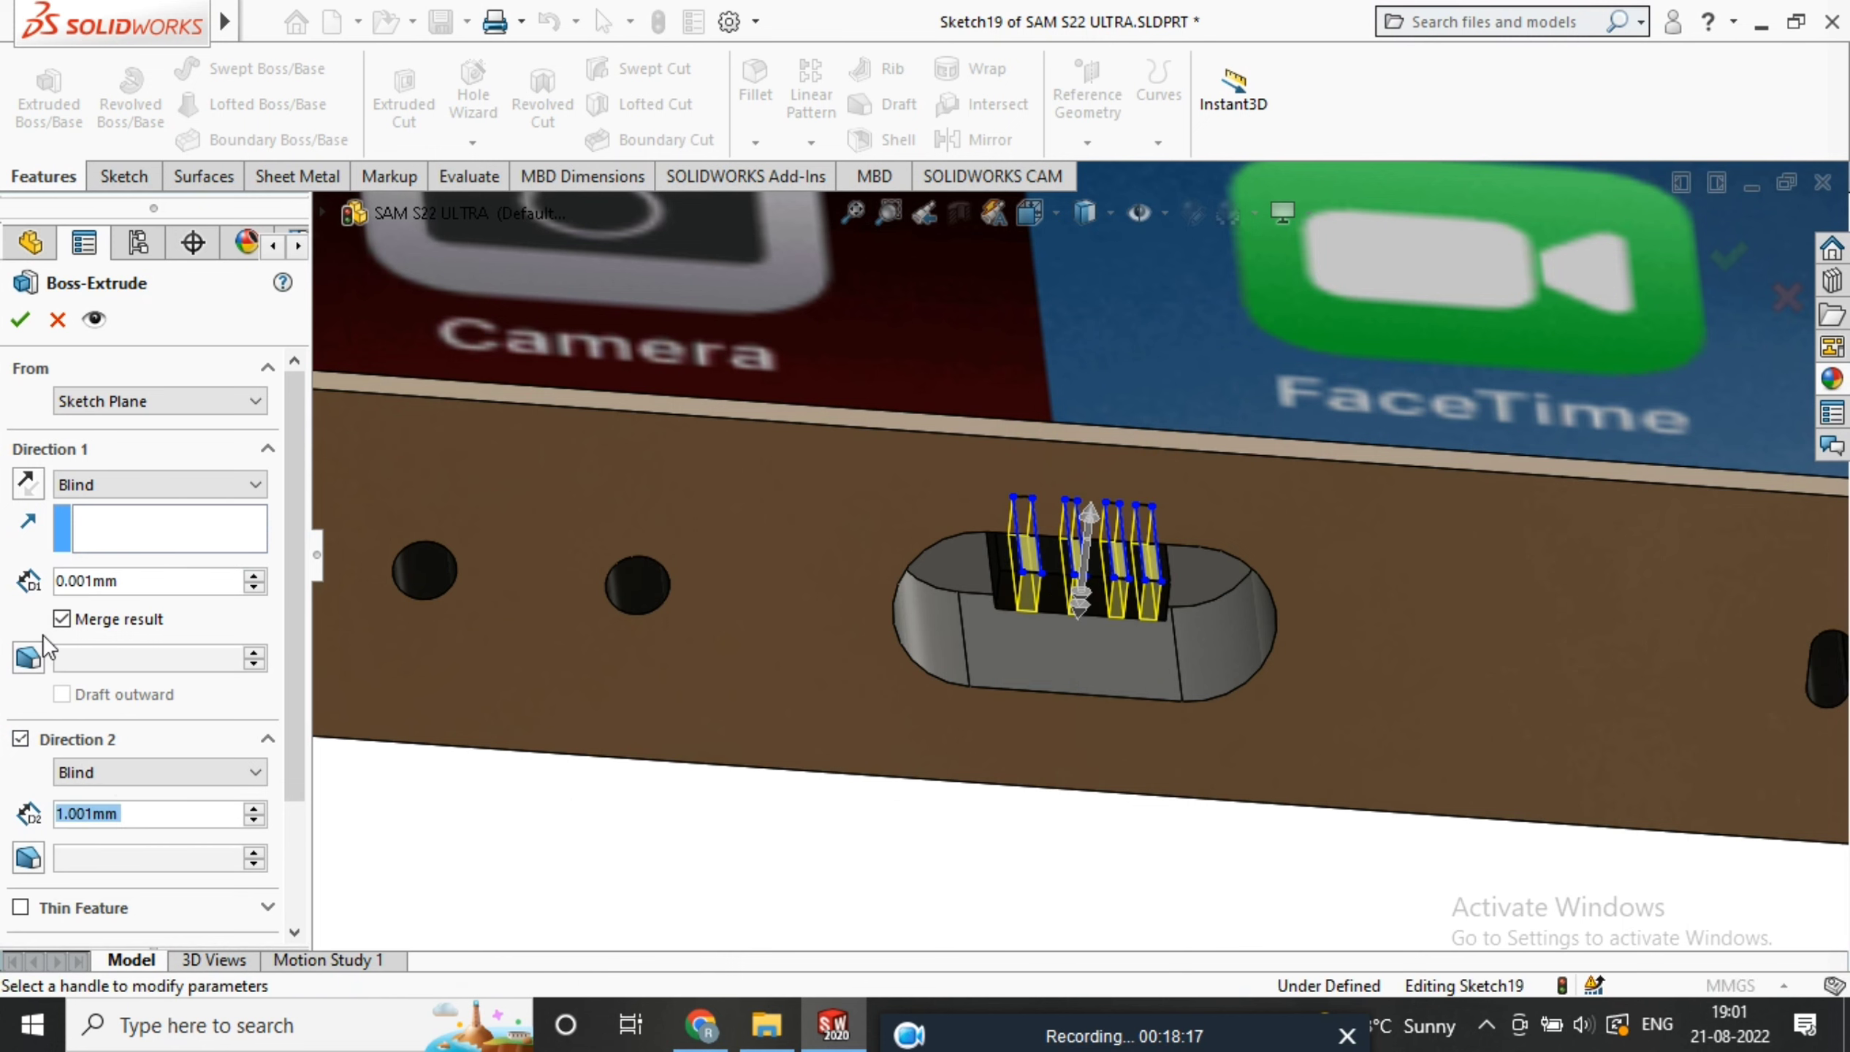
pyautogui.click(20, 321)
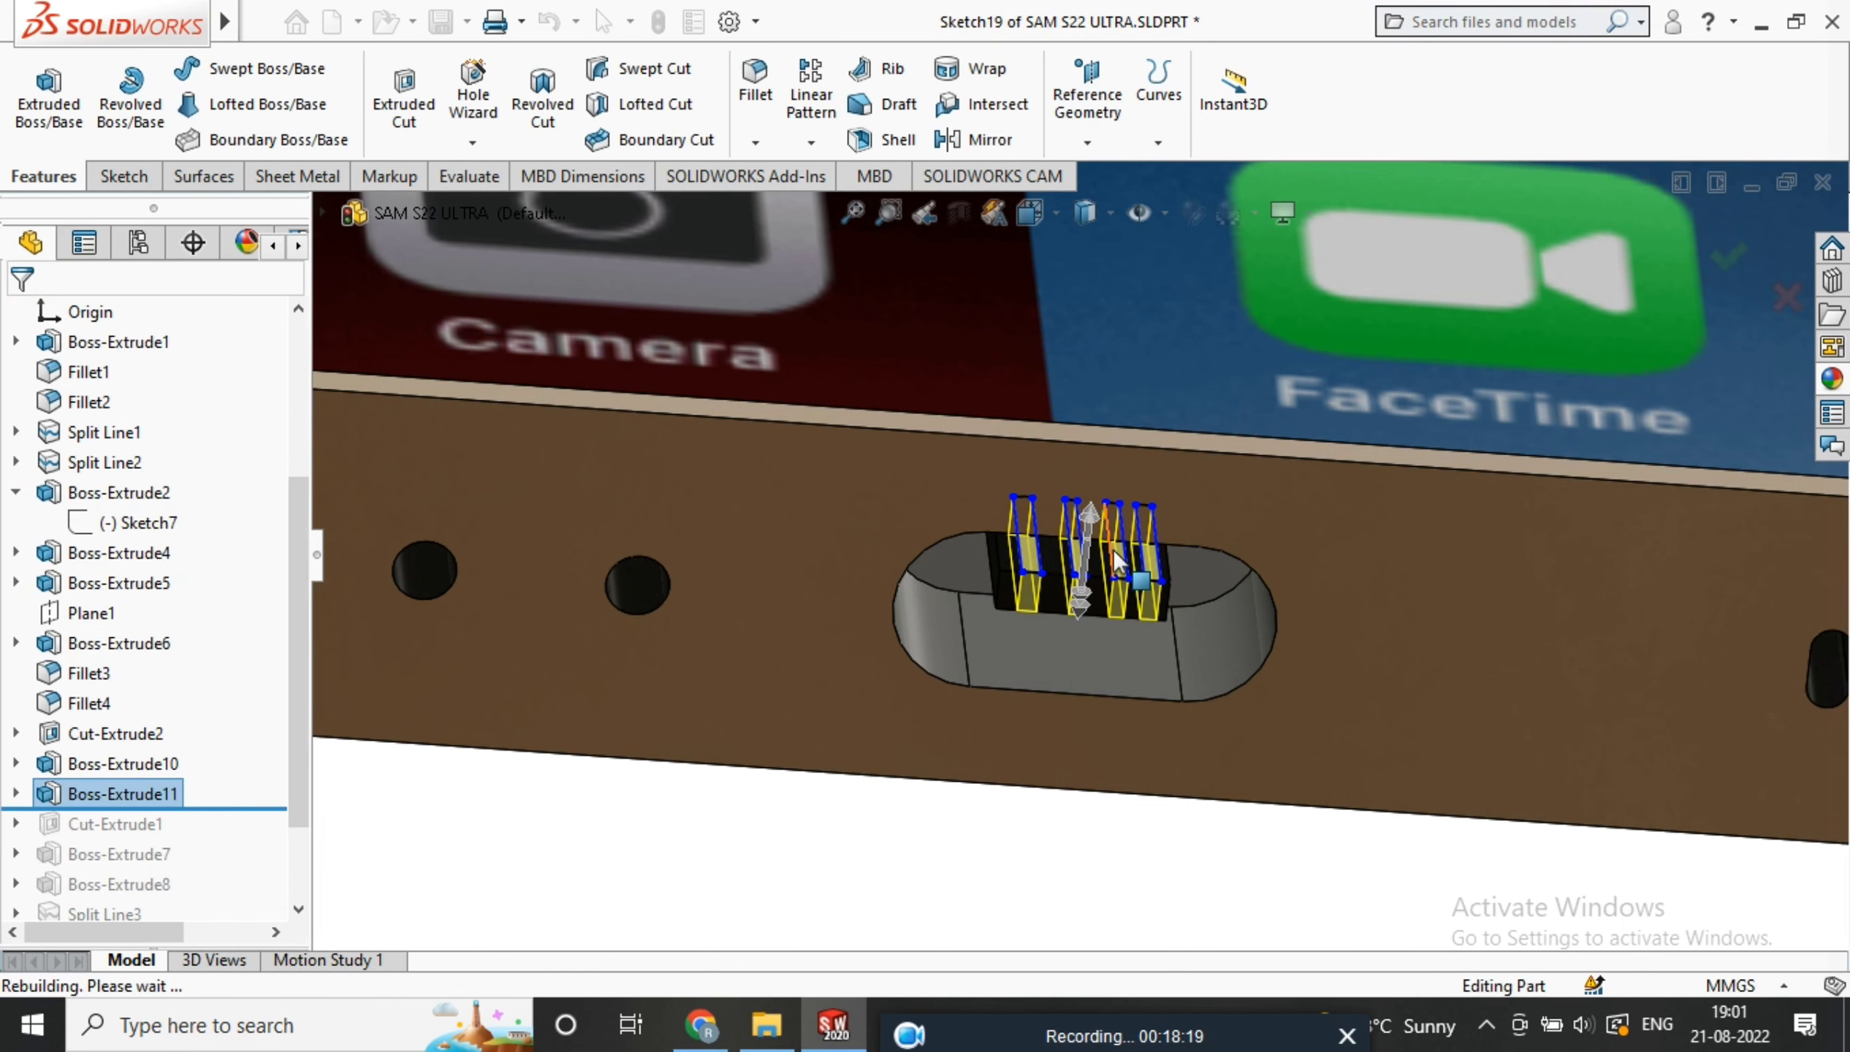
# Apply a brass metal appearance to the extruded contact strips in the charging port
pyautogui.moveTo(1113, 549); pyautogui.dragTo(1156, 519, button='middle')
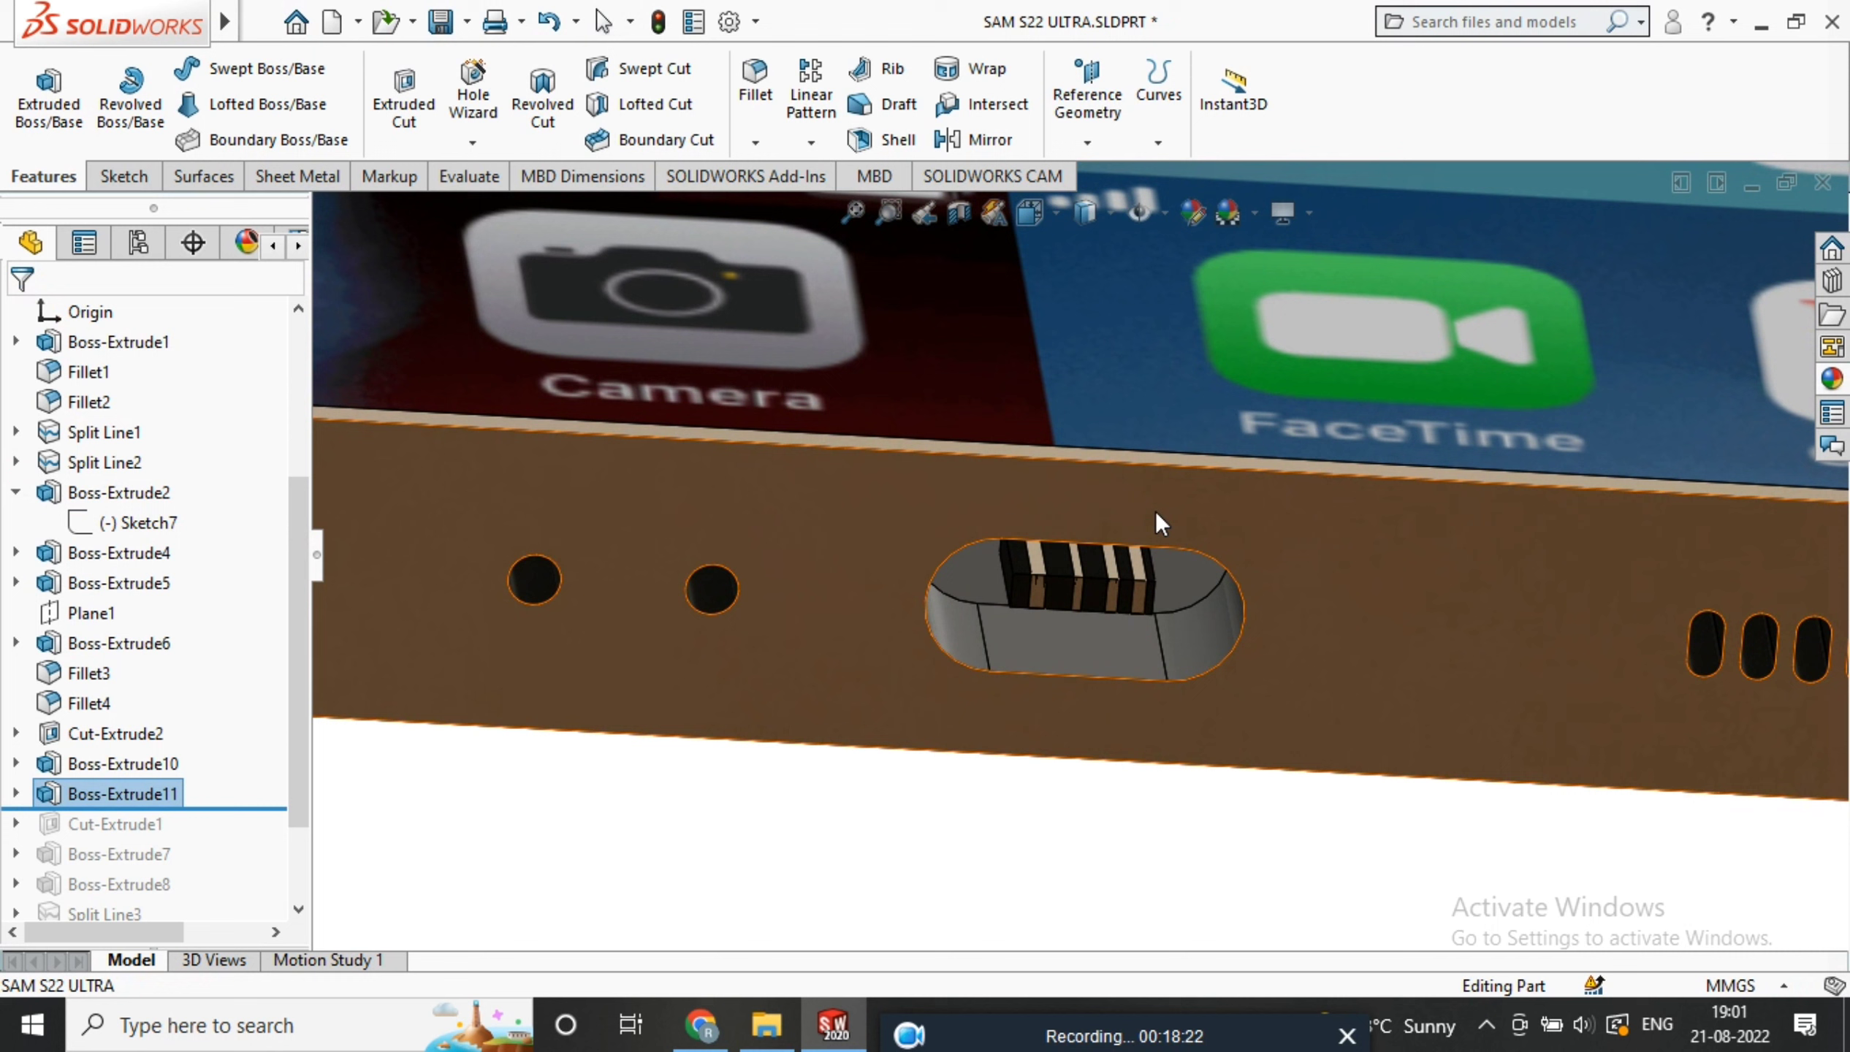
pyautogui.click(1832, 379)
pyautogui.click(1463, 297)
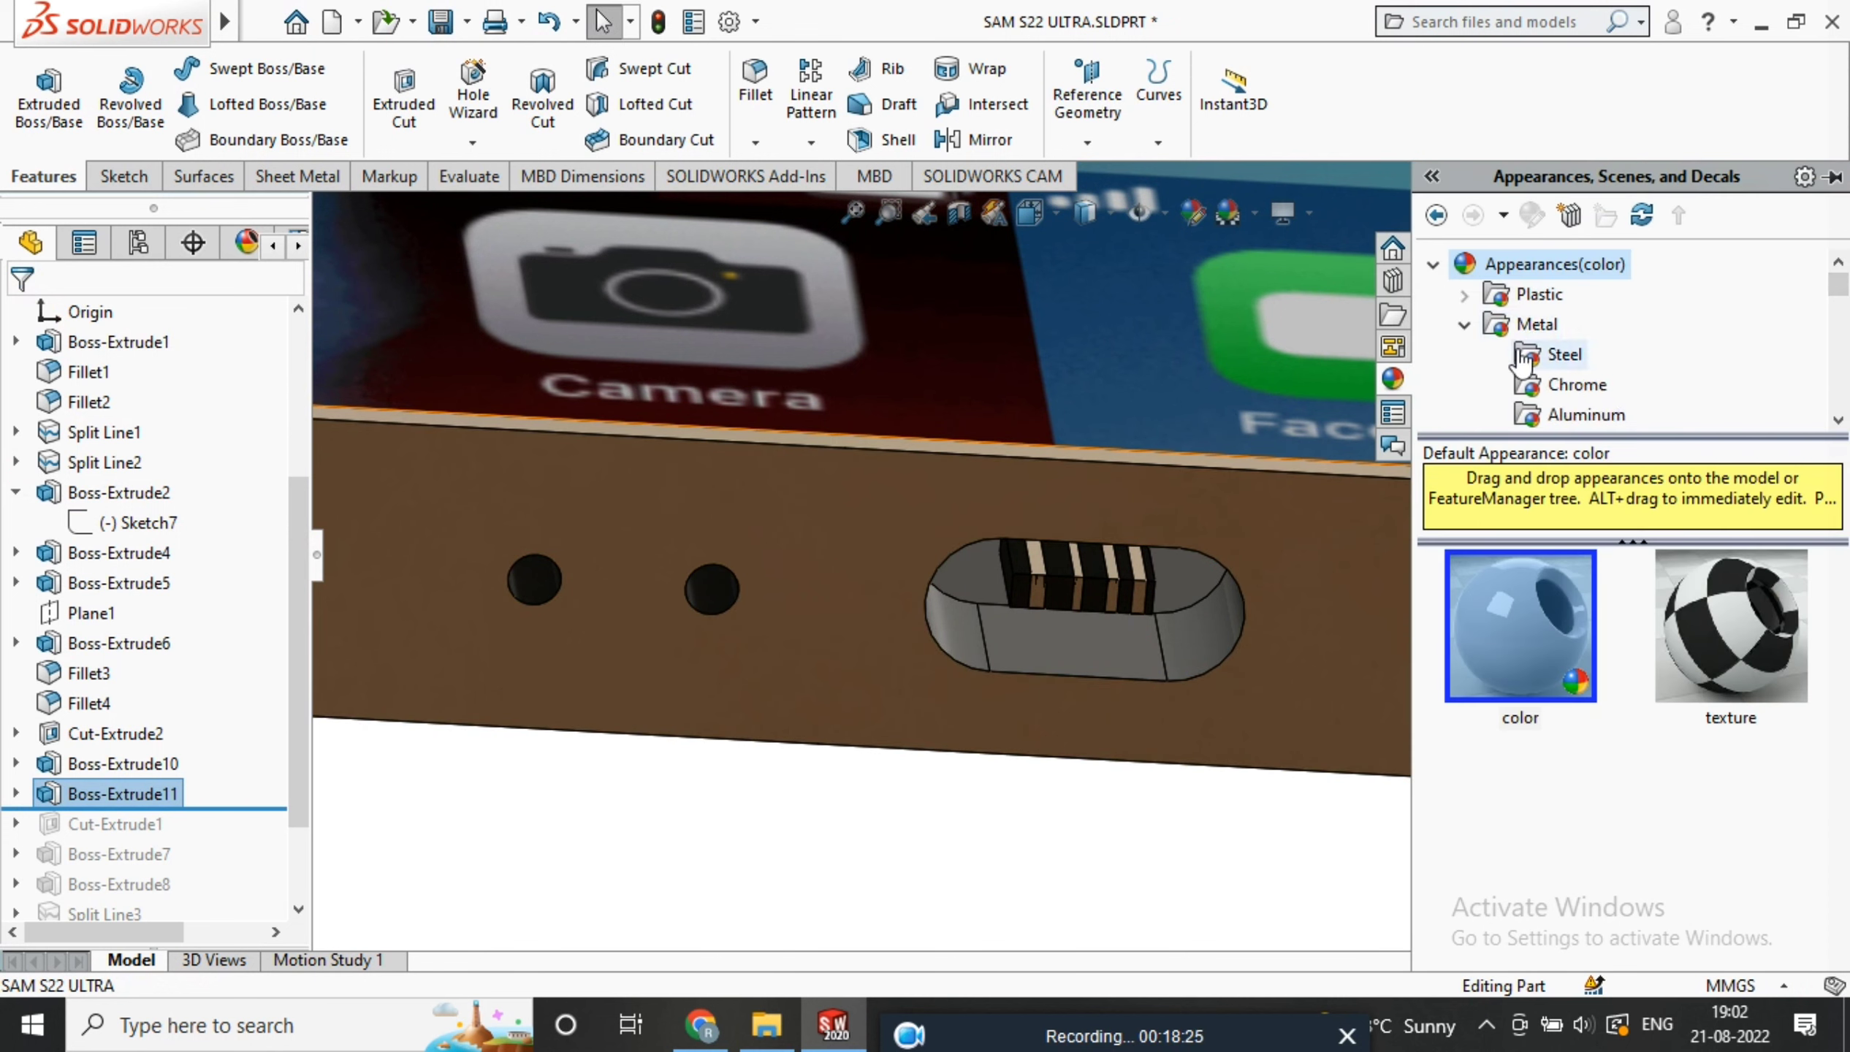
pyautogui.moveTo(1839, 298); pyautogui.dragTo(1843, 315)
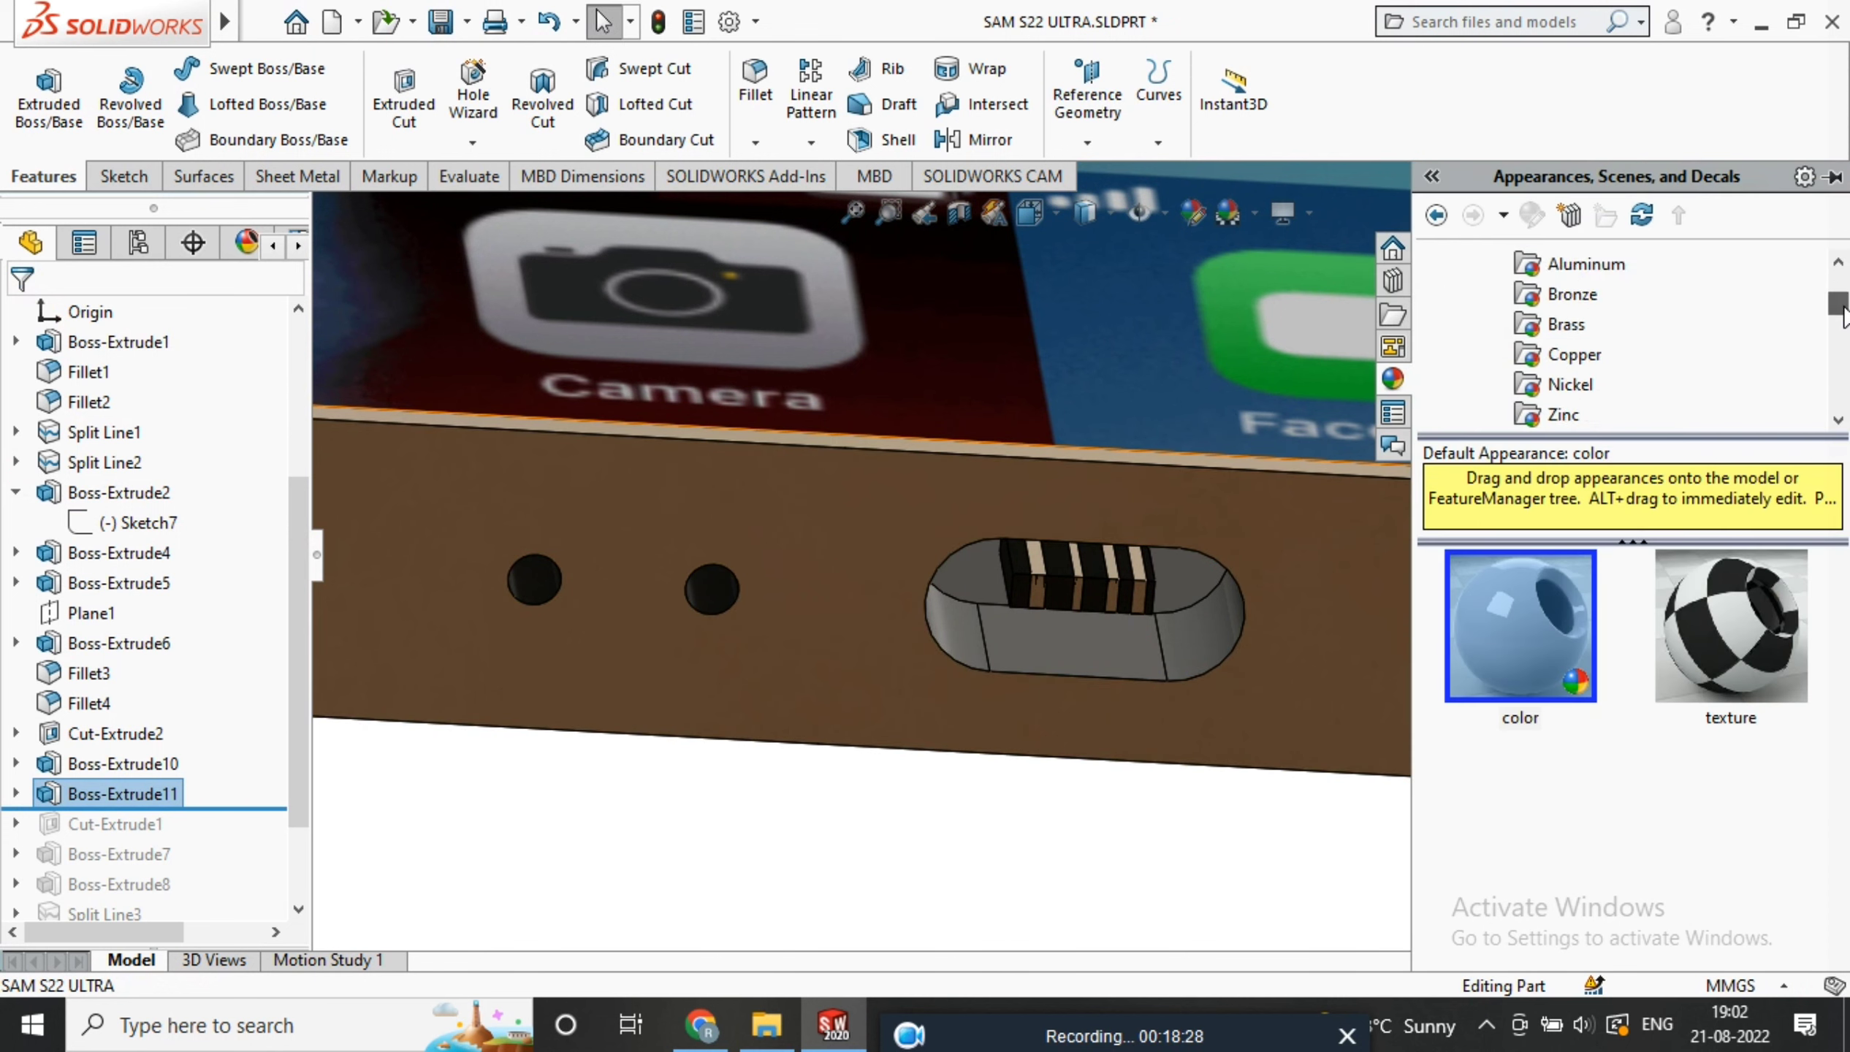
pyautogui.click(1571, 354)
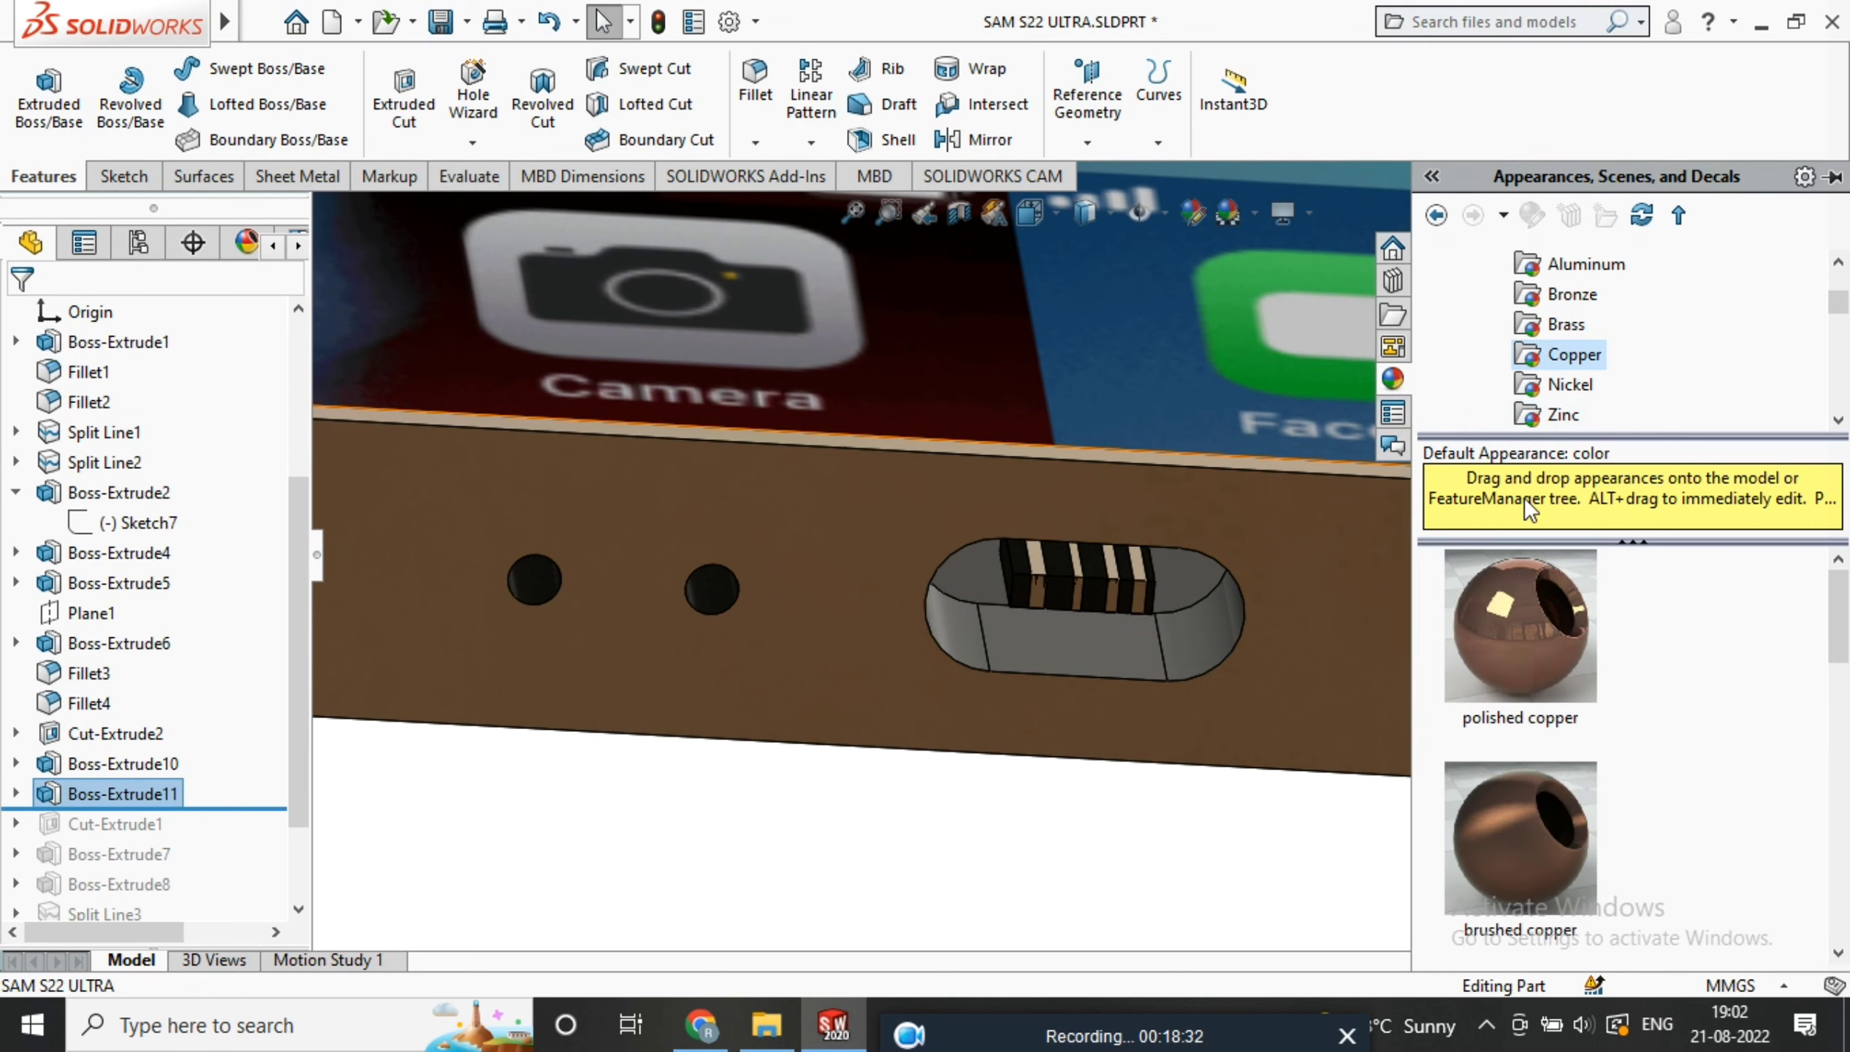
pyautogui.click(1558, 323)
pyautogui.moveTo(1544, 608); pyautogui.dragTo(1227, 831)
# Examine the coloured contact strips and the phone's bottom edge up close and from several angles
pyautogui.scroll(3, 1201, 697)
pyautogui.scroll(-8, 1105, 543)
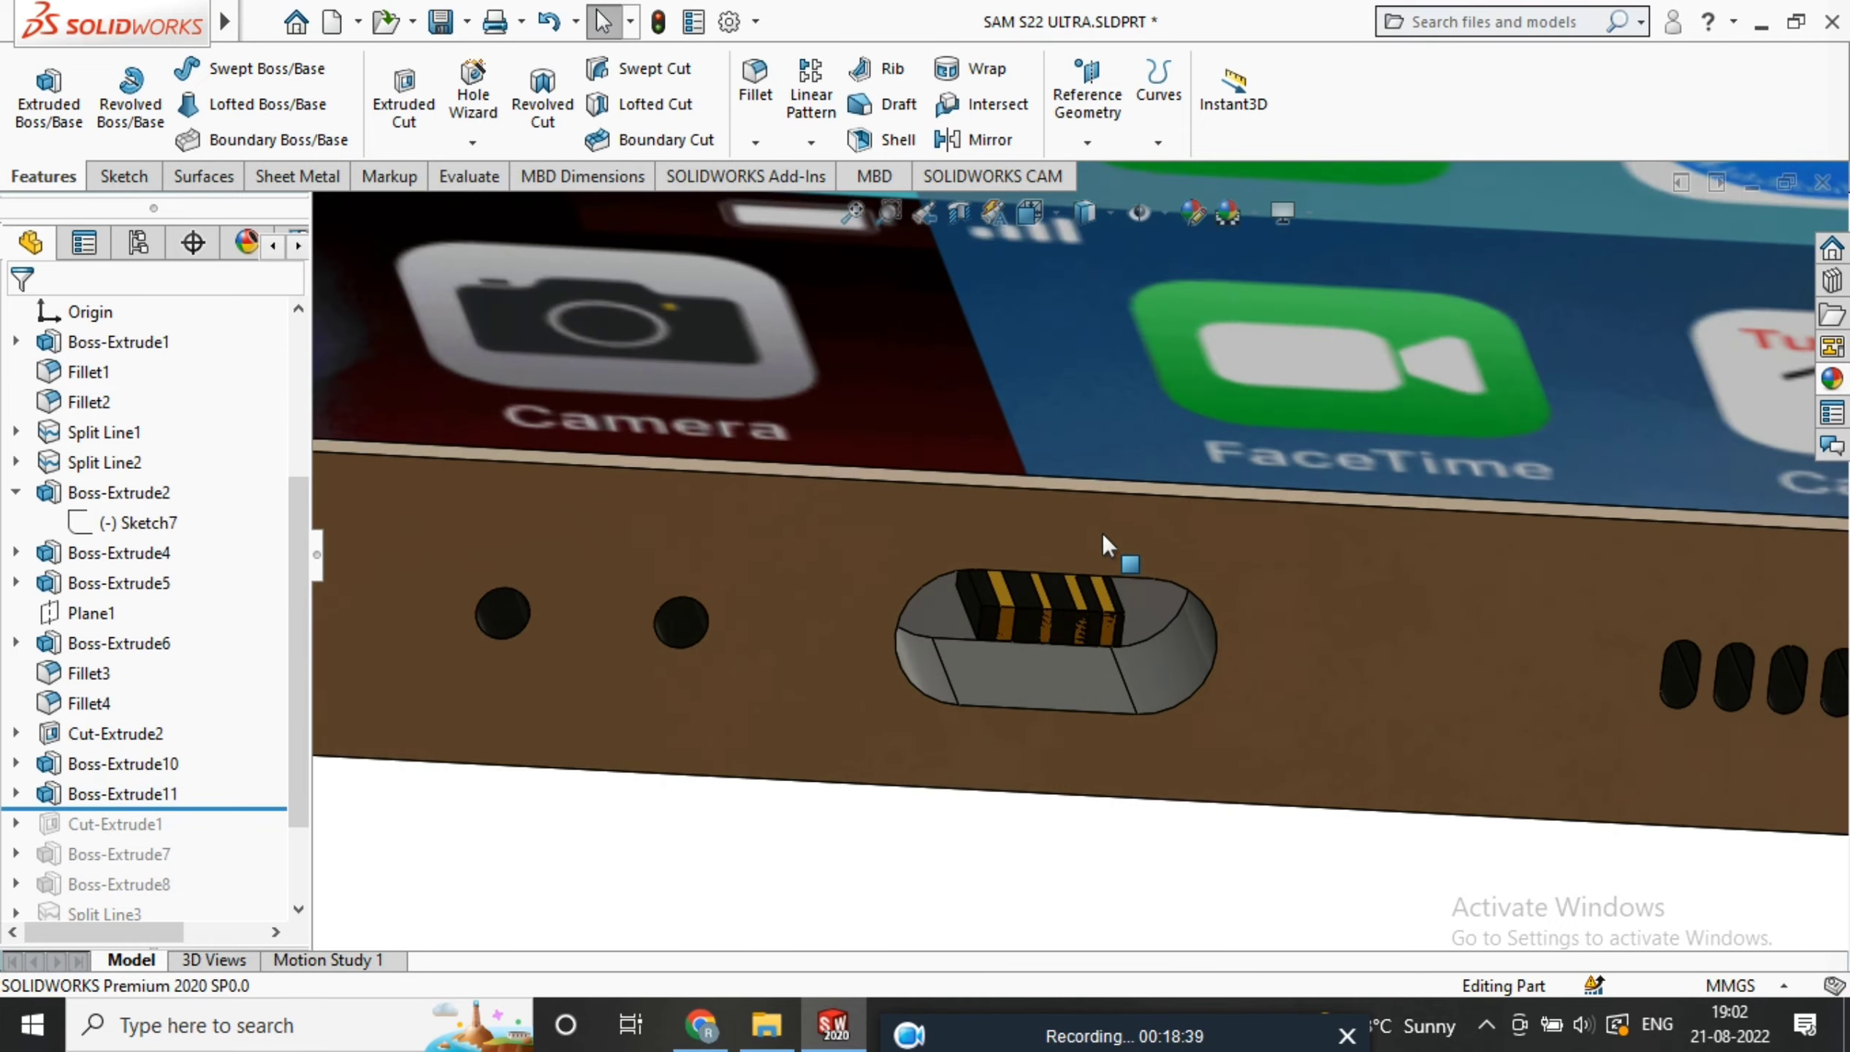
pyautogui.scroll(4, 1189, 555)
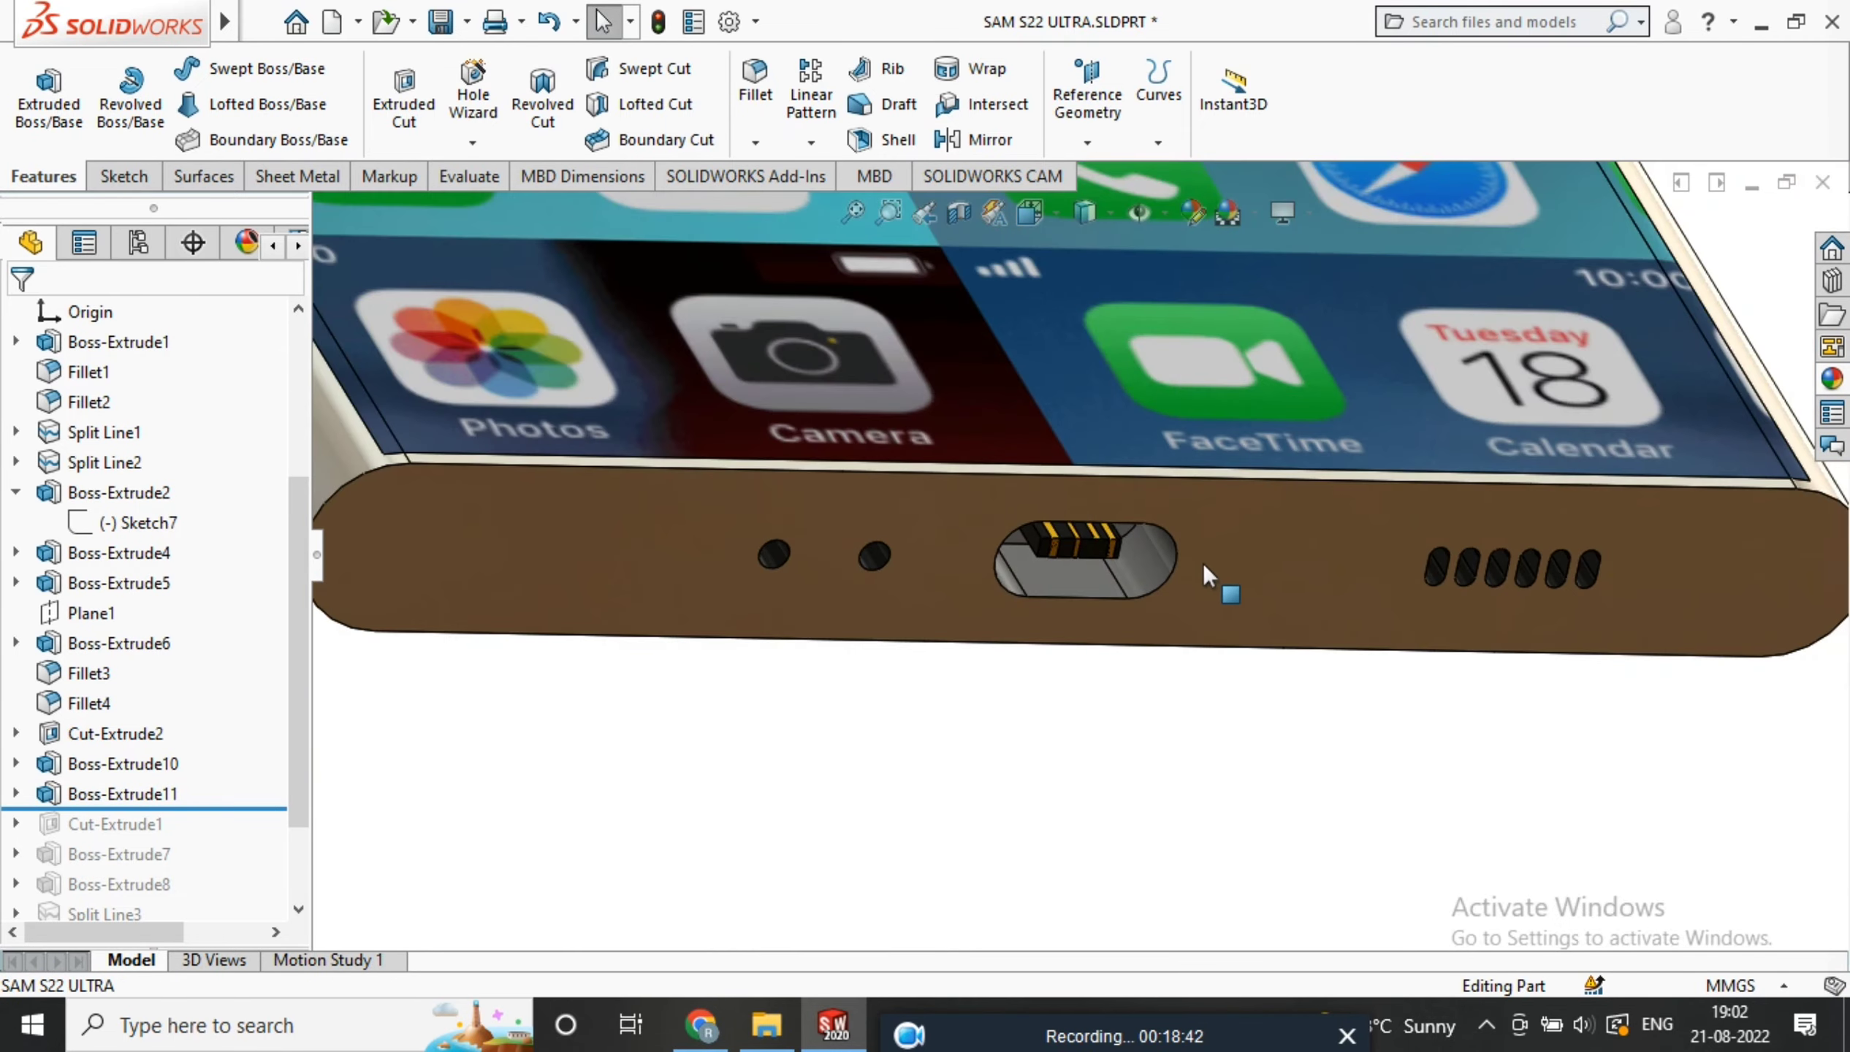
pyautogui.moveTo(1203, 565); pyautogui.dragTo(1184, 515, button='middle')
pyautogui.scroll(-5, 991, 579)
pyautogui.scroll(5, 1067, 609)
pyautogui.scroll(1, 1067, 610)
pyautogui.moveTo(1068, 621); pyautogui.dragTo(1080, 551, button='middle')
pyautogui.scroll(1, 1080, 658)
pyautogui.scroll(3, 1080, 658)
pyautogui.moveTo(1161, 675); pyautogui.dragTo(1104, 450, button='middle')
pyautogui.scroll(-4, 1114, 616)
pyautogui.scroll(3, 1120, 628)
# Sketch a horizontal straight slot on the bottom face from the outer round hole's centre, about 11.08 mm between centres and 2.92 mm wide
pyautogui.click(1103, 450)
pyautogui.click(1347, 370)
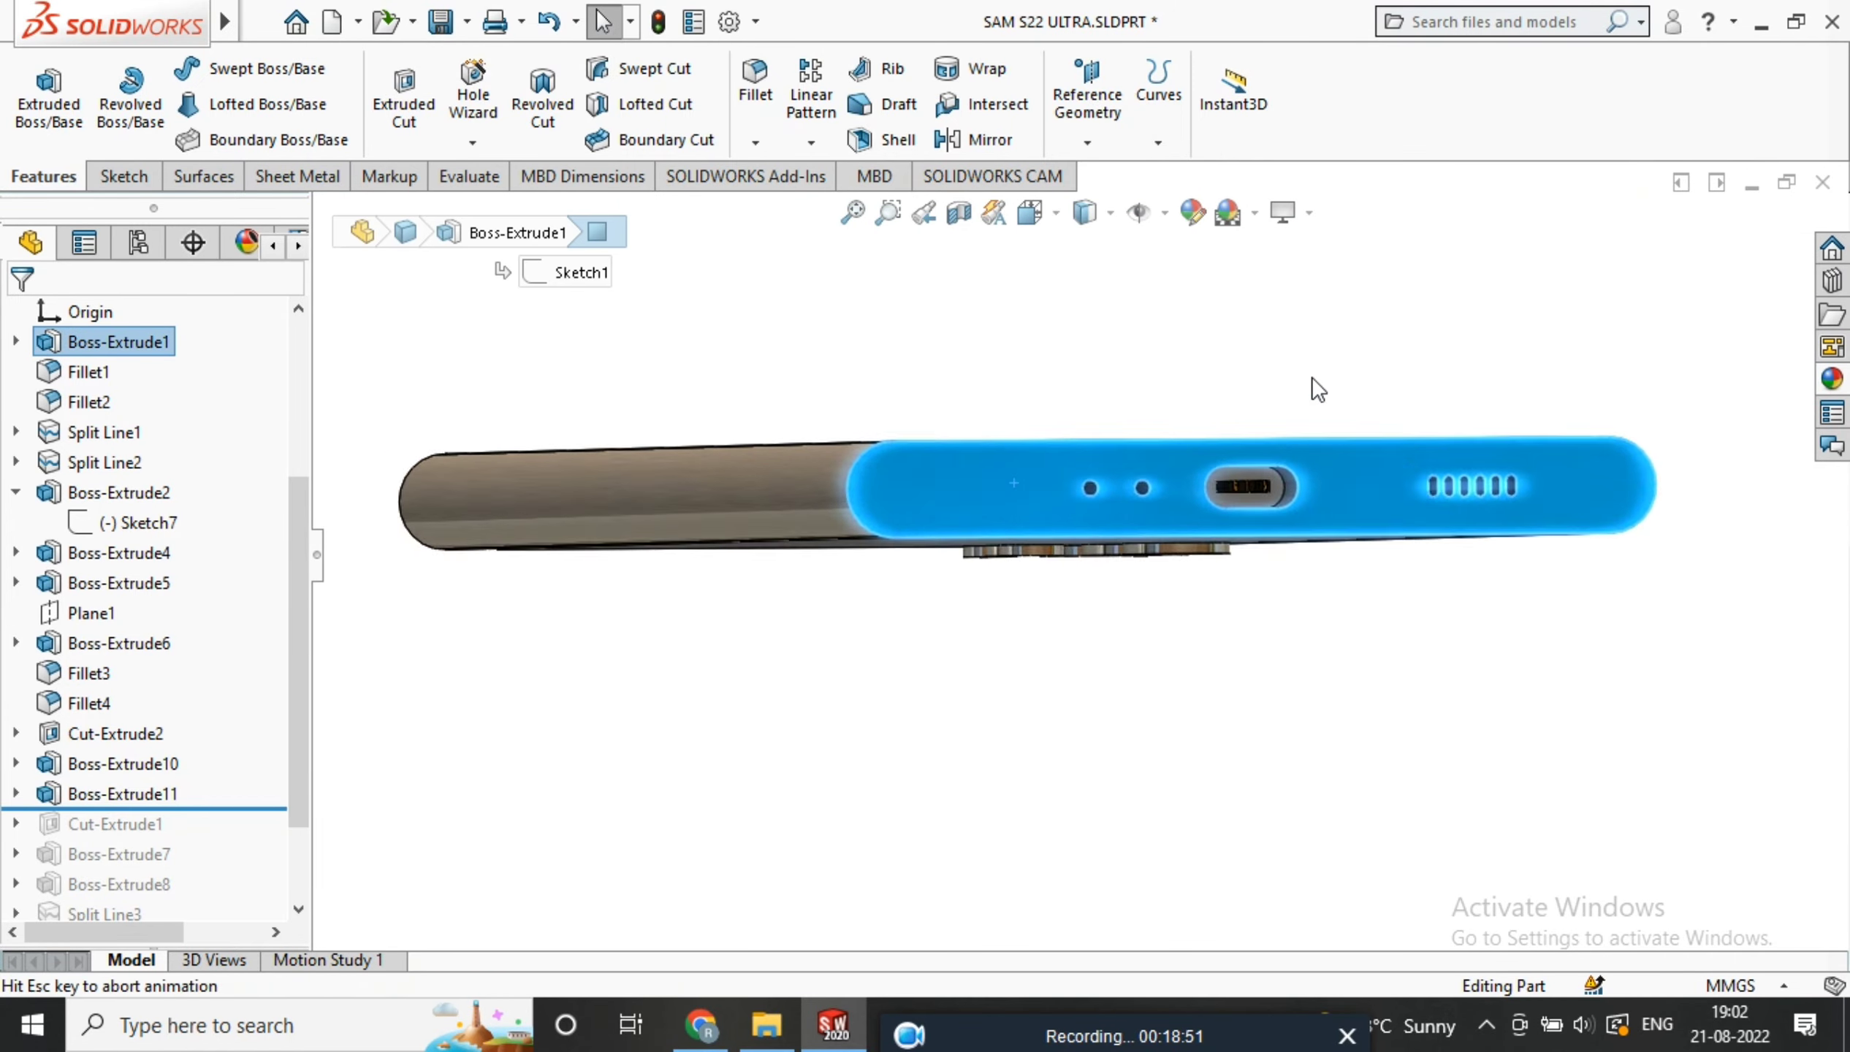
pyautogui.rightClick(823, 529)
pyautogui.click(893, 318)
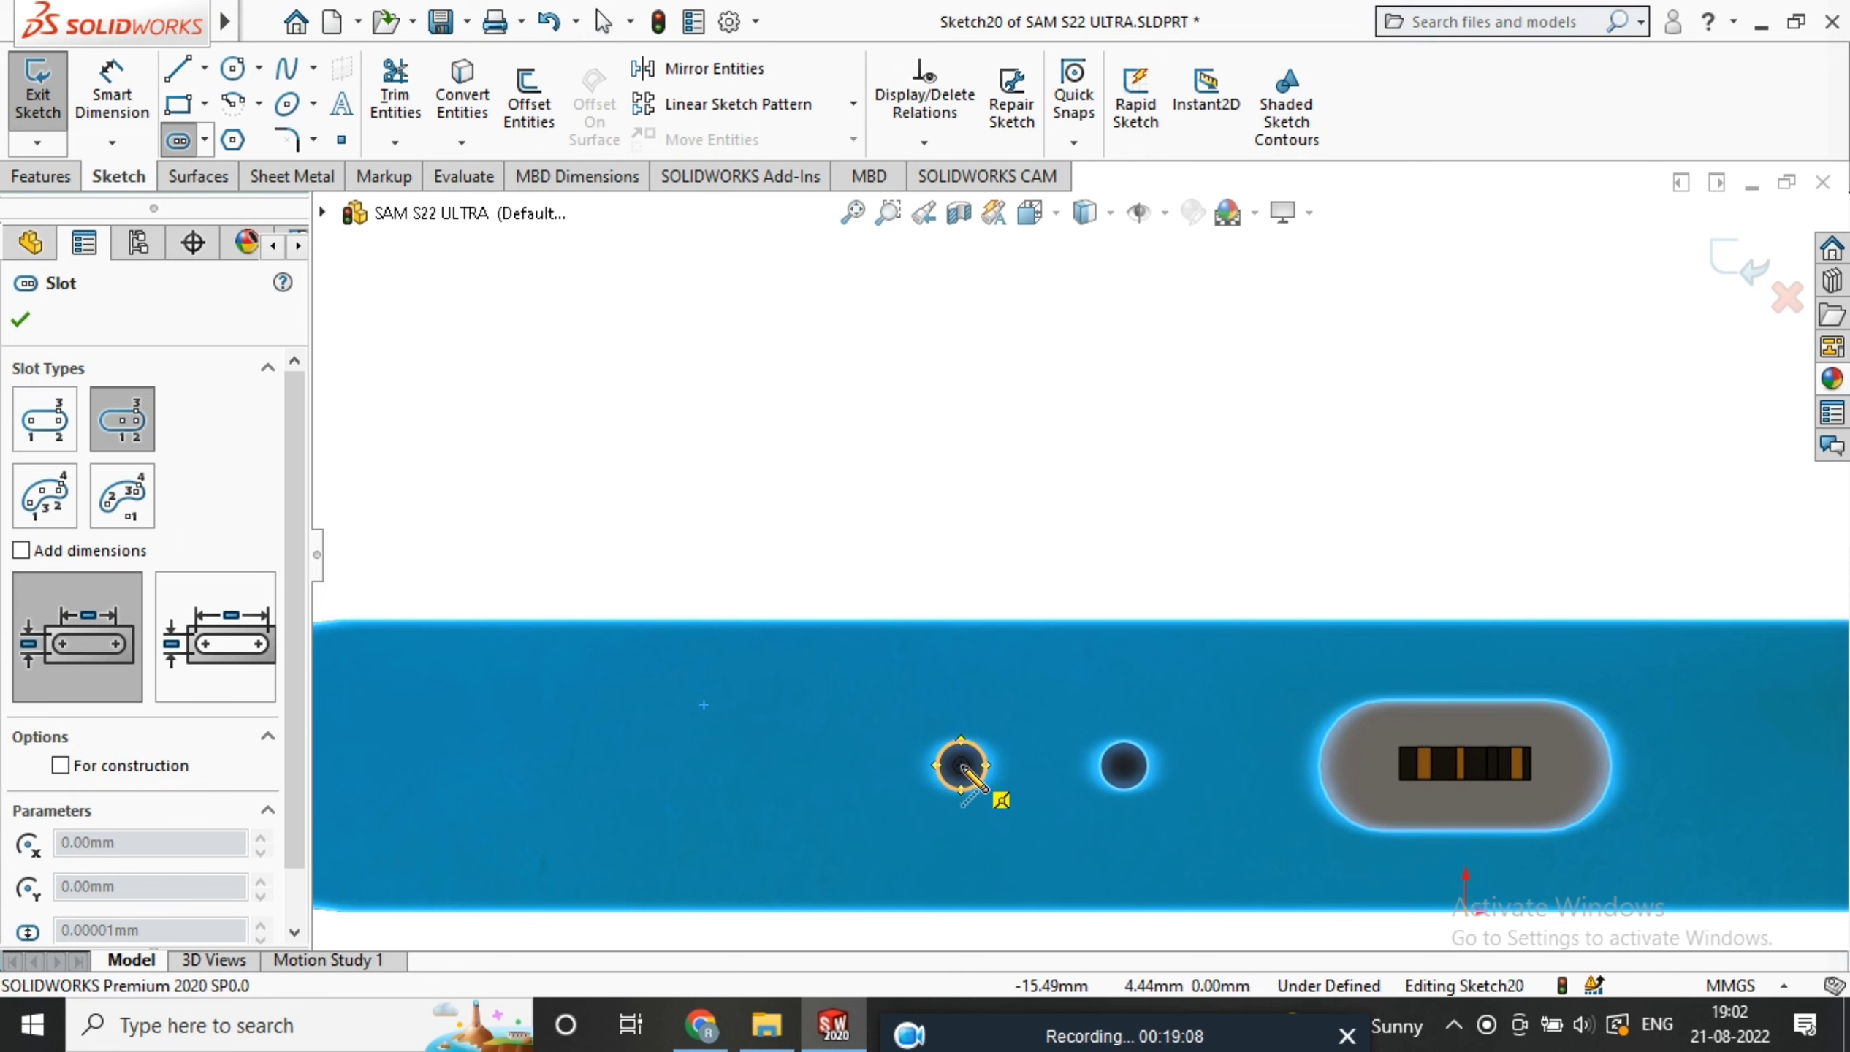
pyautogui.click(961, 765)
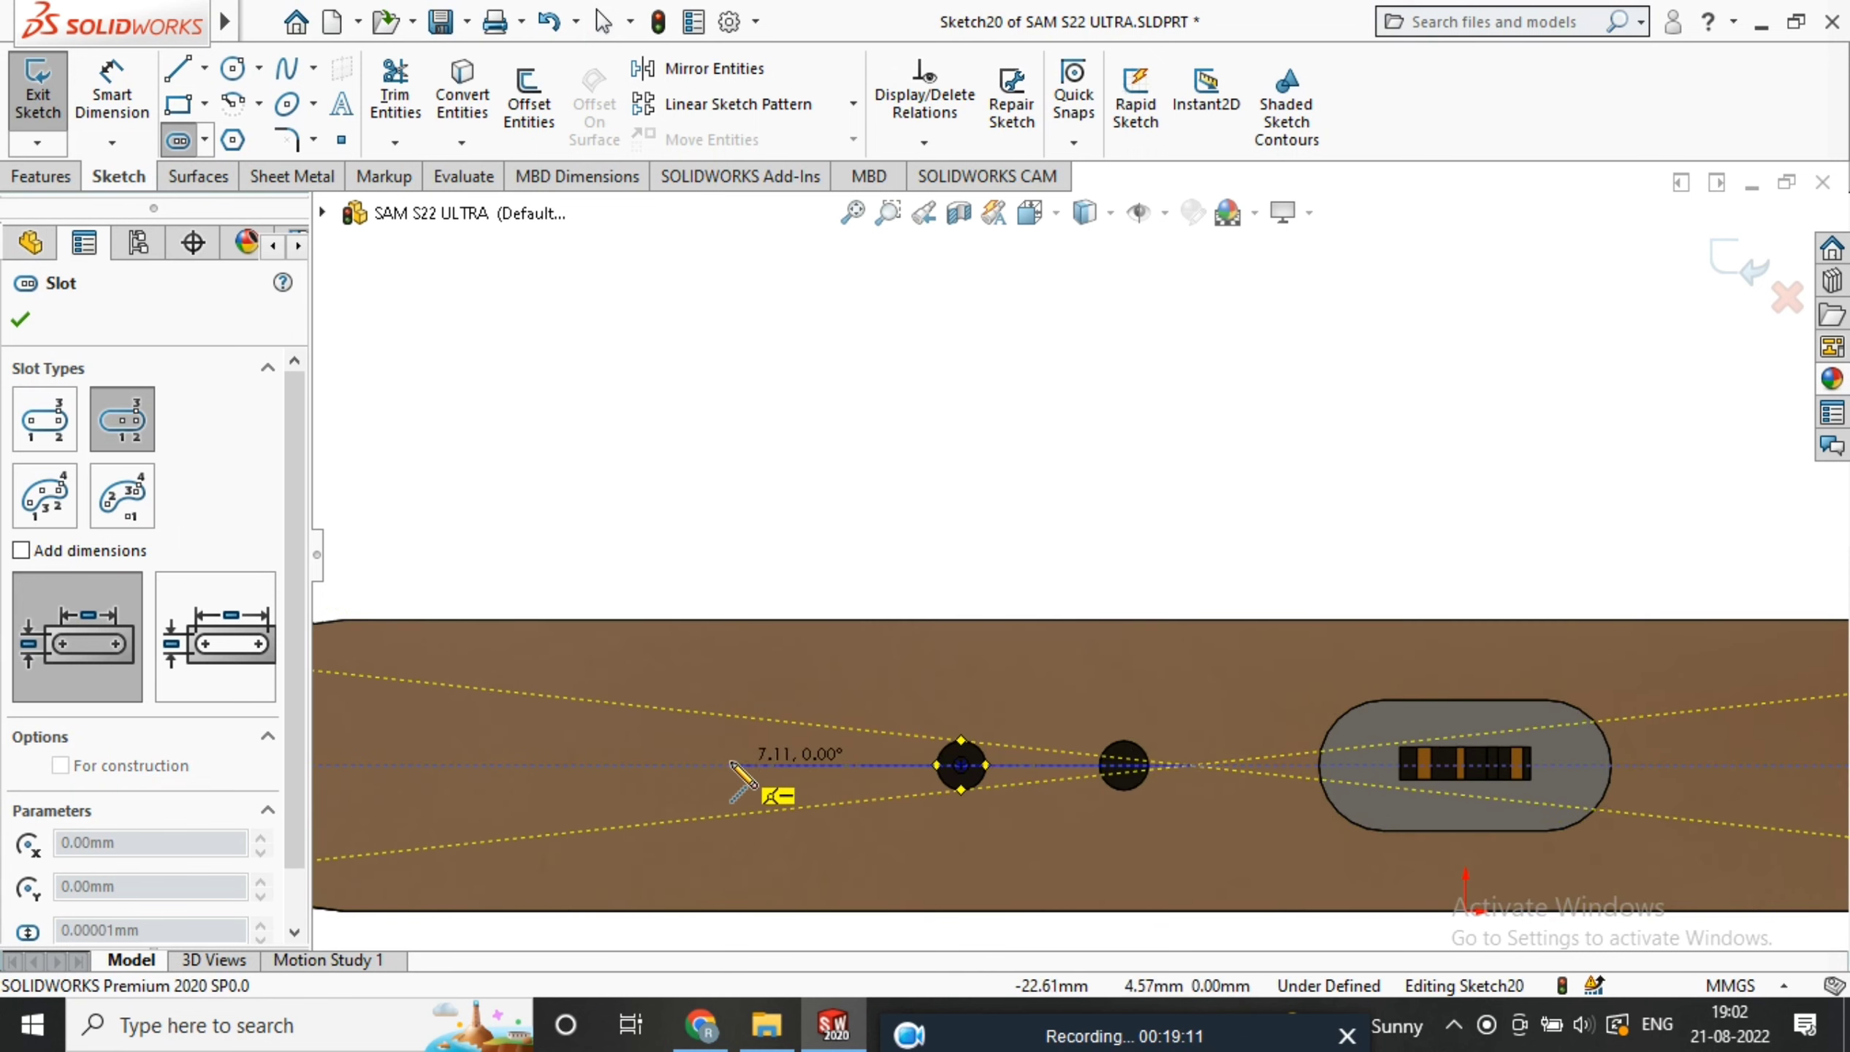
pyautogui.click(205, 140)
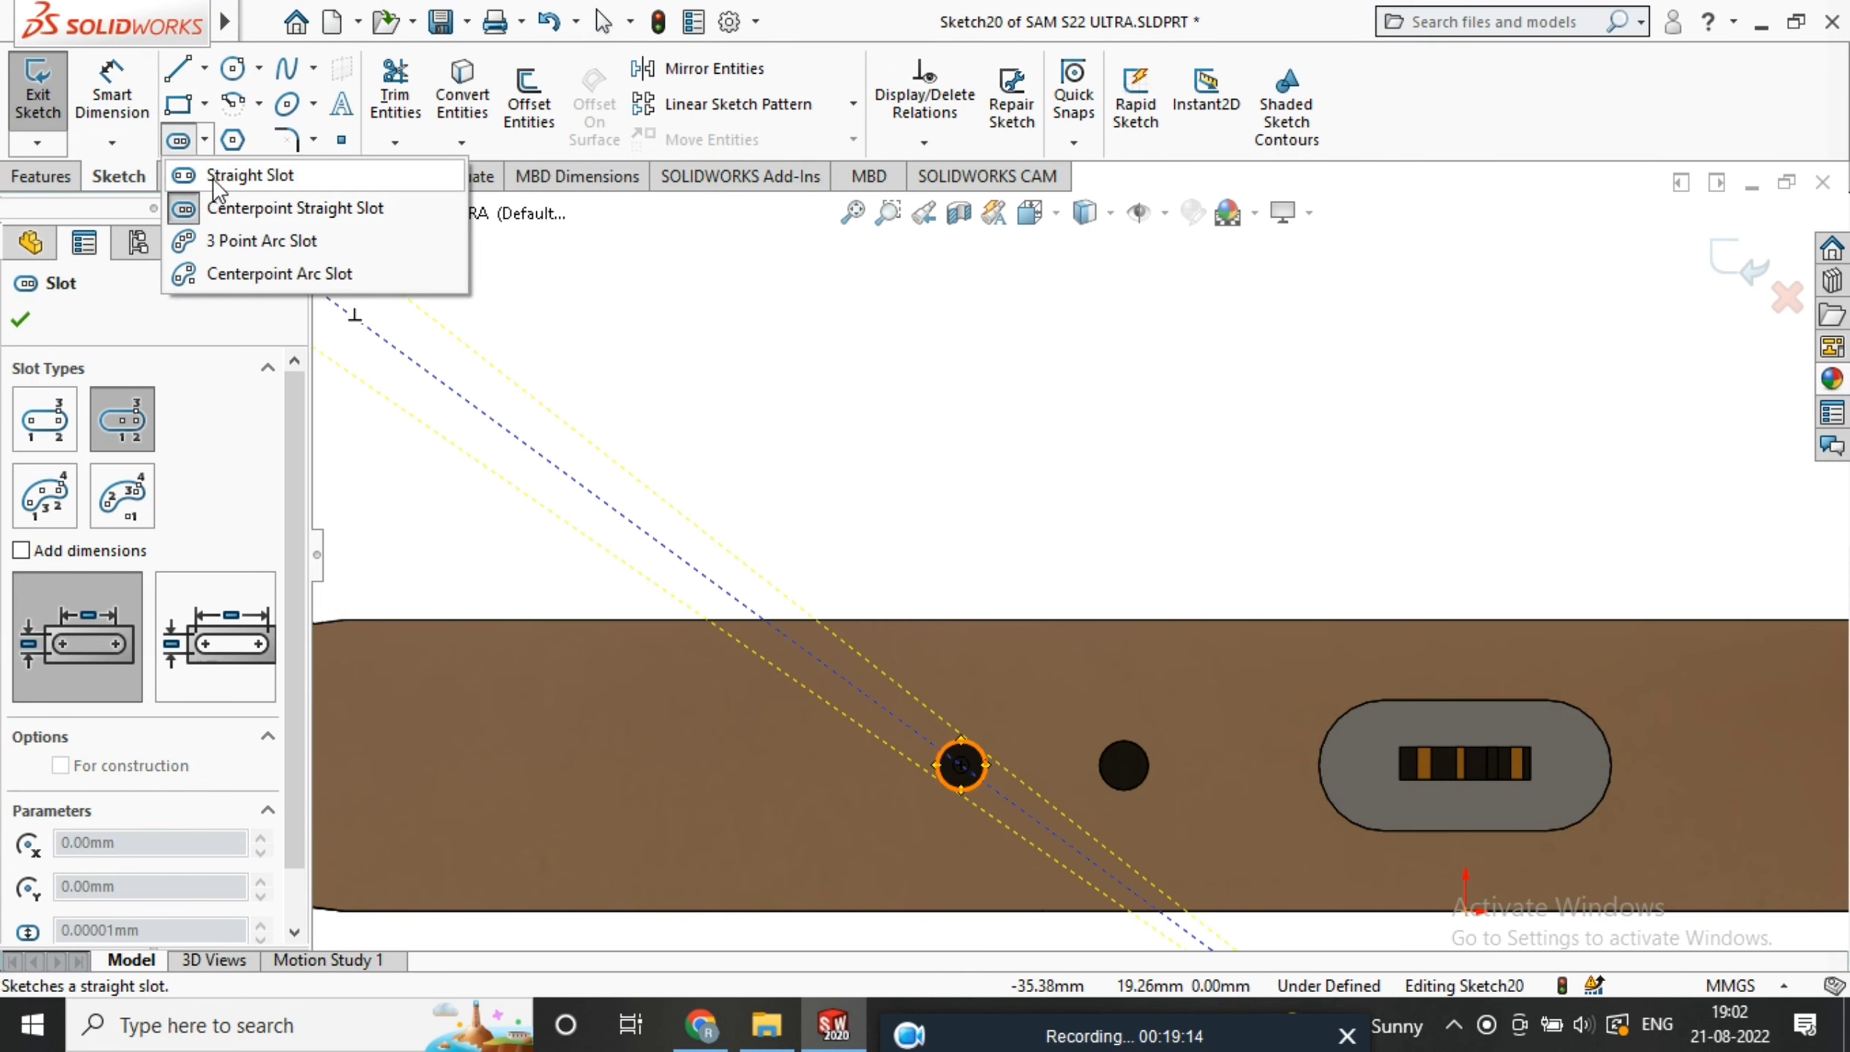
pyautogui.click(235, 174)
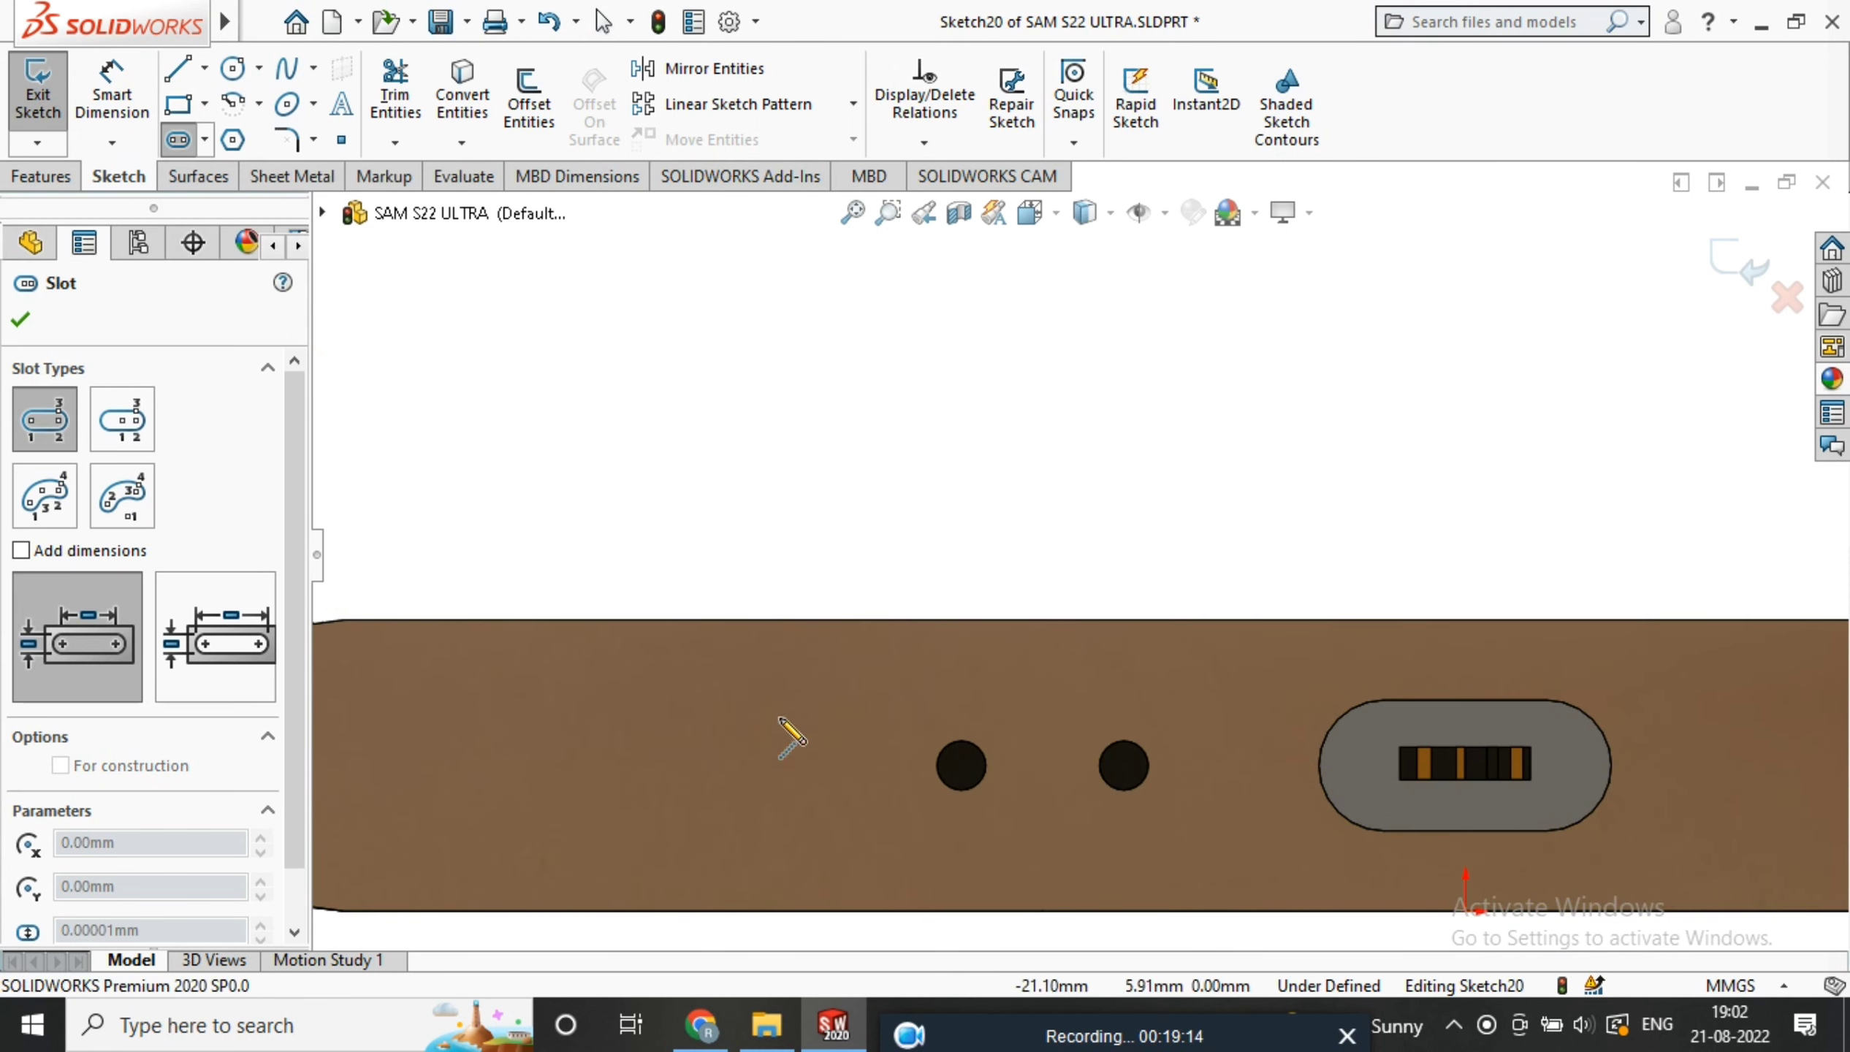
pyautogui.click(961, 766)
pyautogui.click(603, 765)
pyautogui.click(603, 718)
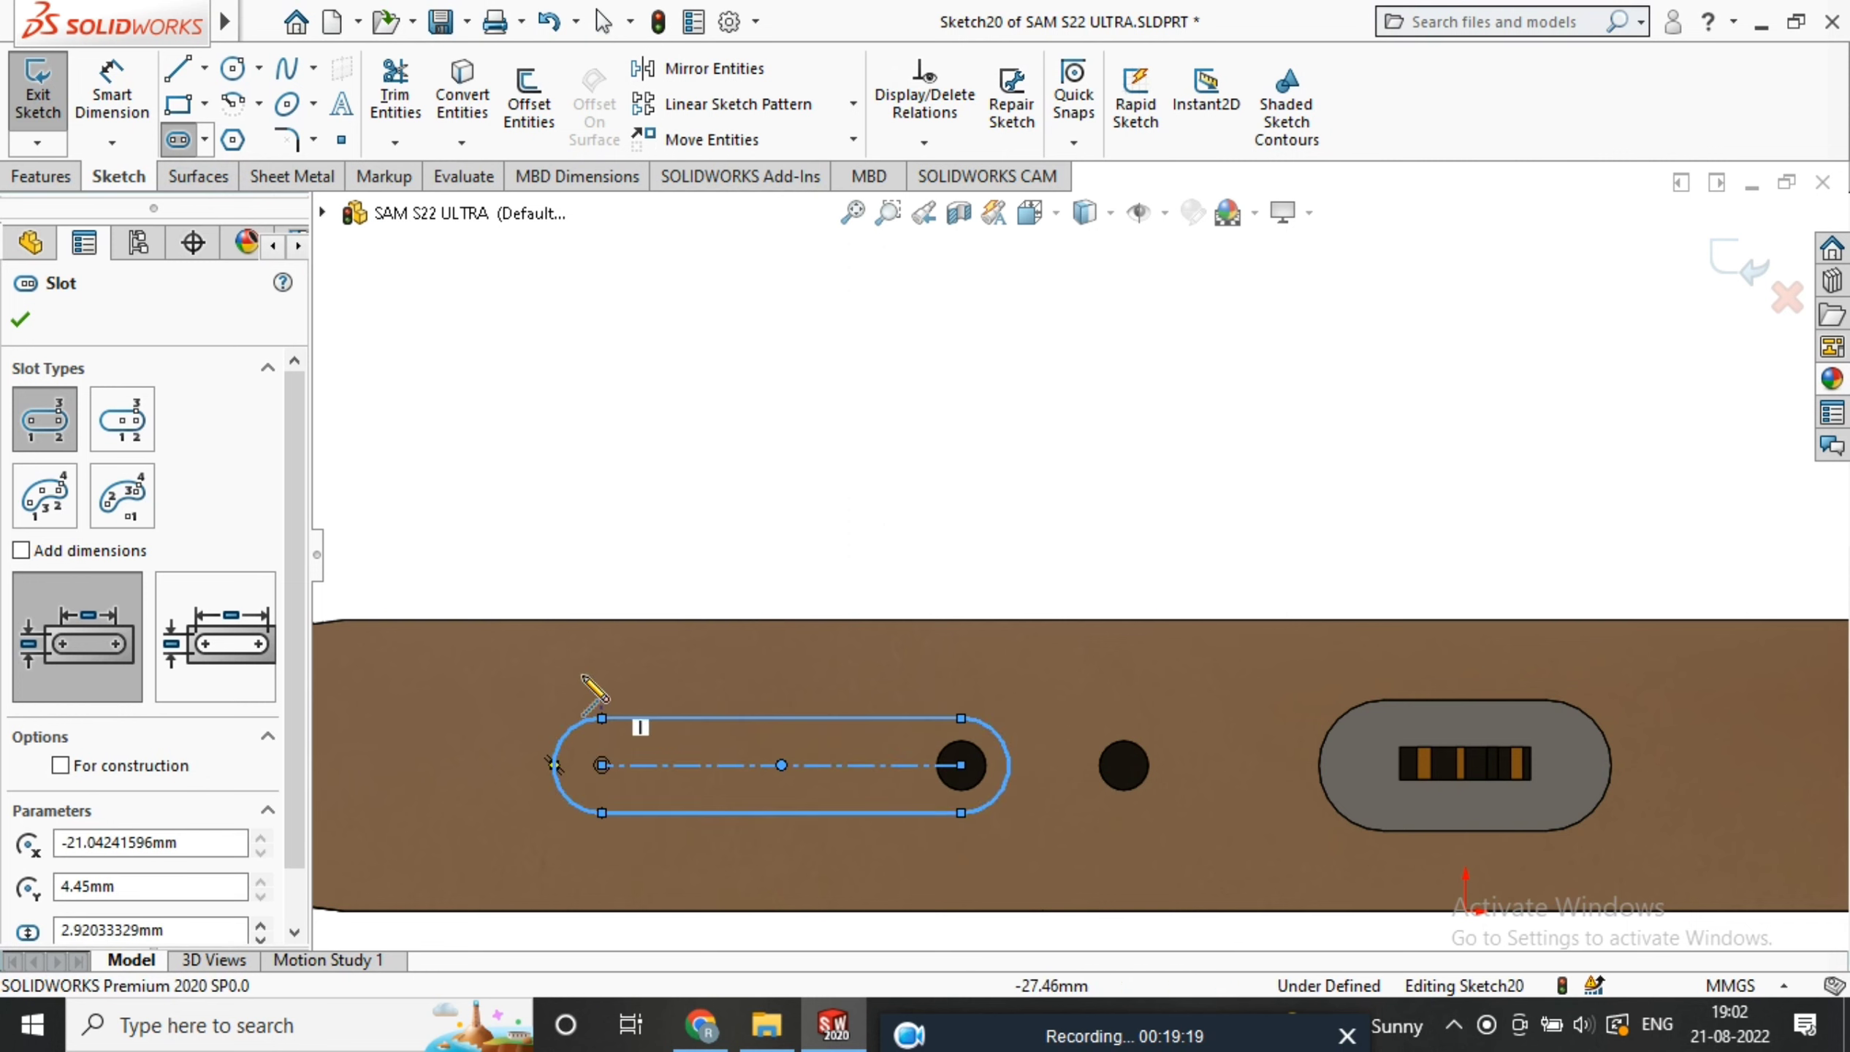
# Dimension the slot's rounded end with a radius of 1 mm
pyautogui.click(112, 103)
pyautogui.click(1009, 759)
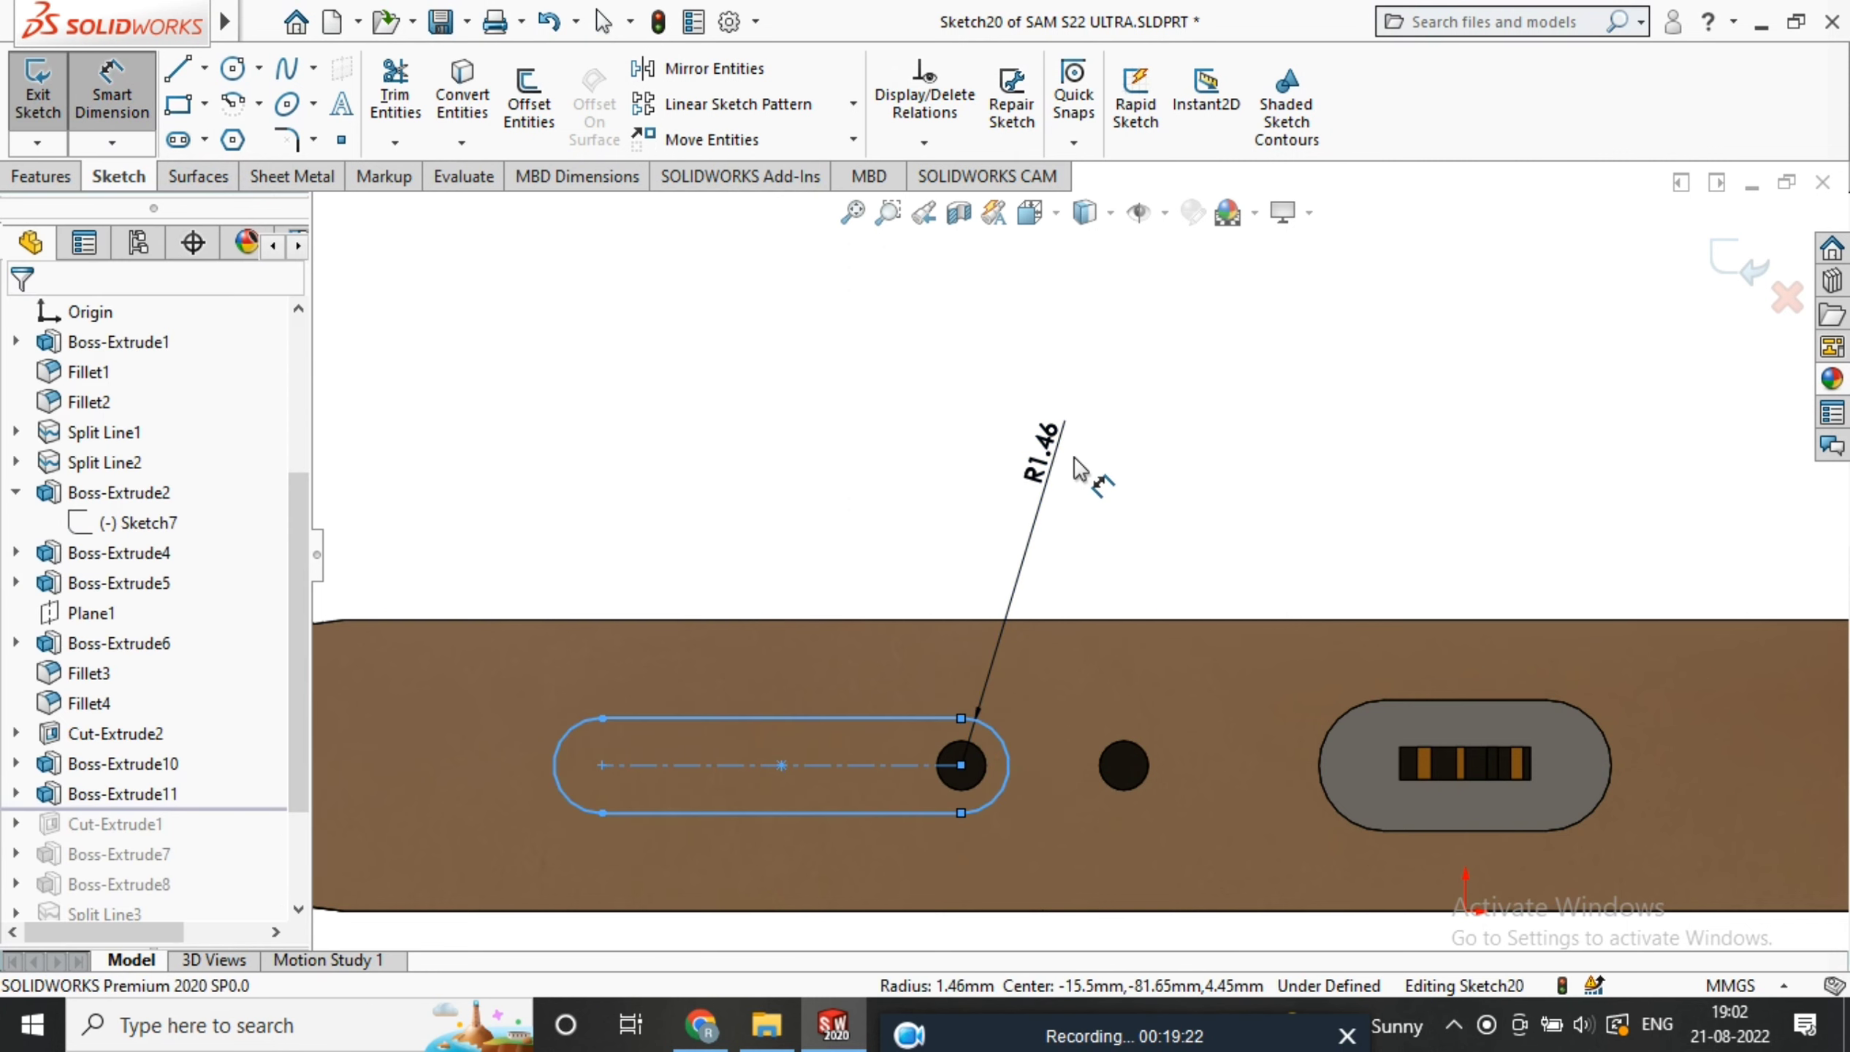
pyautogui.click(1078, 464)
pyautogui.write('1')
pyautogui.press('Return')
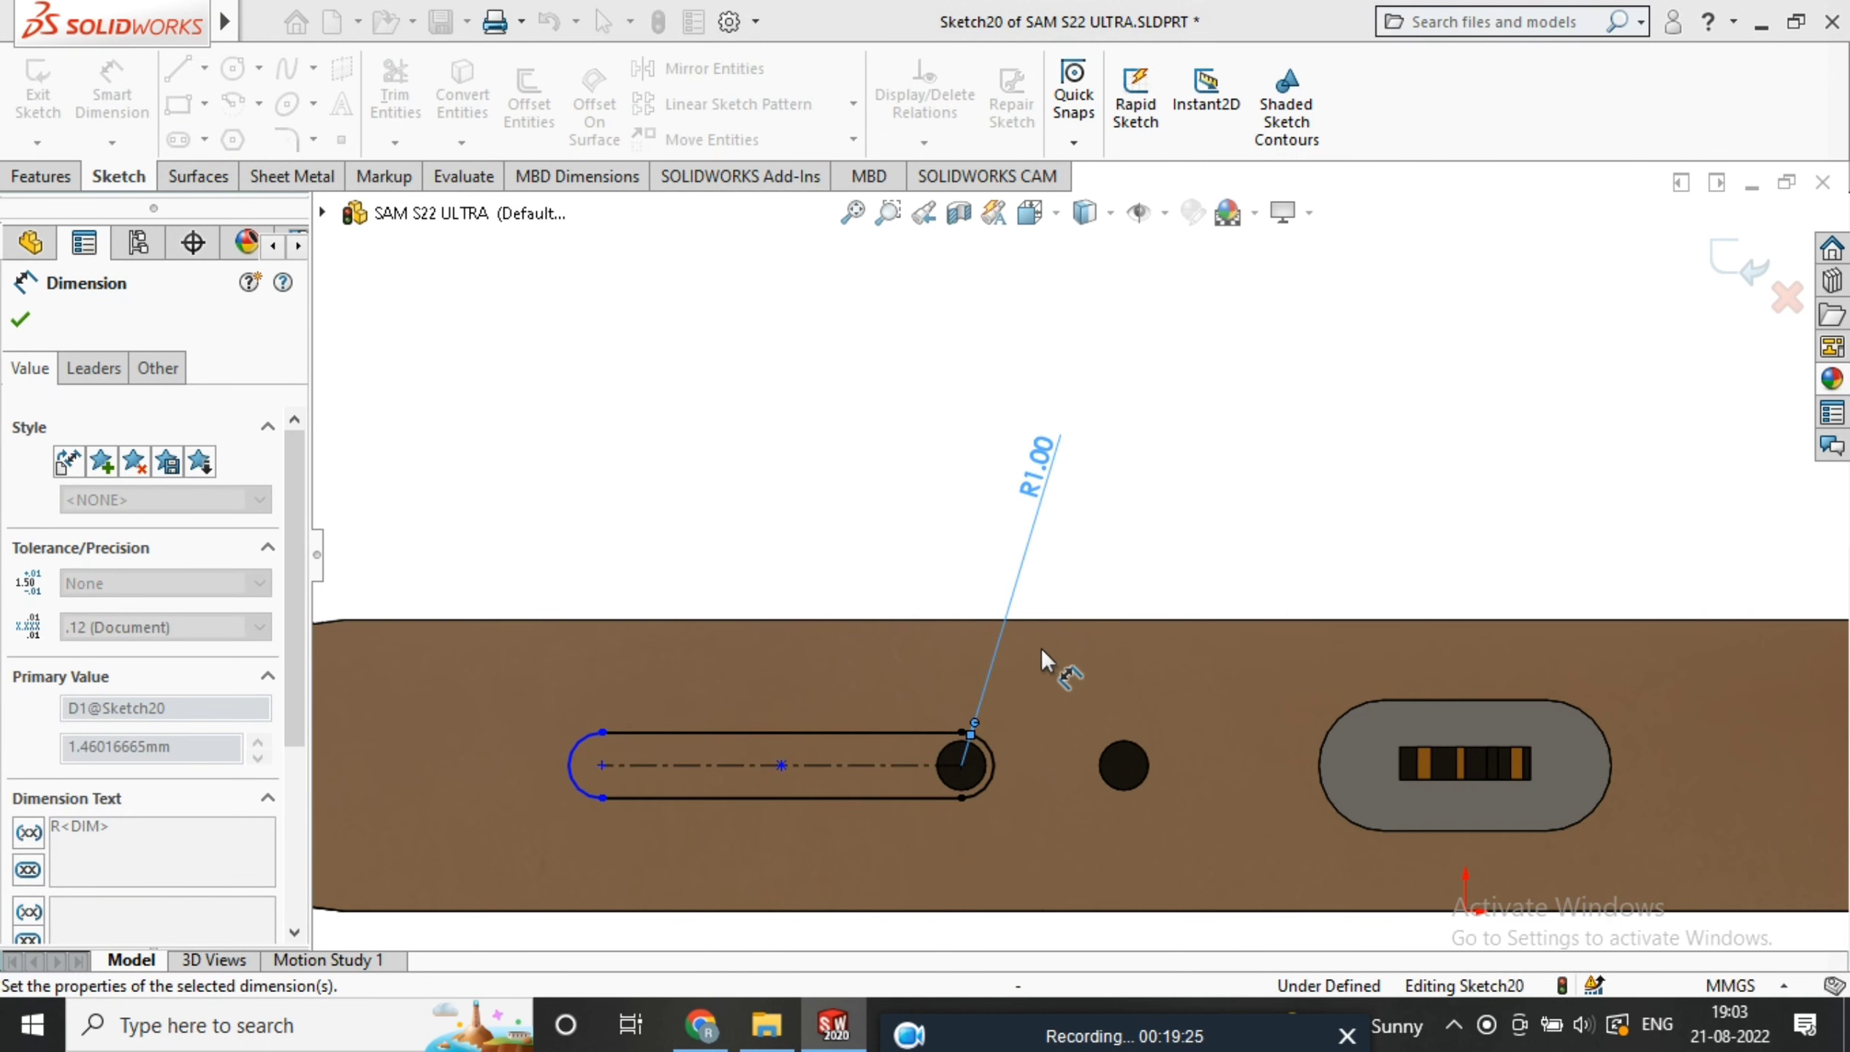
# Set the slot's straight length to 10 mm and exit the sketch
pyautogui.scroll(-1, 844, 727)
pyautogui.click(841, 724)
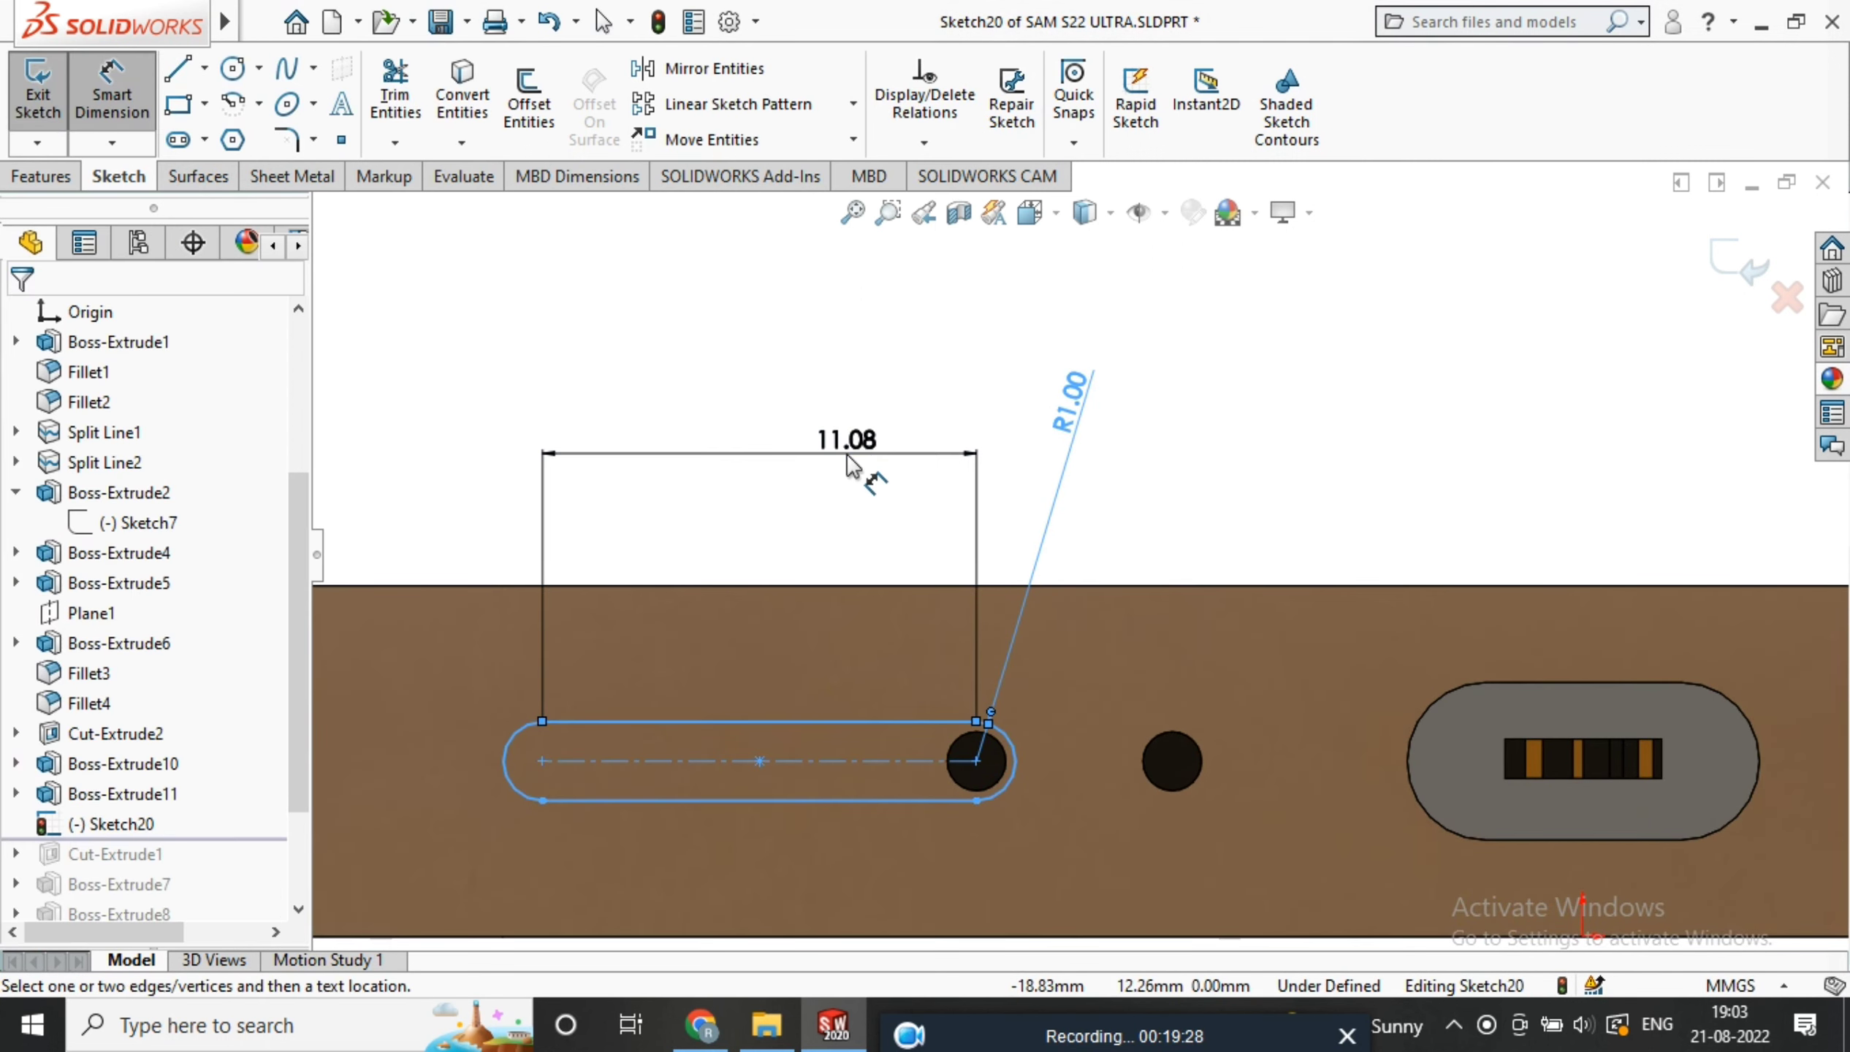
pyautogui.click(863, 450)
pyautogui.write('10')
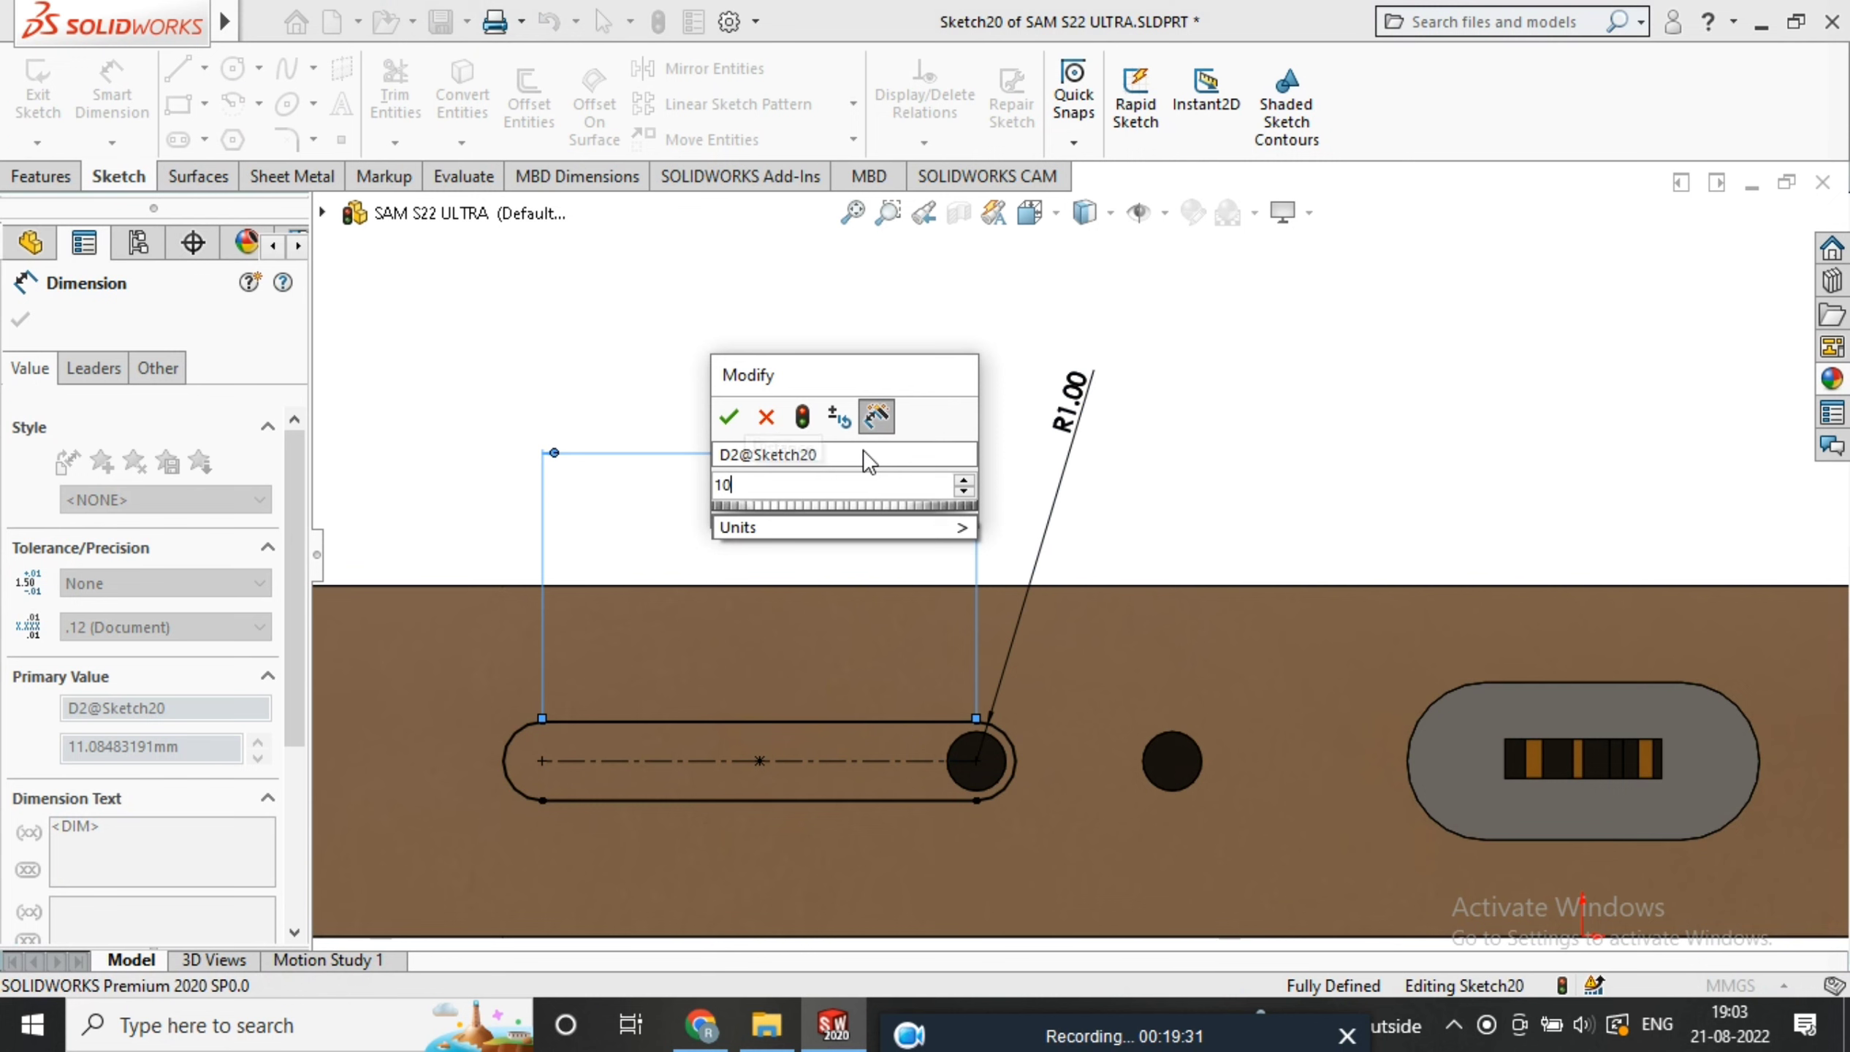
pyautogui.press('Return')
pyautogui.scroll(3, 844, 580)
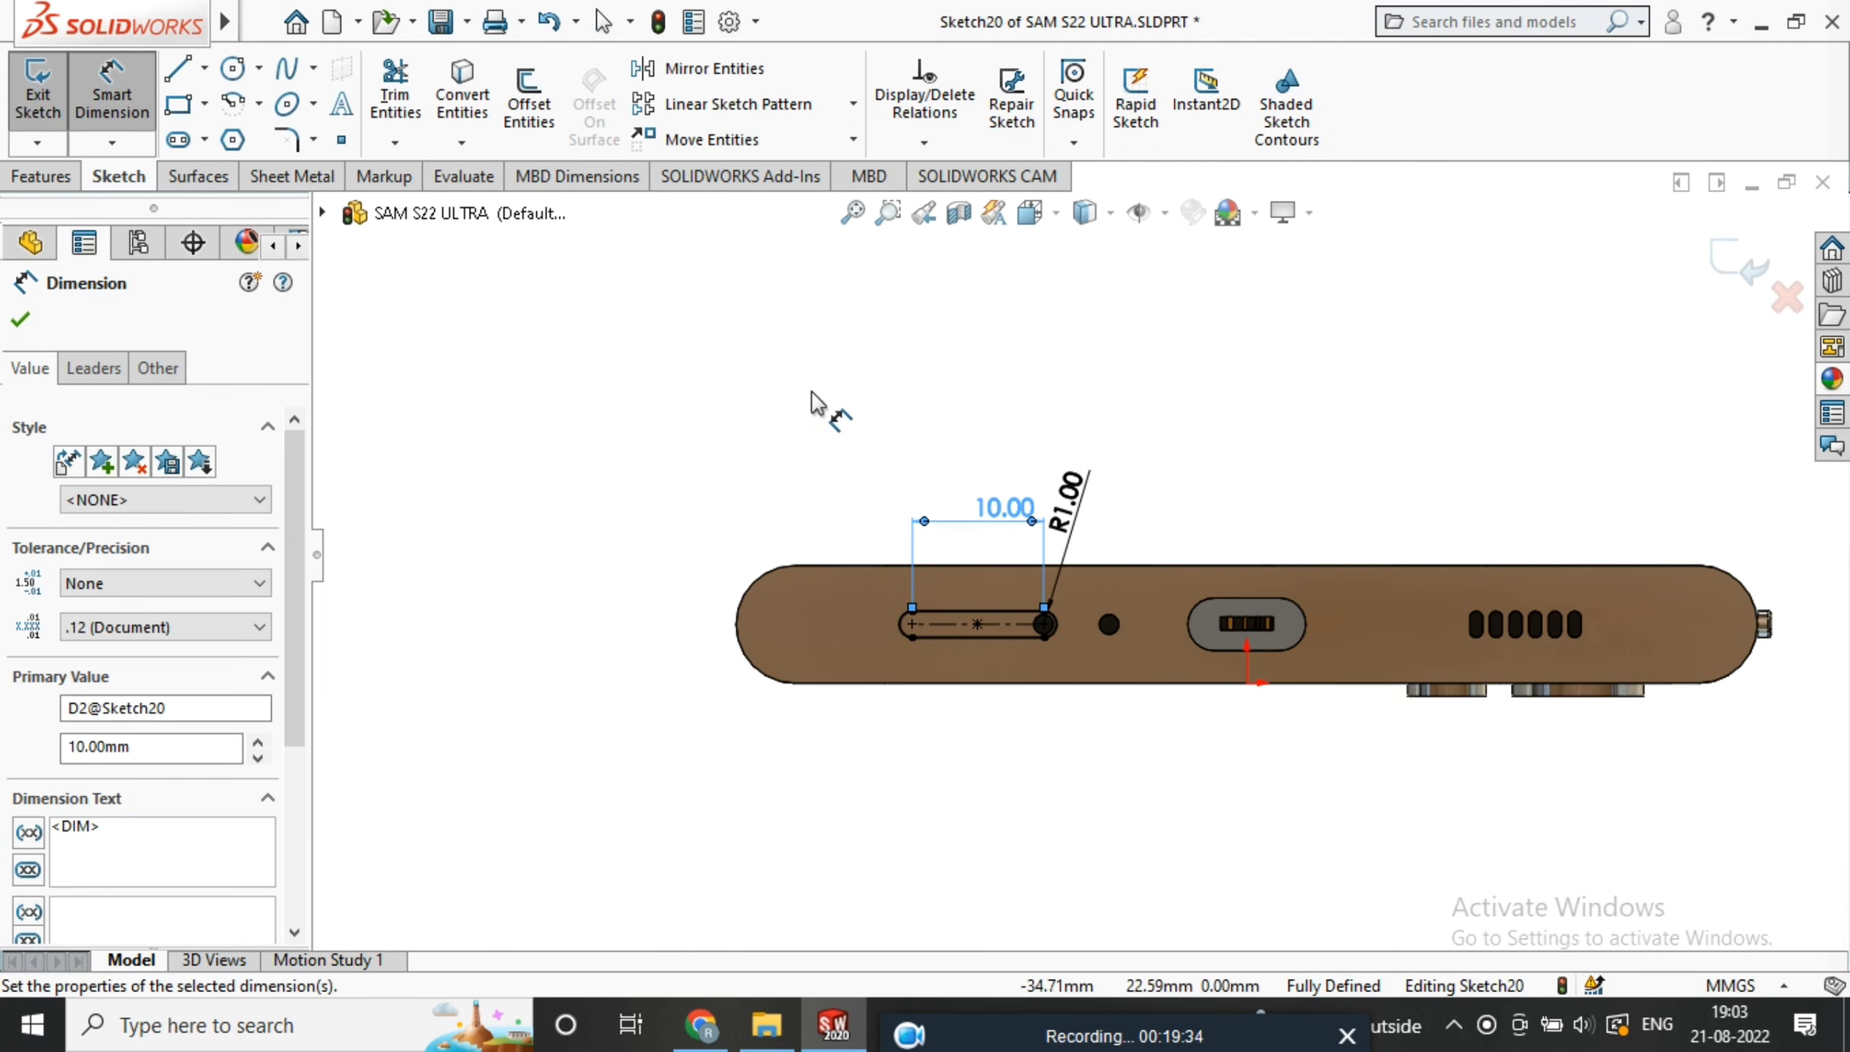
pyautogui.click(33, 321)
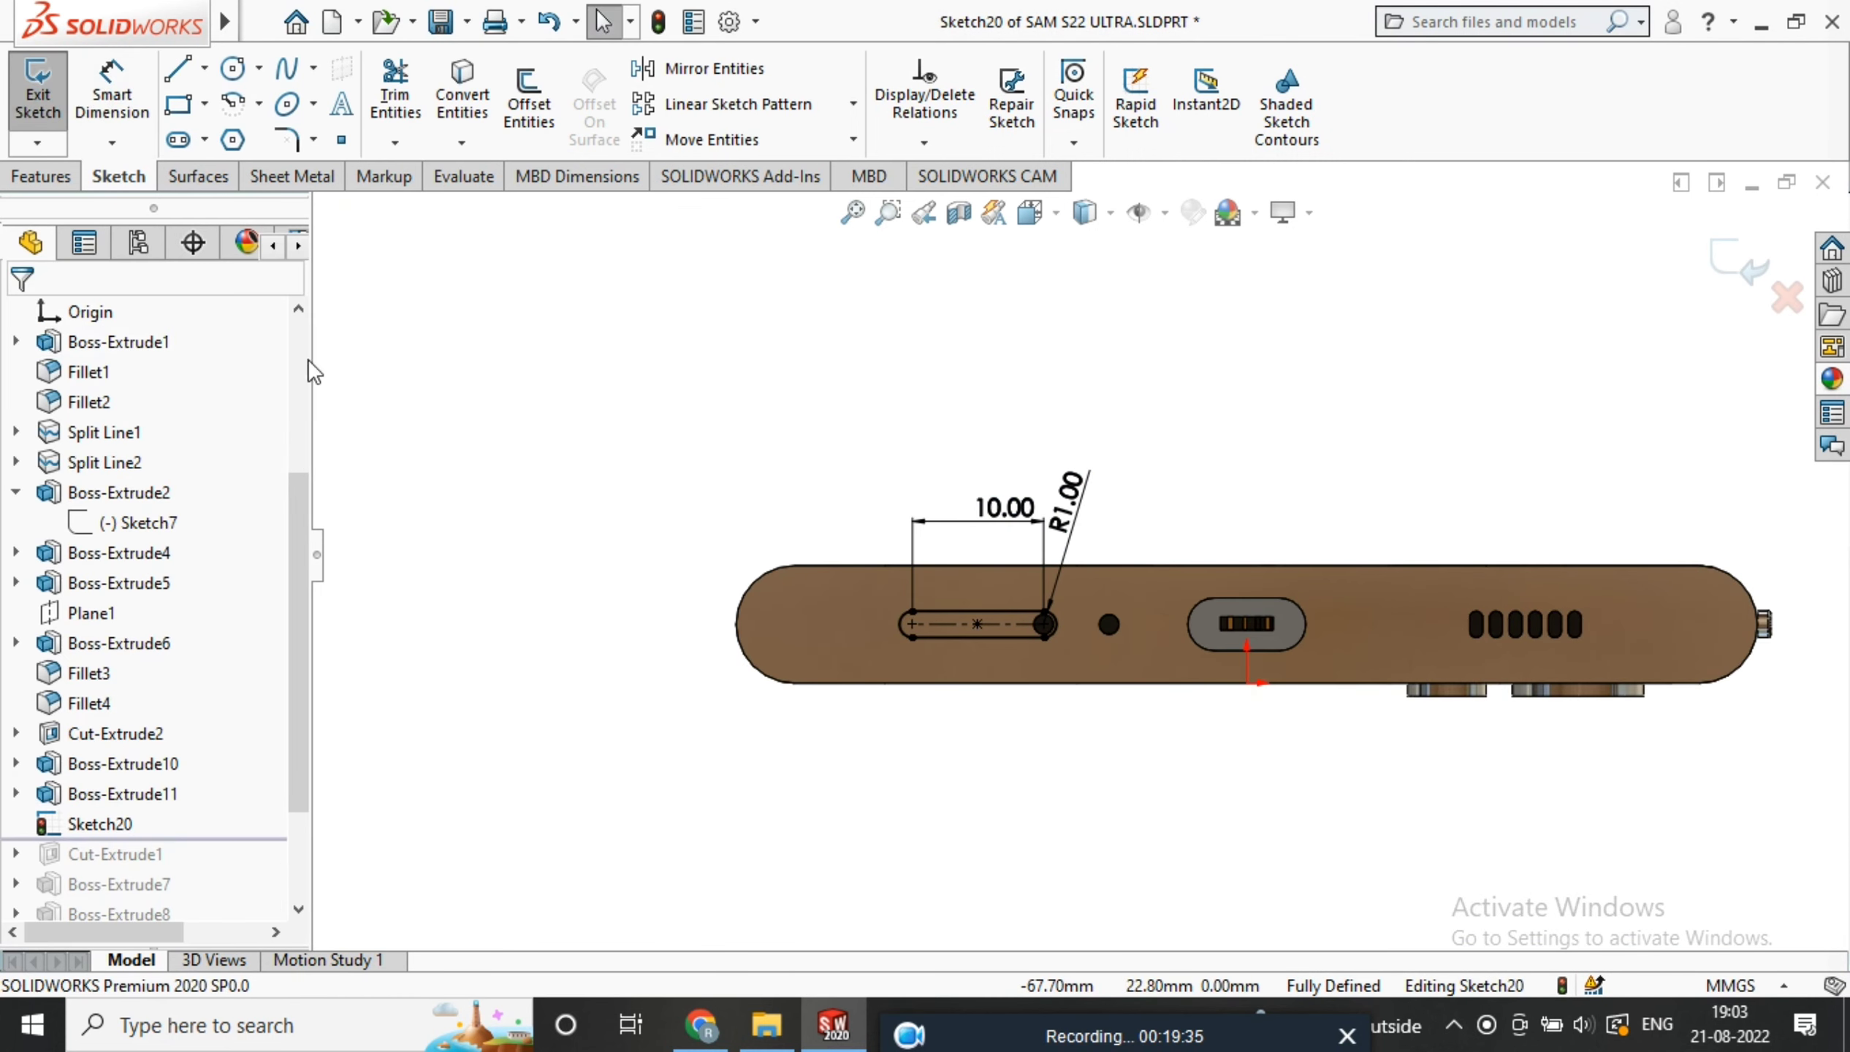
pyautogui.click(1757, 272)
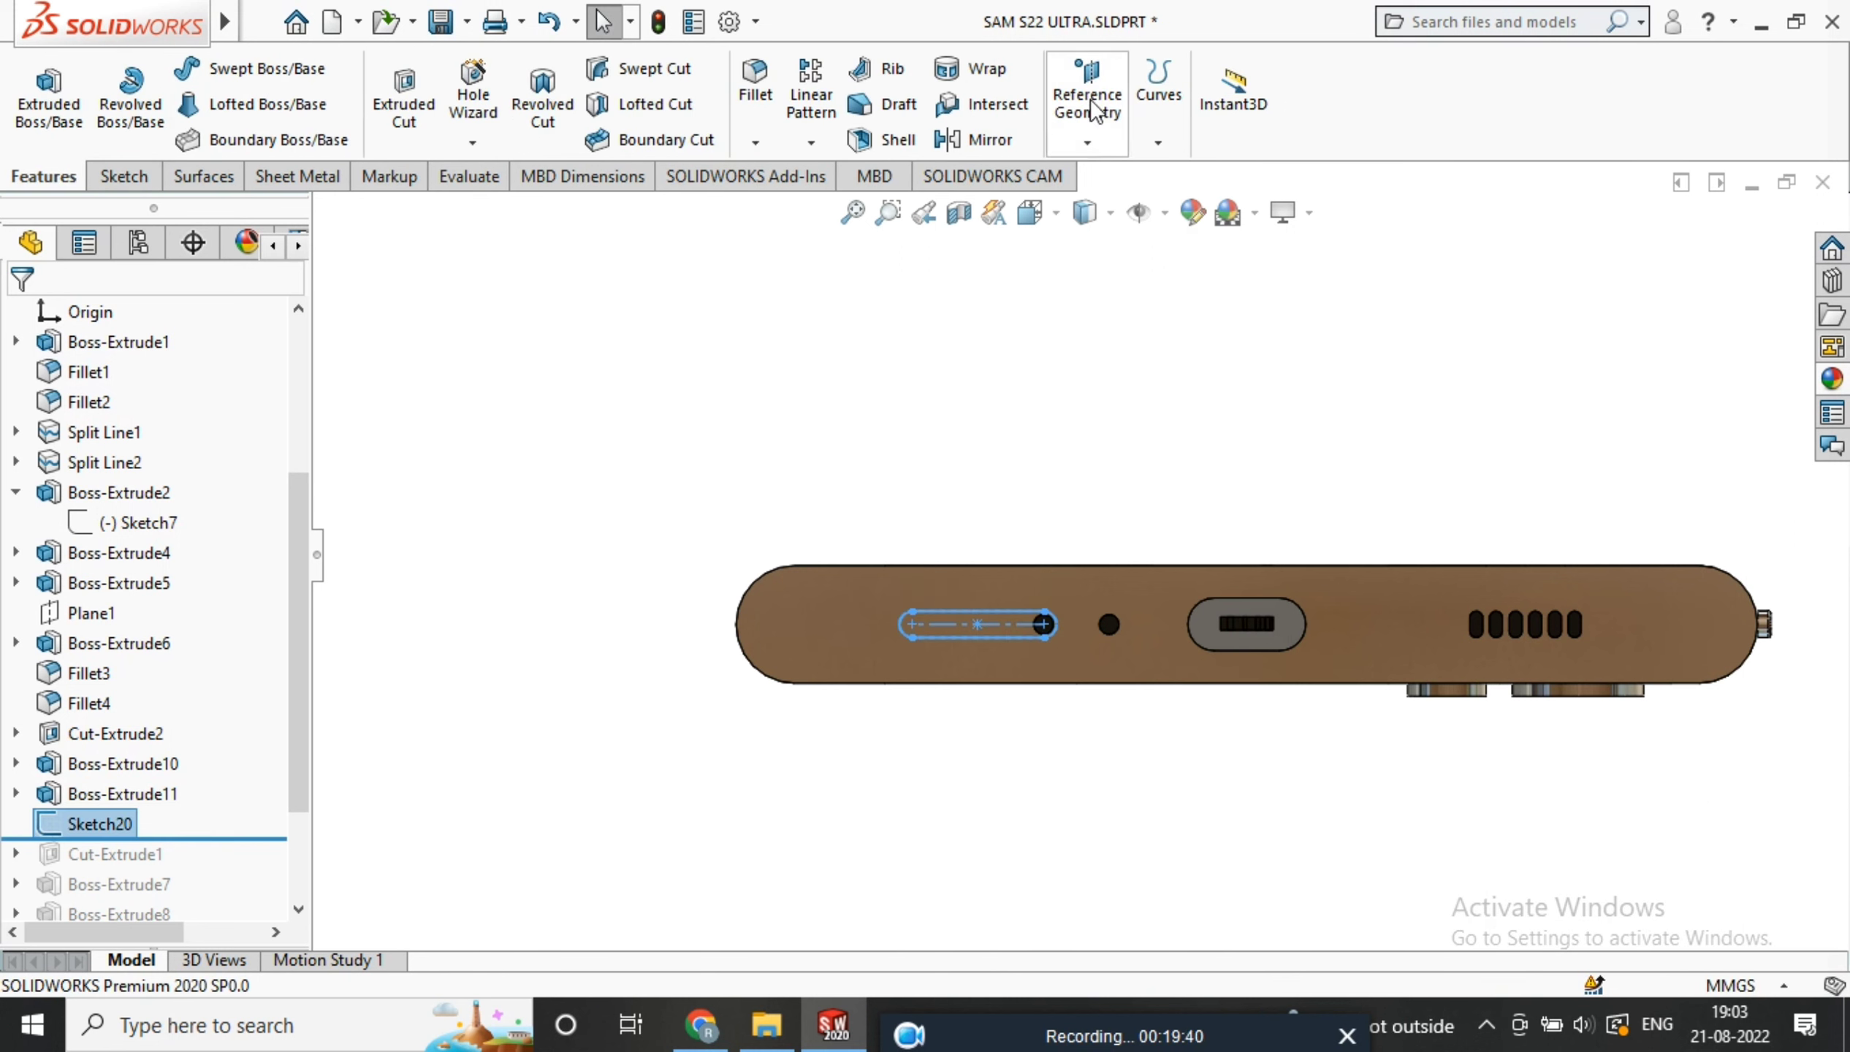
# Create a projection split line from the slot sketch on the phone's bottom face
pyautogui.click(1163, 81)
pyautogui.click(1148, 92)
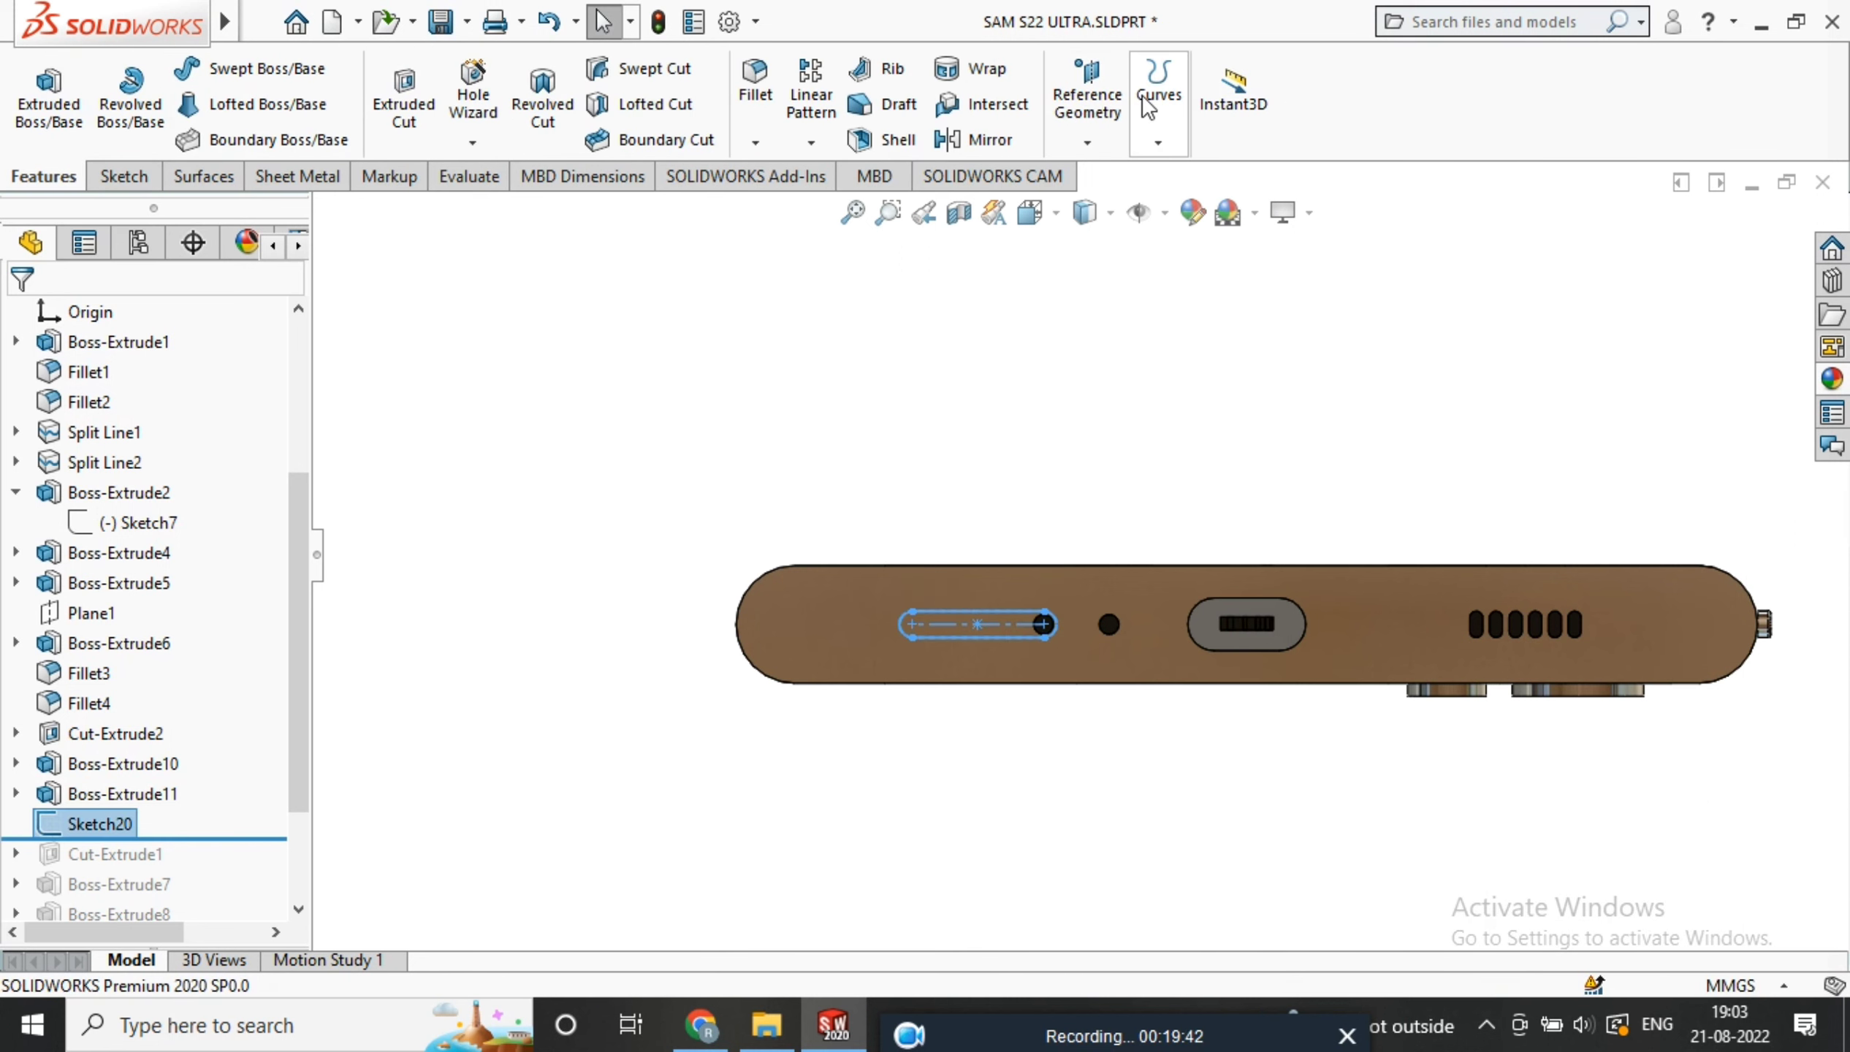
pyautogui.click(1165, 131)
pyautogui.click(1193, 174)
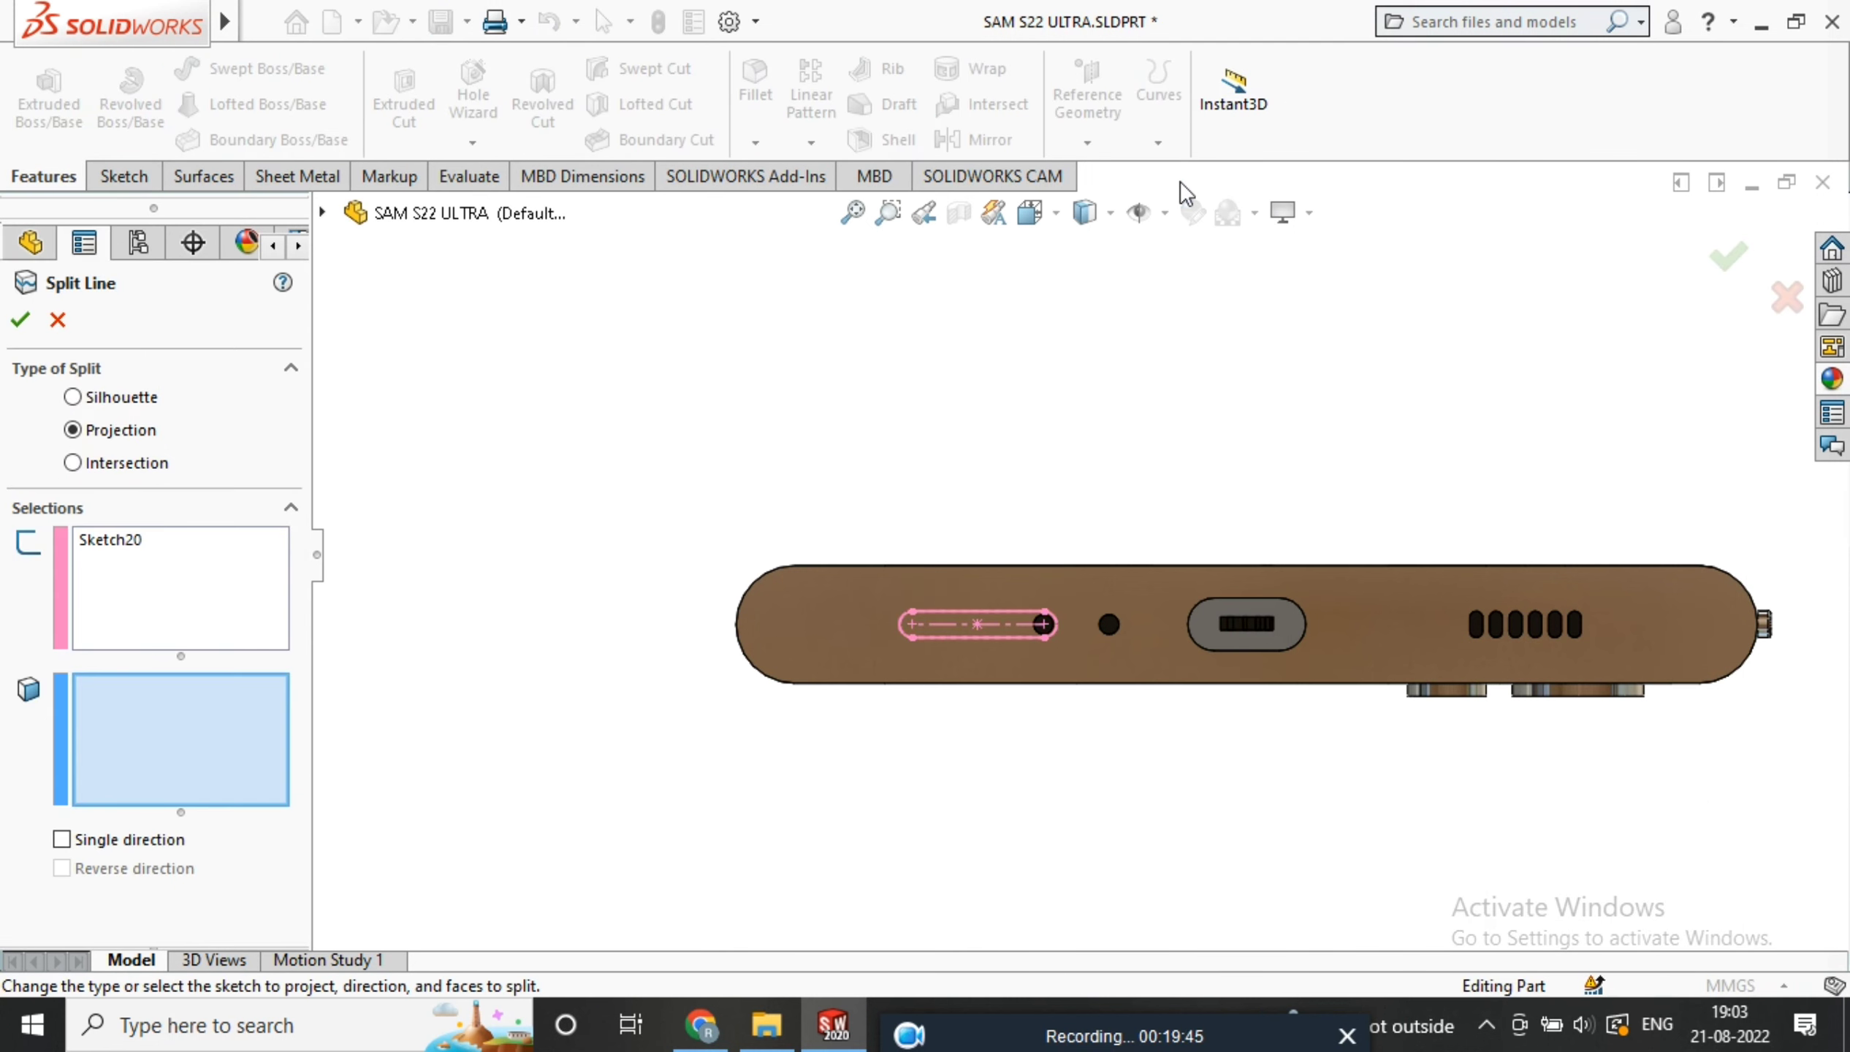
pyautogui.click(863, 620)
pyautogui.click(1729, 265)
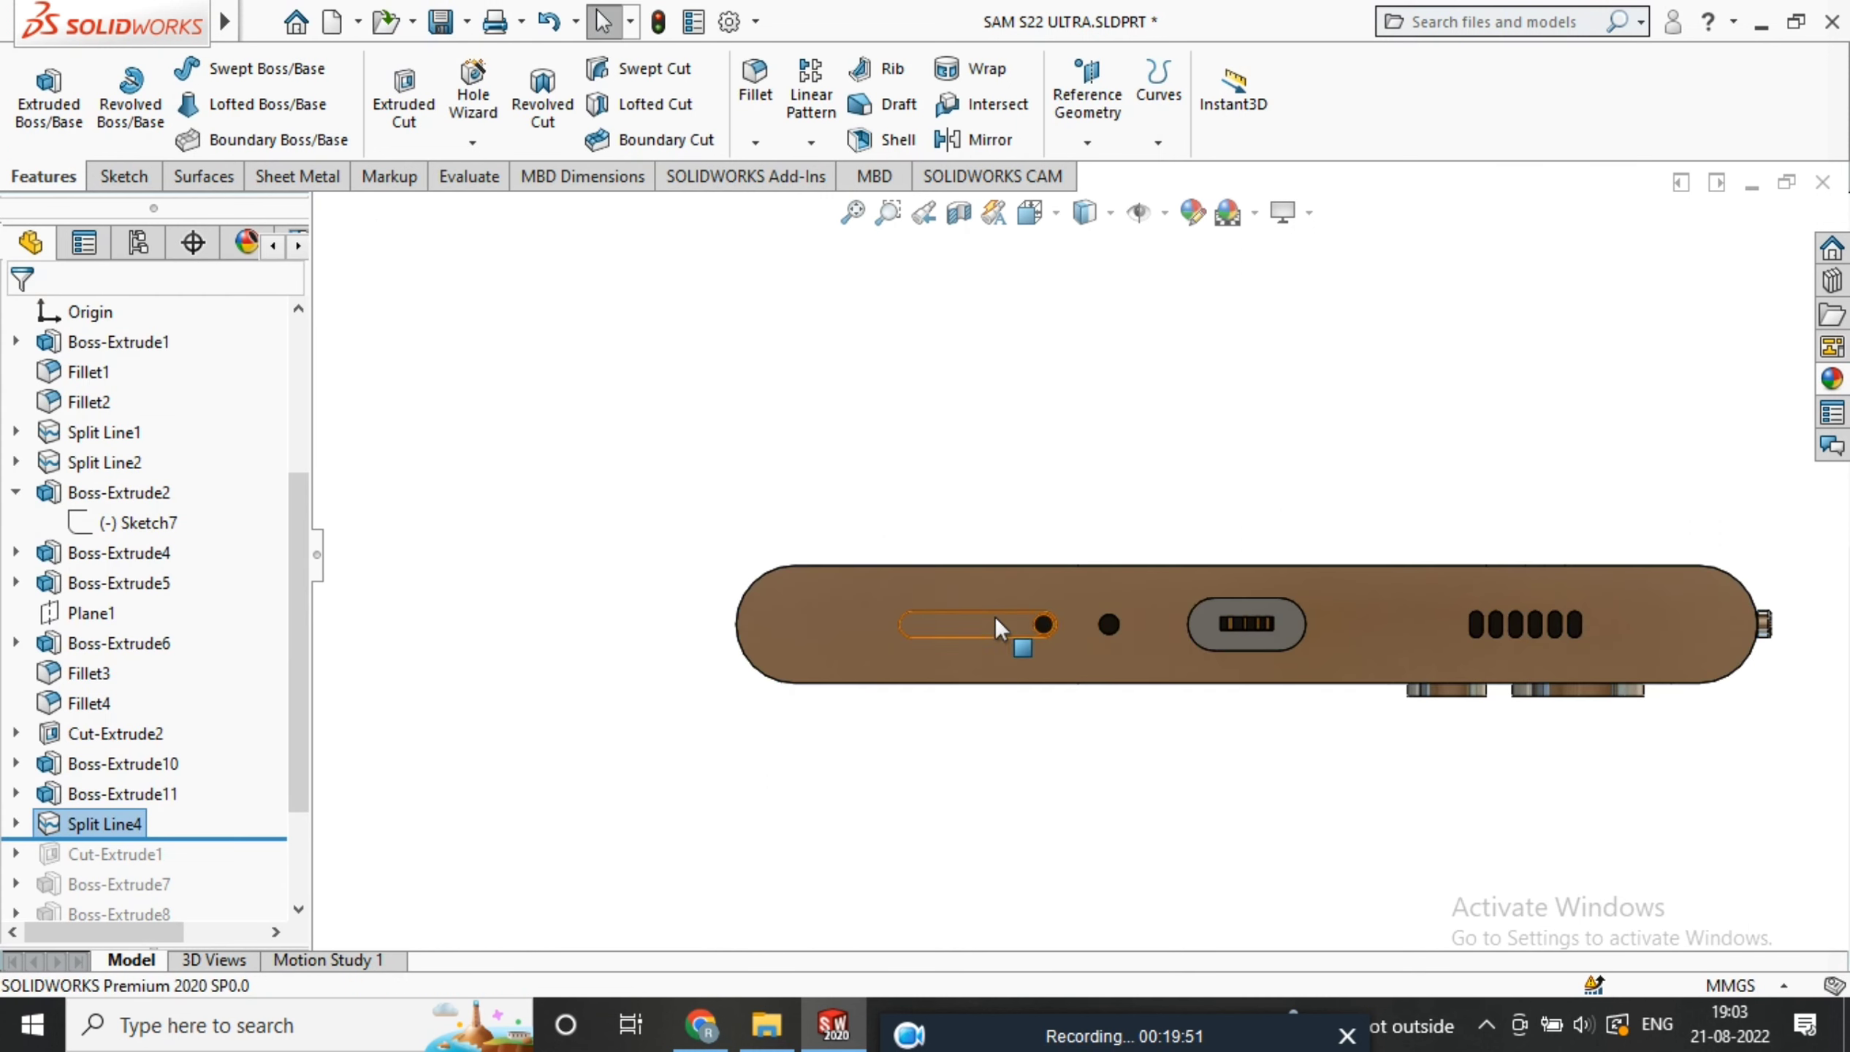
# Open a new sketch on the phone's bottom face and view that face straight on
pyautogui.scroll(-2, 994, 616)
pyautogui.moveTo(1084, 559); pyautogui.dragTo(1090, 662, button='middle')
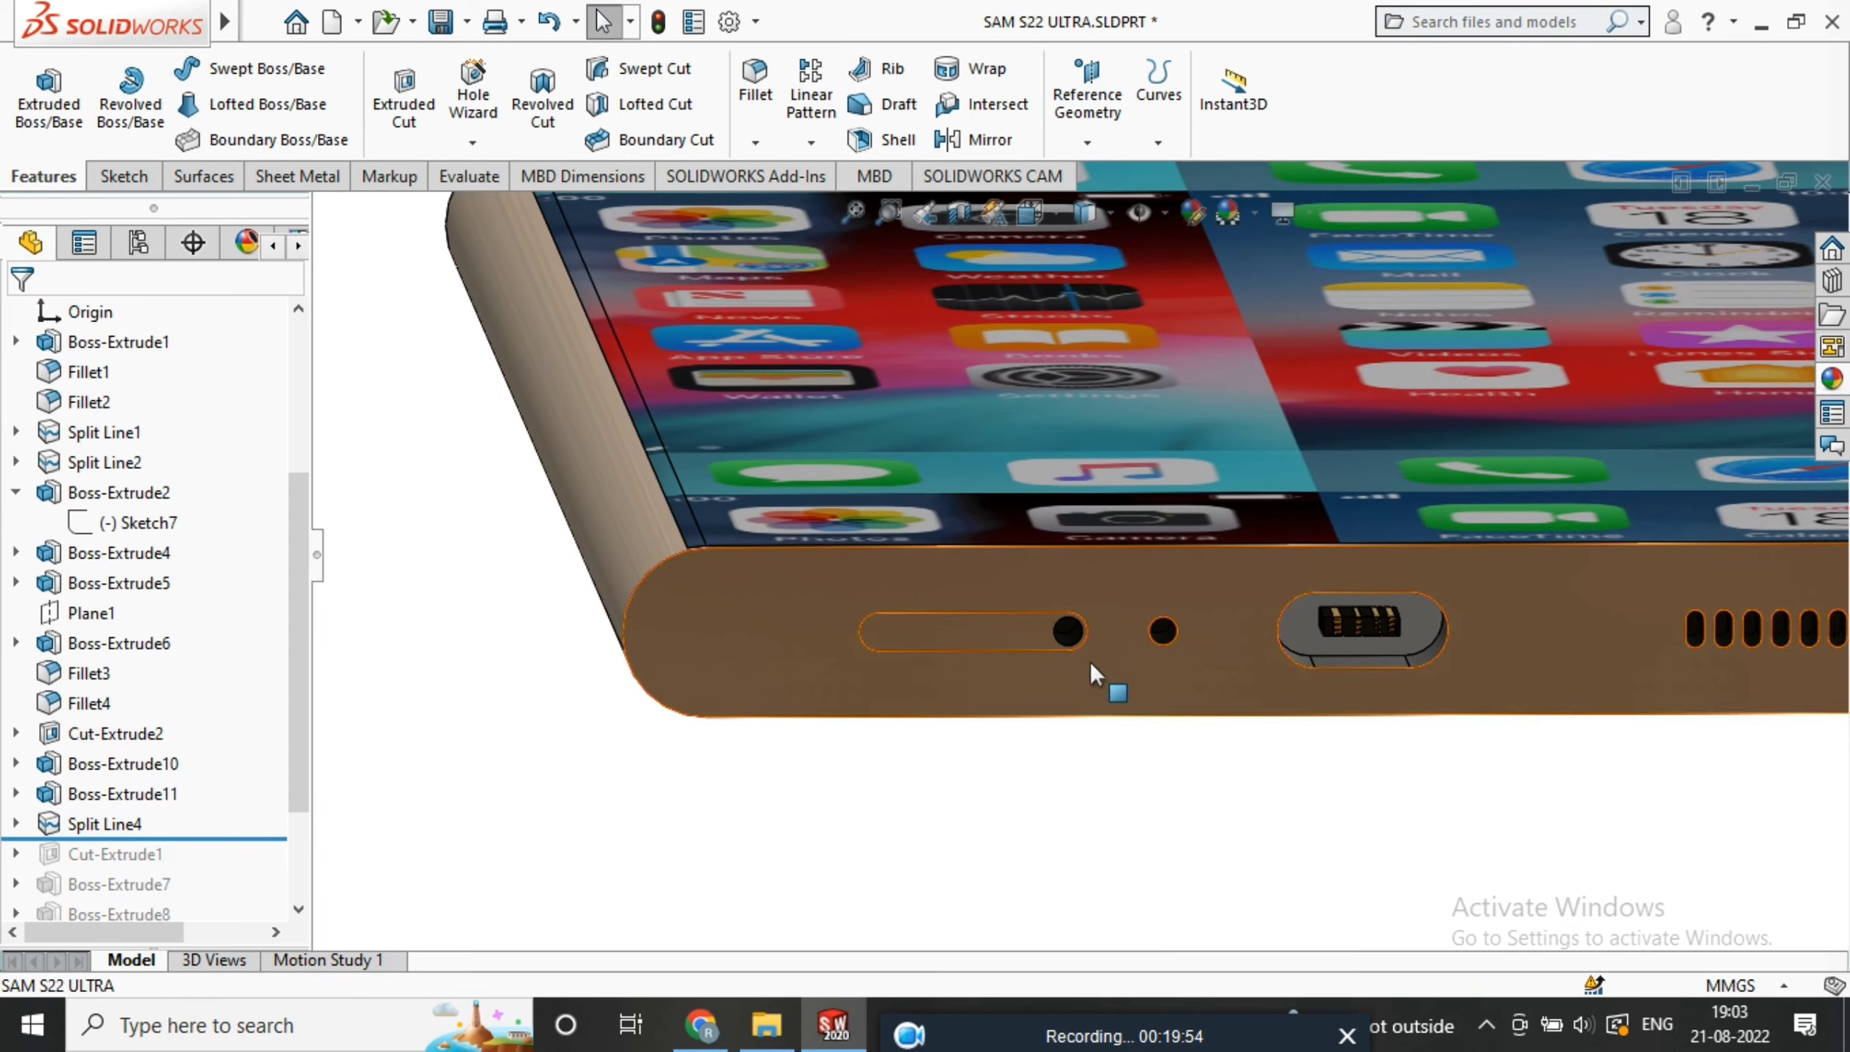
pyautogui.scroll(2, 1082, 633)
pyautogui.scroll(-3, 1601, 507)
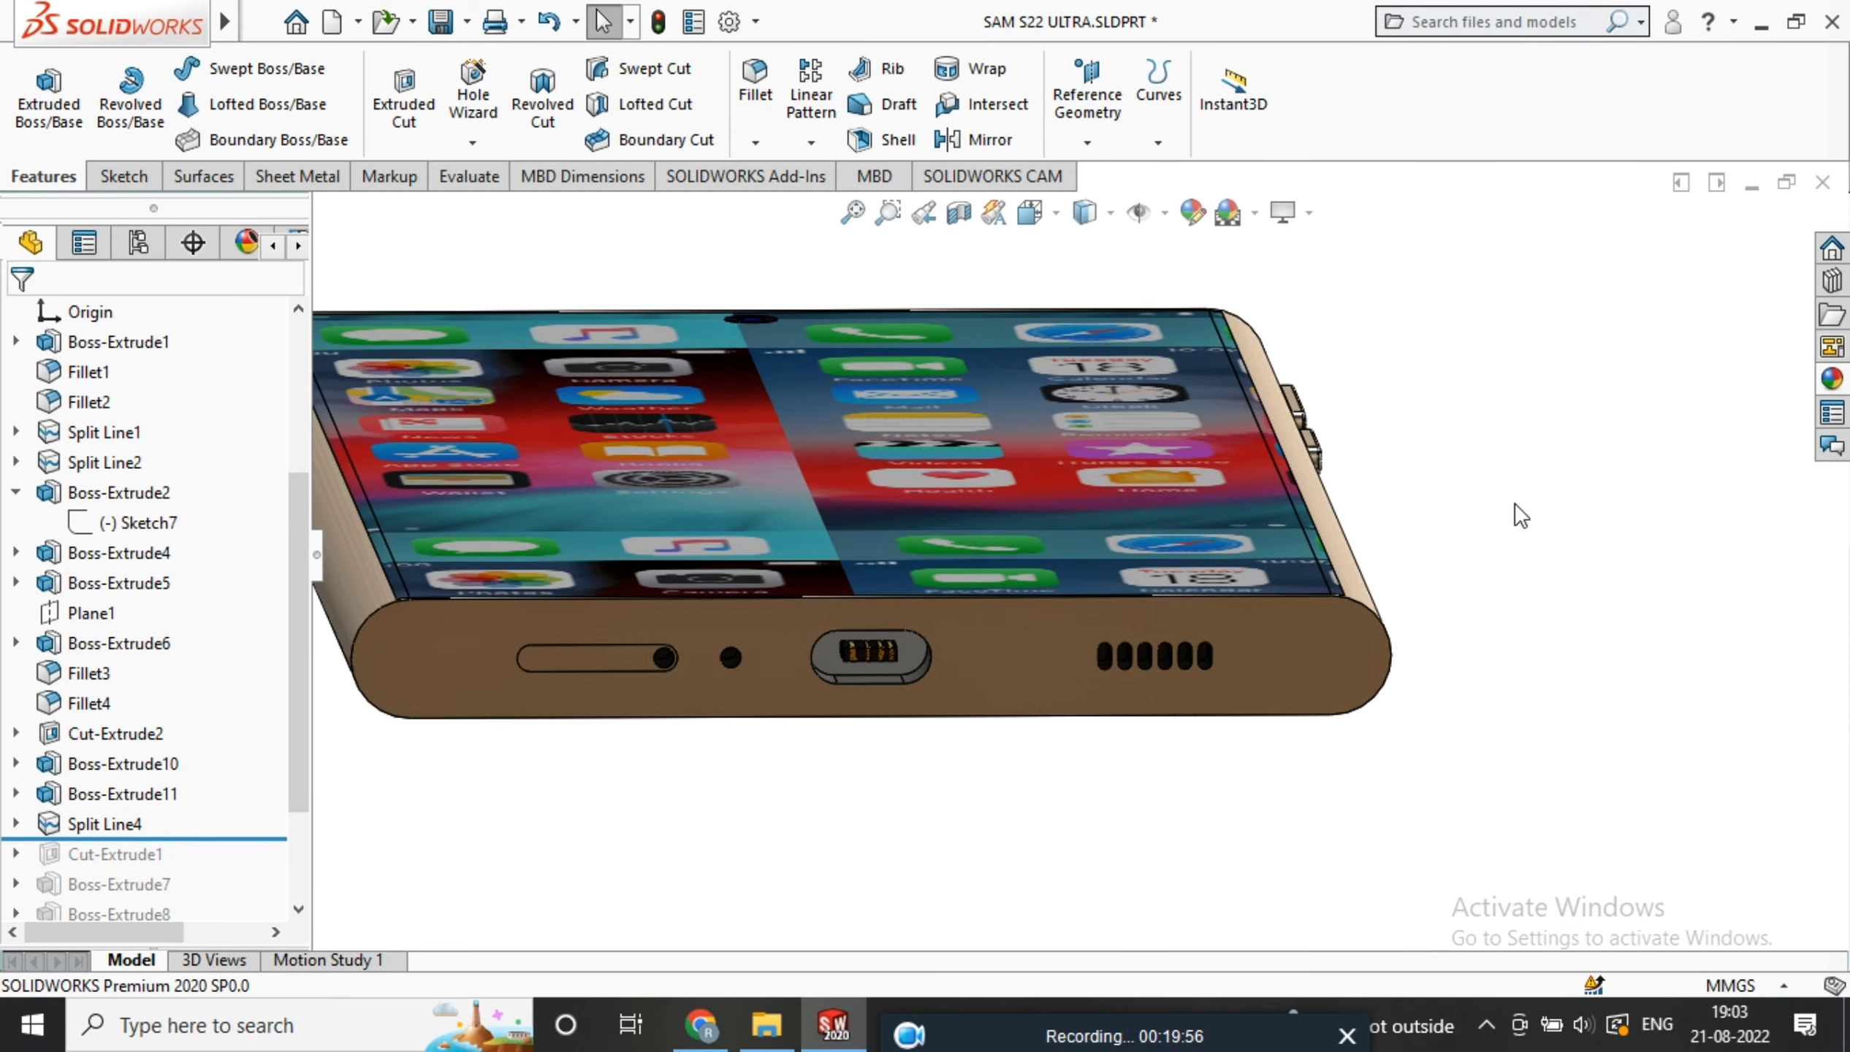
pyautogui.moveTo(1513, 502); pyautogui.dragTo(1614, 555, button='middle')
pyautogui.scroll(3, 1606, 589)
pyautogui.click(1154, 674)
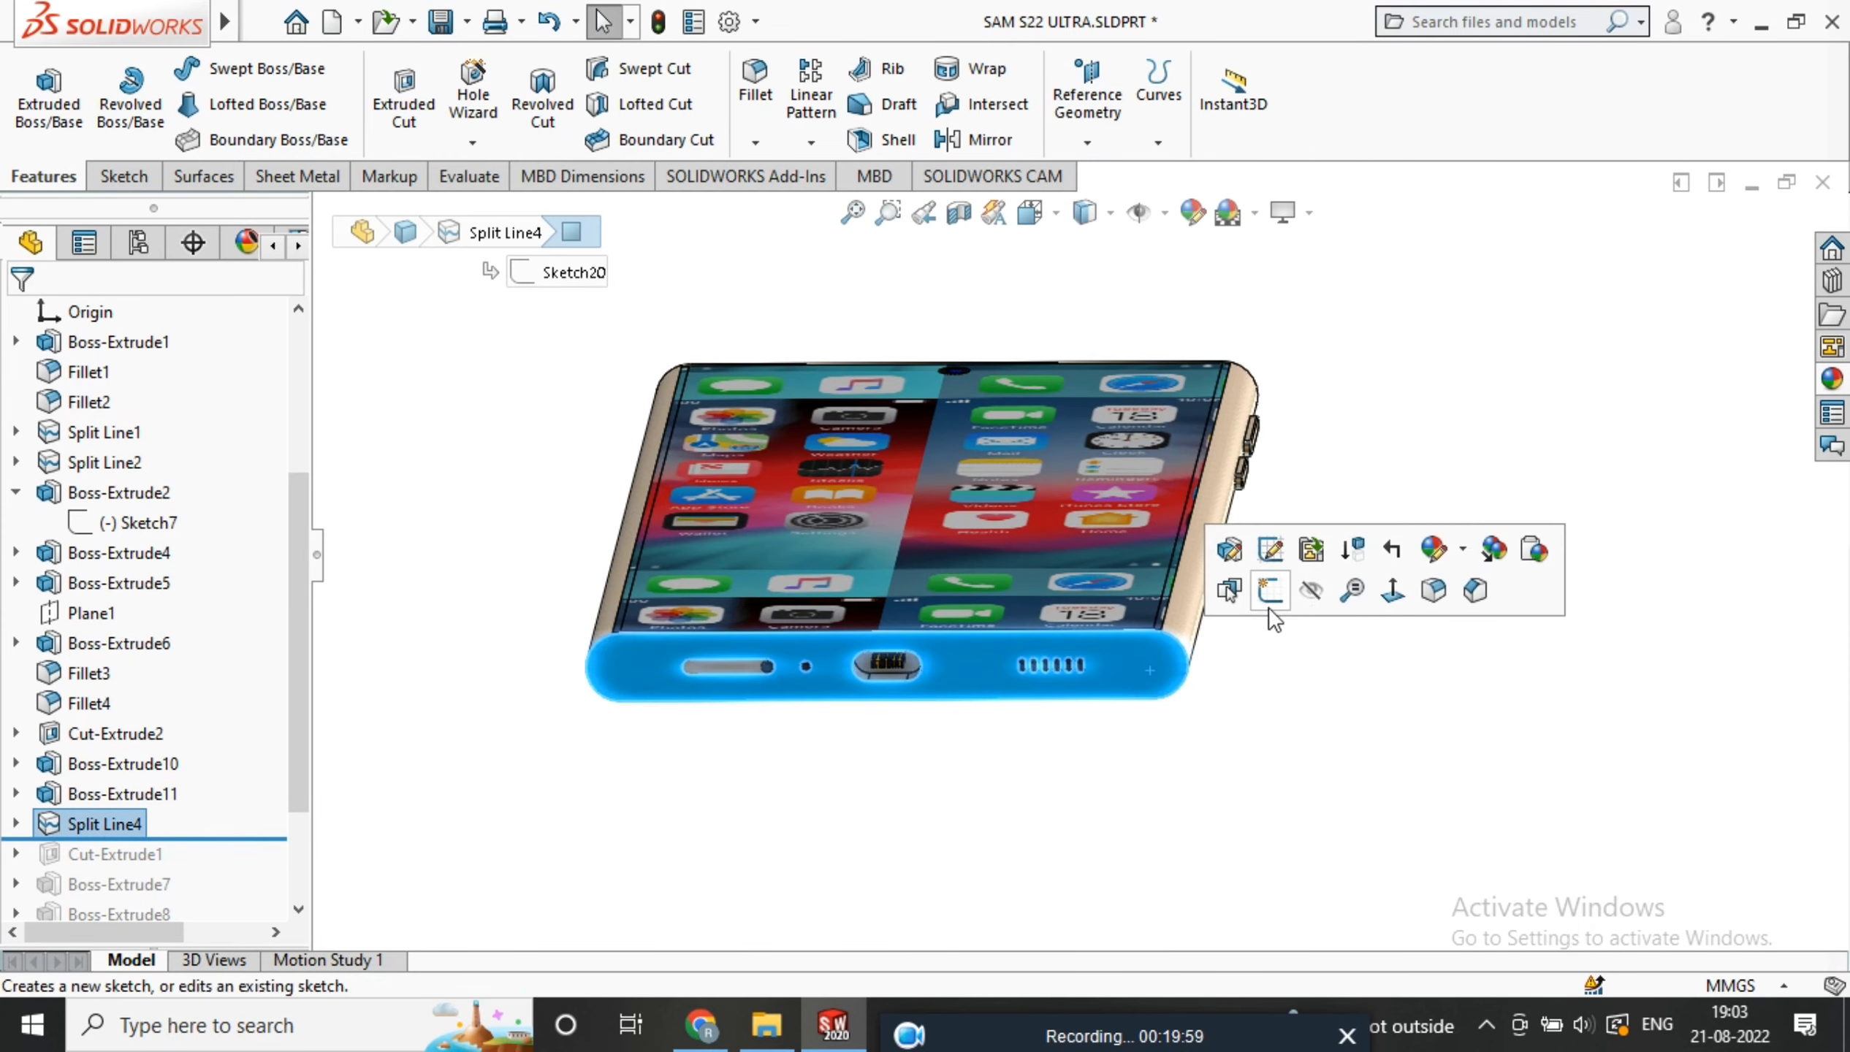
pyautogui.click(1395, 589)
pyautogui.rightClick(1401, 579)
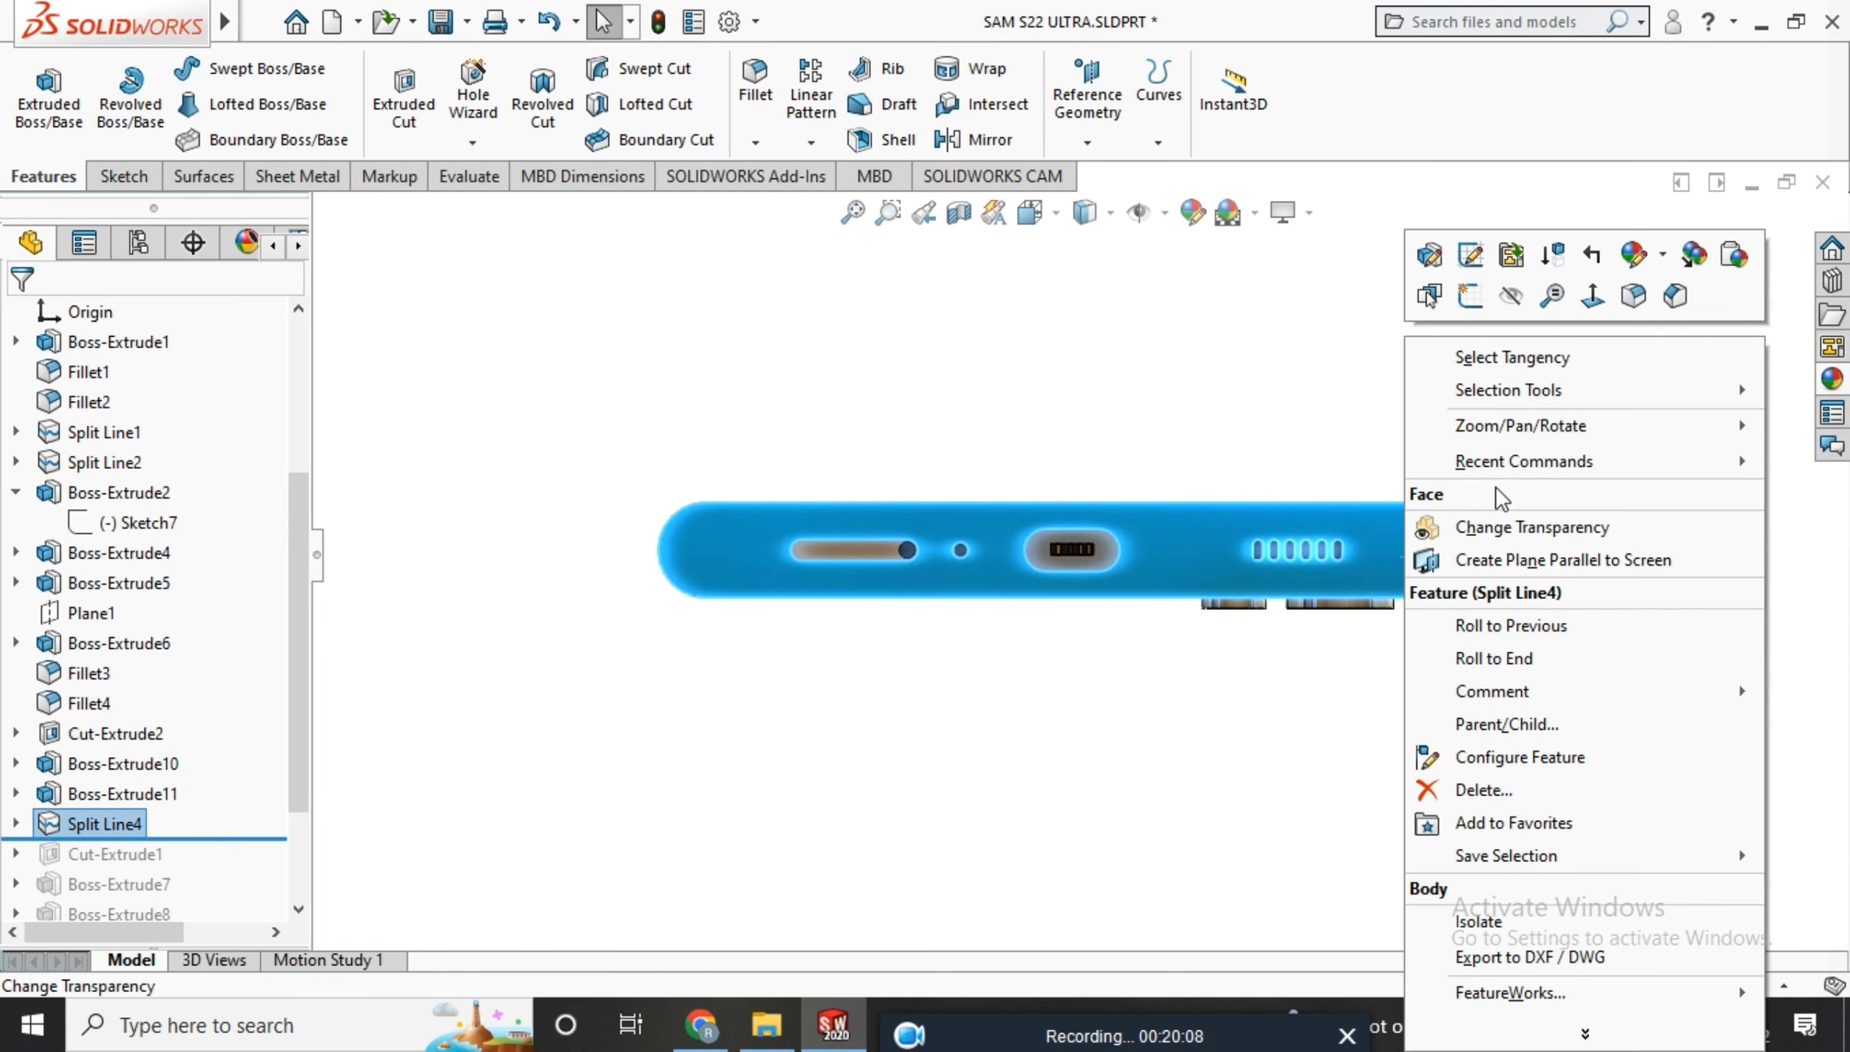
pyautogui.click(1467, 298)
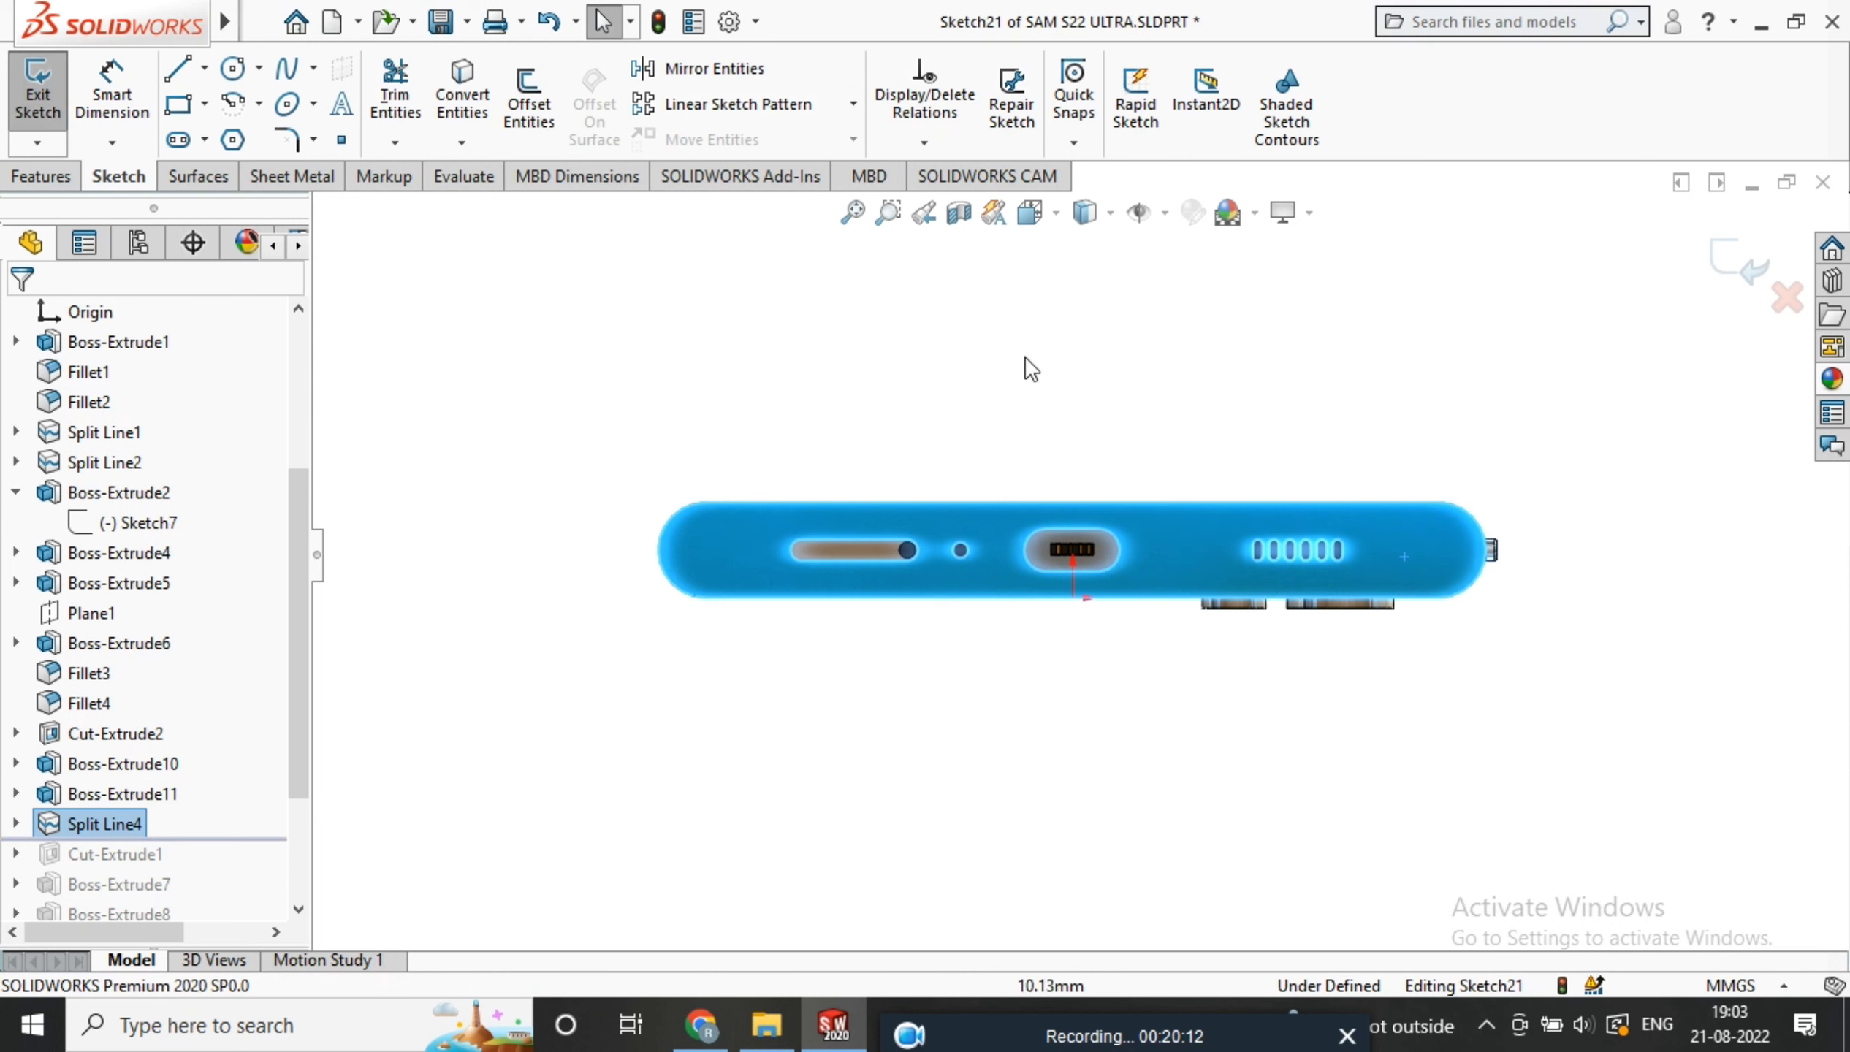
# Sketch a horizontal centerpoint straight slot at the end arc's centre beside the six speaker slots, about 4.44 mm between centres and 2.47 mm wide
pyautogui.click(204, 140)
pyautogui.click(242, 174)
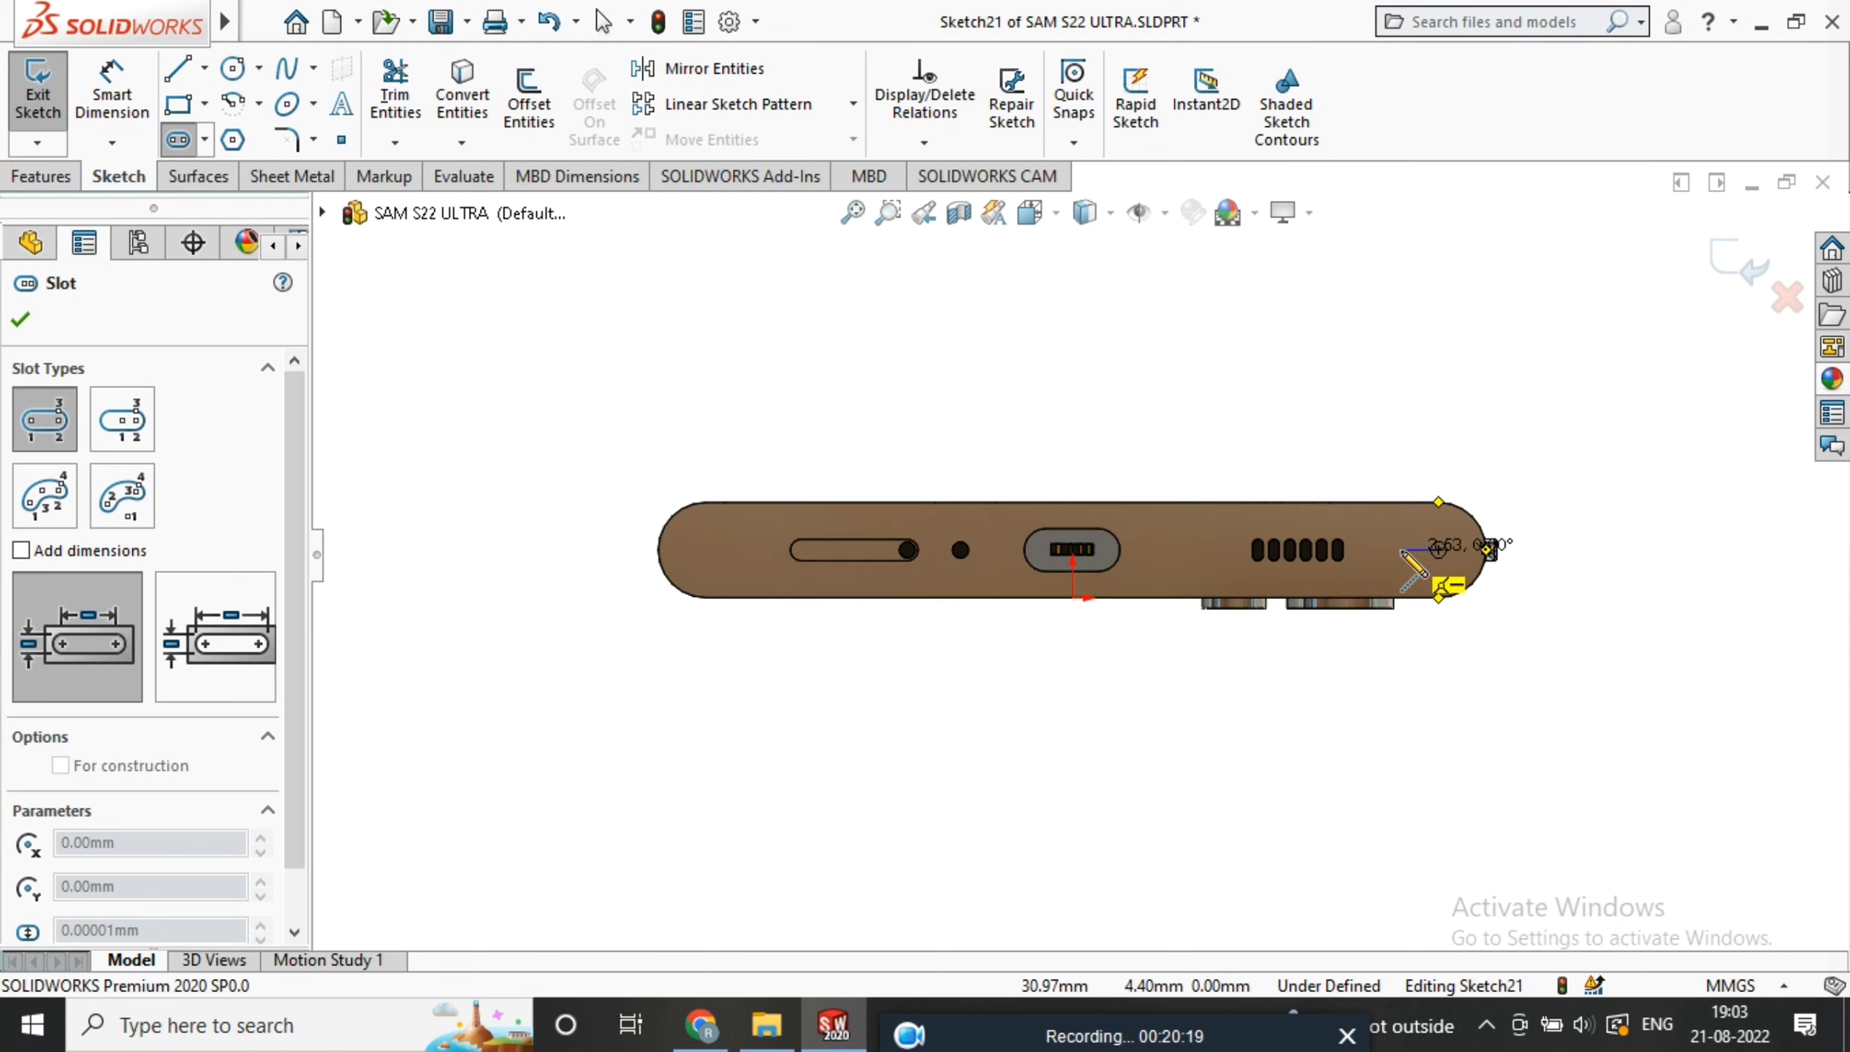
pyautogui.scroll(-3, 1414, 569)
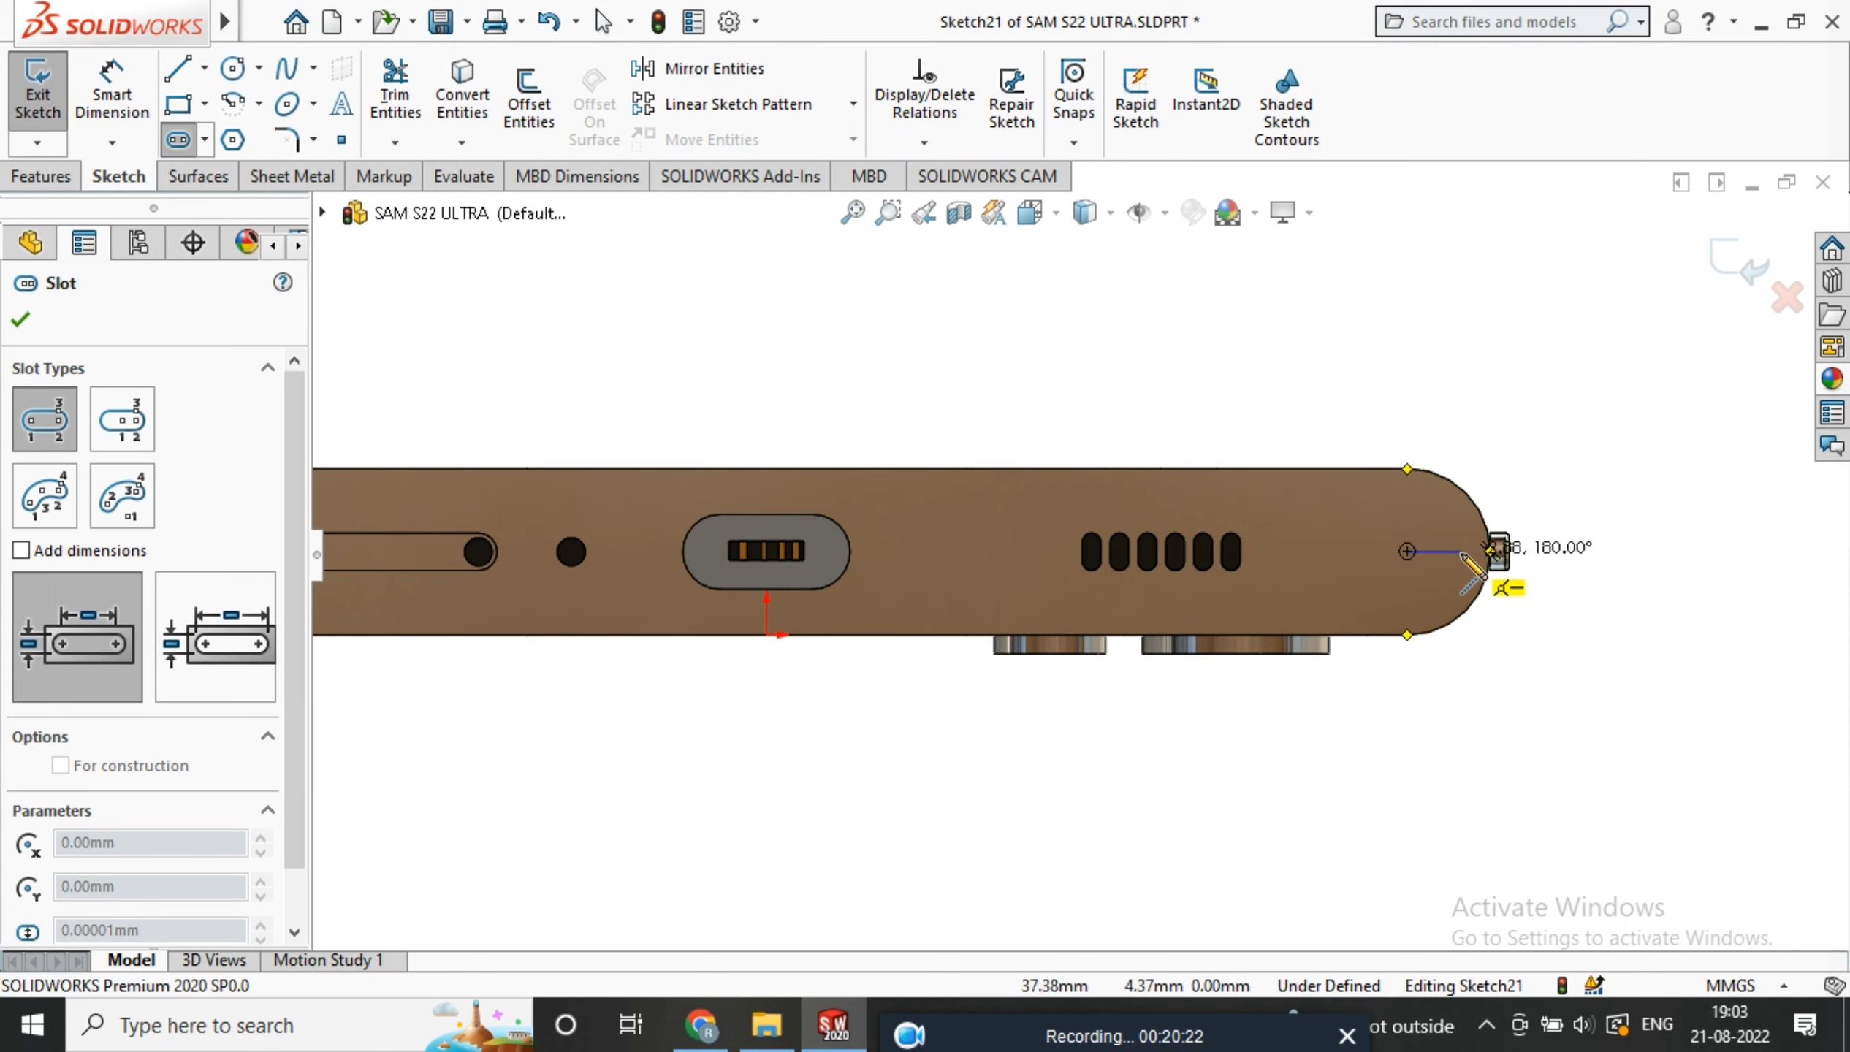
pyautogui.click(206, 139)
pyautogui.click(250, 202)
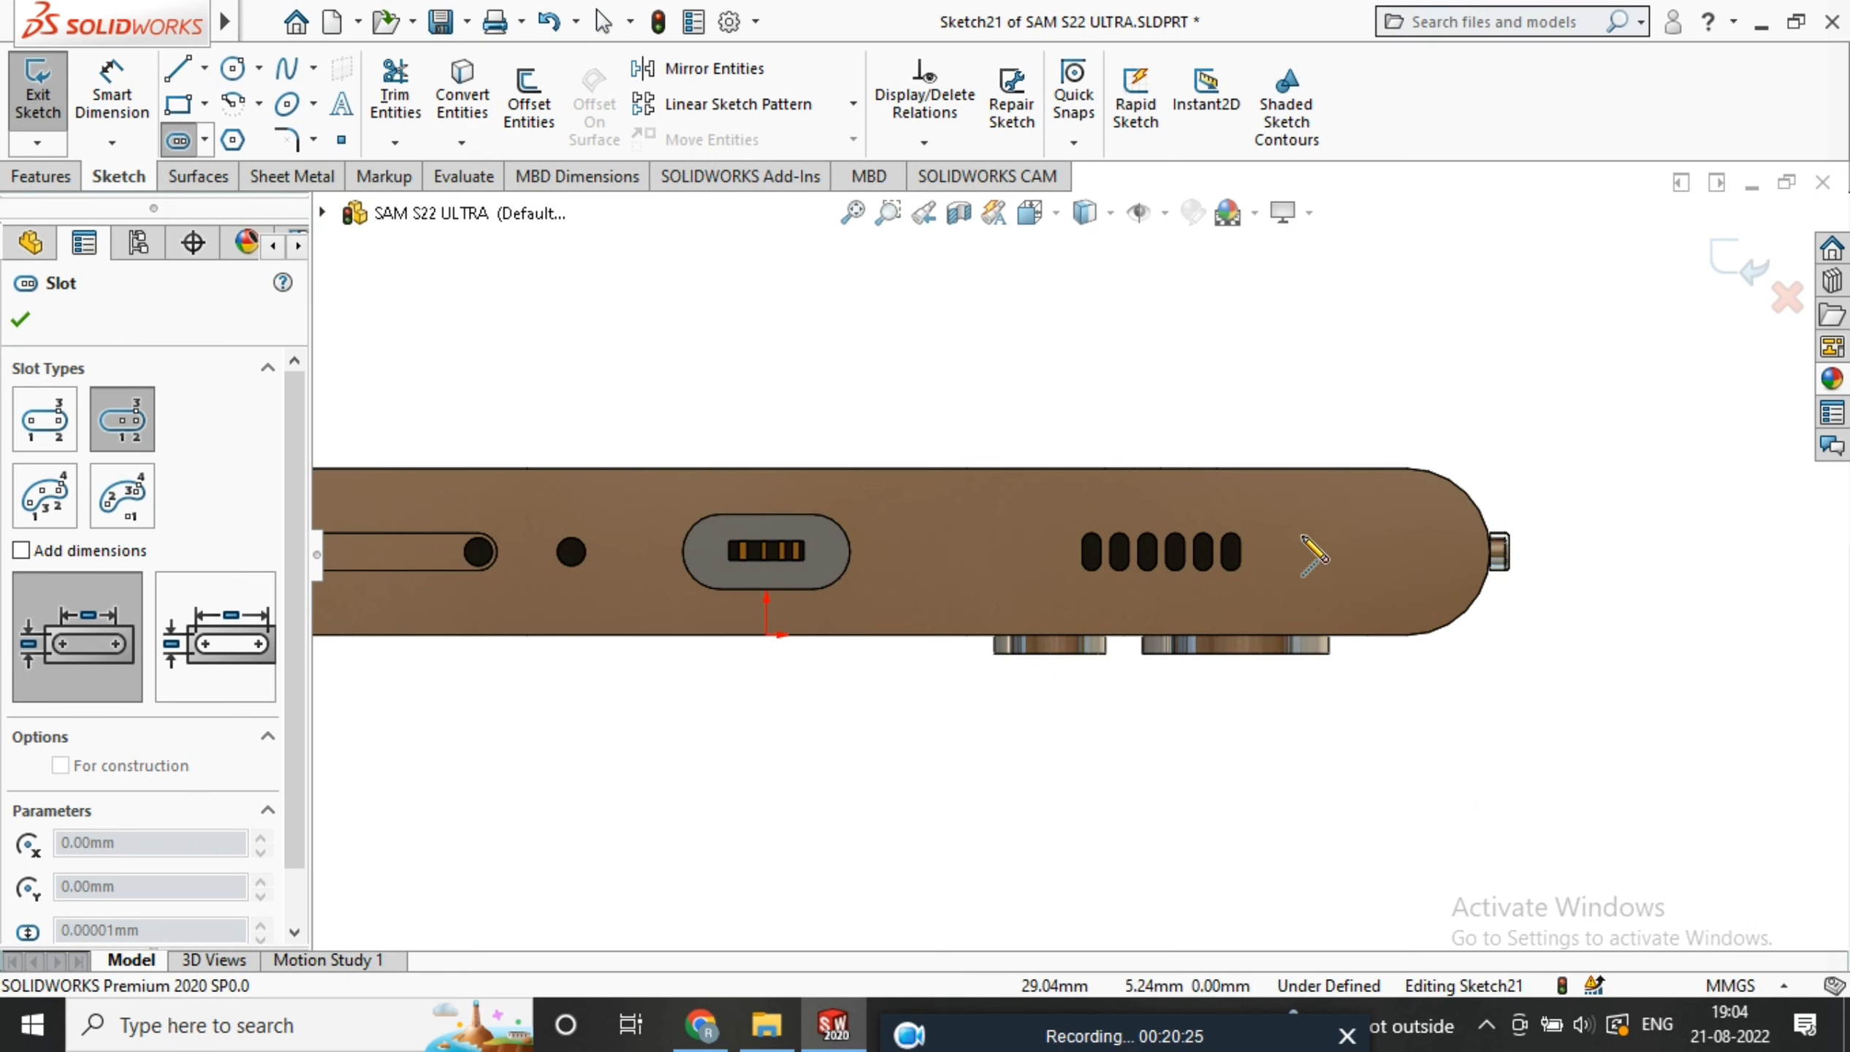
pyautogui.click(1406, 552)
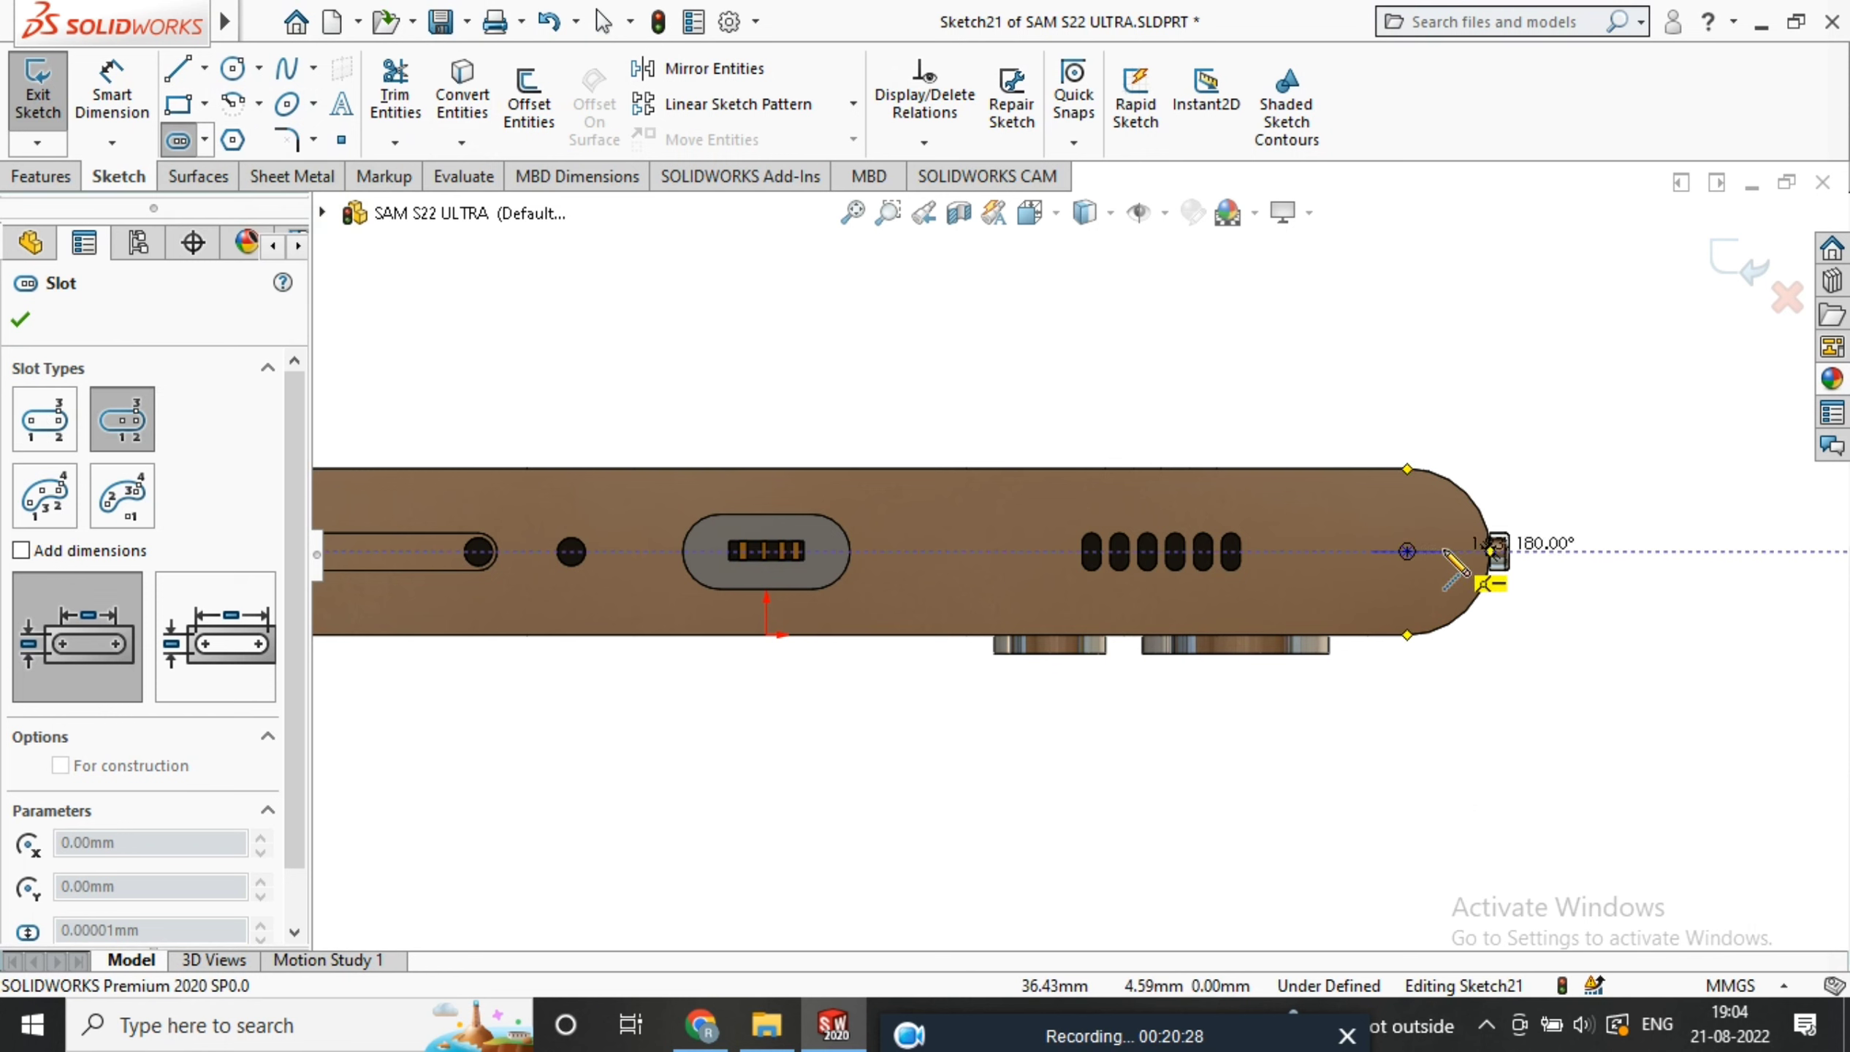
pyautogui.click(1454, 544)
# Dimension the slot with a 2 mm end radius and a 3 mm straight length
pyautogui.click(136, 102)
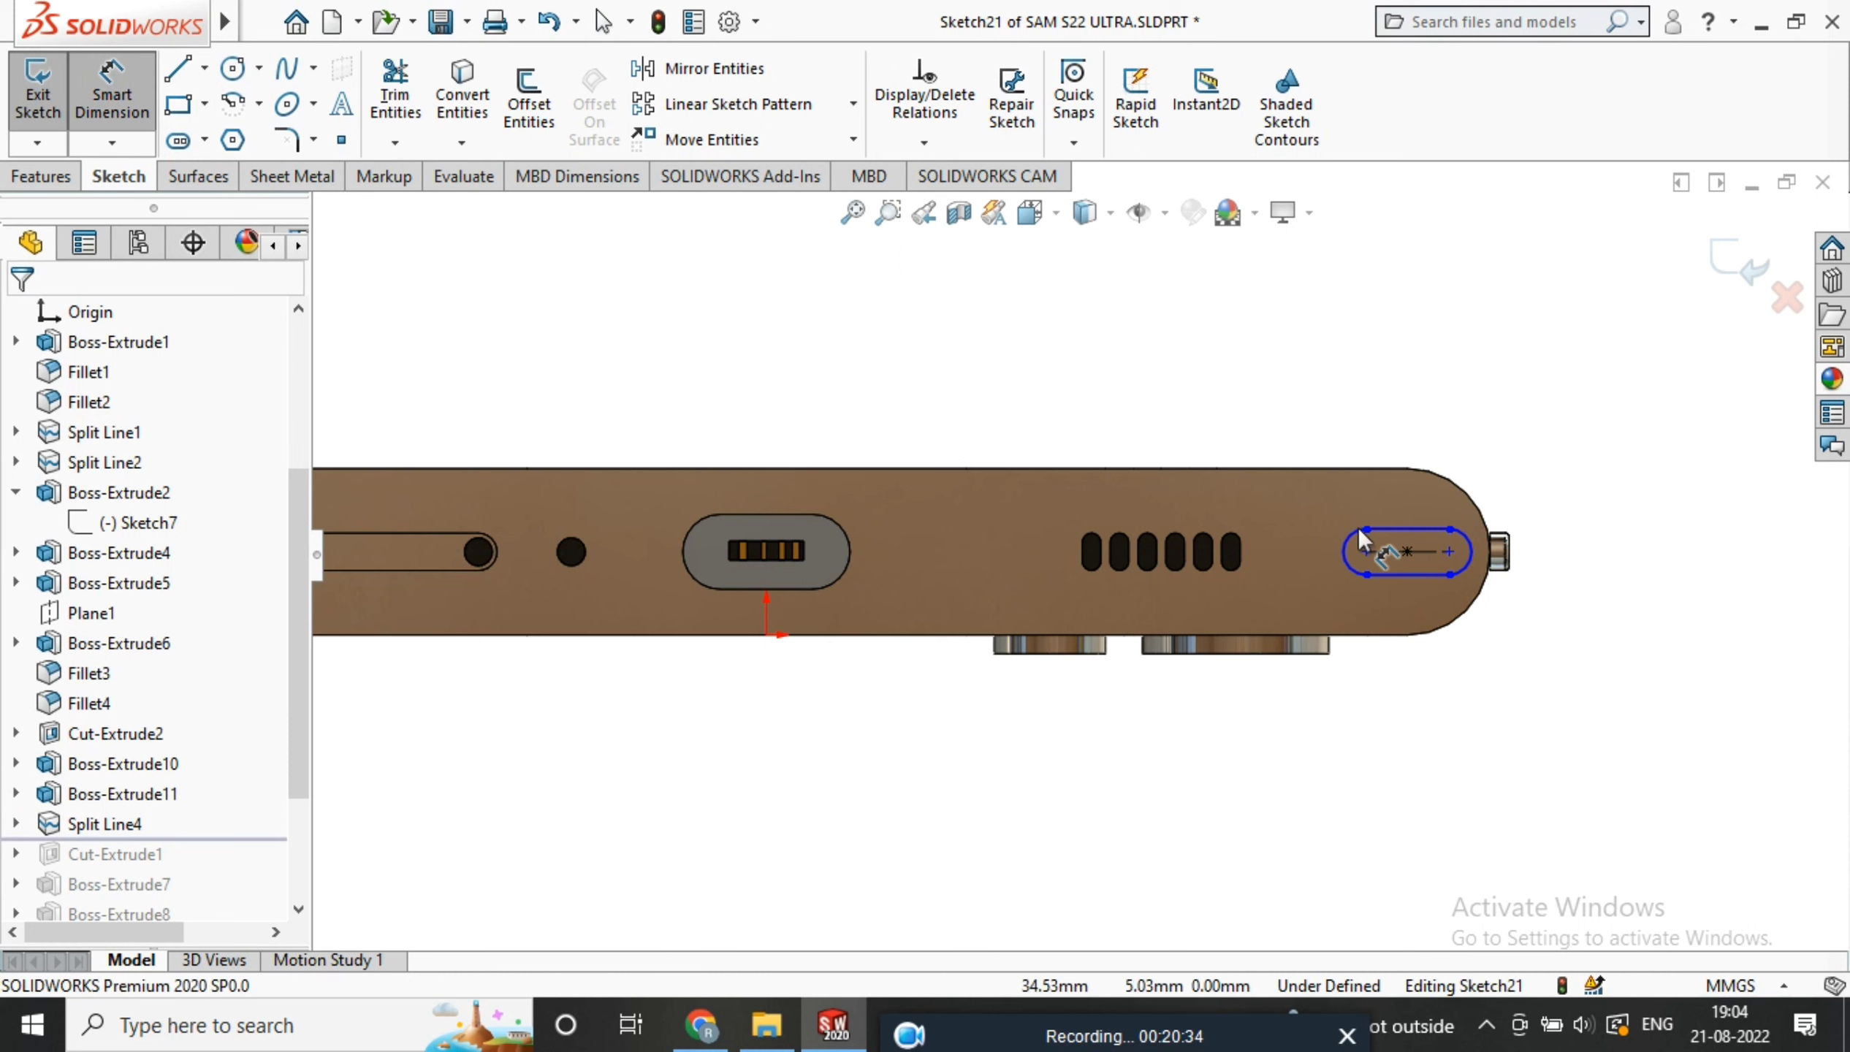
pyautogui.click(1476, 538)
pyautogui.click(1665, 467)
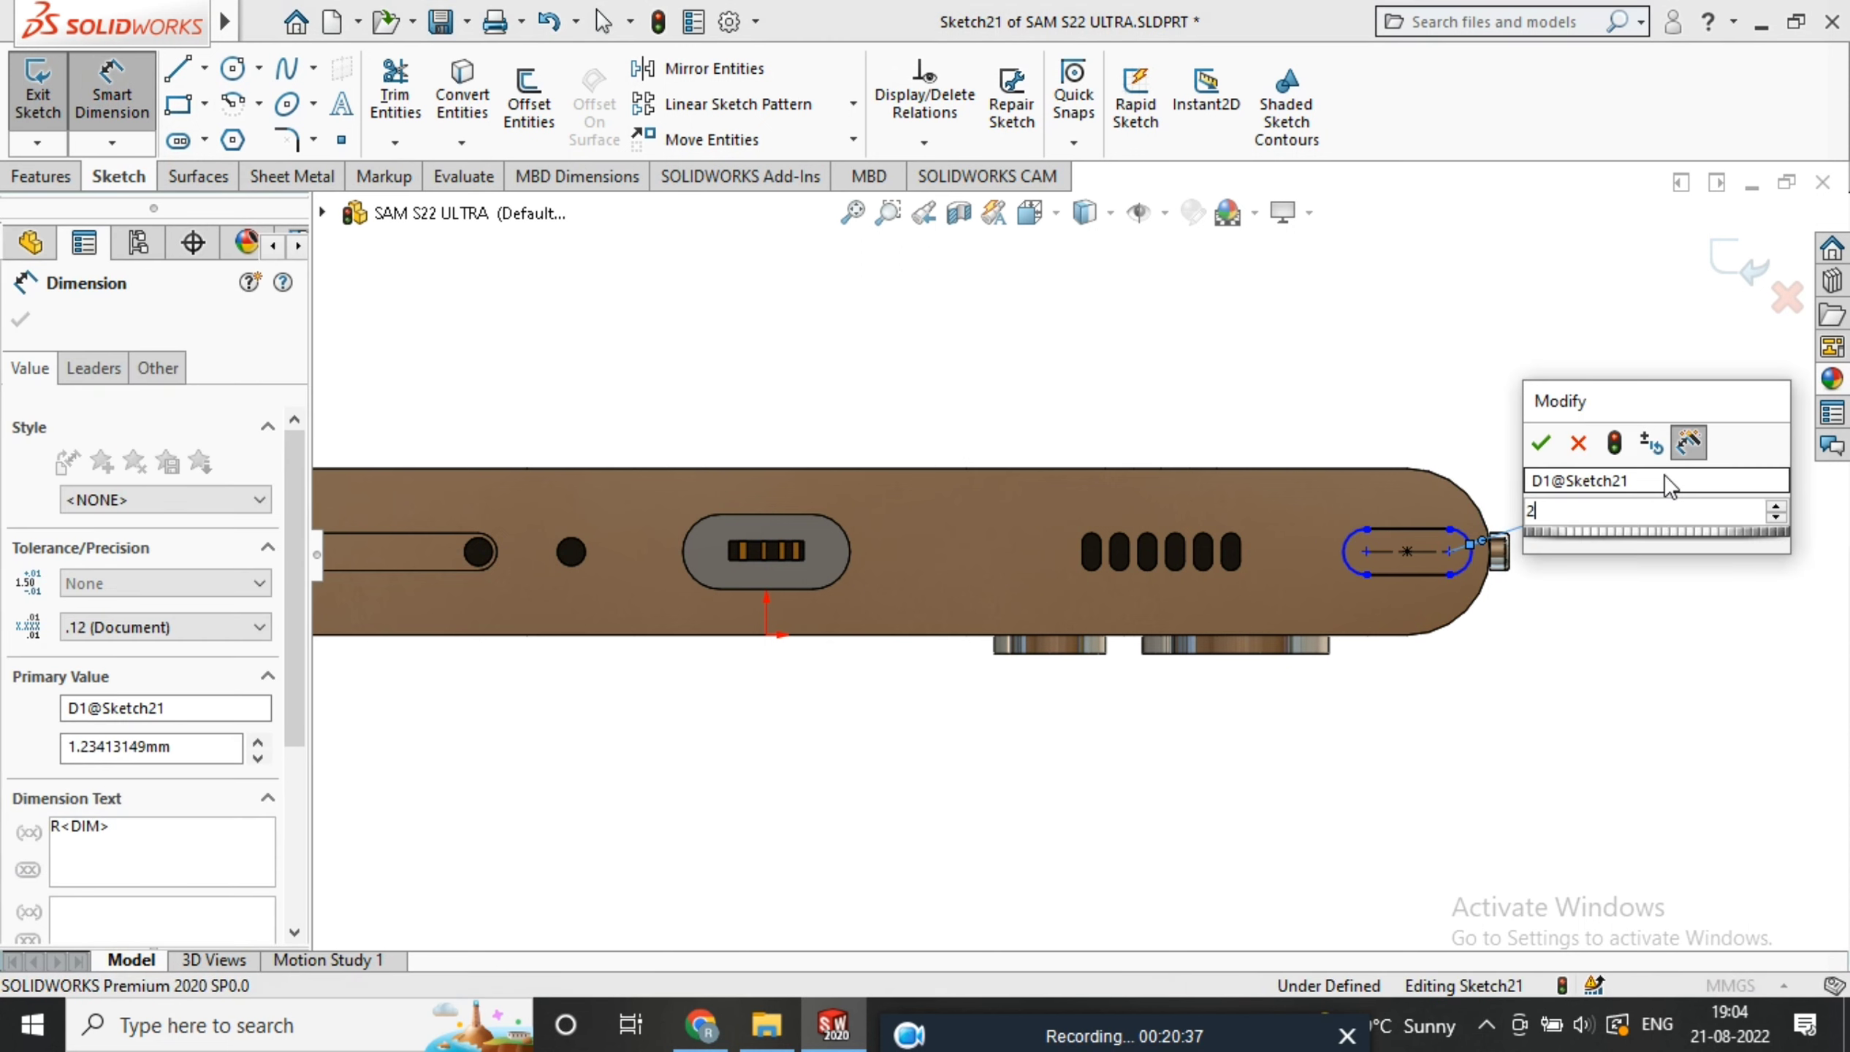
pyautogui.press('Return')
pyautogui.click(1423, 588)
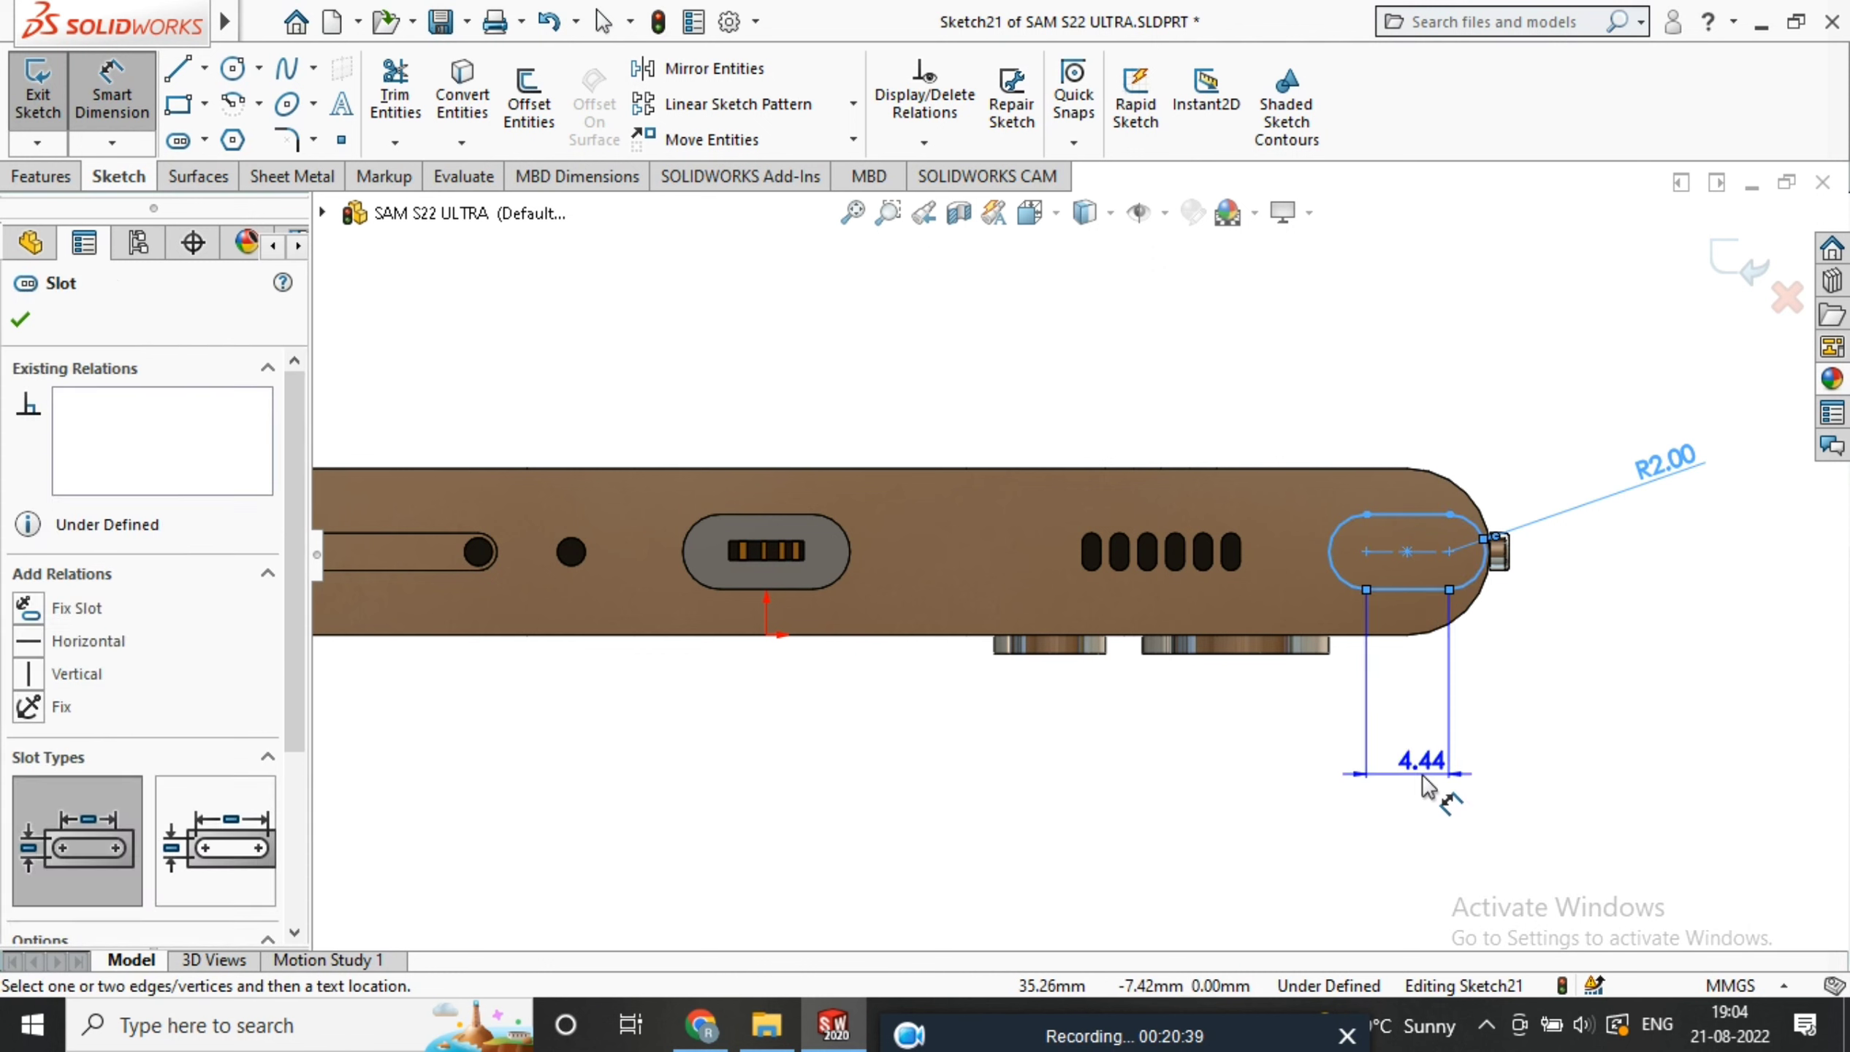
pyautogui.click(1420, 769)
pyautogui.write('3')
pyautogui.press('Return')
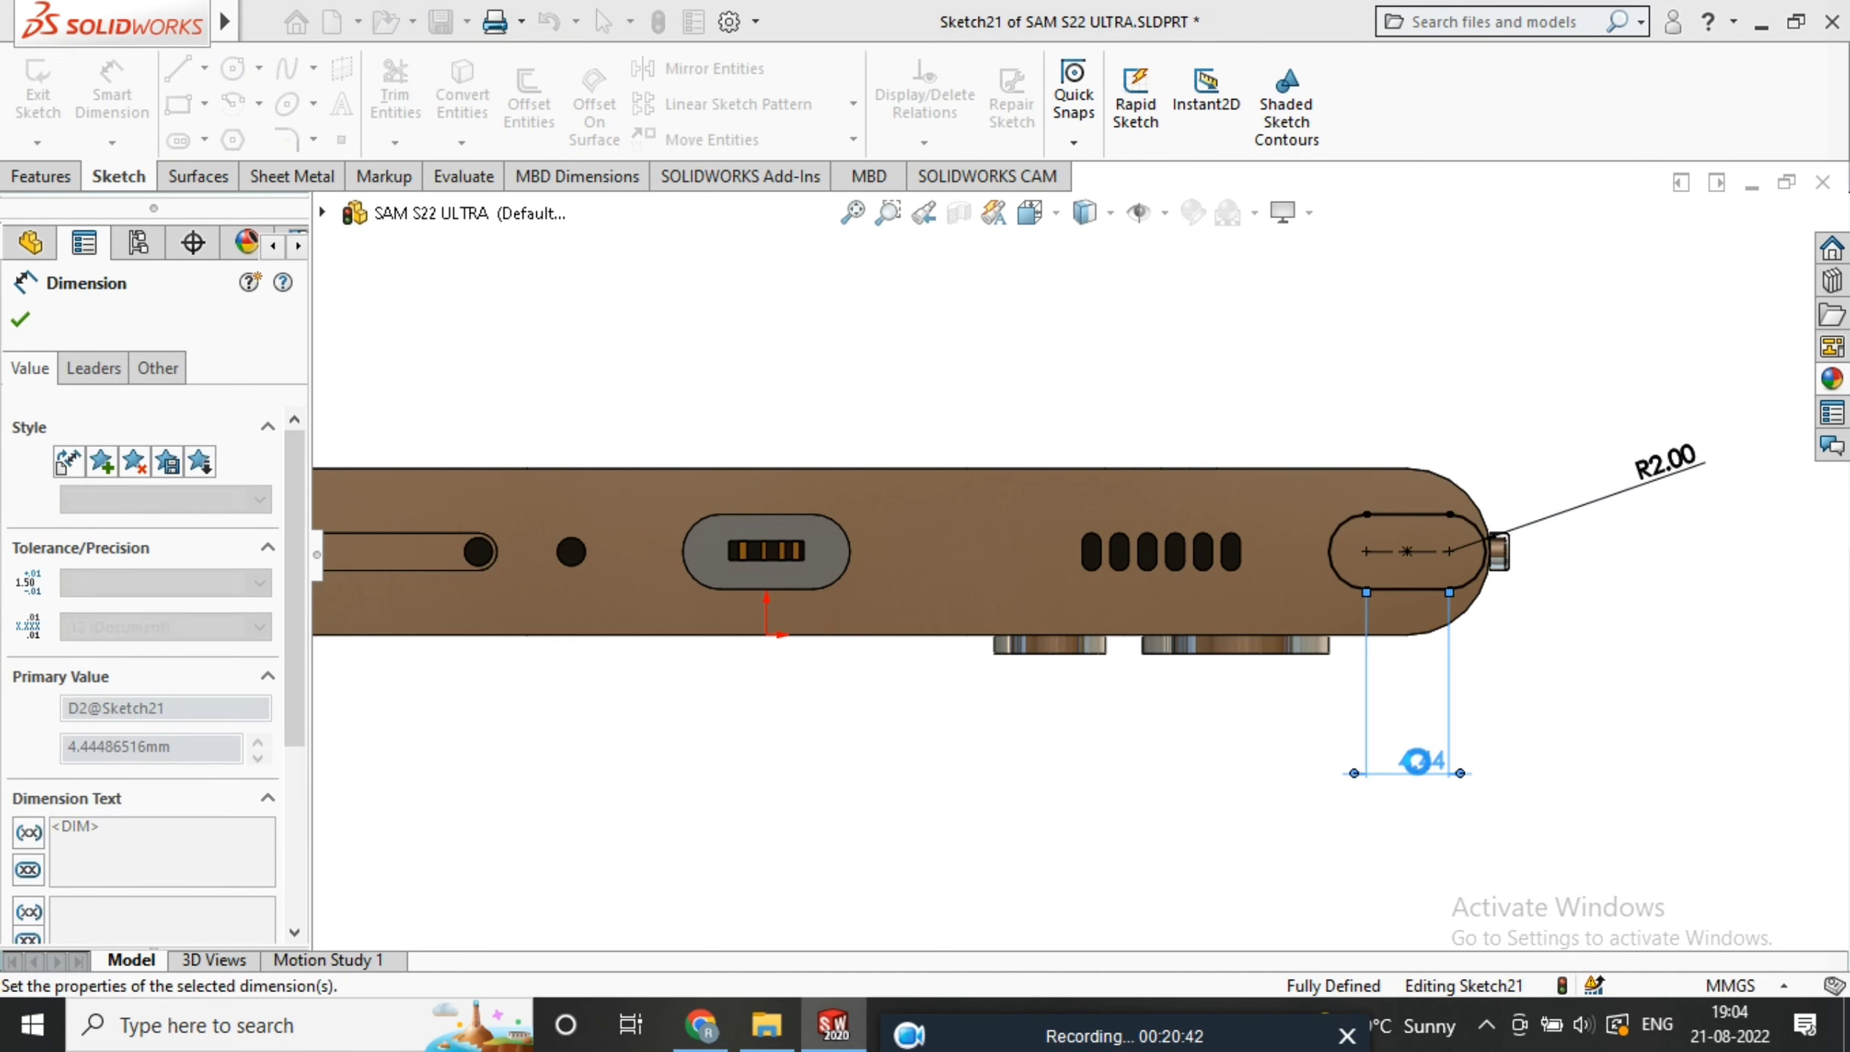
# Extrude the slot sketch as a 1 mm blind boss merged with the phone body
pyautogui.scroll(3, 1413, 587)
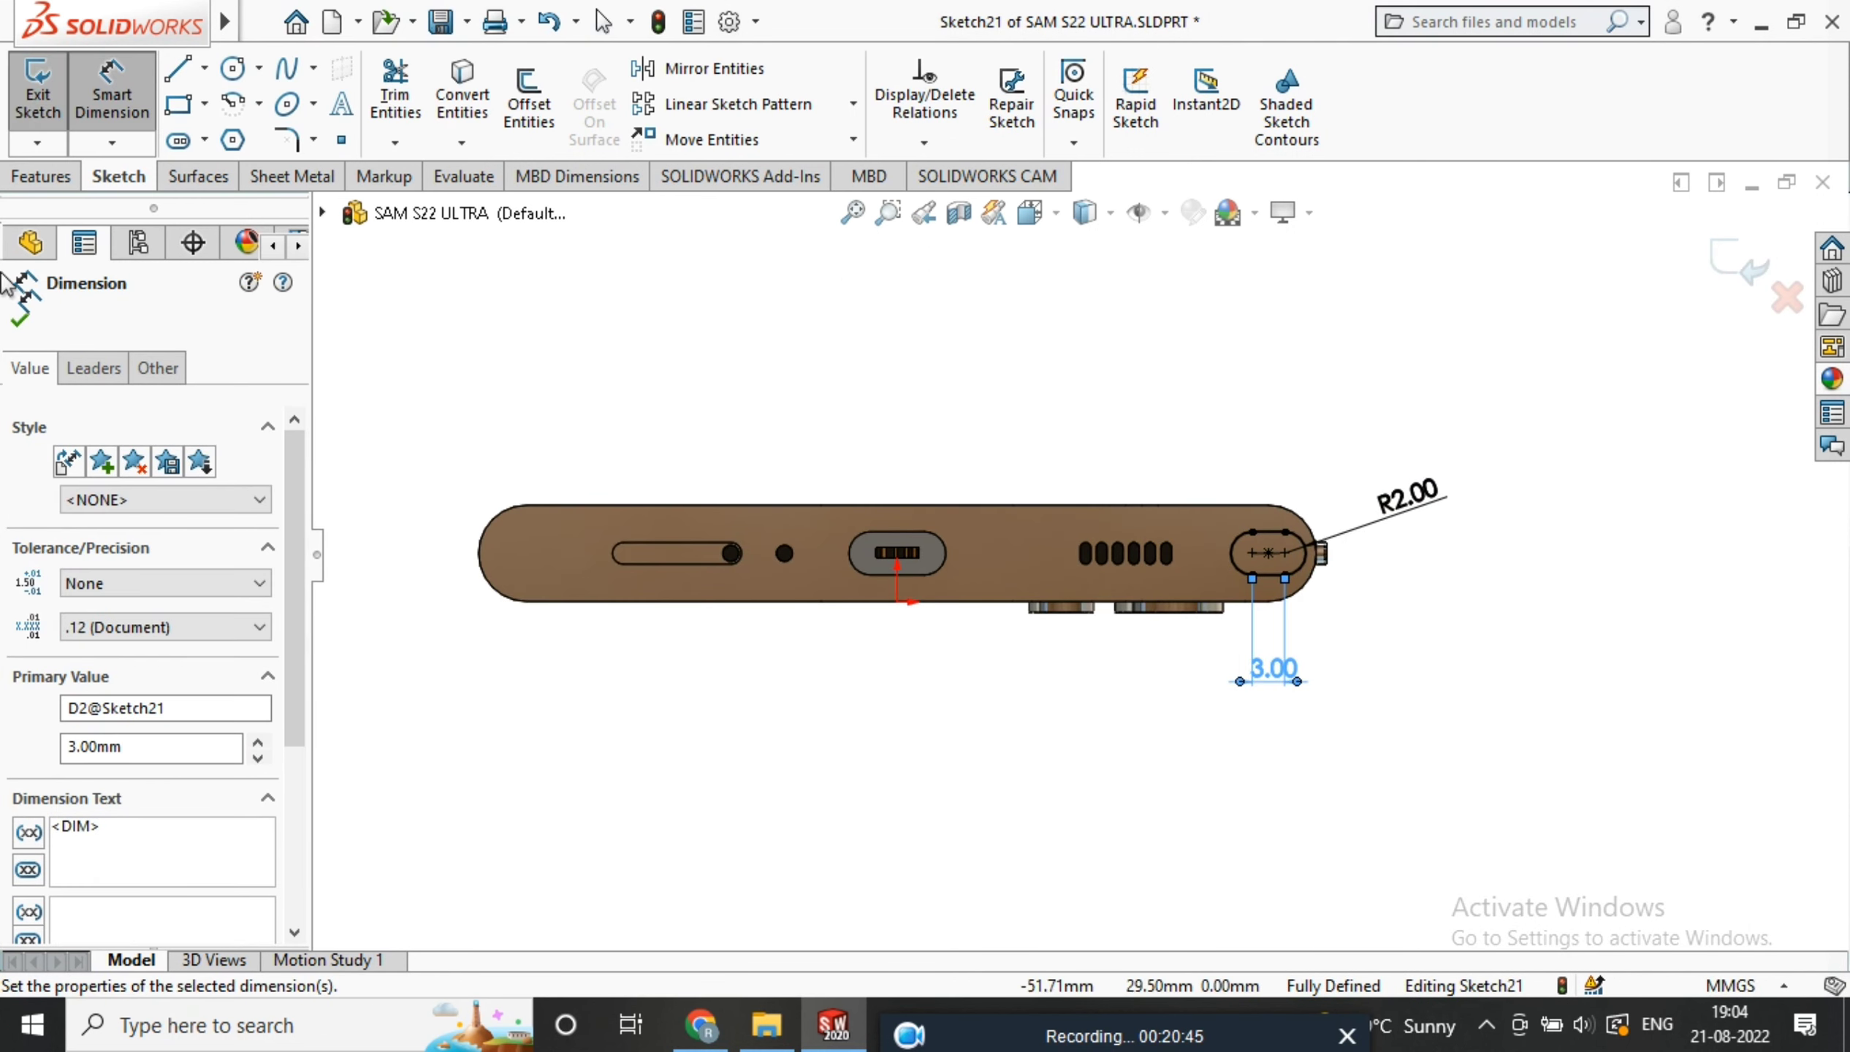
pyautogui.click(62, 177)
pyautogui.click(48, 95)
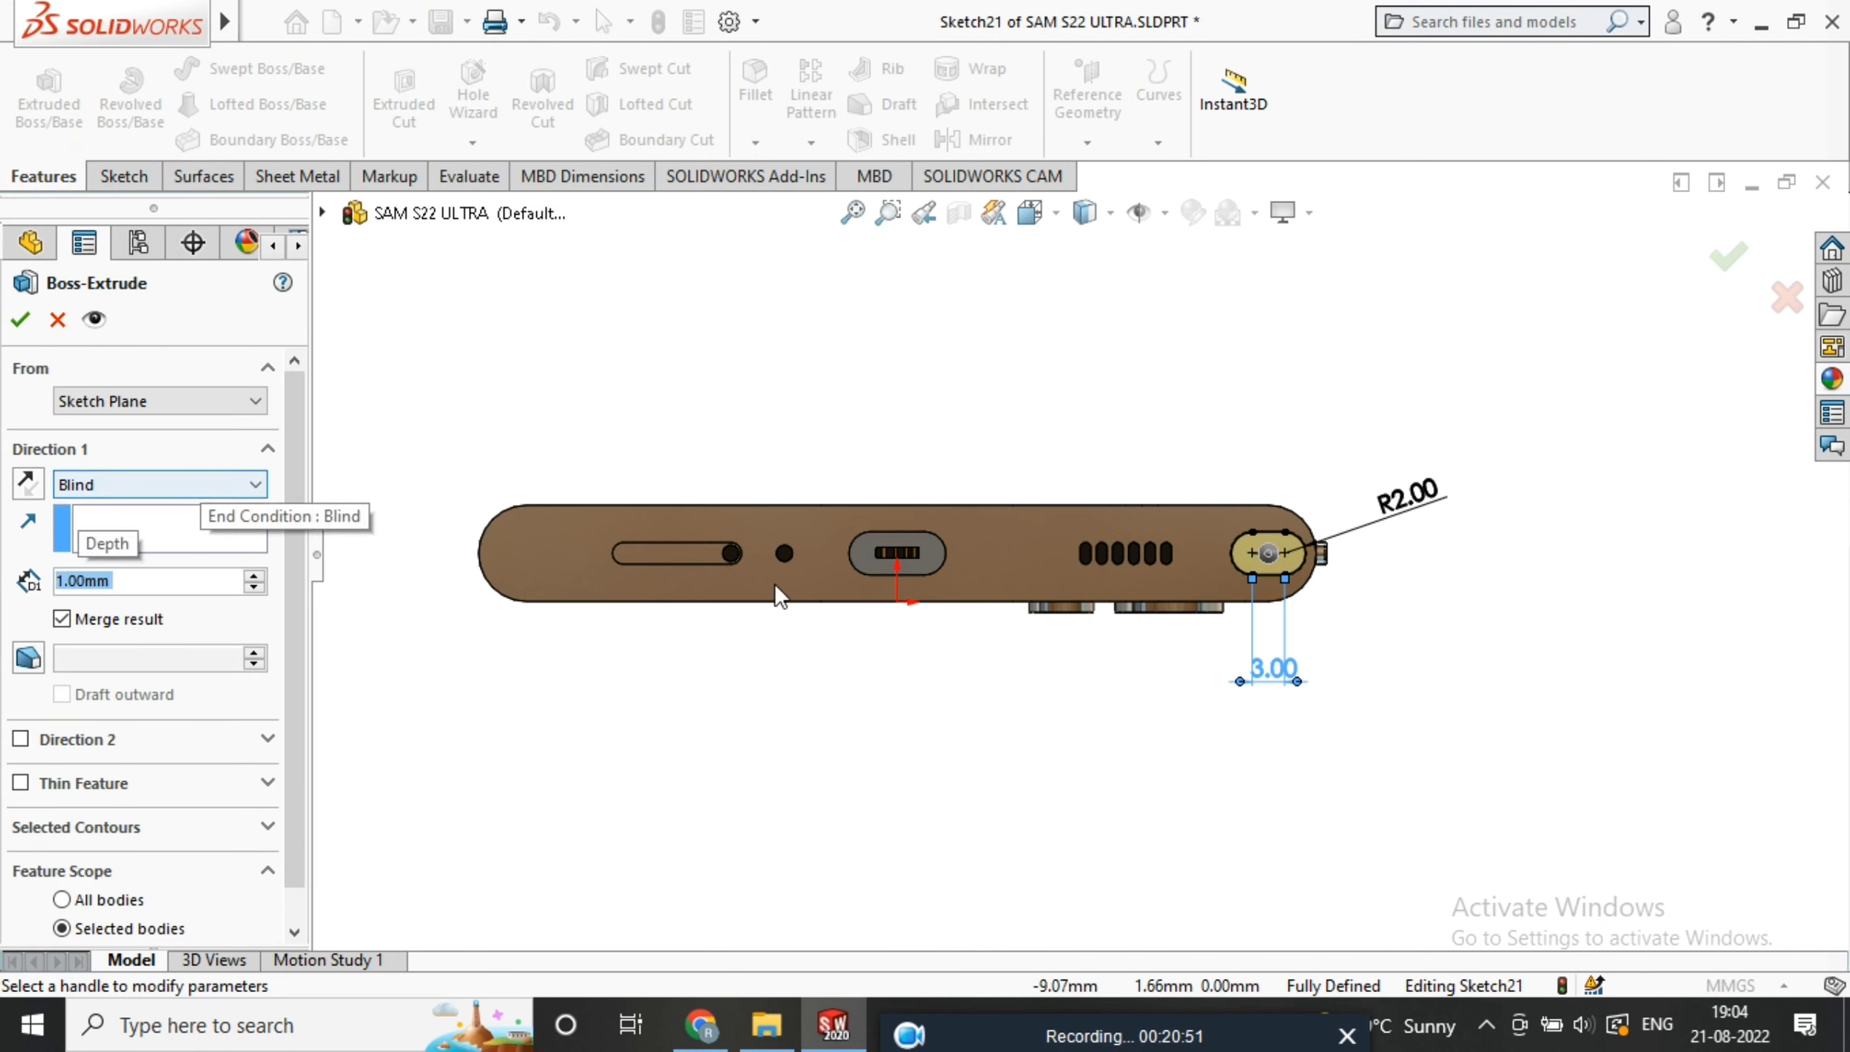
pyautogui.click(19, 320)
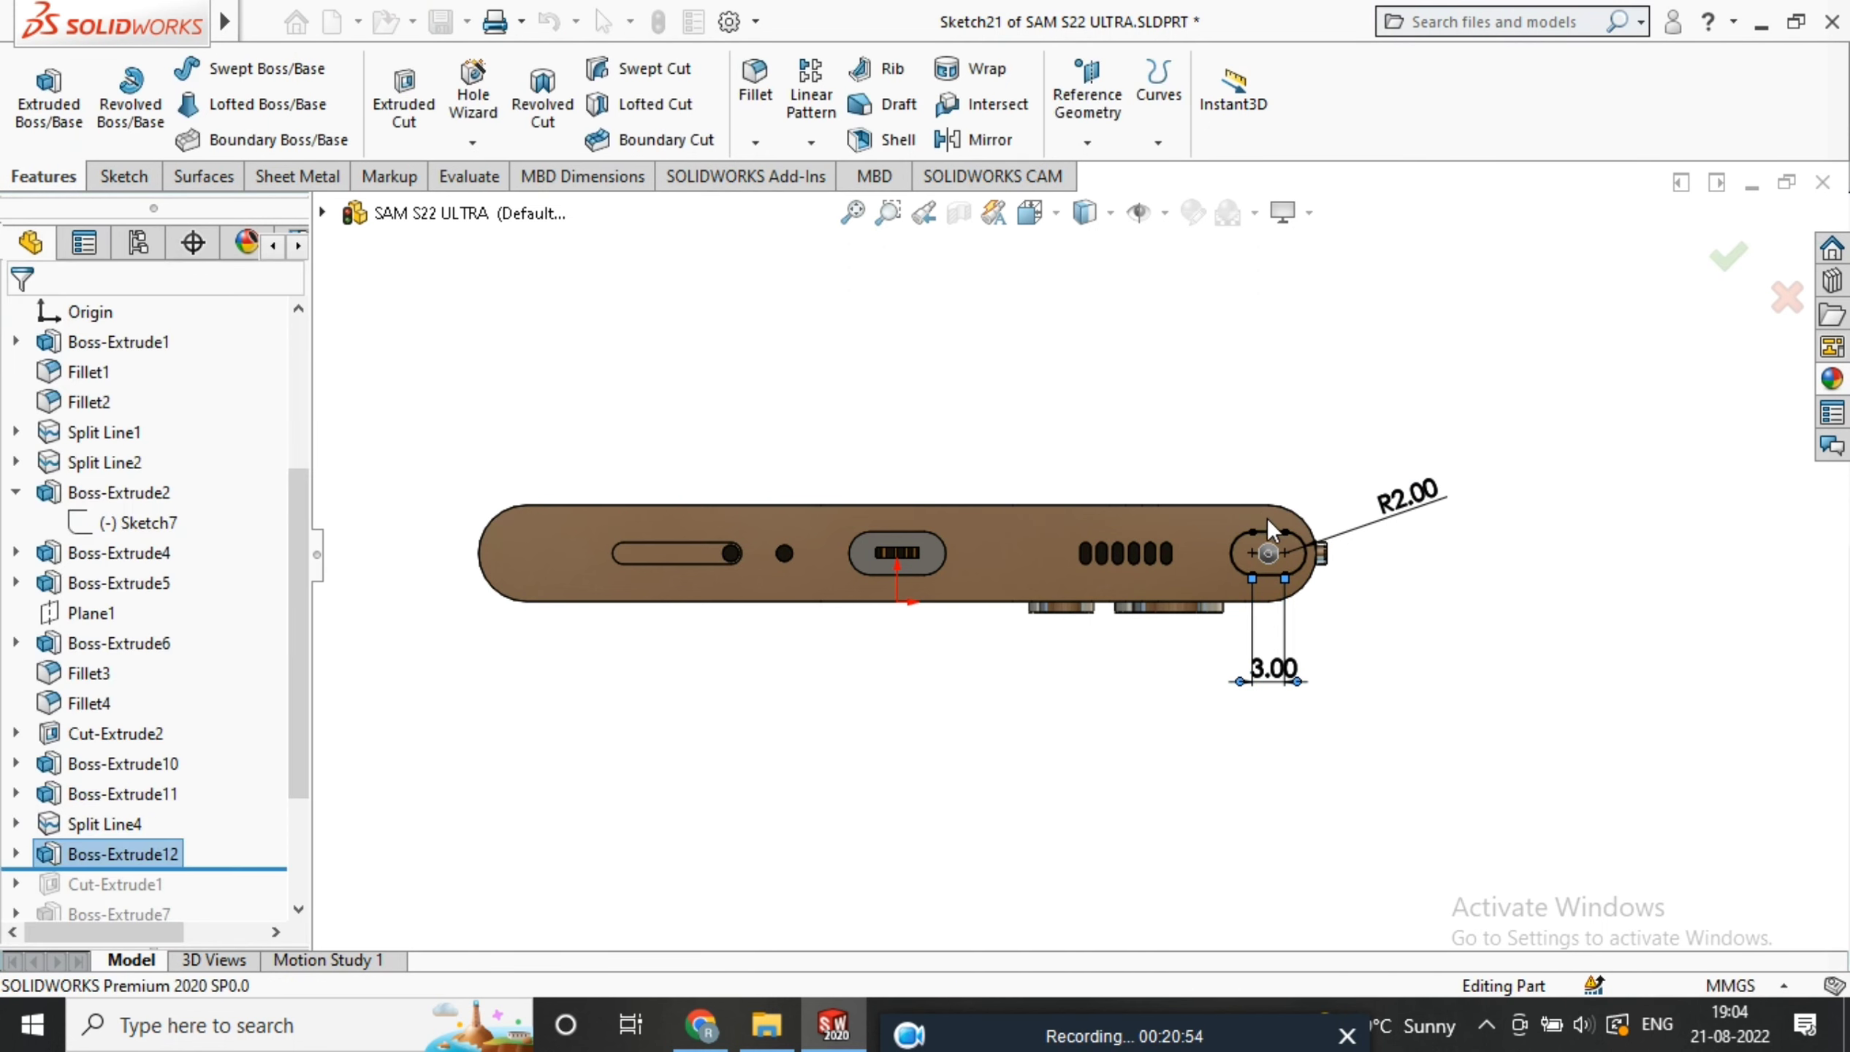
# Add a 1 mm continuous dome to the outer face of the slot-shaped boss
pyautogui.scroll(-8, 1708, 646)
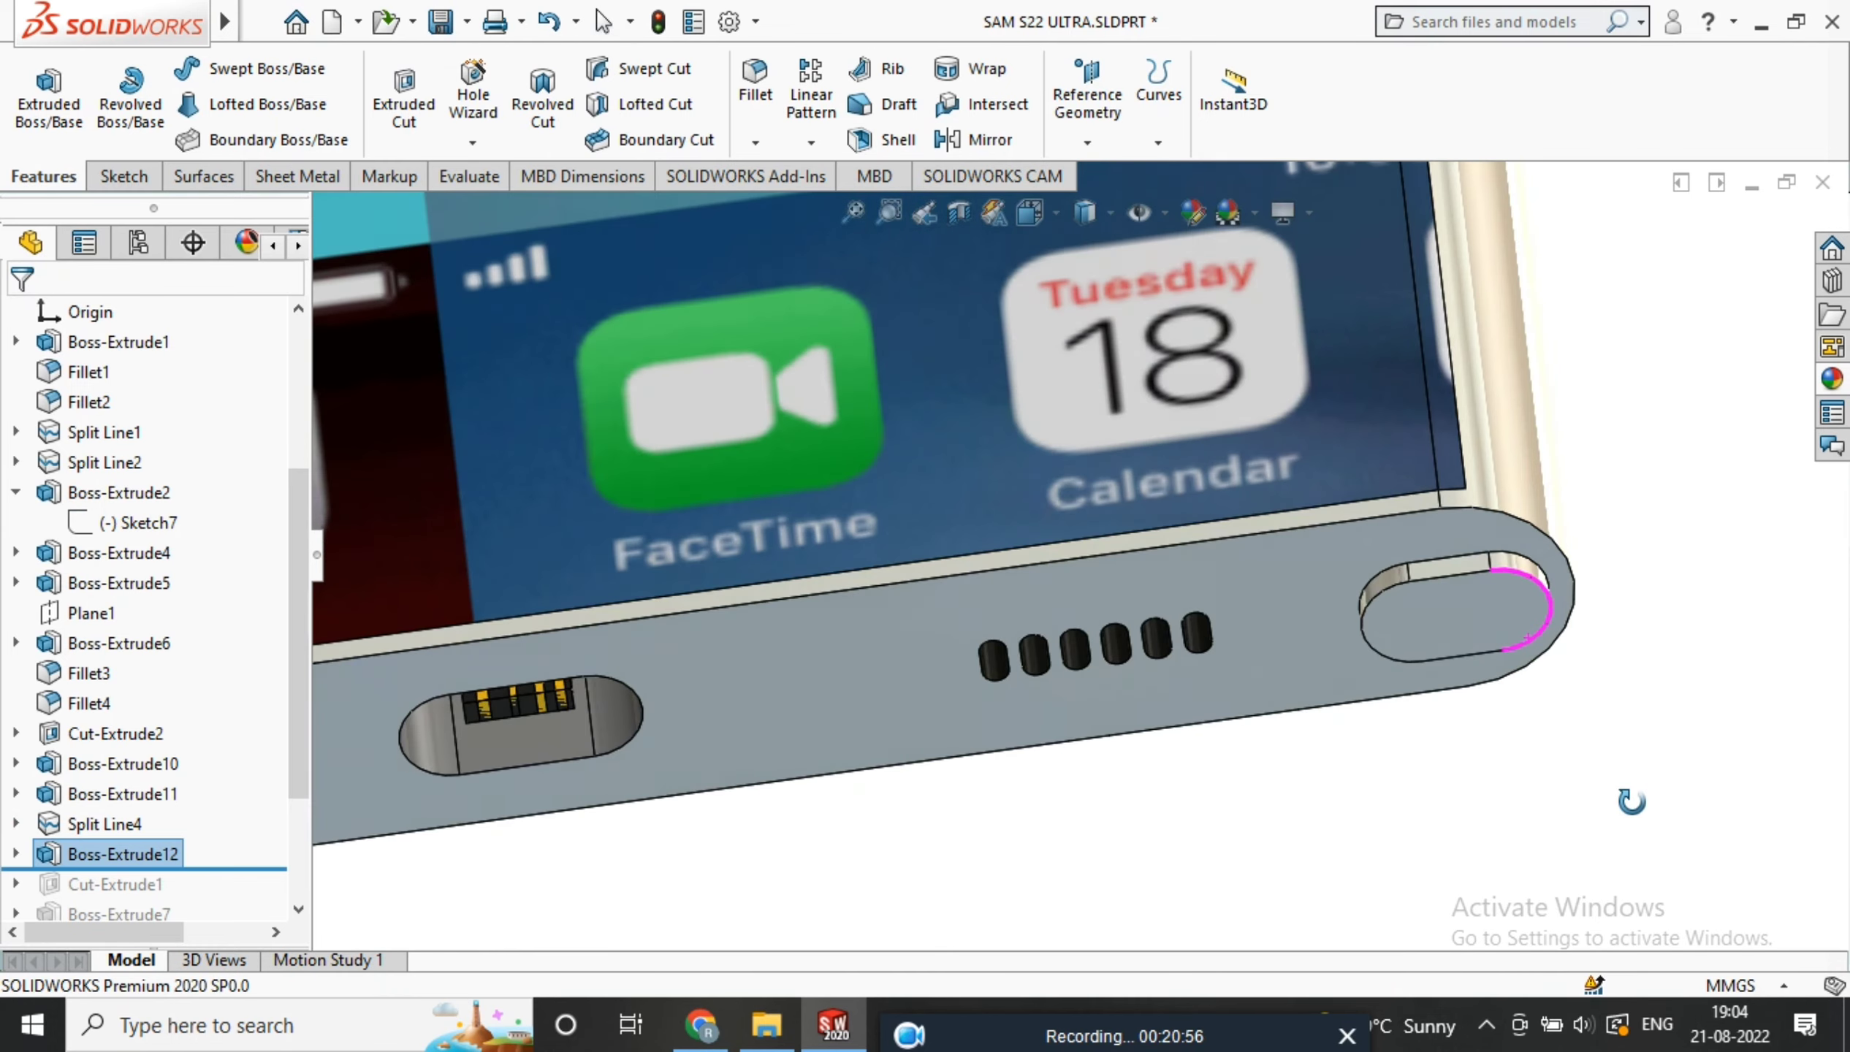
pyautogui.moveTo(224, 21)
pyautogui.click(361, 21)
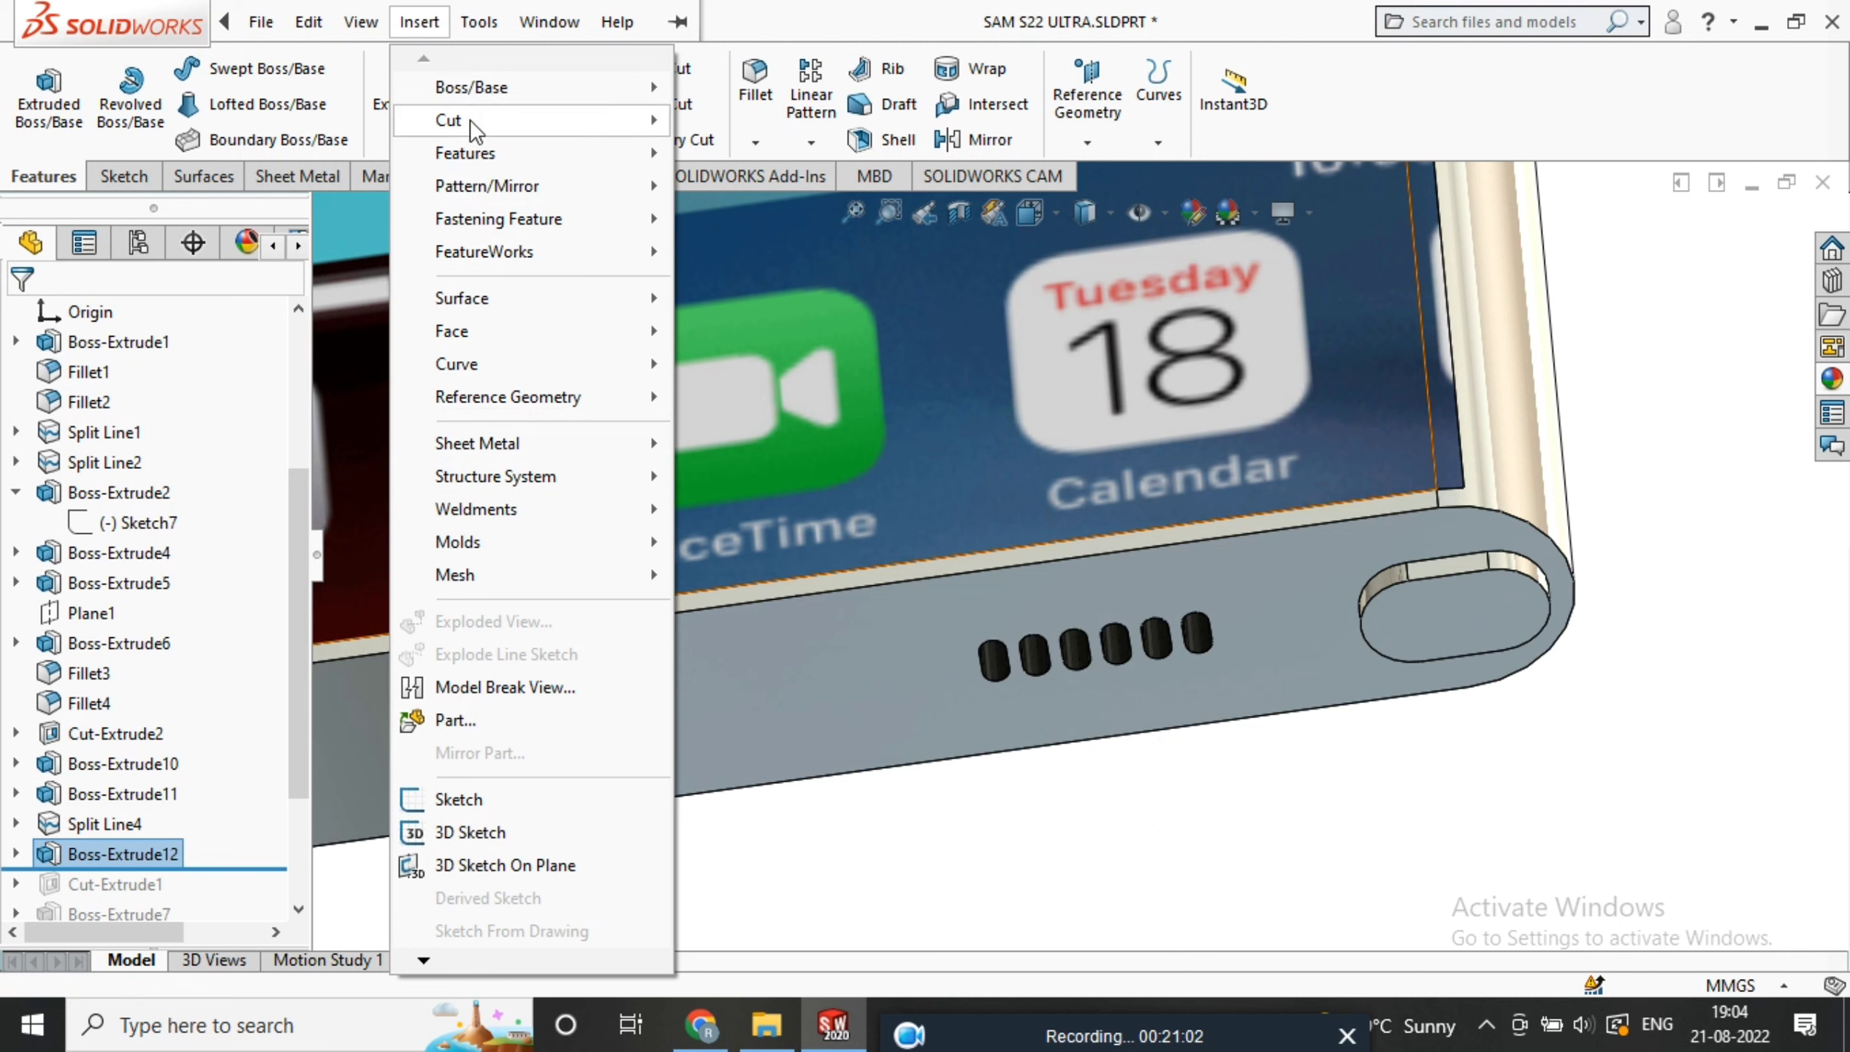
pyautogui.moveTo(494, 152)
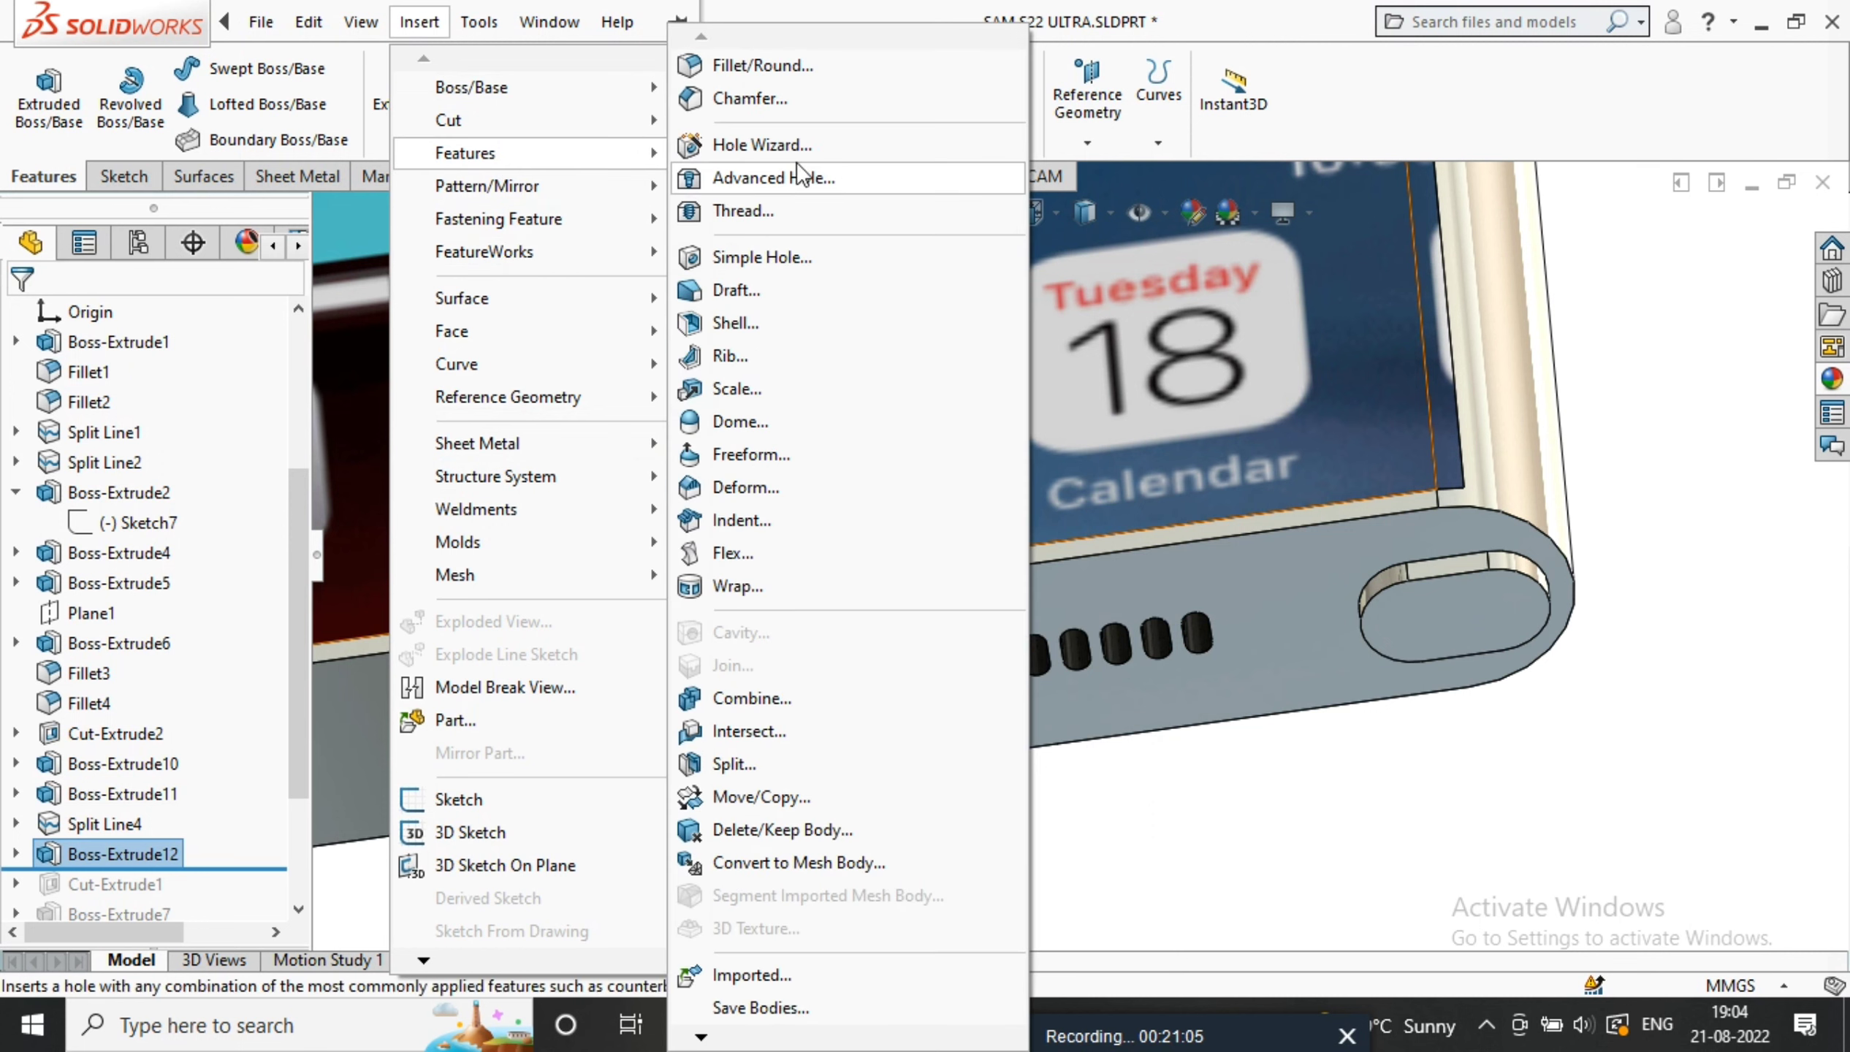
pyautogui.click(760, 421)
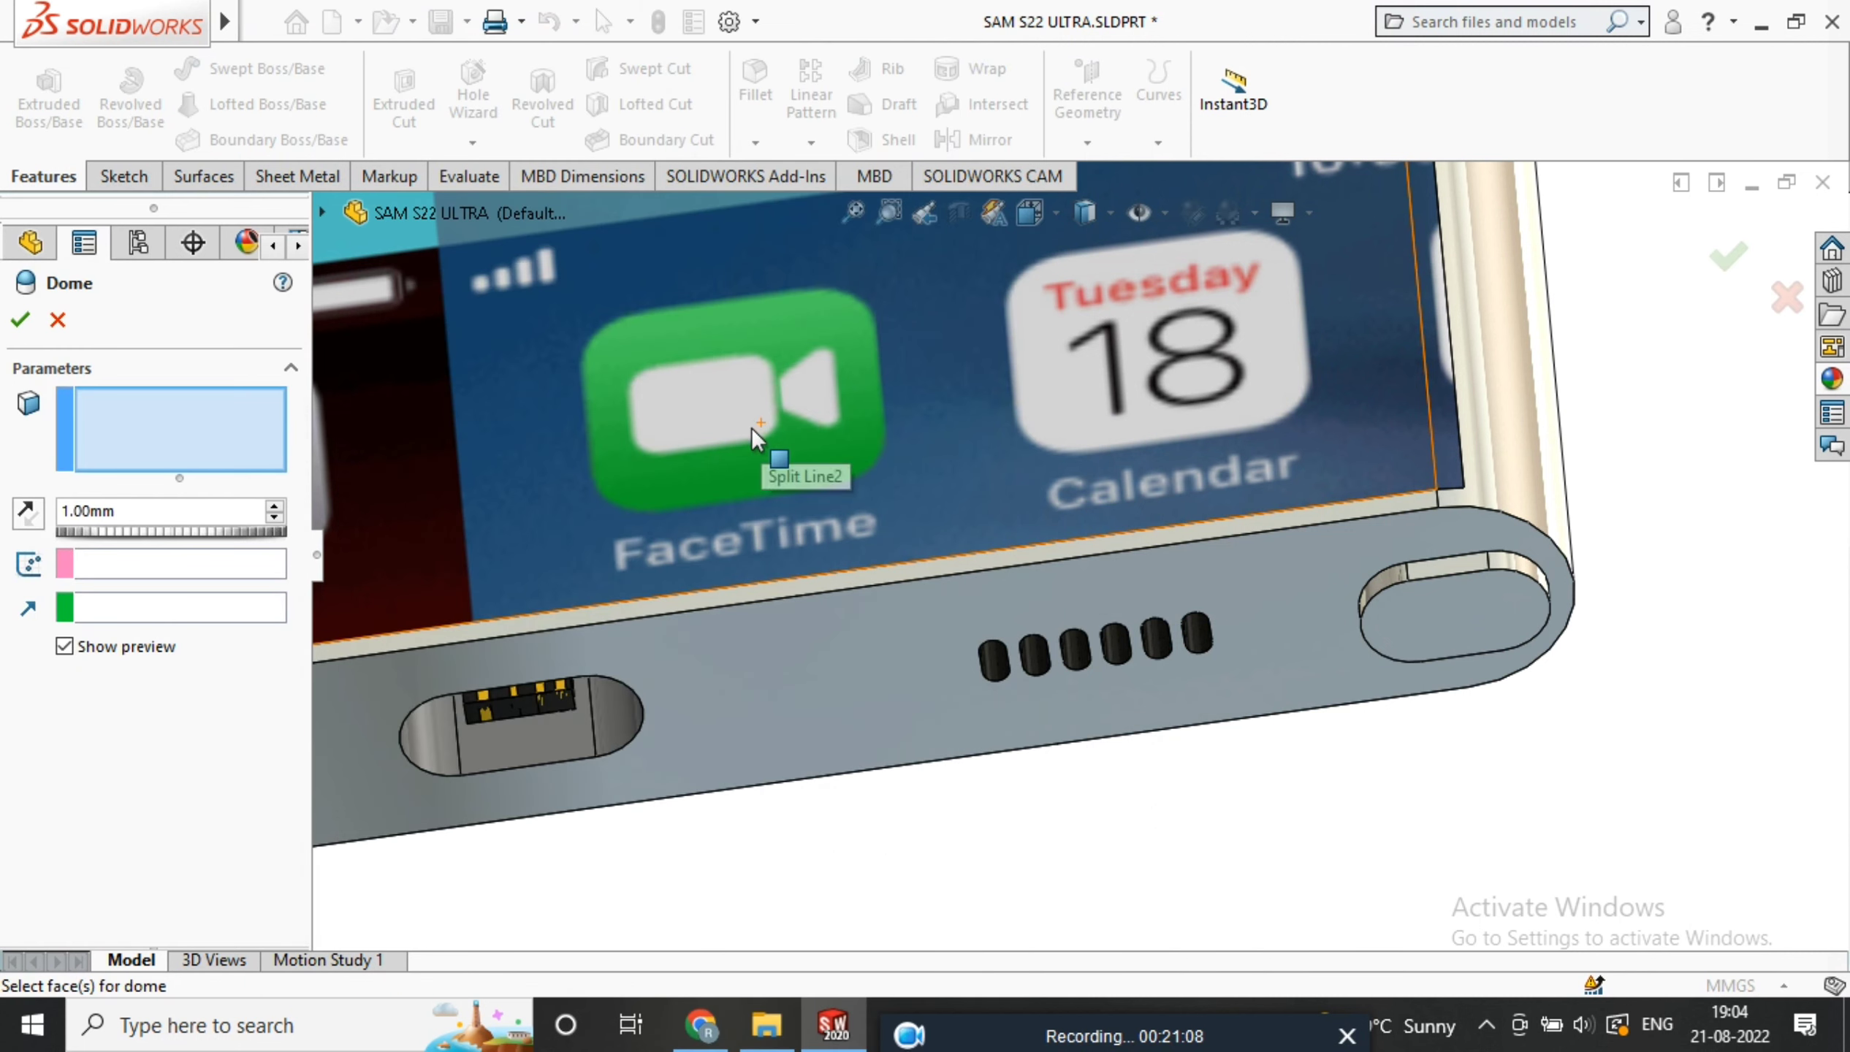
pyautogui.click(1461, 631)
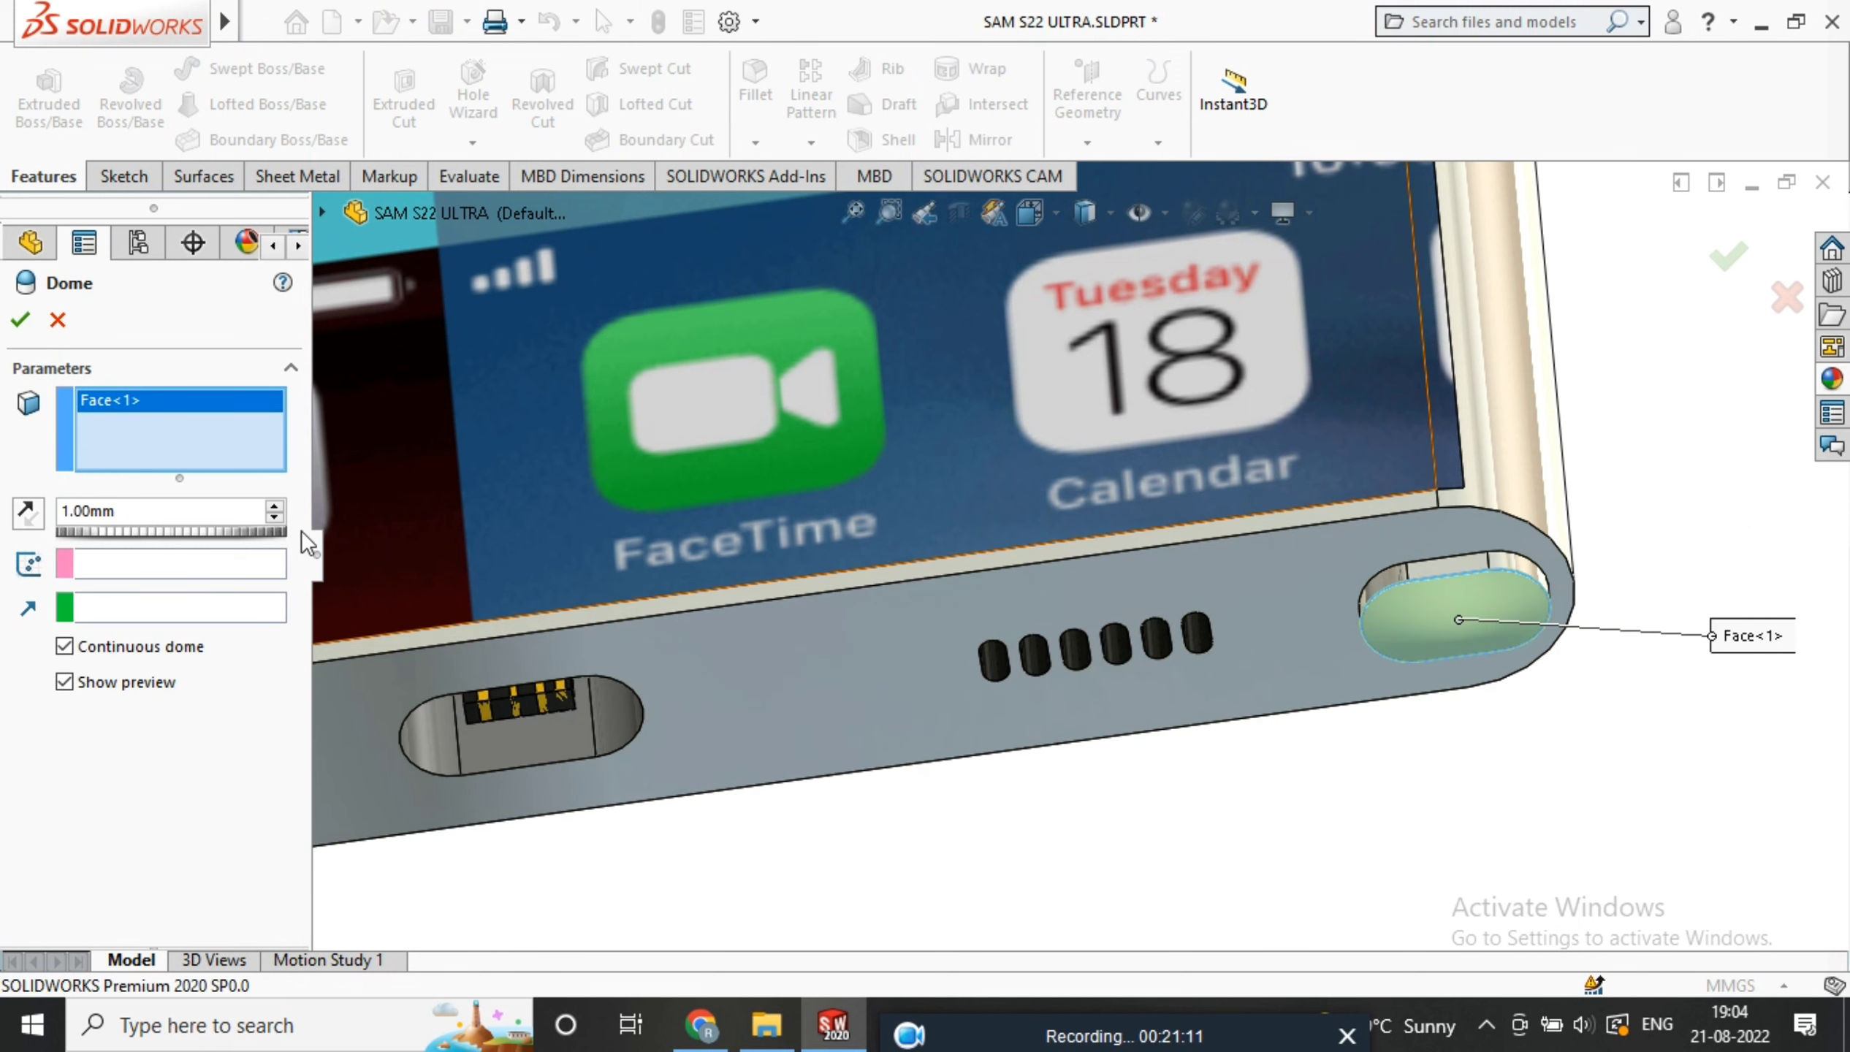
pyautogui.moveTo(1248, 639); pyautogui.dragTo(1311, 625, button='middle')
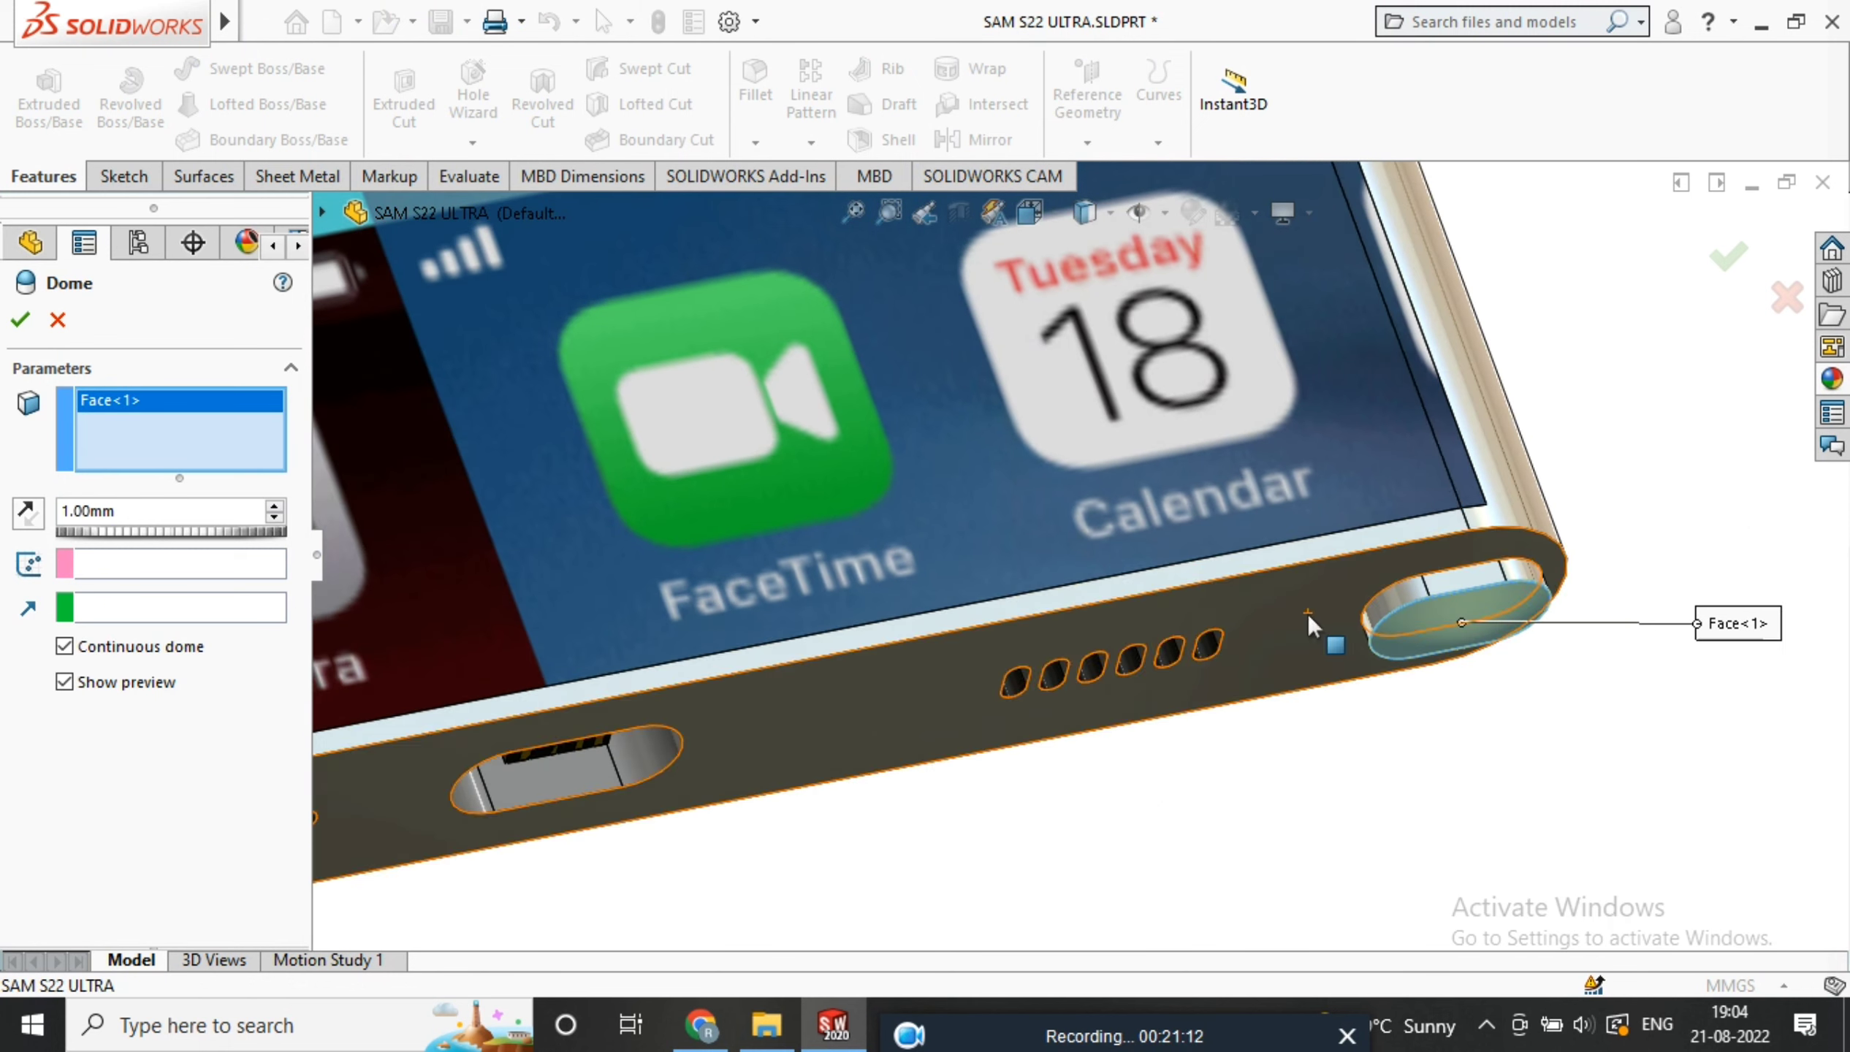
pyautogui.click(17, 319)
# Fillet the slot-shaped boss's rim around the dome with a symmetric 1 mm radius and tangent propagation
pyautogui.scroll(5, 1537, 606)
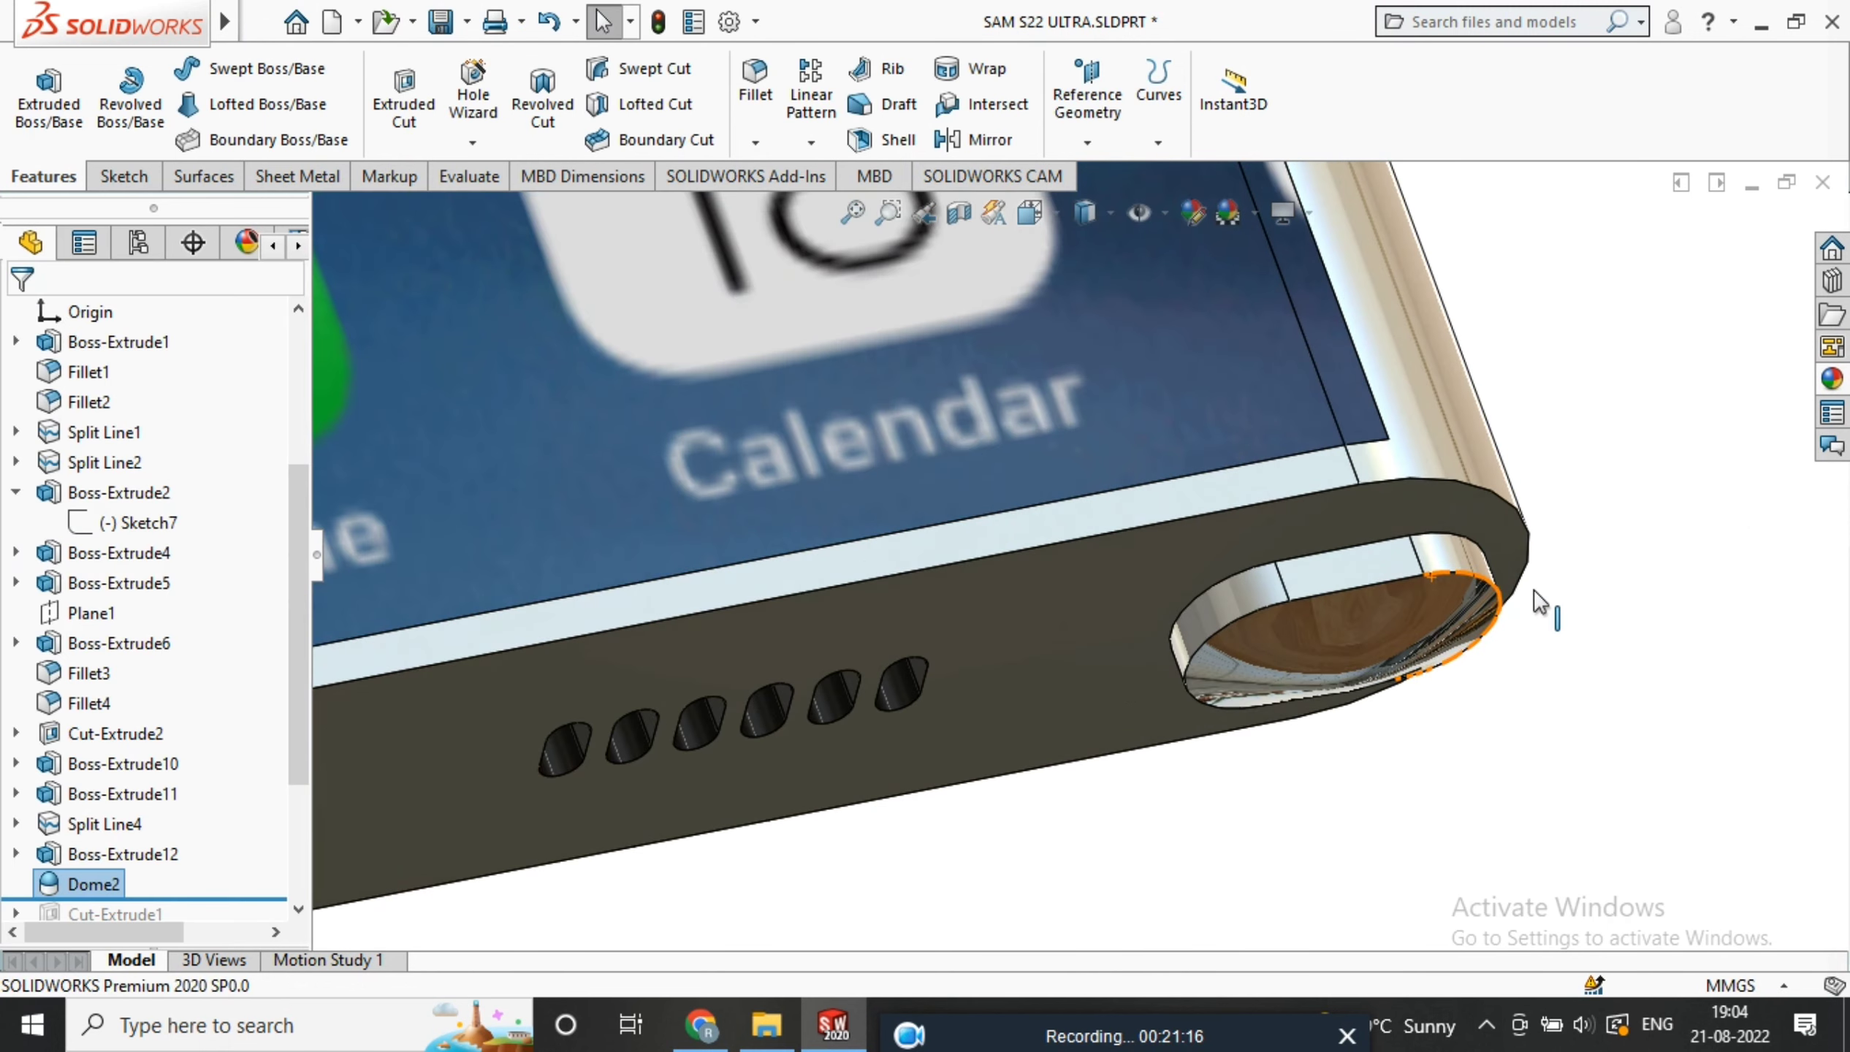
pyautogui.moveTo(1537, 606); pyautogui.dragTo(1505, 540, button='middle')
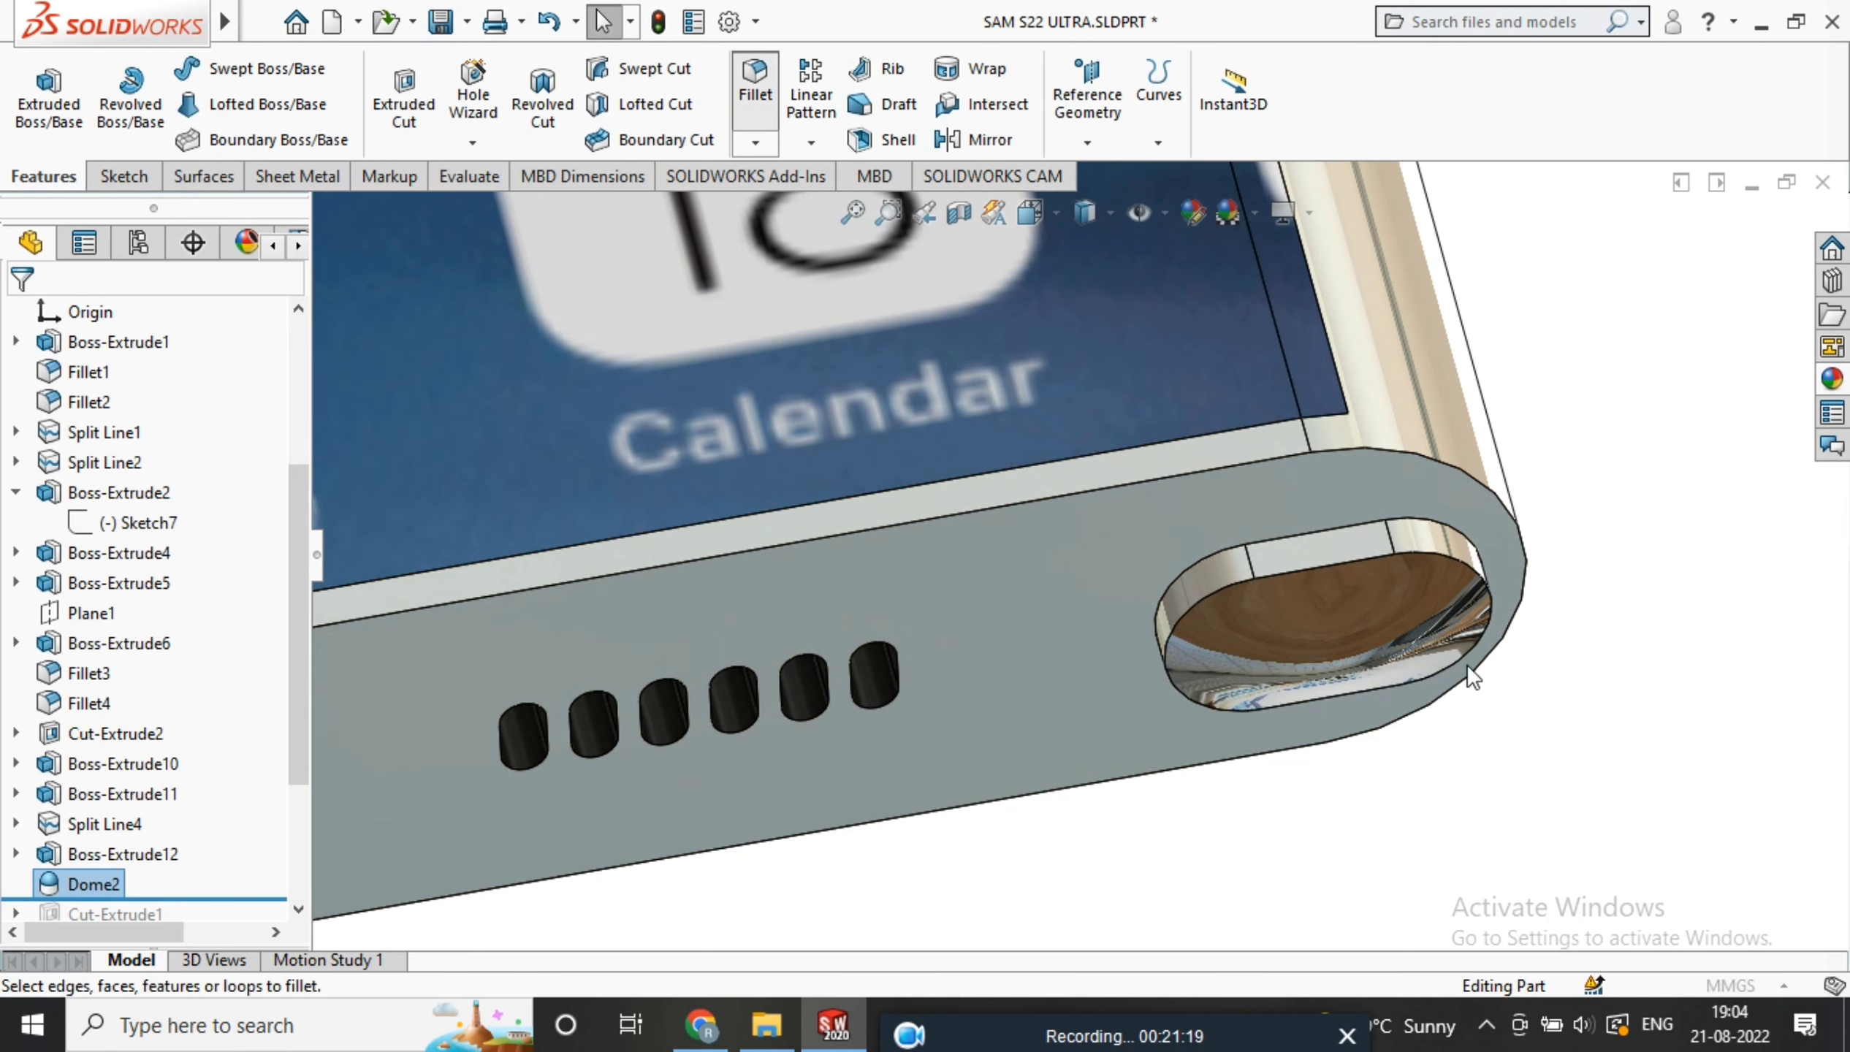
pyautogui.click(1378, 556)
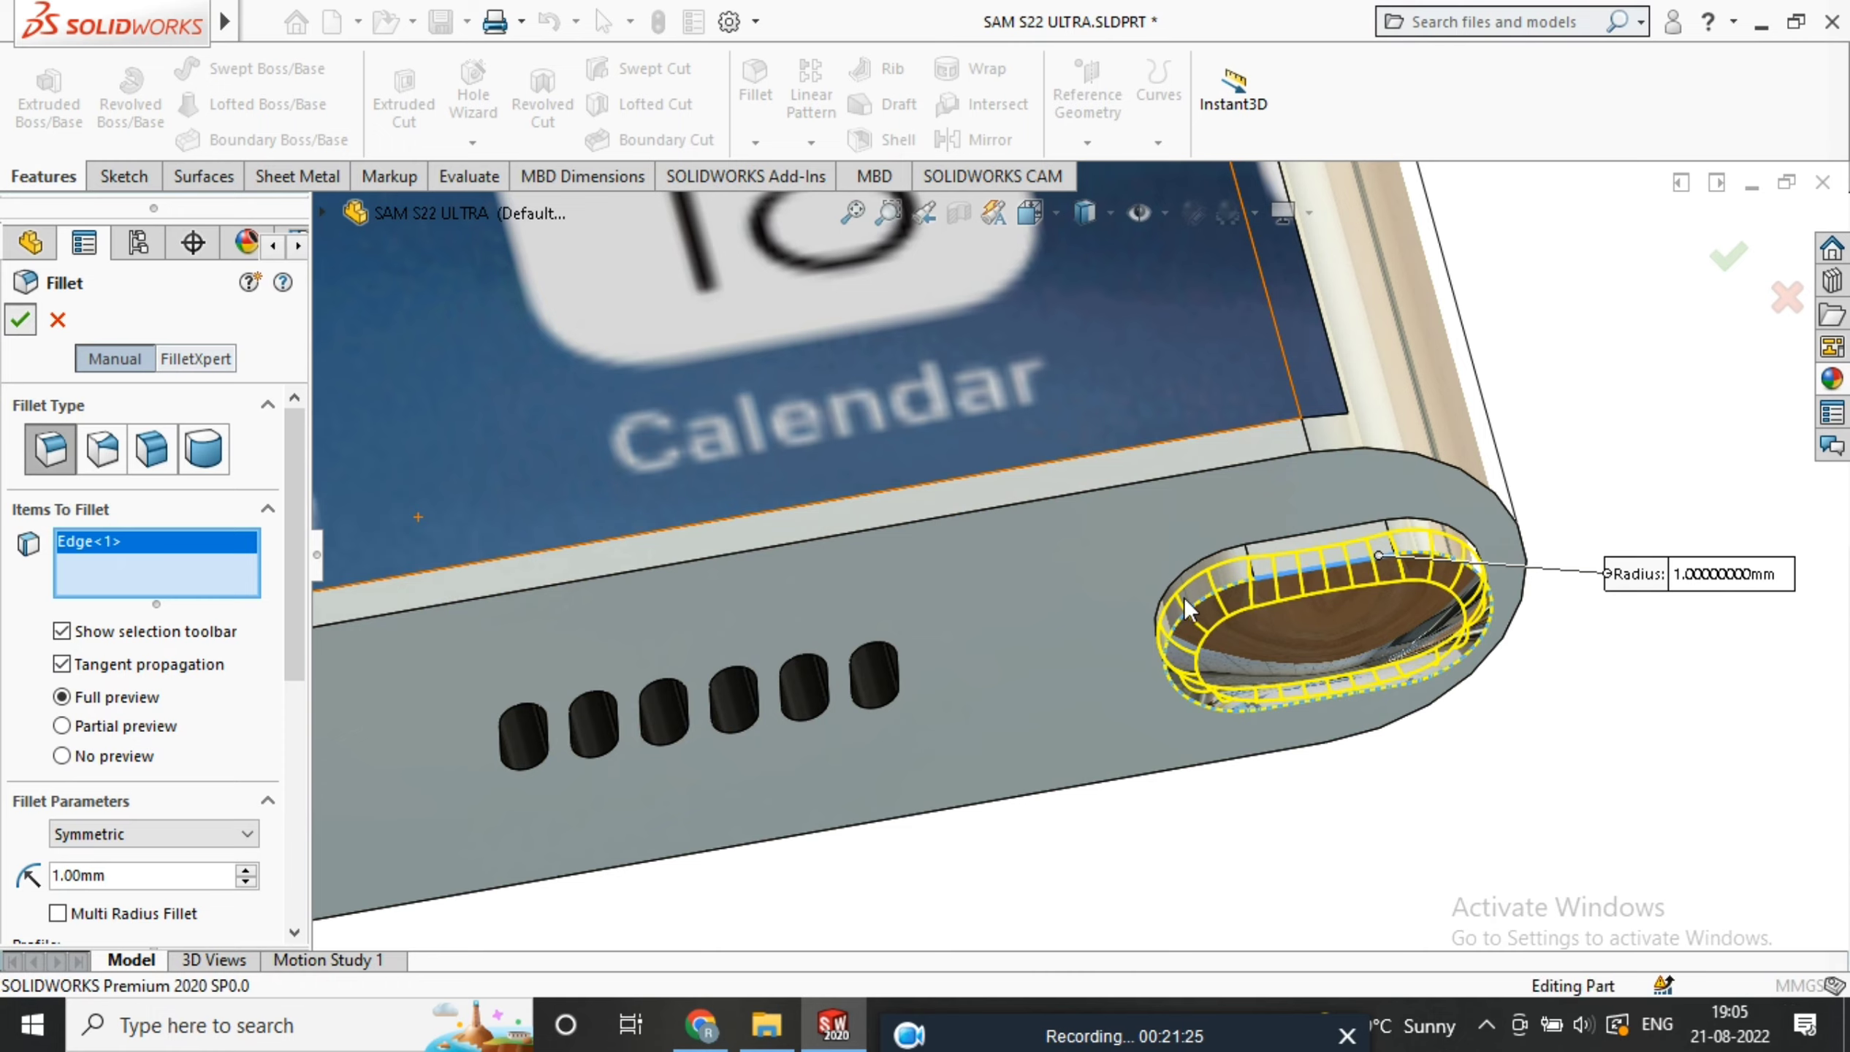
pyautogui.press('Return')
pyautogui.scroll(1, 1382, 596)
pyautogui.scroll(-5, 1387, 592)
pyautogui.moveTo(1386, 593); pyautogui.dragTo(1524, 596, button='middle')
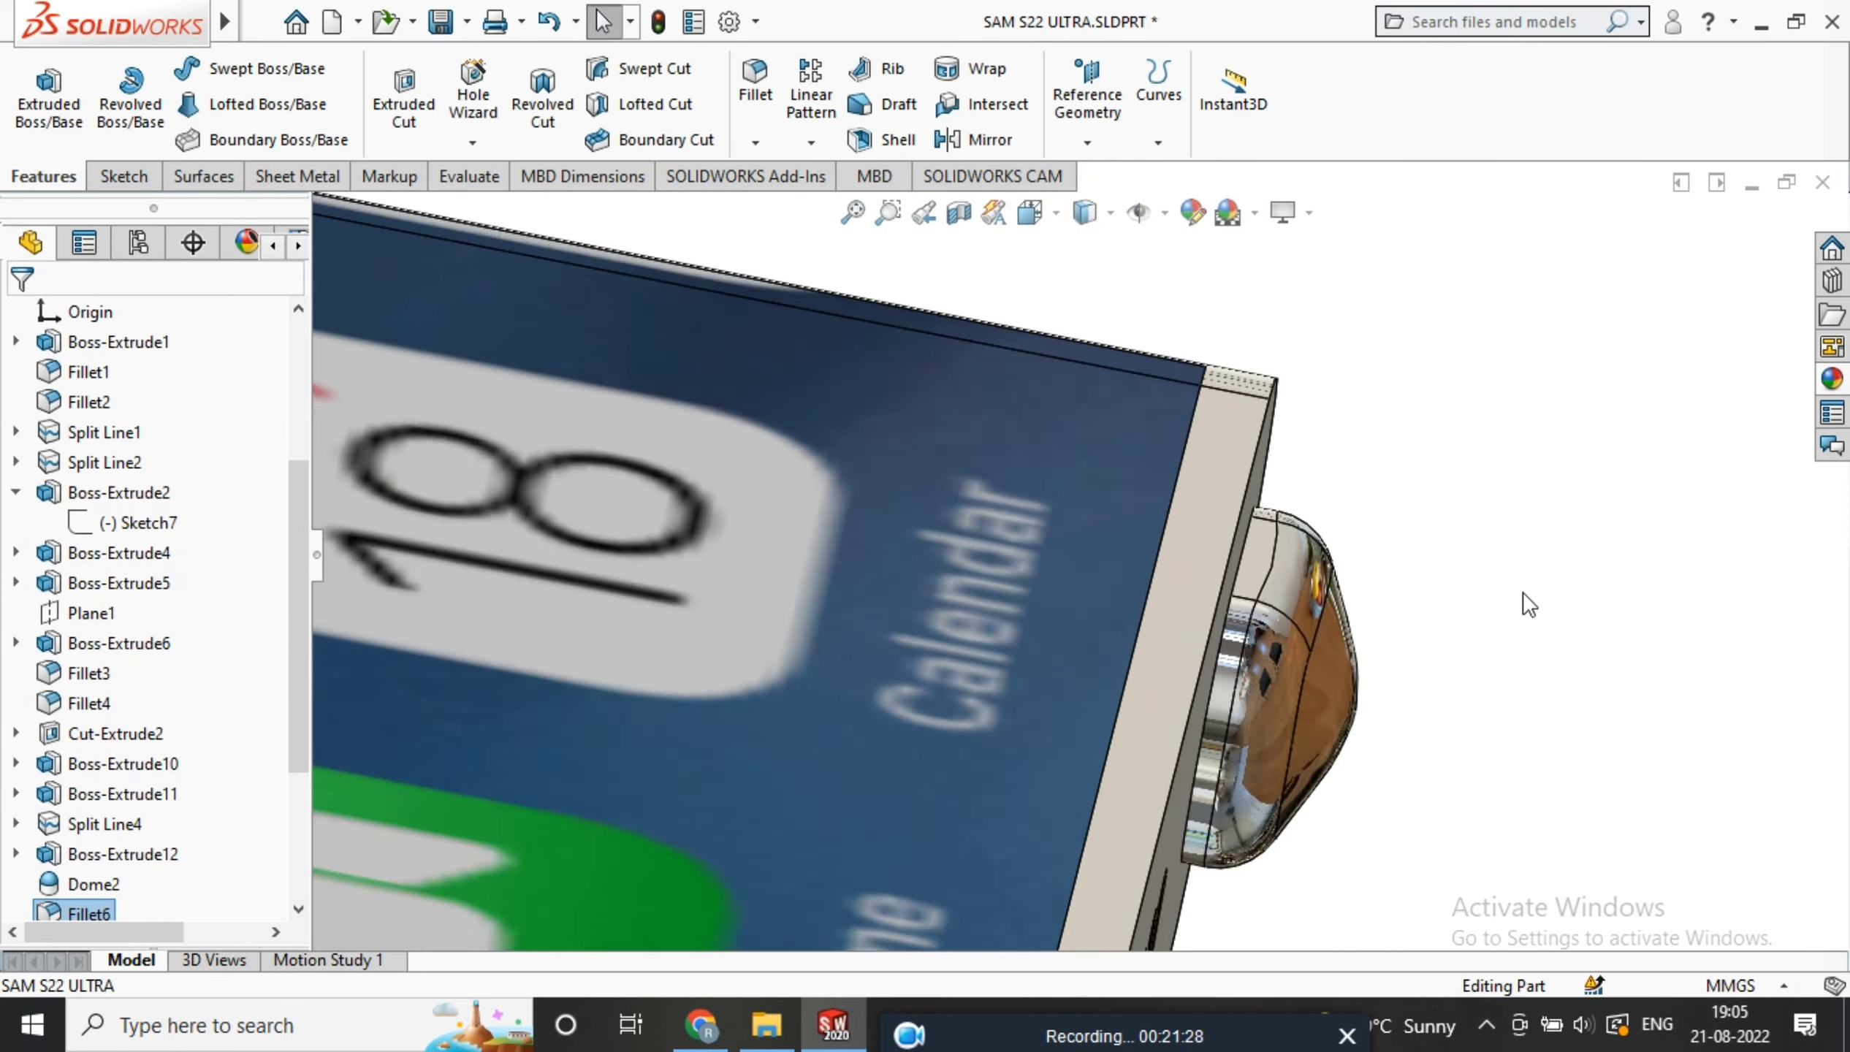
# Open a new sketch on the phone's plain top end face, viewed straight on
pyautogui.scroll(8, 1527, 603)
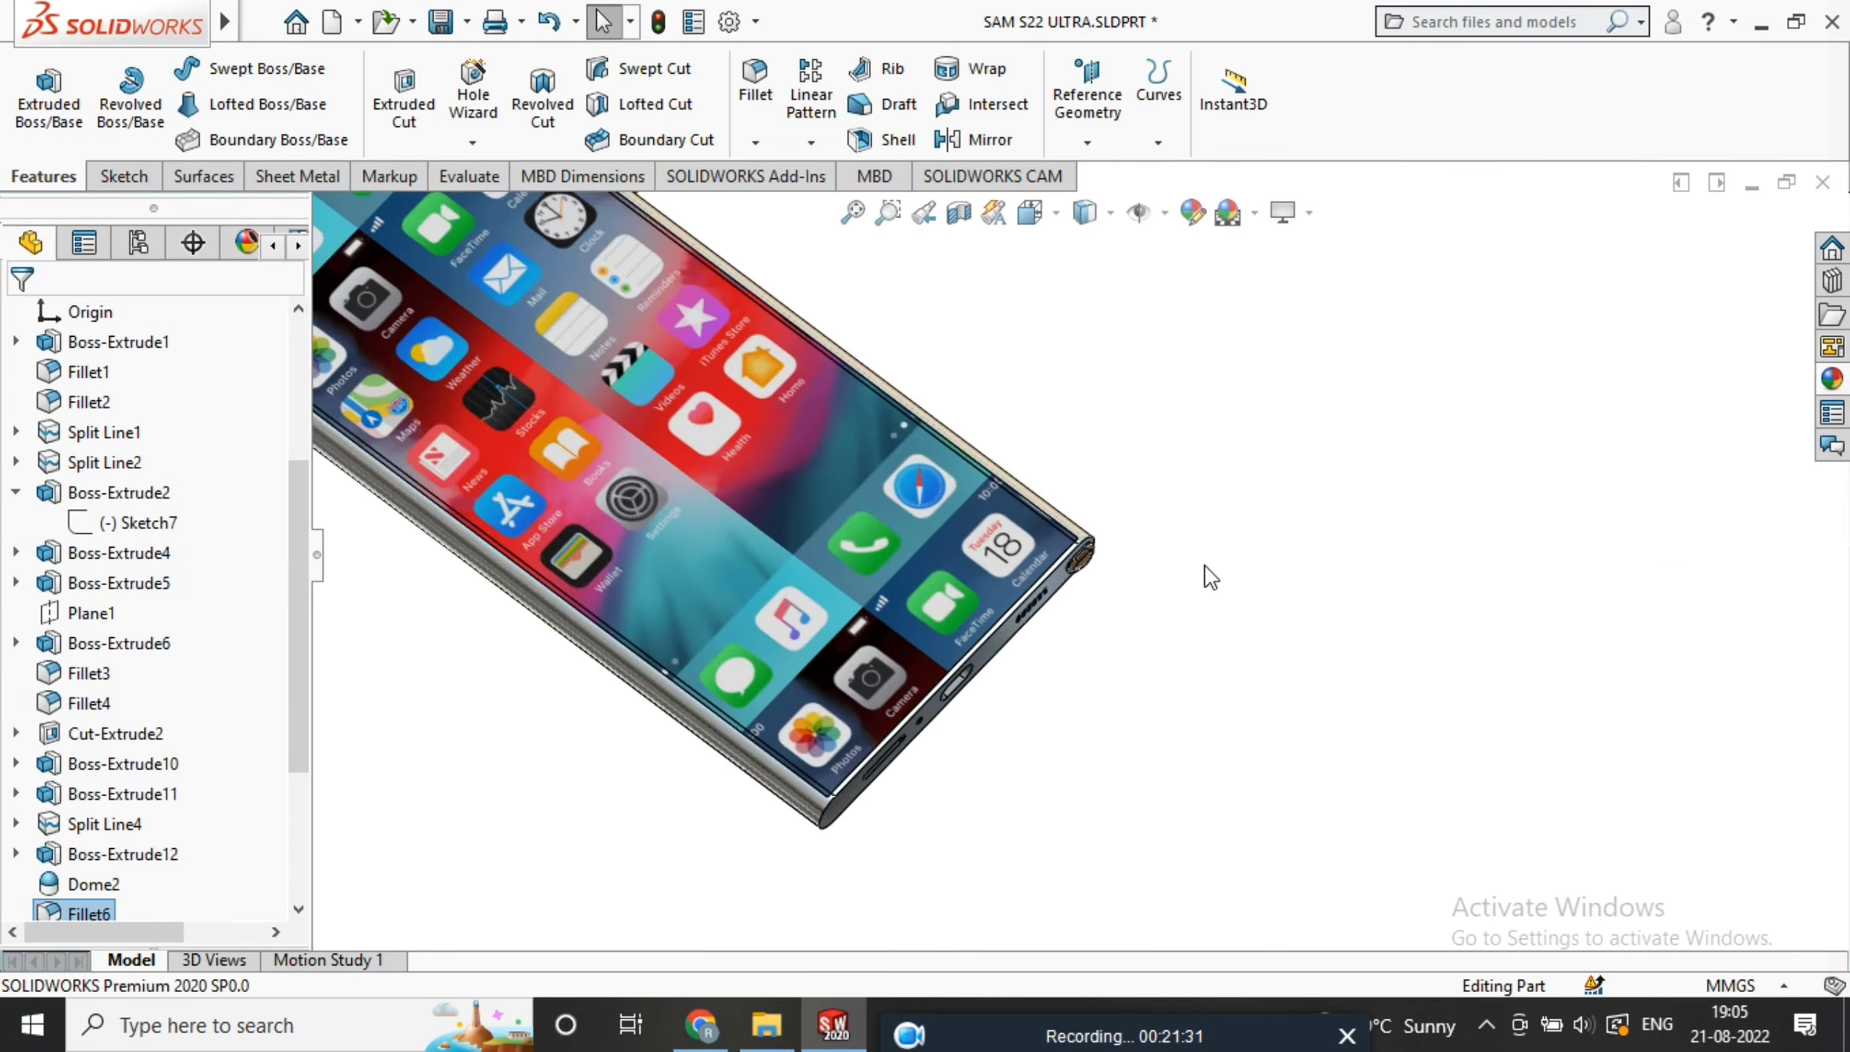
pyautogui.moveTo(1205, 563); pyautogui.dragTo(1164, 725, button='middle')
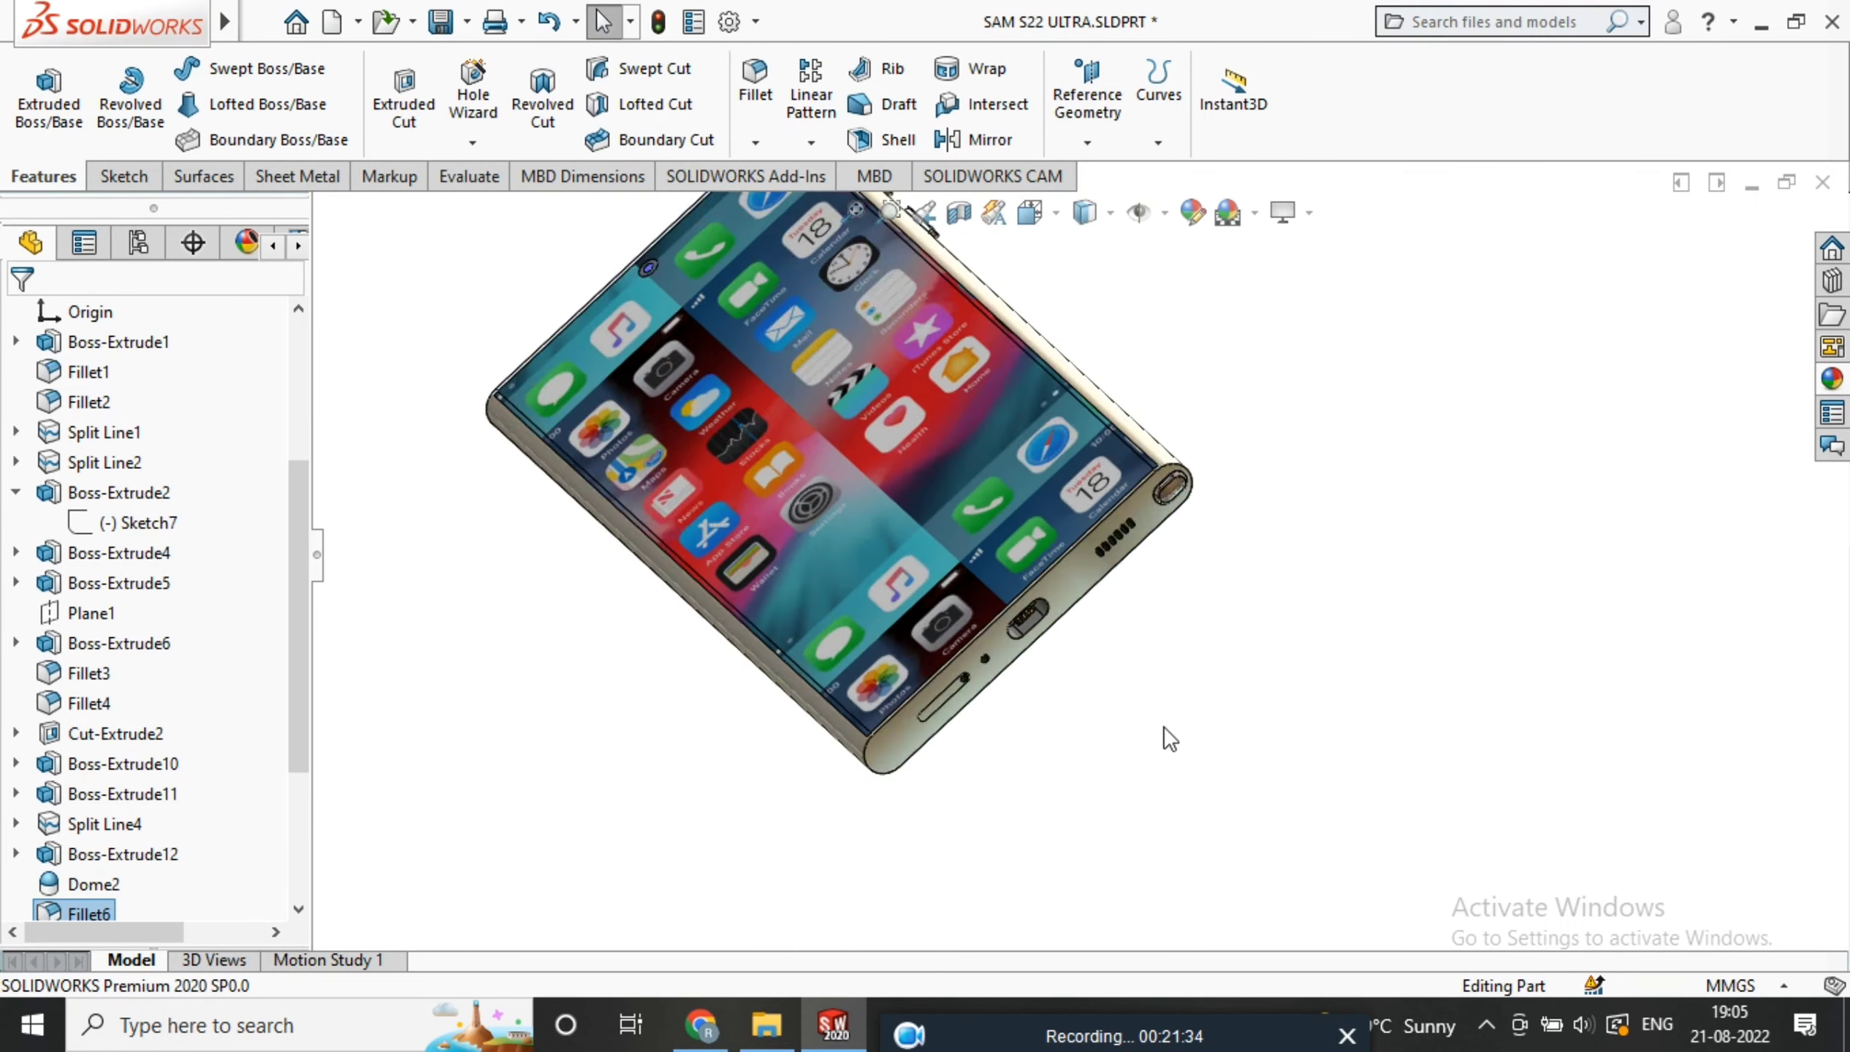
pyautogui.scroll(4, 1070, 528)
pyautogui.scroll(-5, 1116, 415)
pyautogui.moveTo(1105, 427); pyautogui.dragTo(1047, 277, button='middle')
pyautogui.scroll(4, 1548, 503)
pyautogui.scroll(-3, 1251, 578)
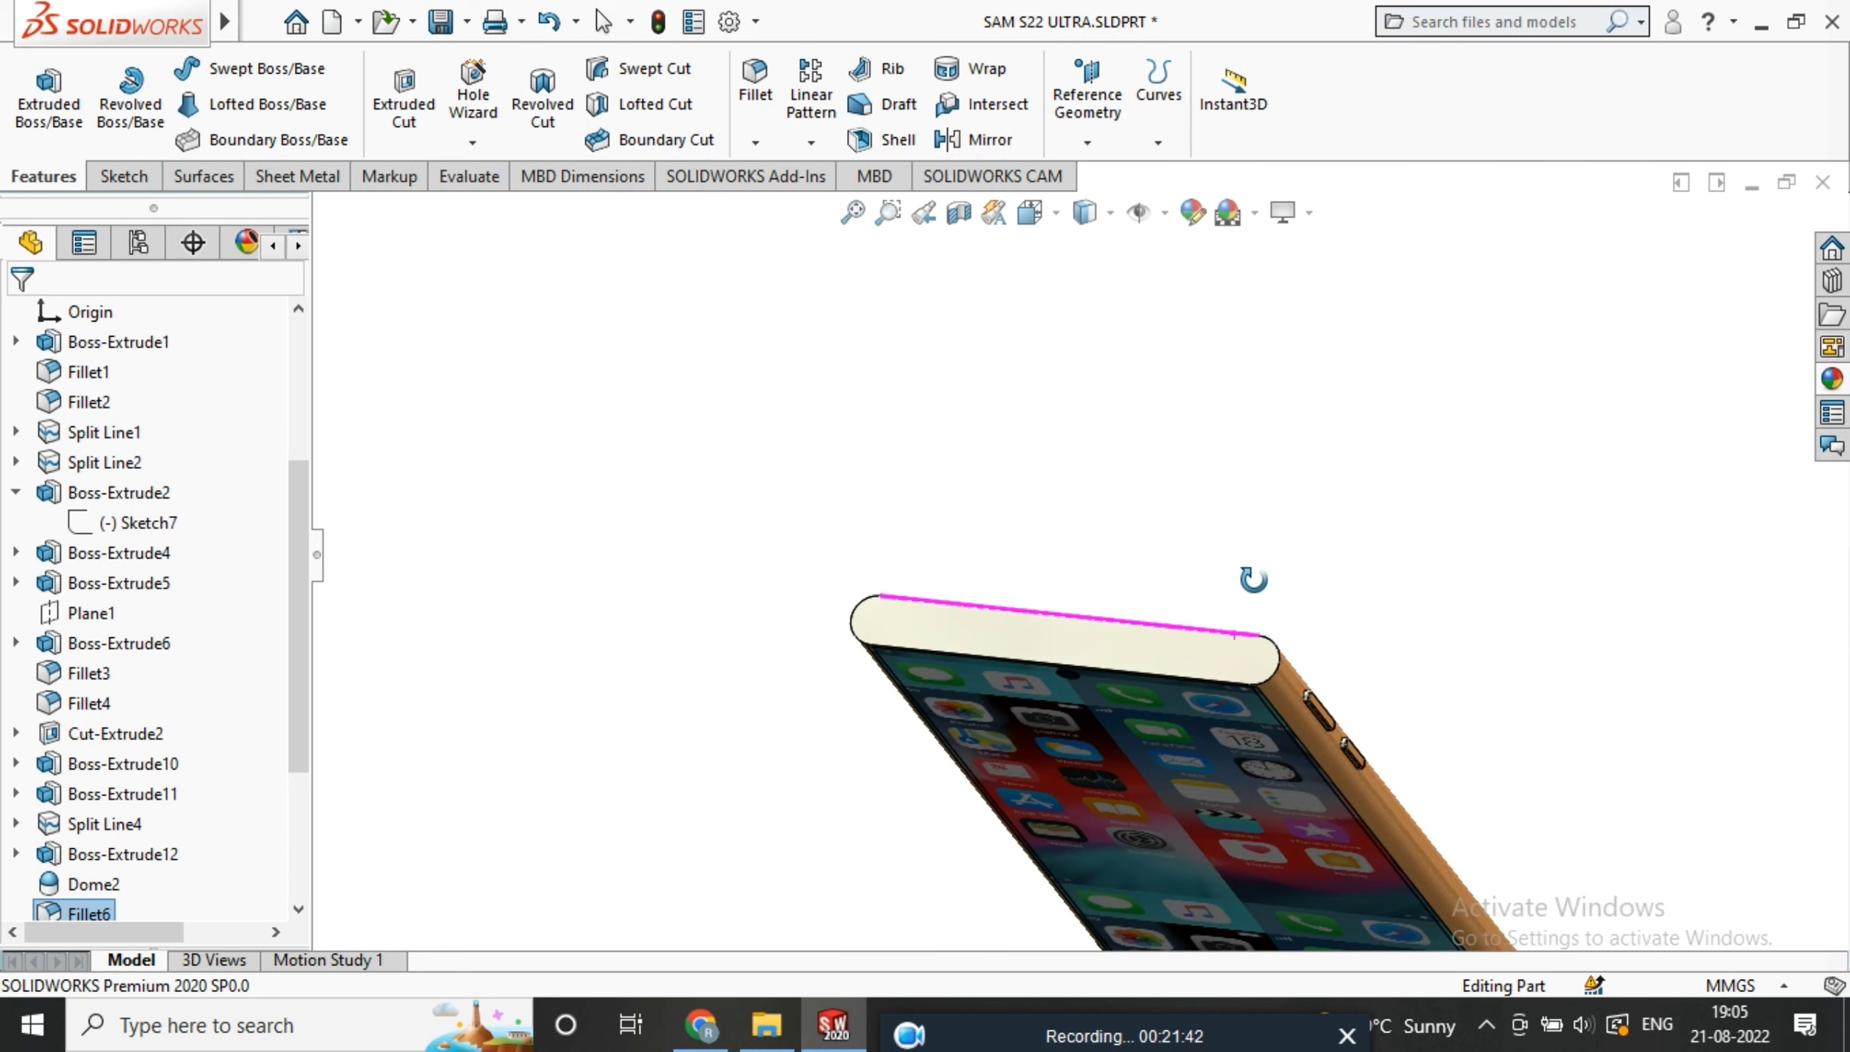
pyautogui.click(1194, 661)
pyautogui.click(1420, 581)
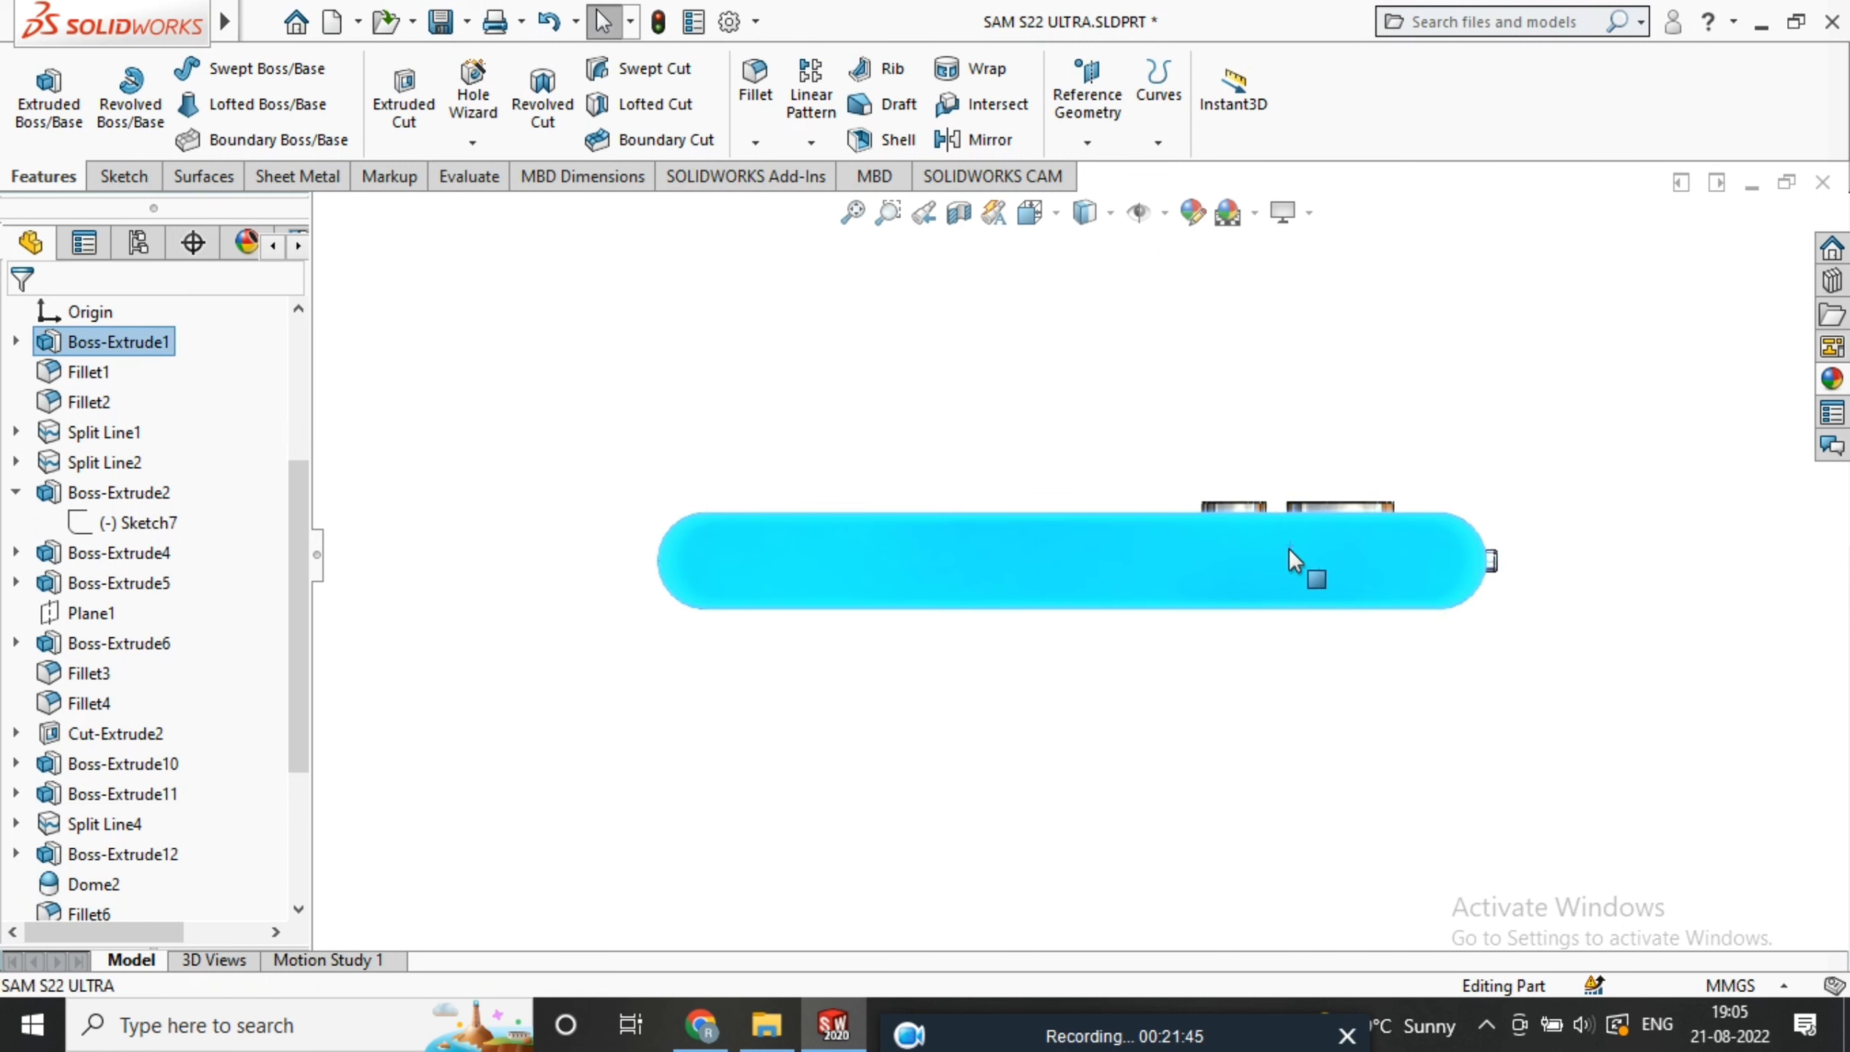
pyautogui.rightClick(1289, 547)
pyautogui.click(1392, 325)
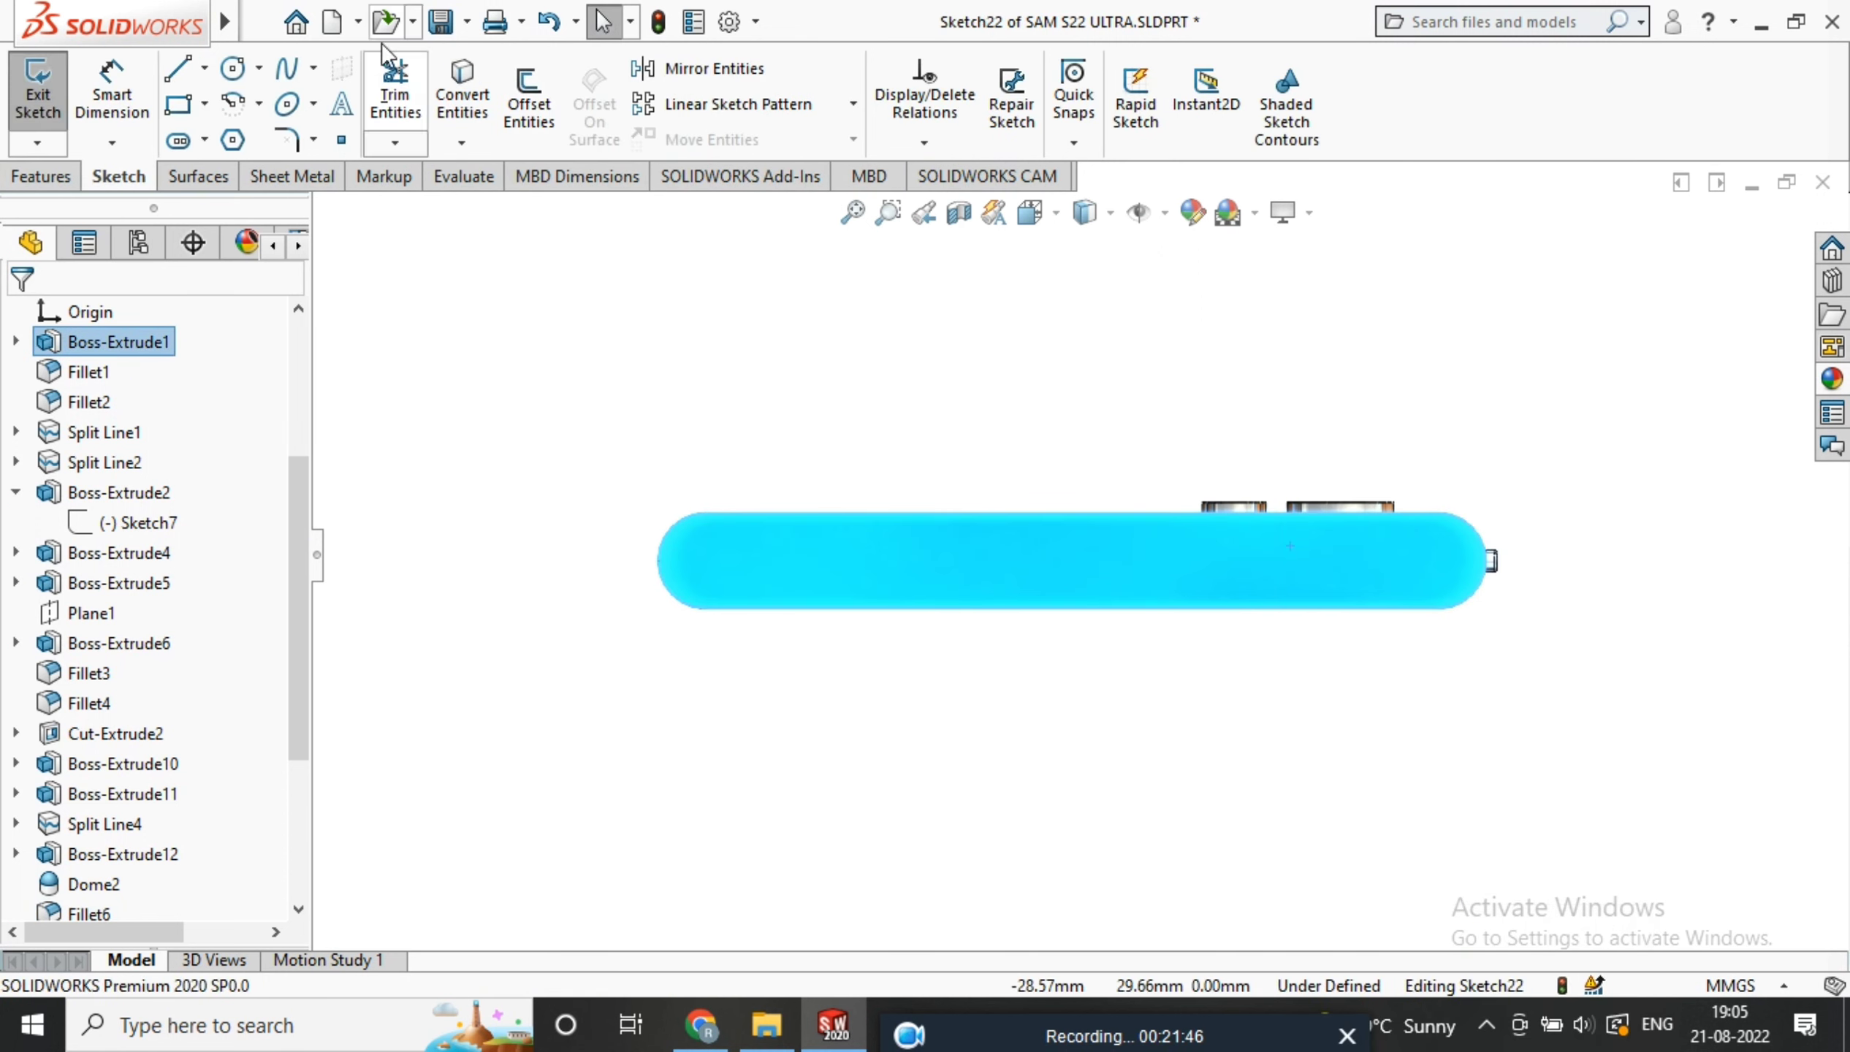
# Draw a horizontal construction centerline across the top end face between the midpoints of its two rounded ends
pyautogui.click(234, 71)
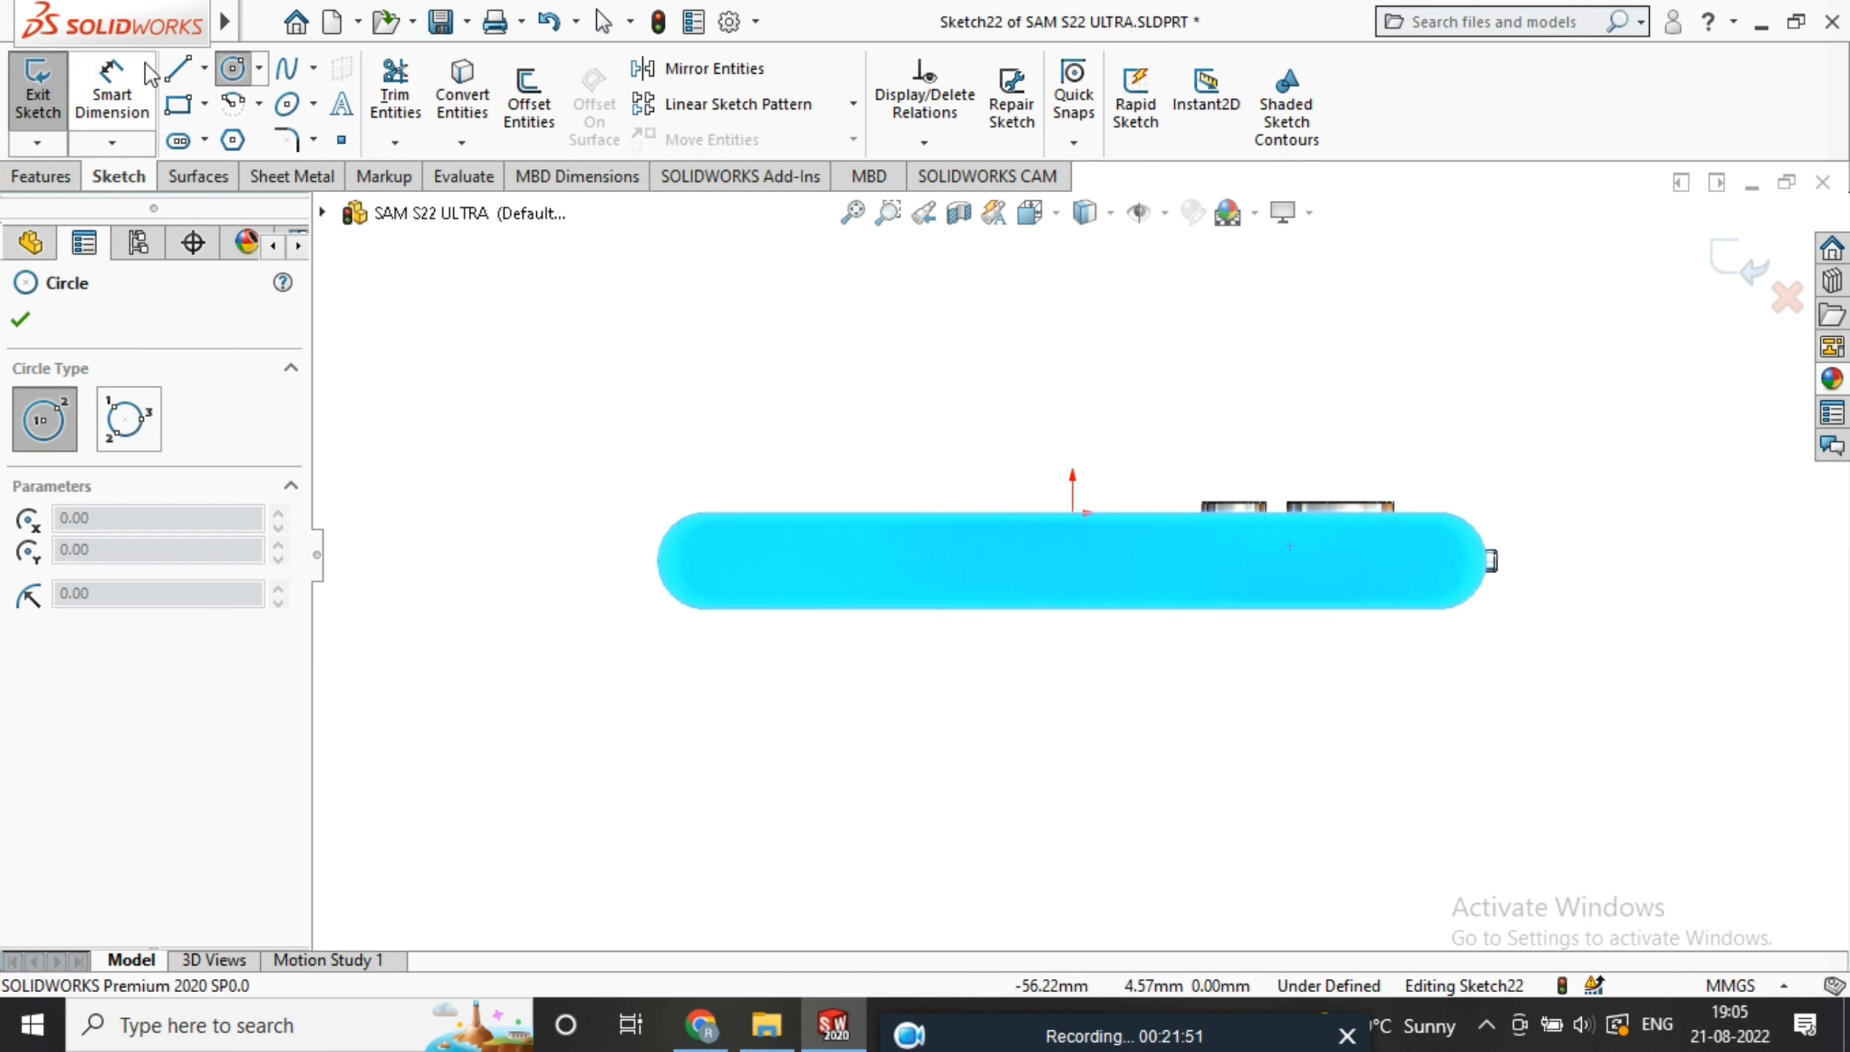
pyautogui.click(244, 138)
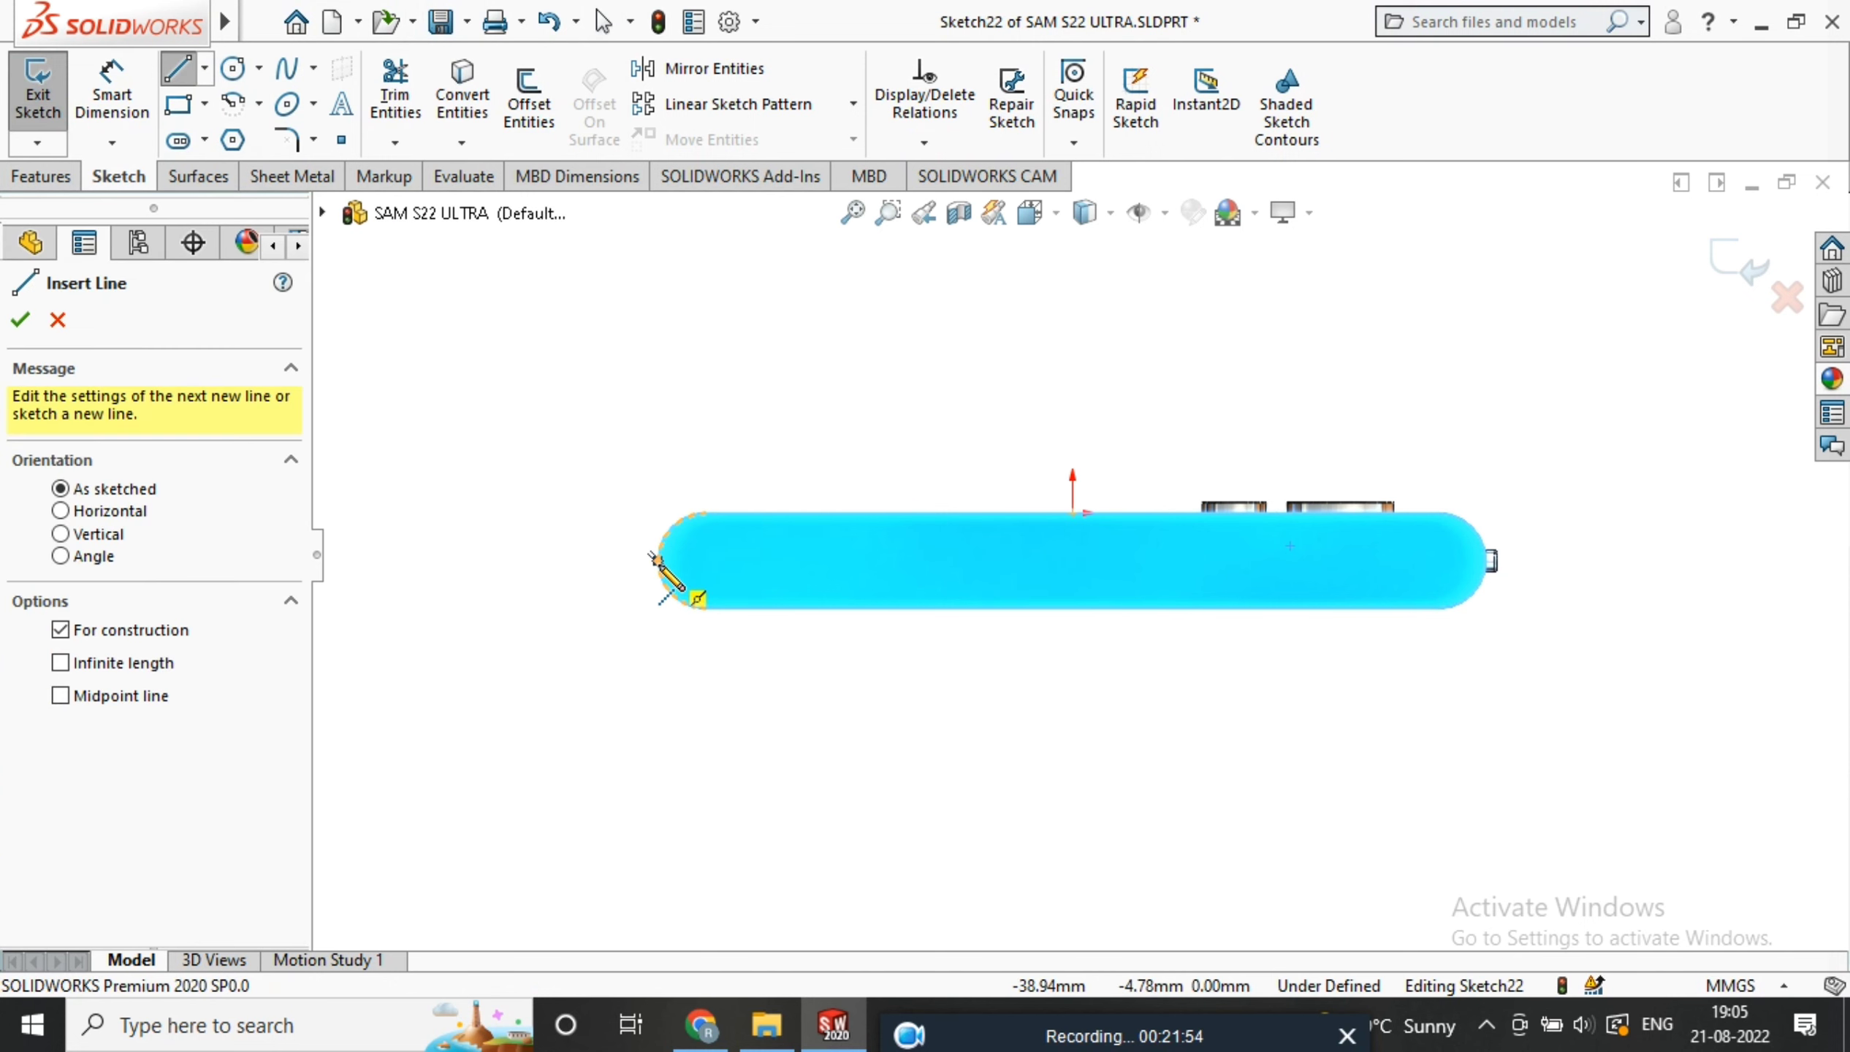
pyautogui.click(657, 561)
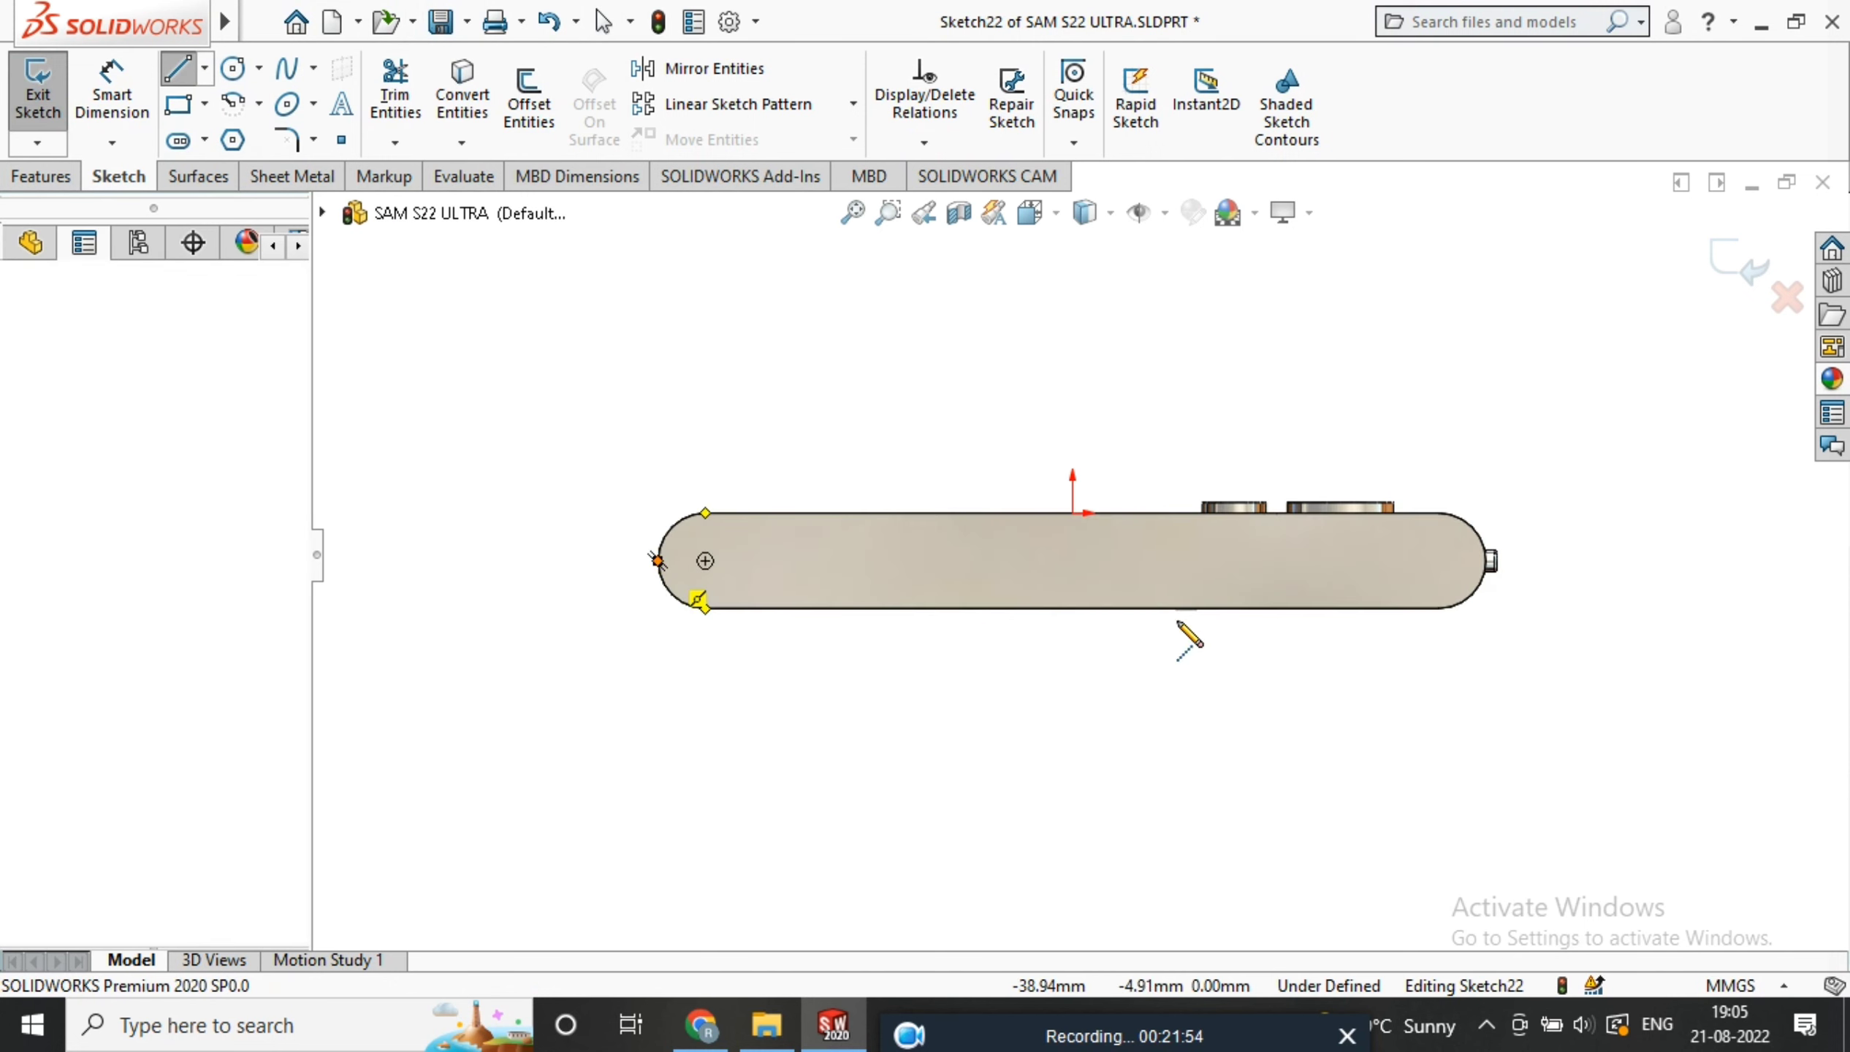
pyautogui.rightClick(1546, 422)
pyautogui.click(1568, 421)
# Draw a circle centred on the top end face's construction centerline and dimension its diameter to 1.5 mm
pyautogui.click(233, 69)
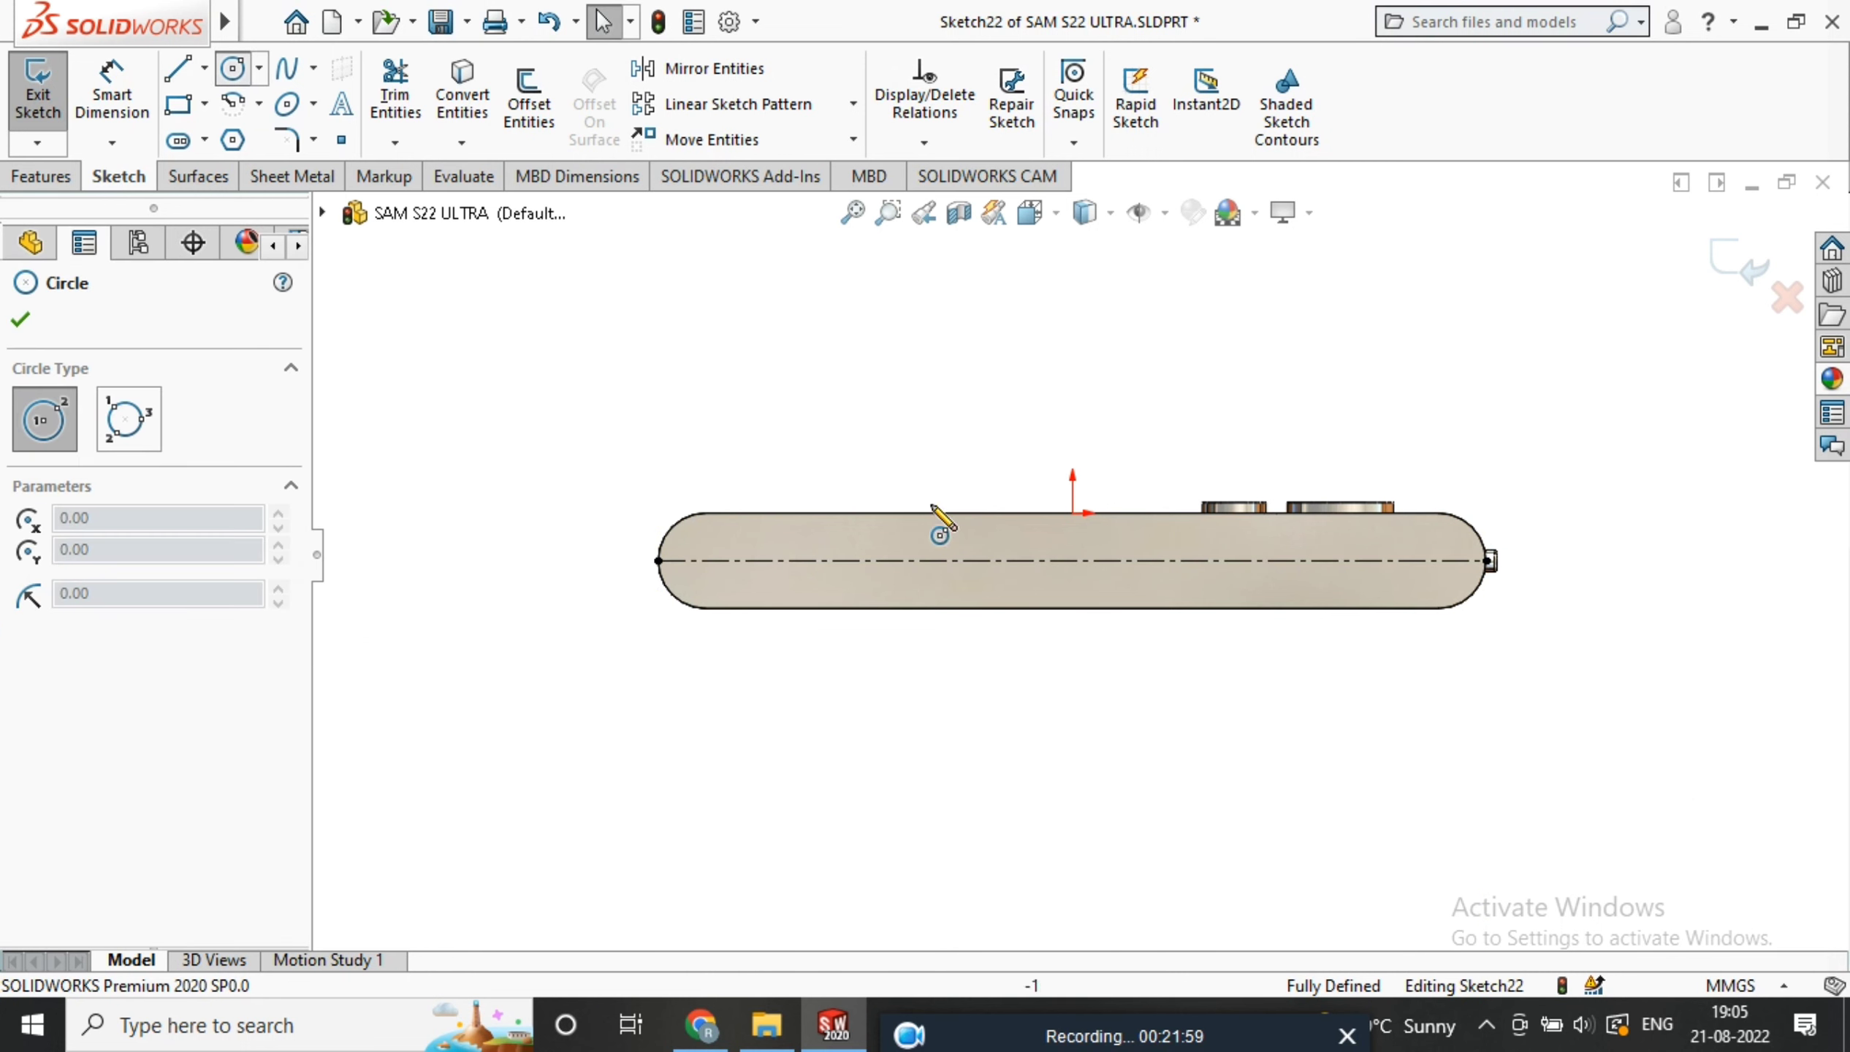
pyautogui.click(1163, 561)
pyautogui.click(1189, 576)
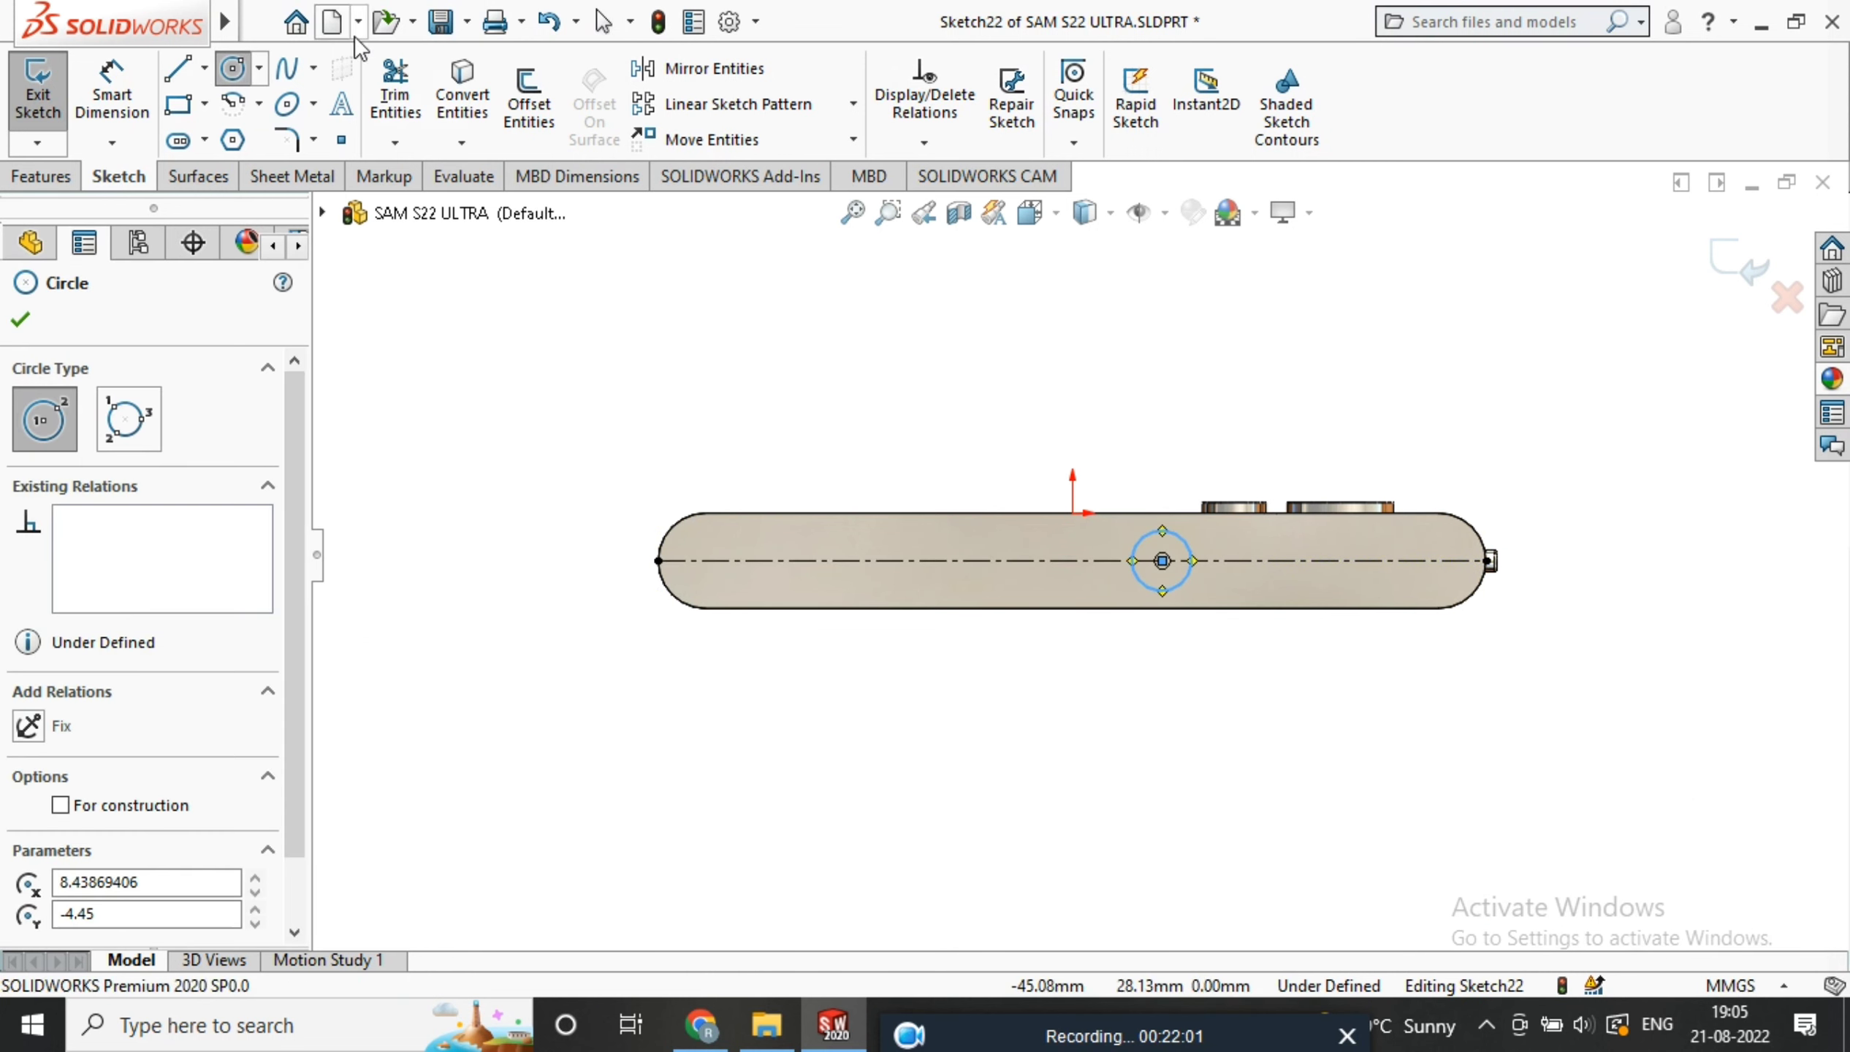
pyautogui.click(111, 70)
pyautogui.click(1192, 561)
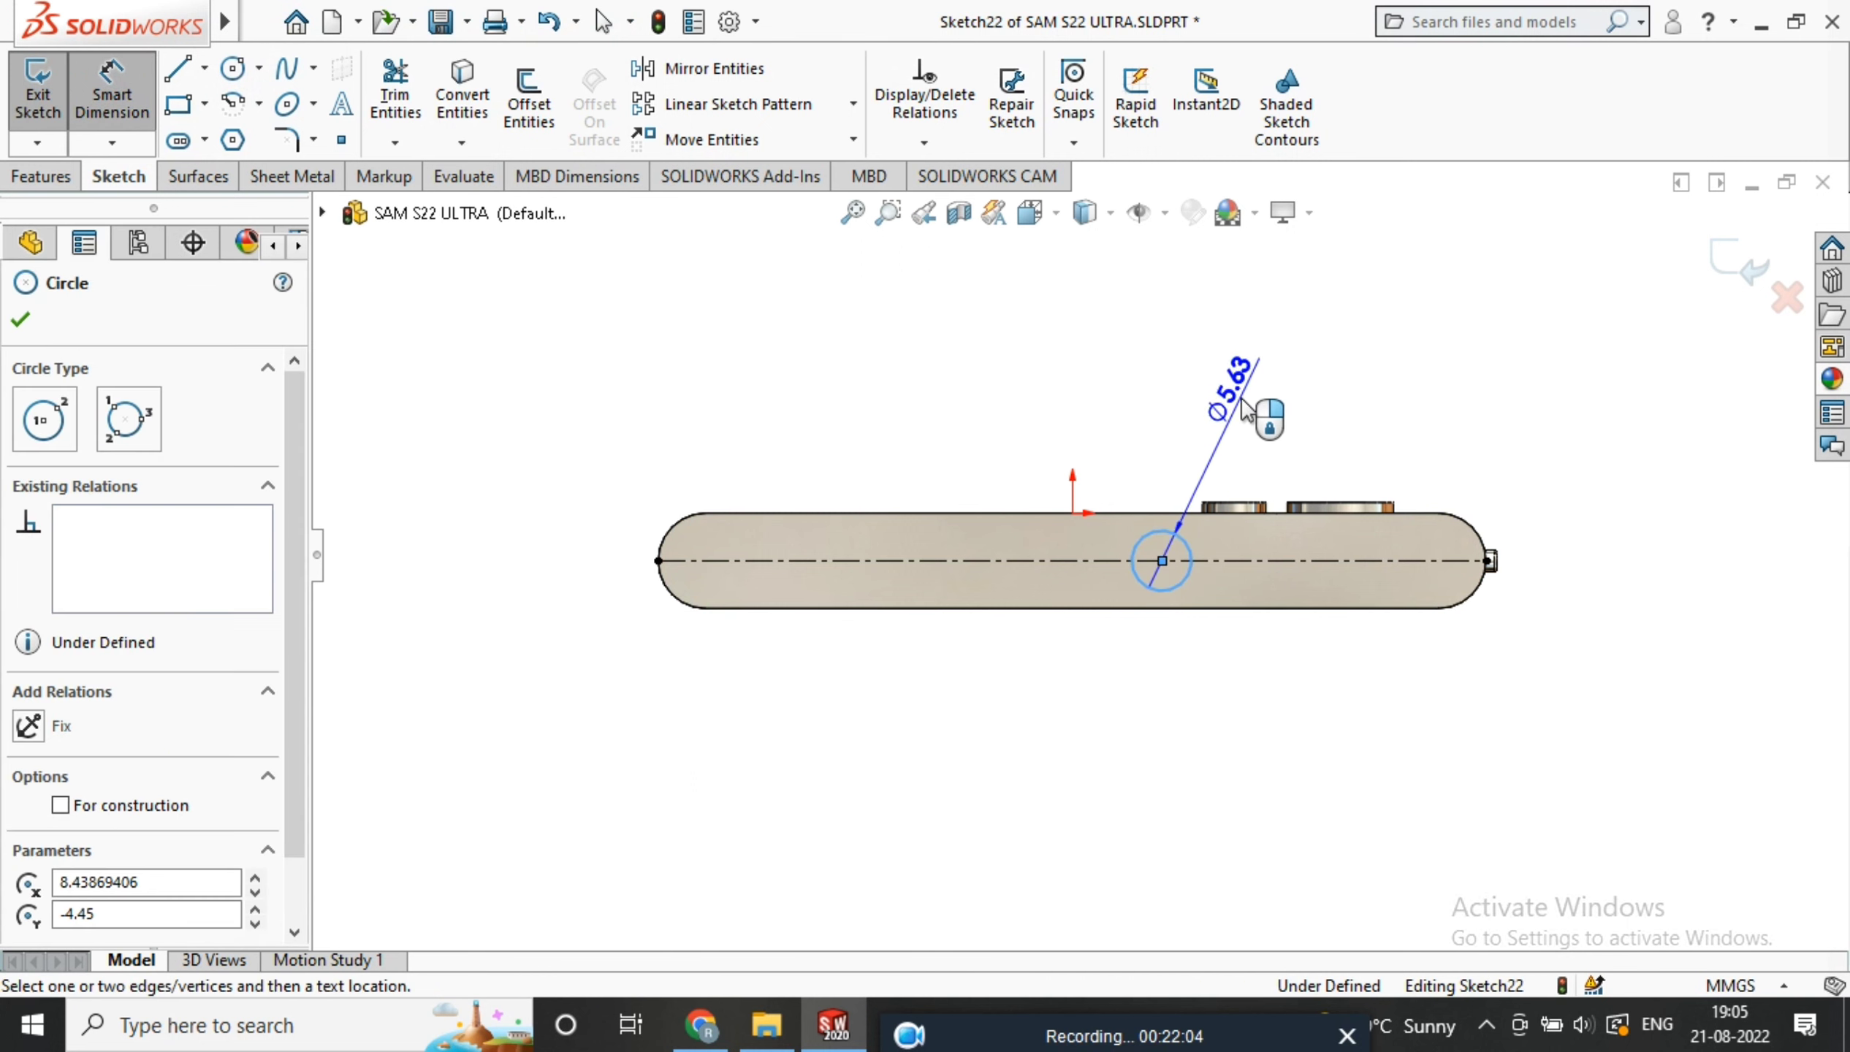
pyautogui.click(1277, 380)
pyautogui.write('1.5')
pyautogui.press('Return')
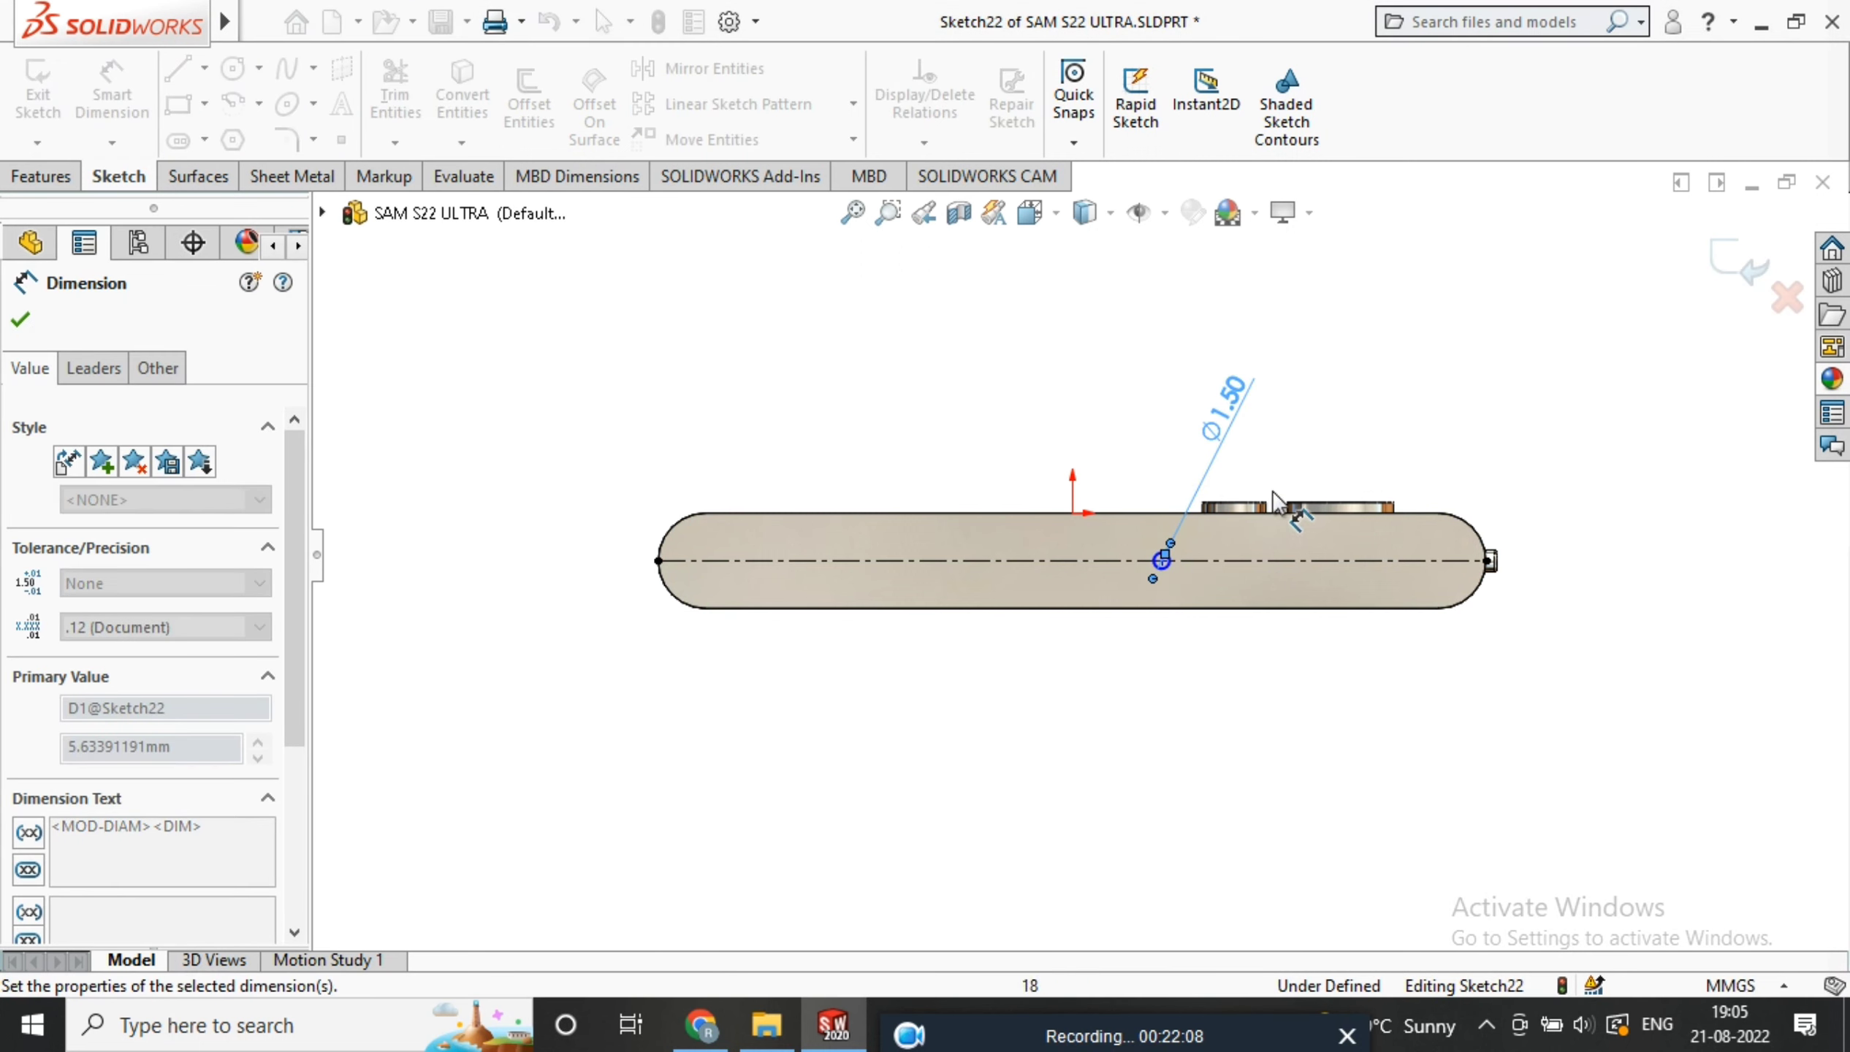
pyautogui.scroll(-5, 1134, 558)
pyautogui.scroll(3, 1241, 605)
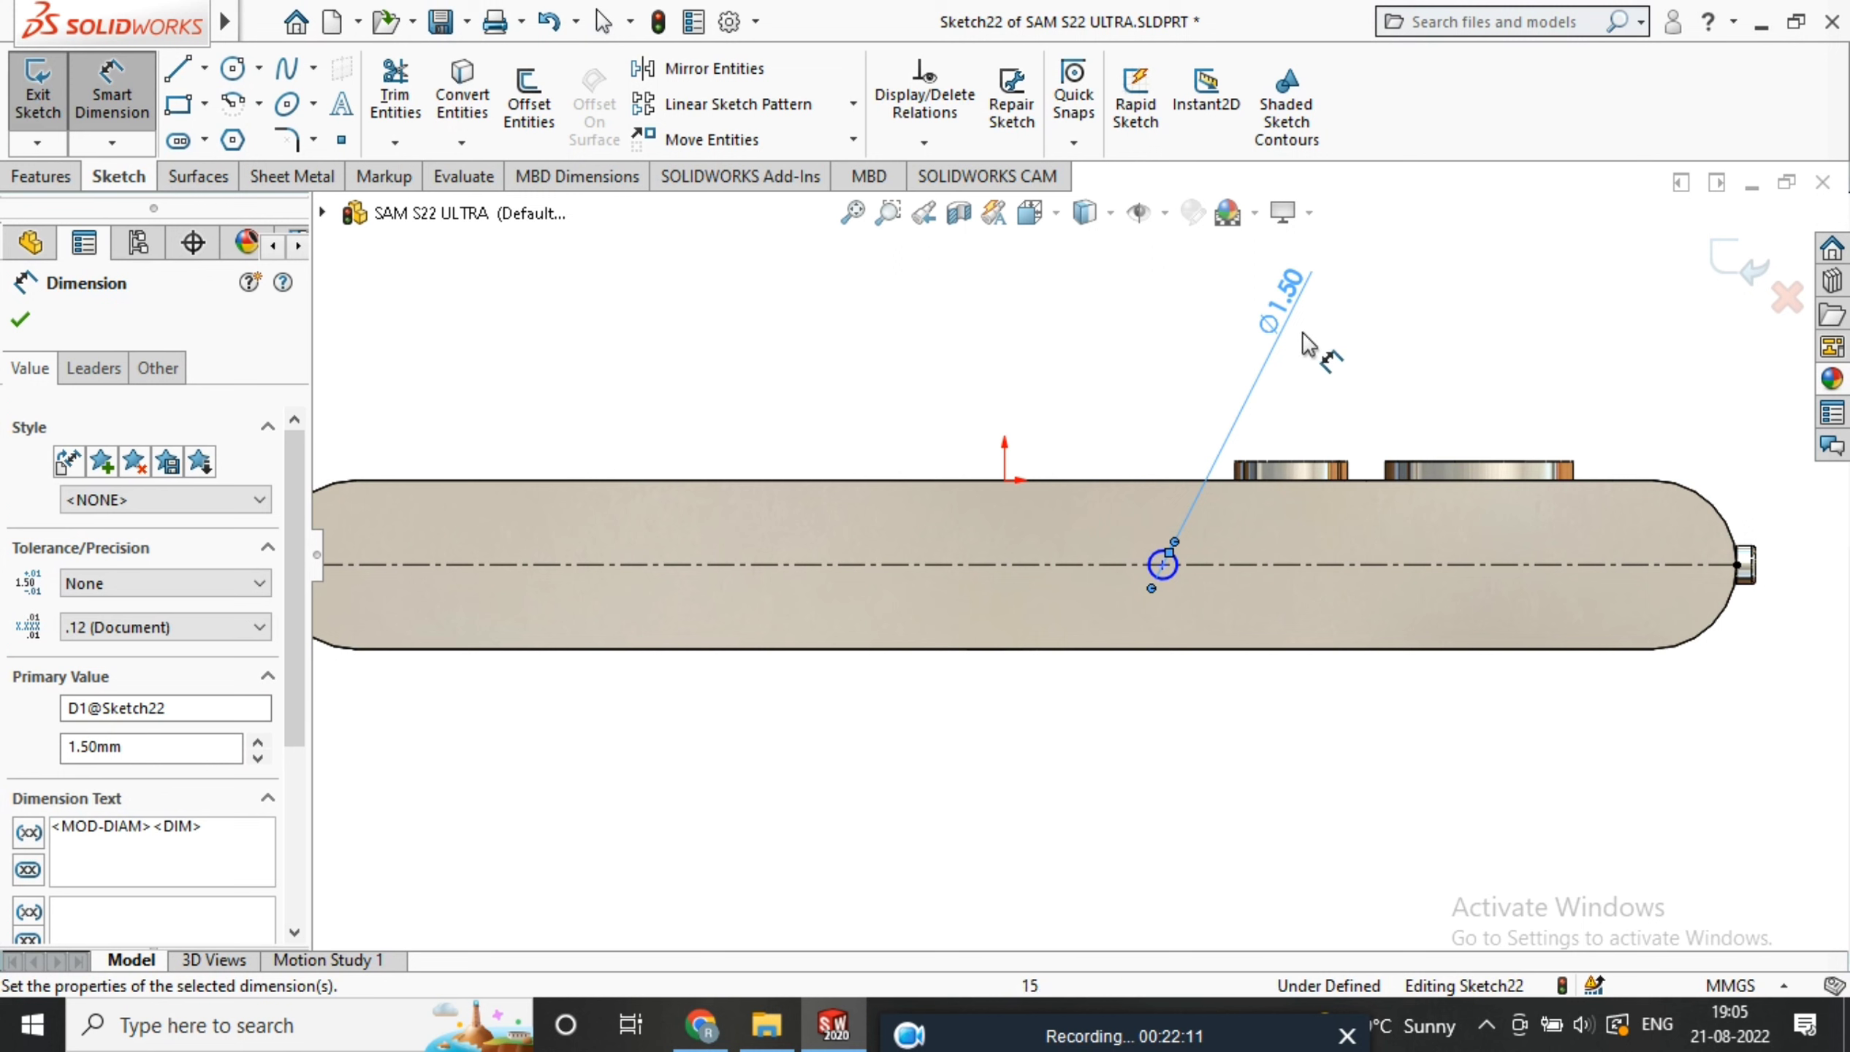
# Cut the 1.5 mm circle 5 mm deep into the top end face and colour the cut black
pyautogui.click(44, 177)
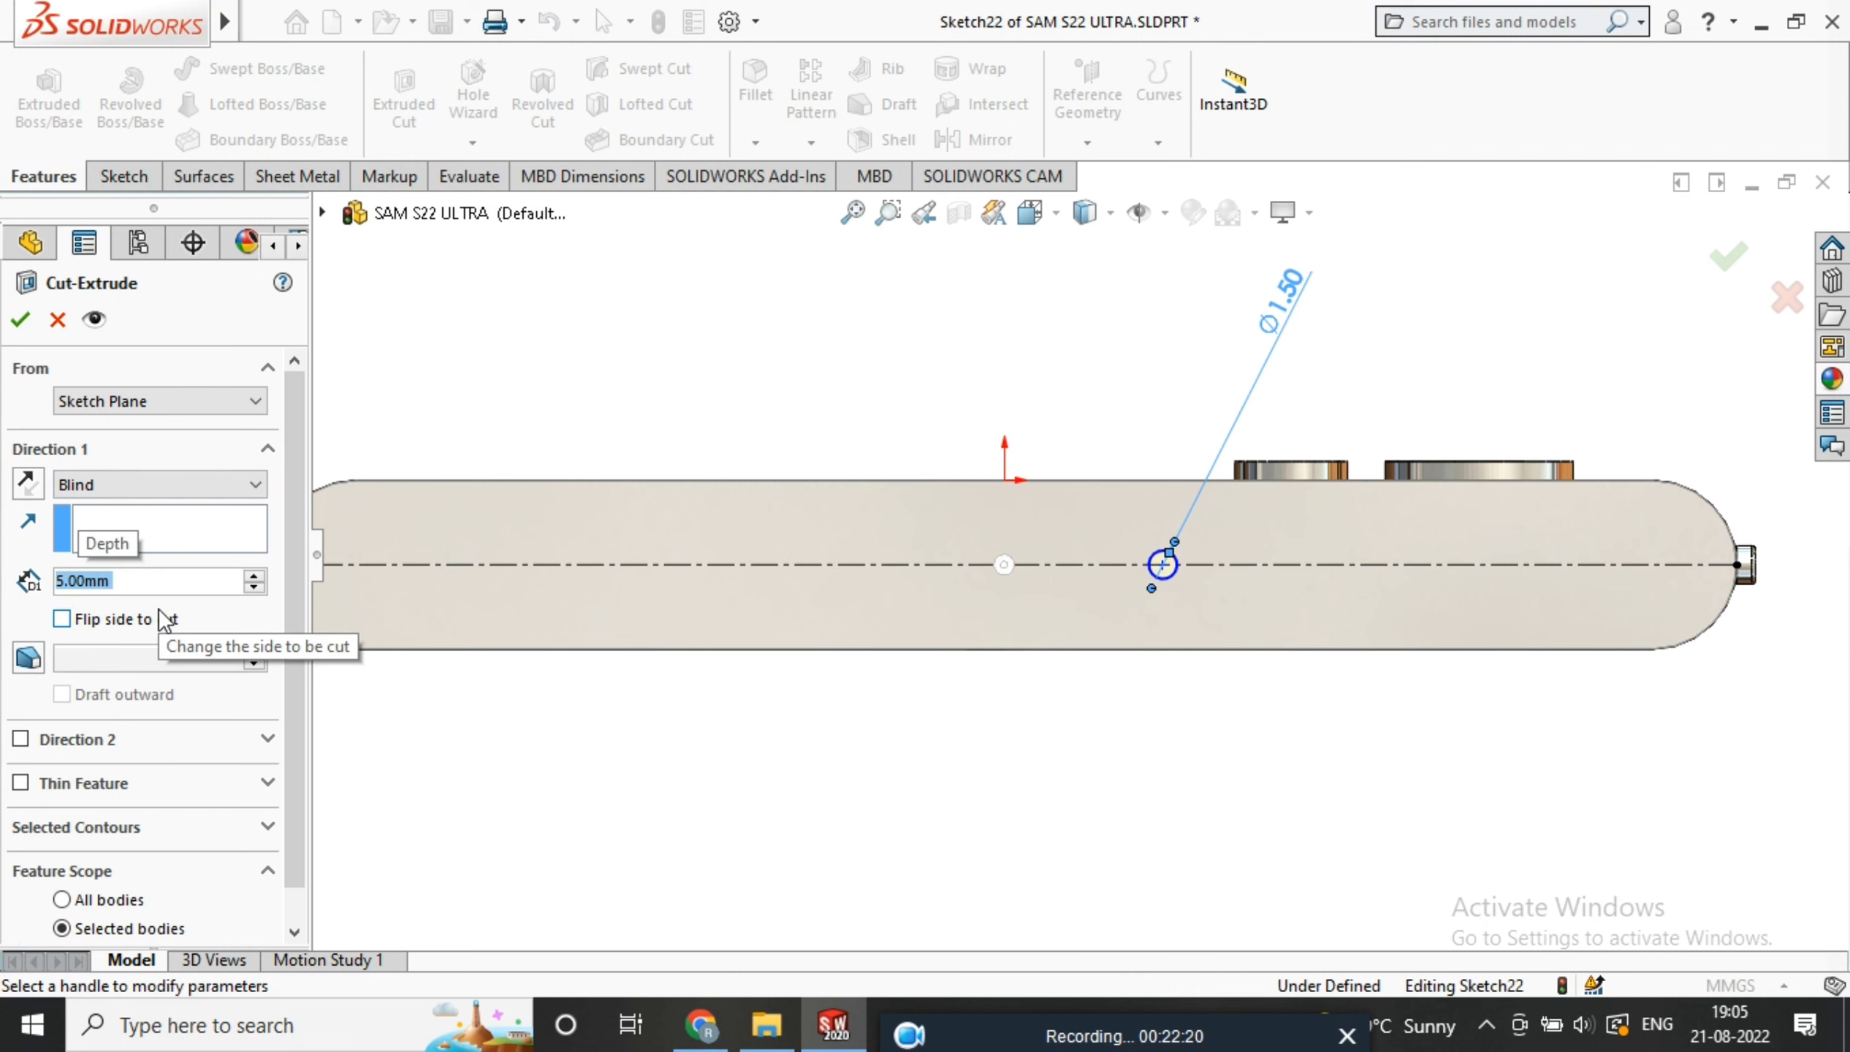
pyautogui.click(20, 319)
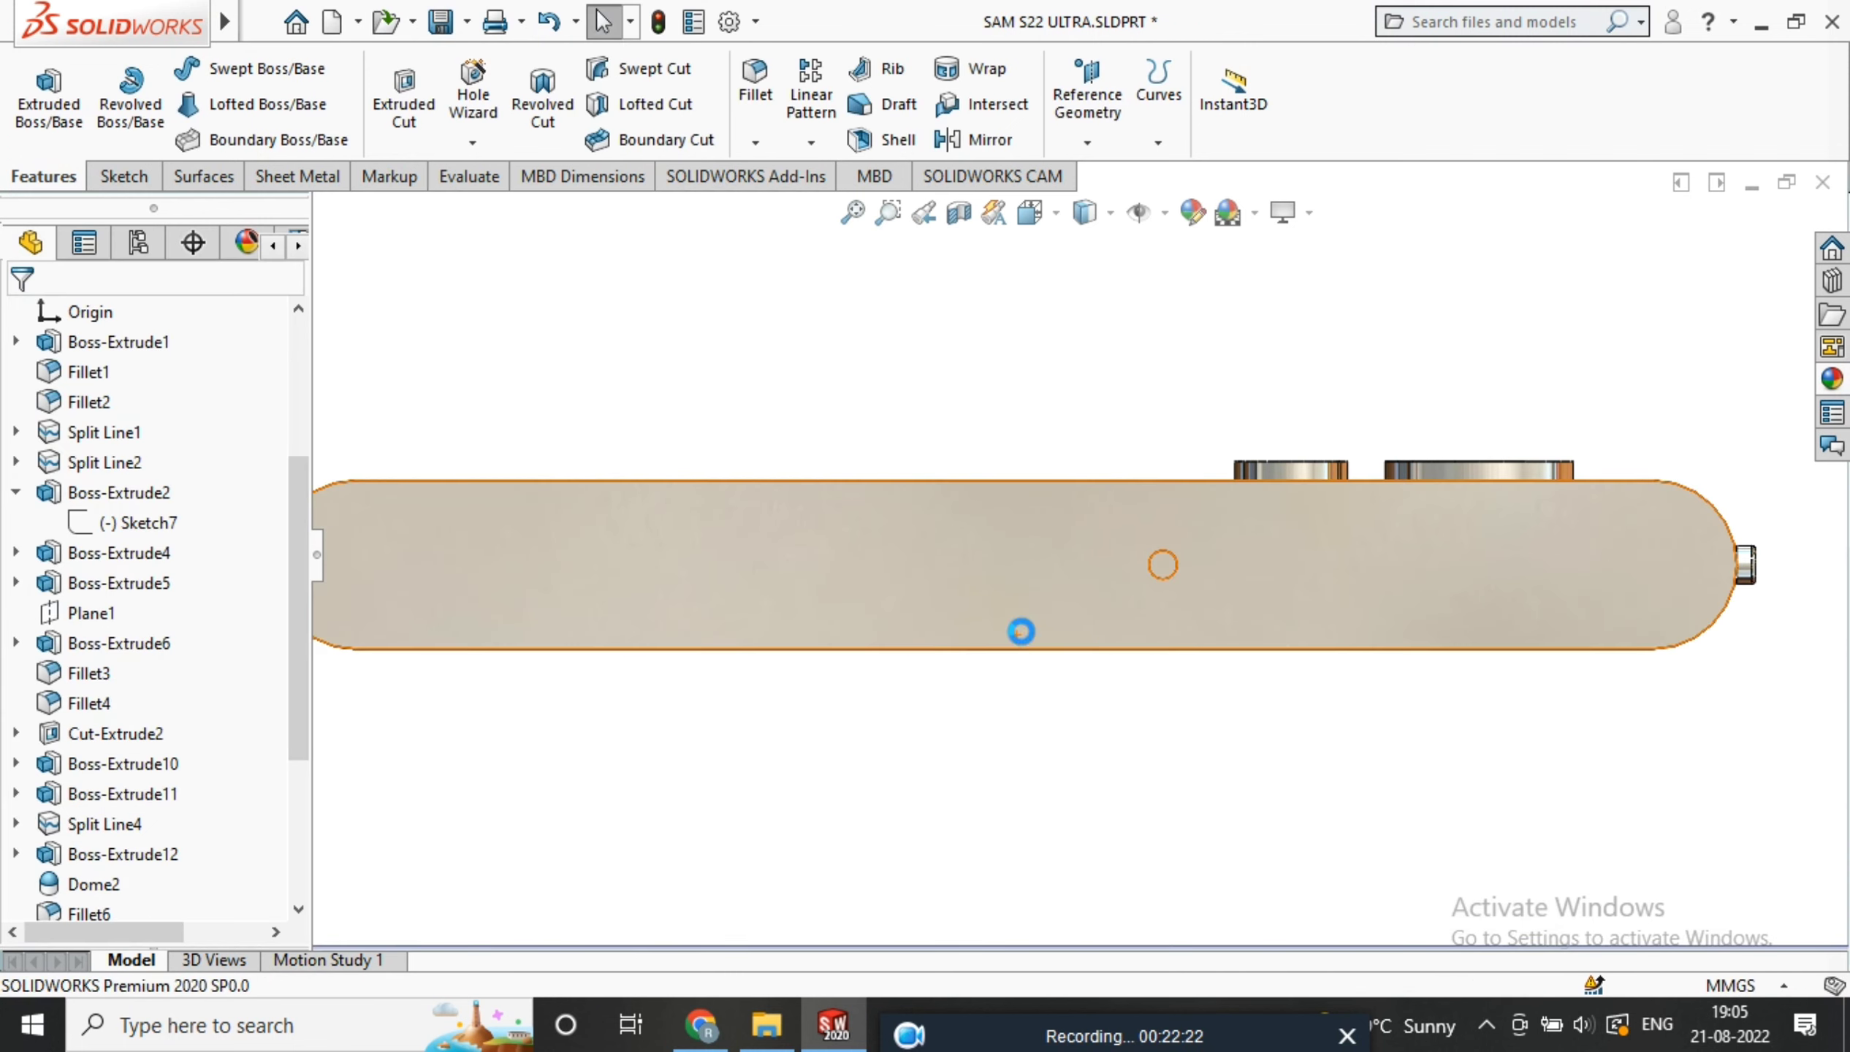
pyautogui.moveTo(1020, 632); pyautogui.dragTo(1015, 623, button='middle')
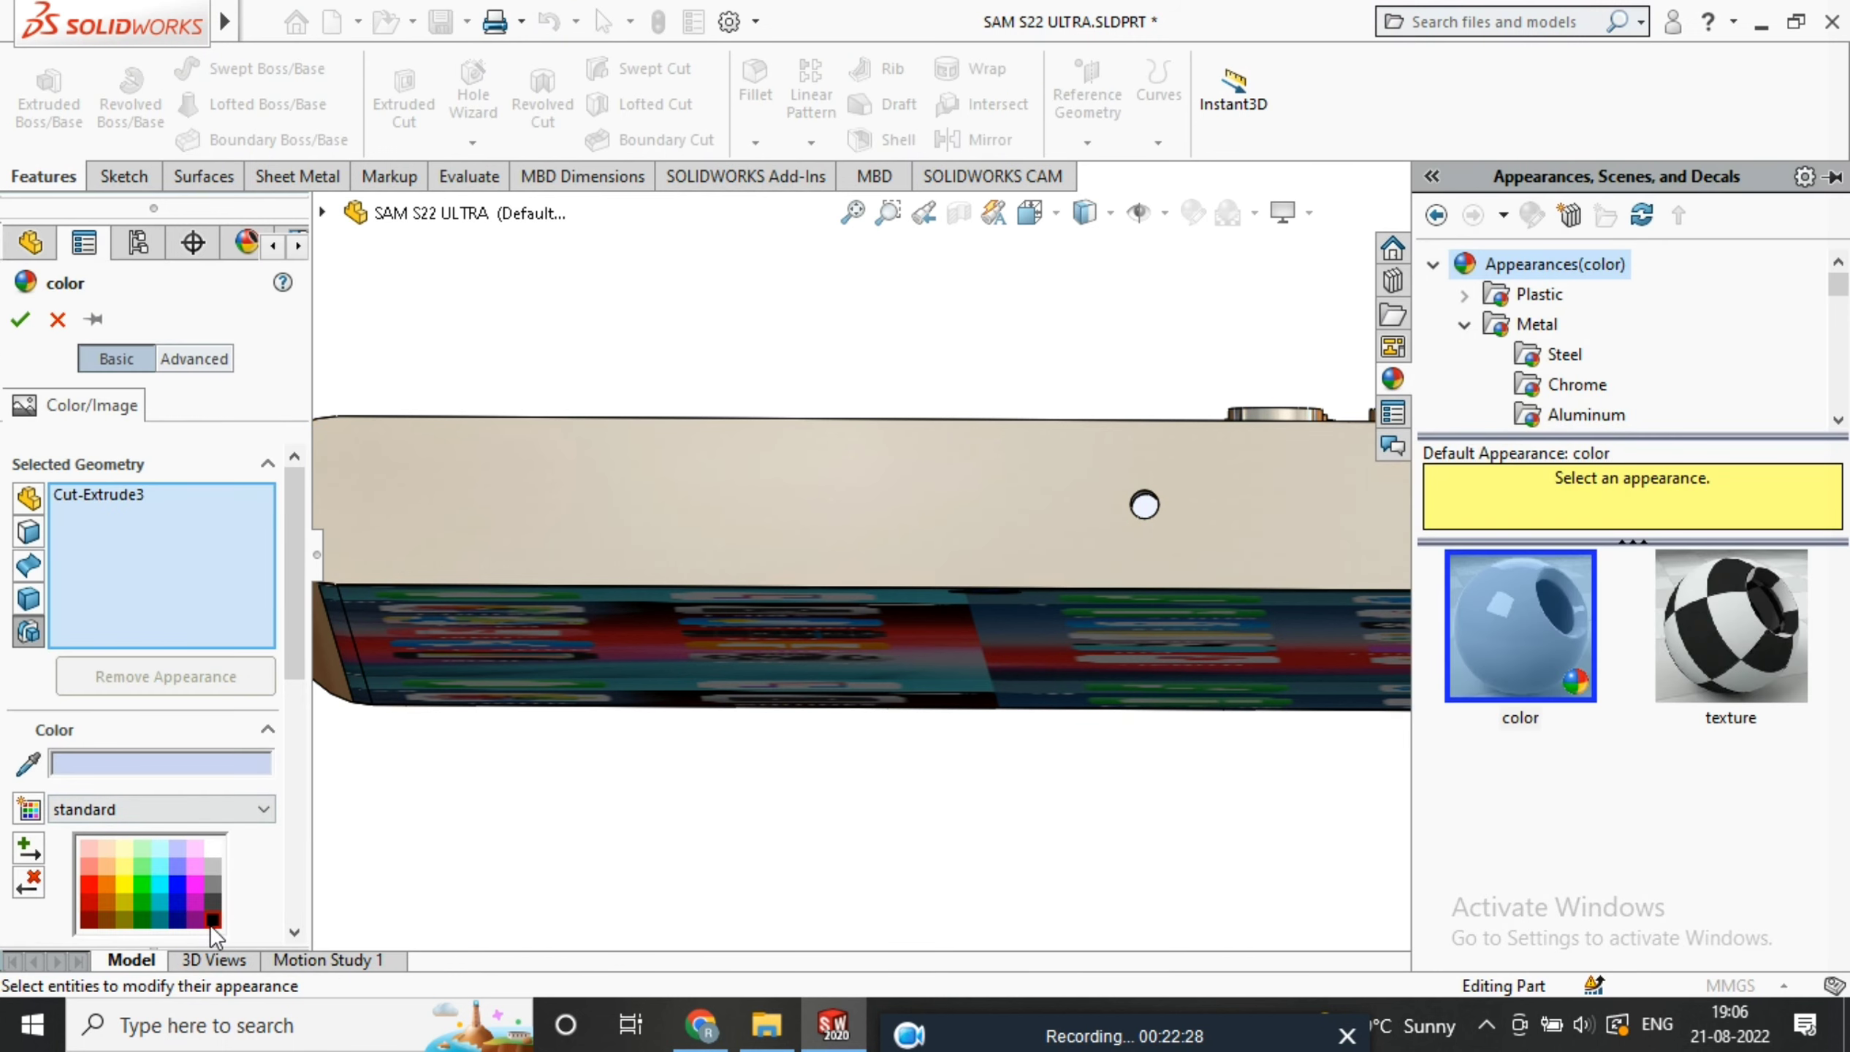
pyautogui.click(64, 316)
# Start a fillet on the phone's top end face with tangent propagation and set its radius to 0.3 mm
pyautogui.scroll(4, 1116, 506)
pyautogui.moveTo(1116, 507); pyautogui.dragTo(1061, 348, button='middle')
pyautogui.scroll(-3, 1036, 294)
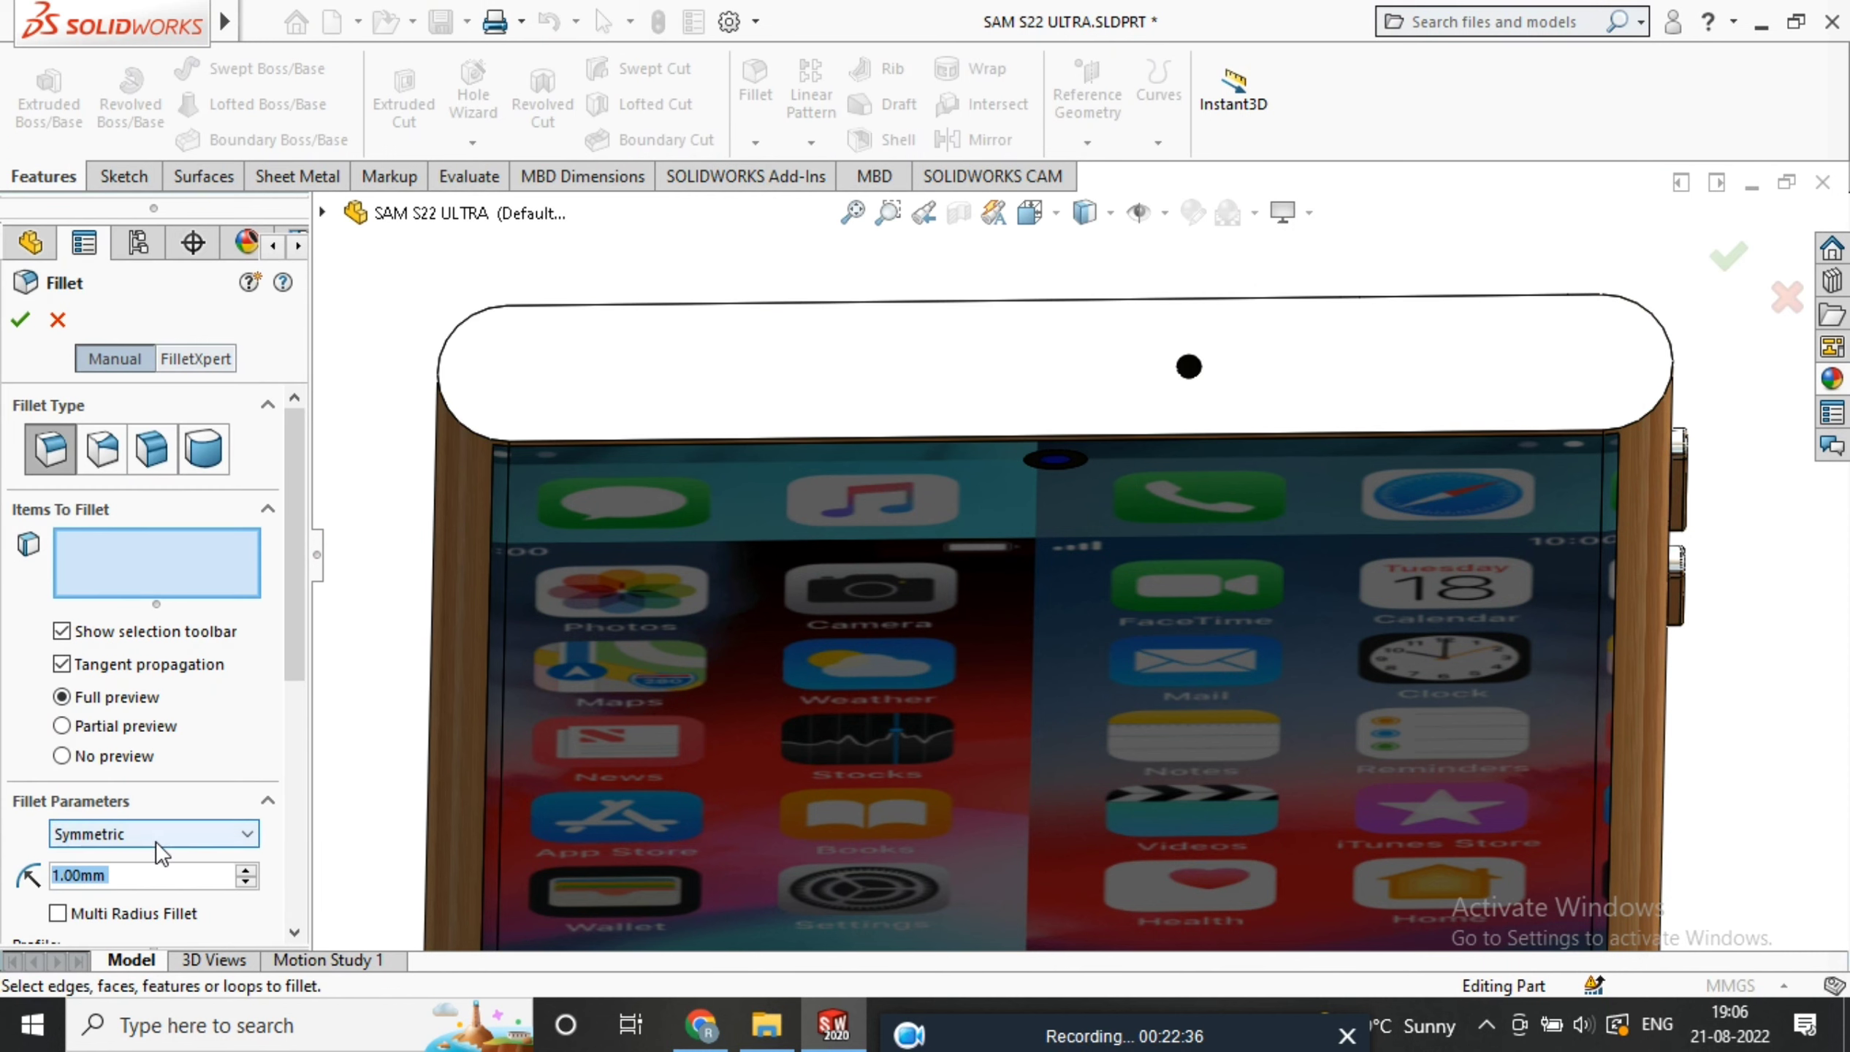
pyautogui.click(761, 377)
pyautogui.scroll(-5, 620, 379)
pyautogui.moveTo(620, 379); pyautogui.dragTo(599, 236, button='middle')
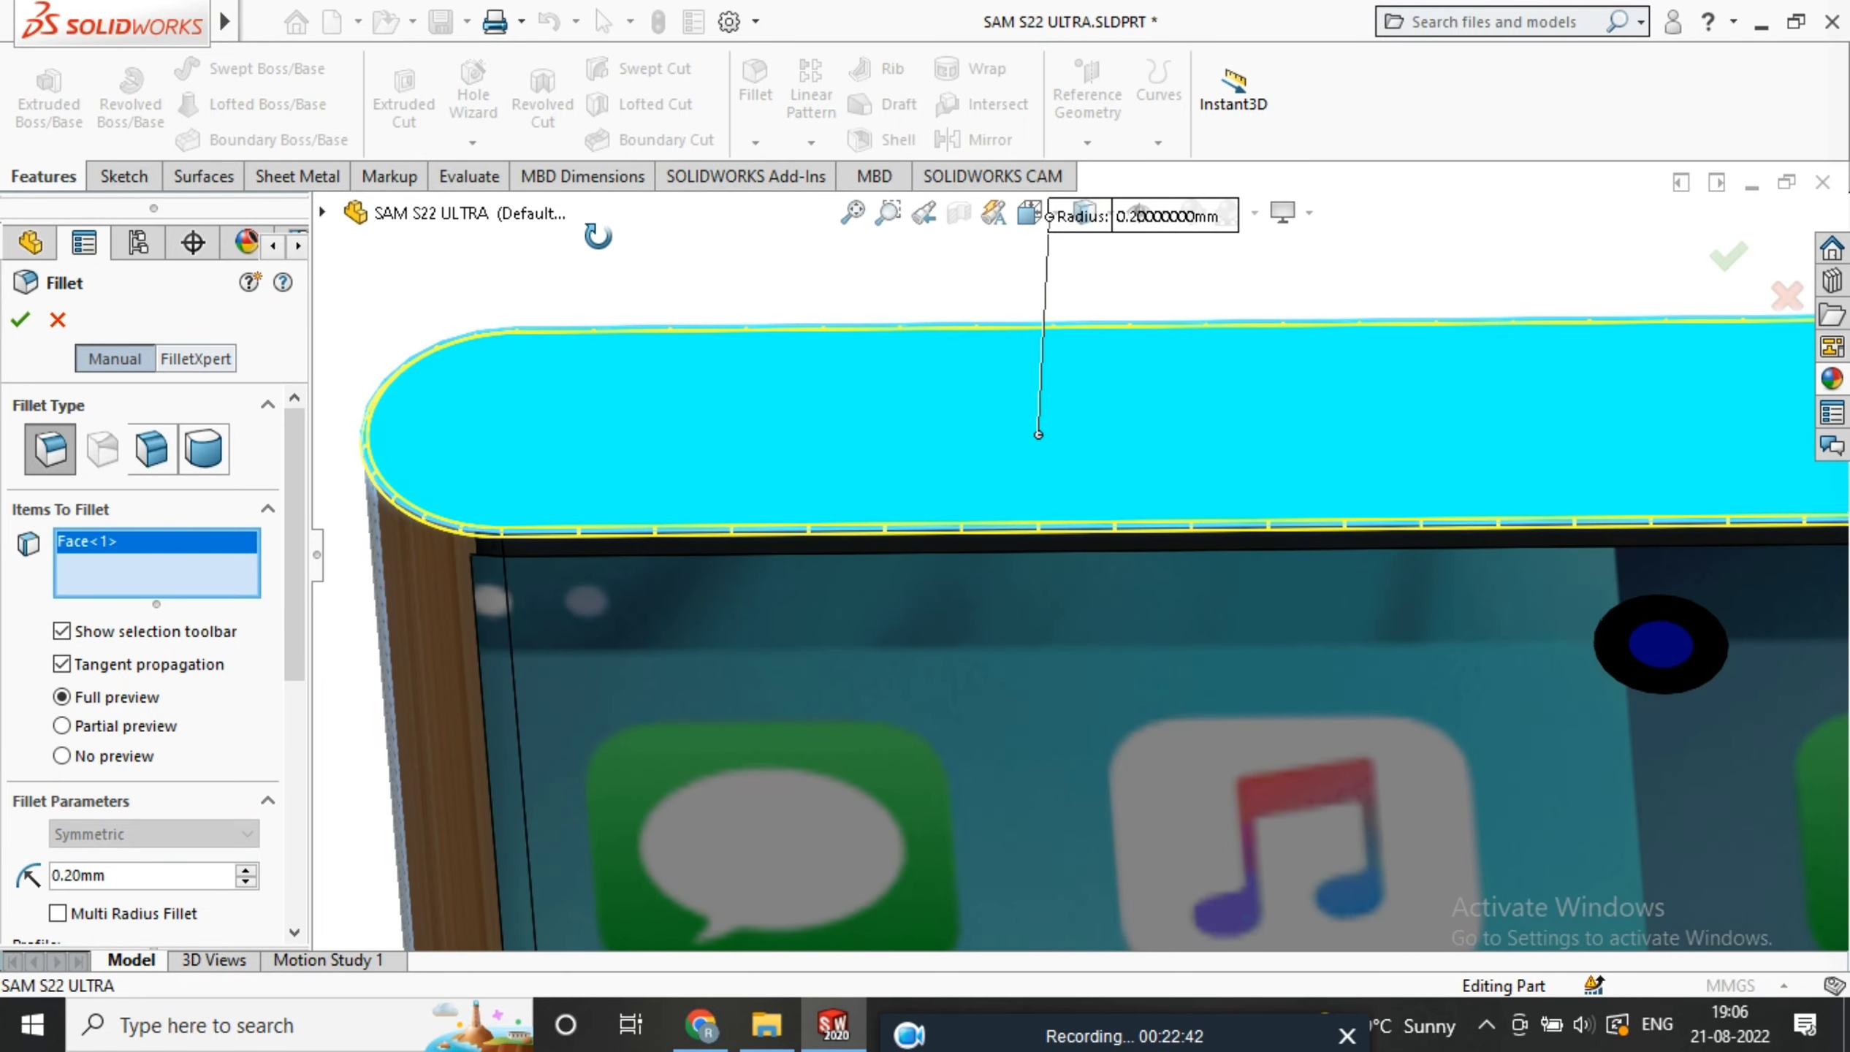
pyautogui.click(130, 876)
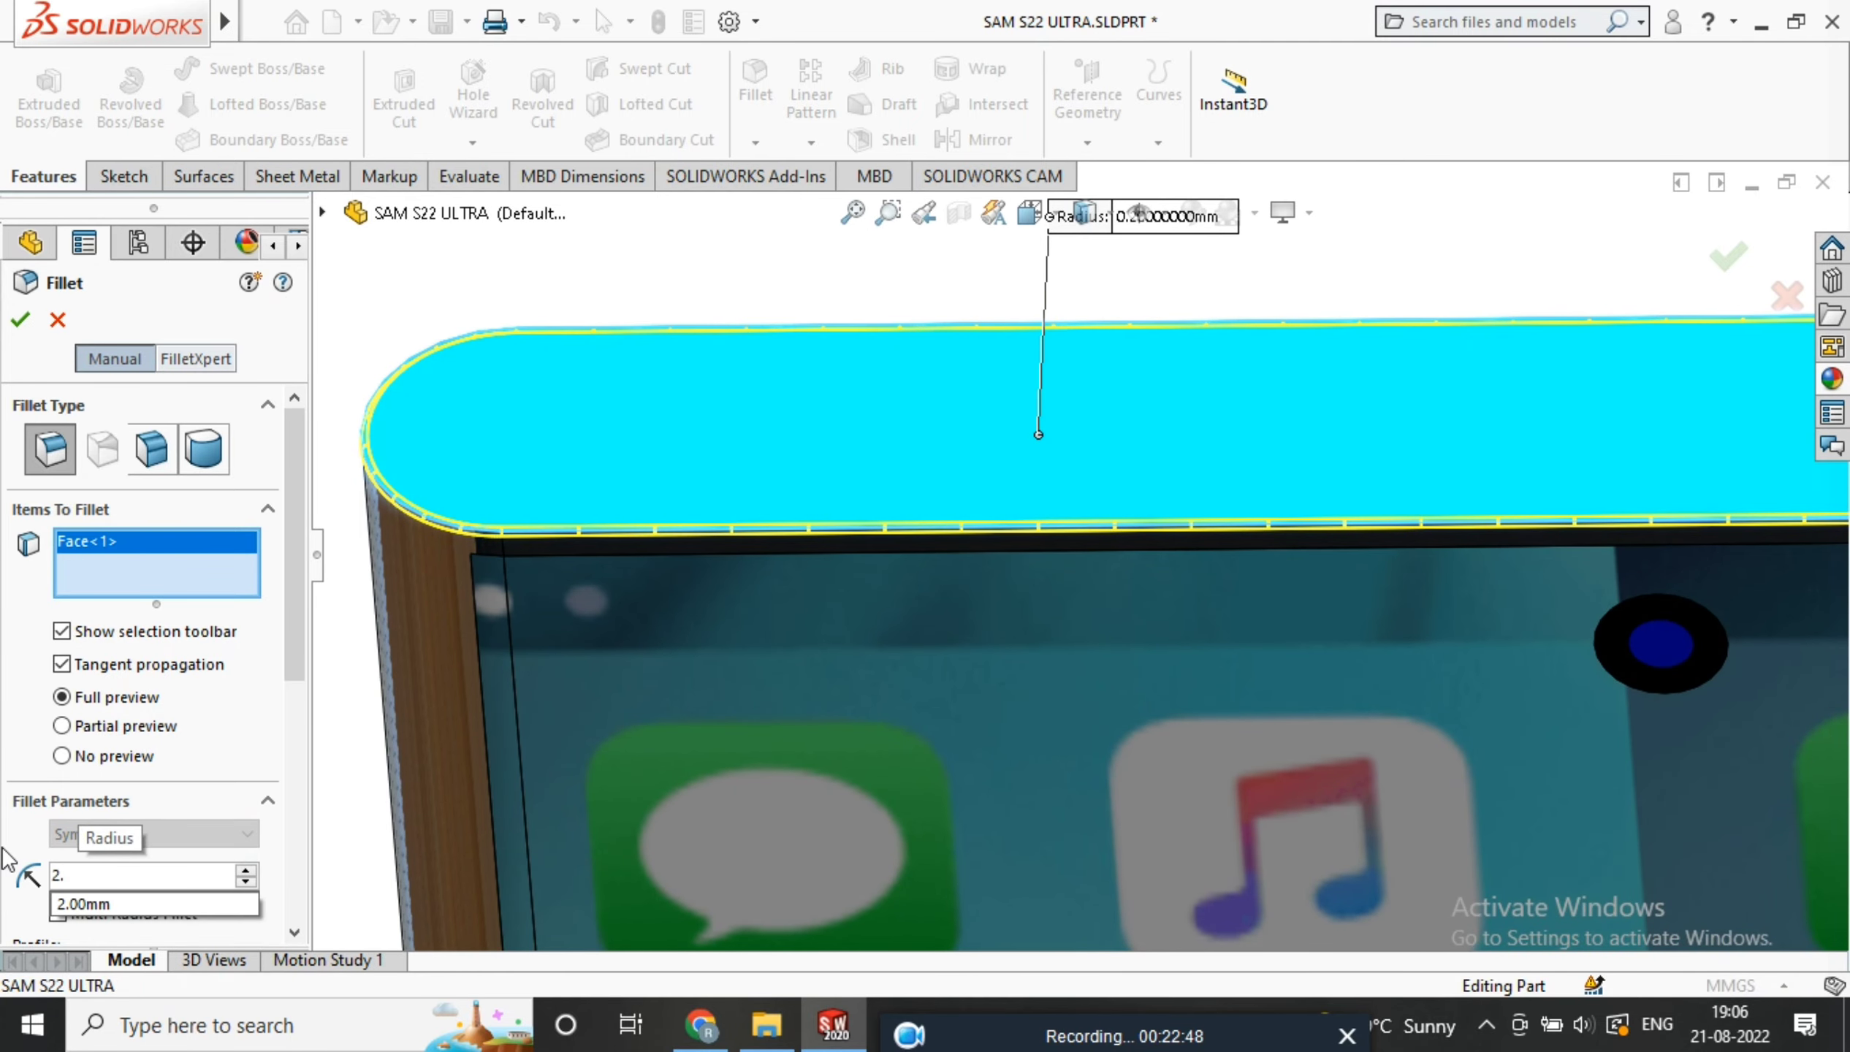
pyautogui.press('Return')
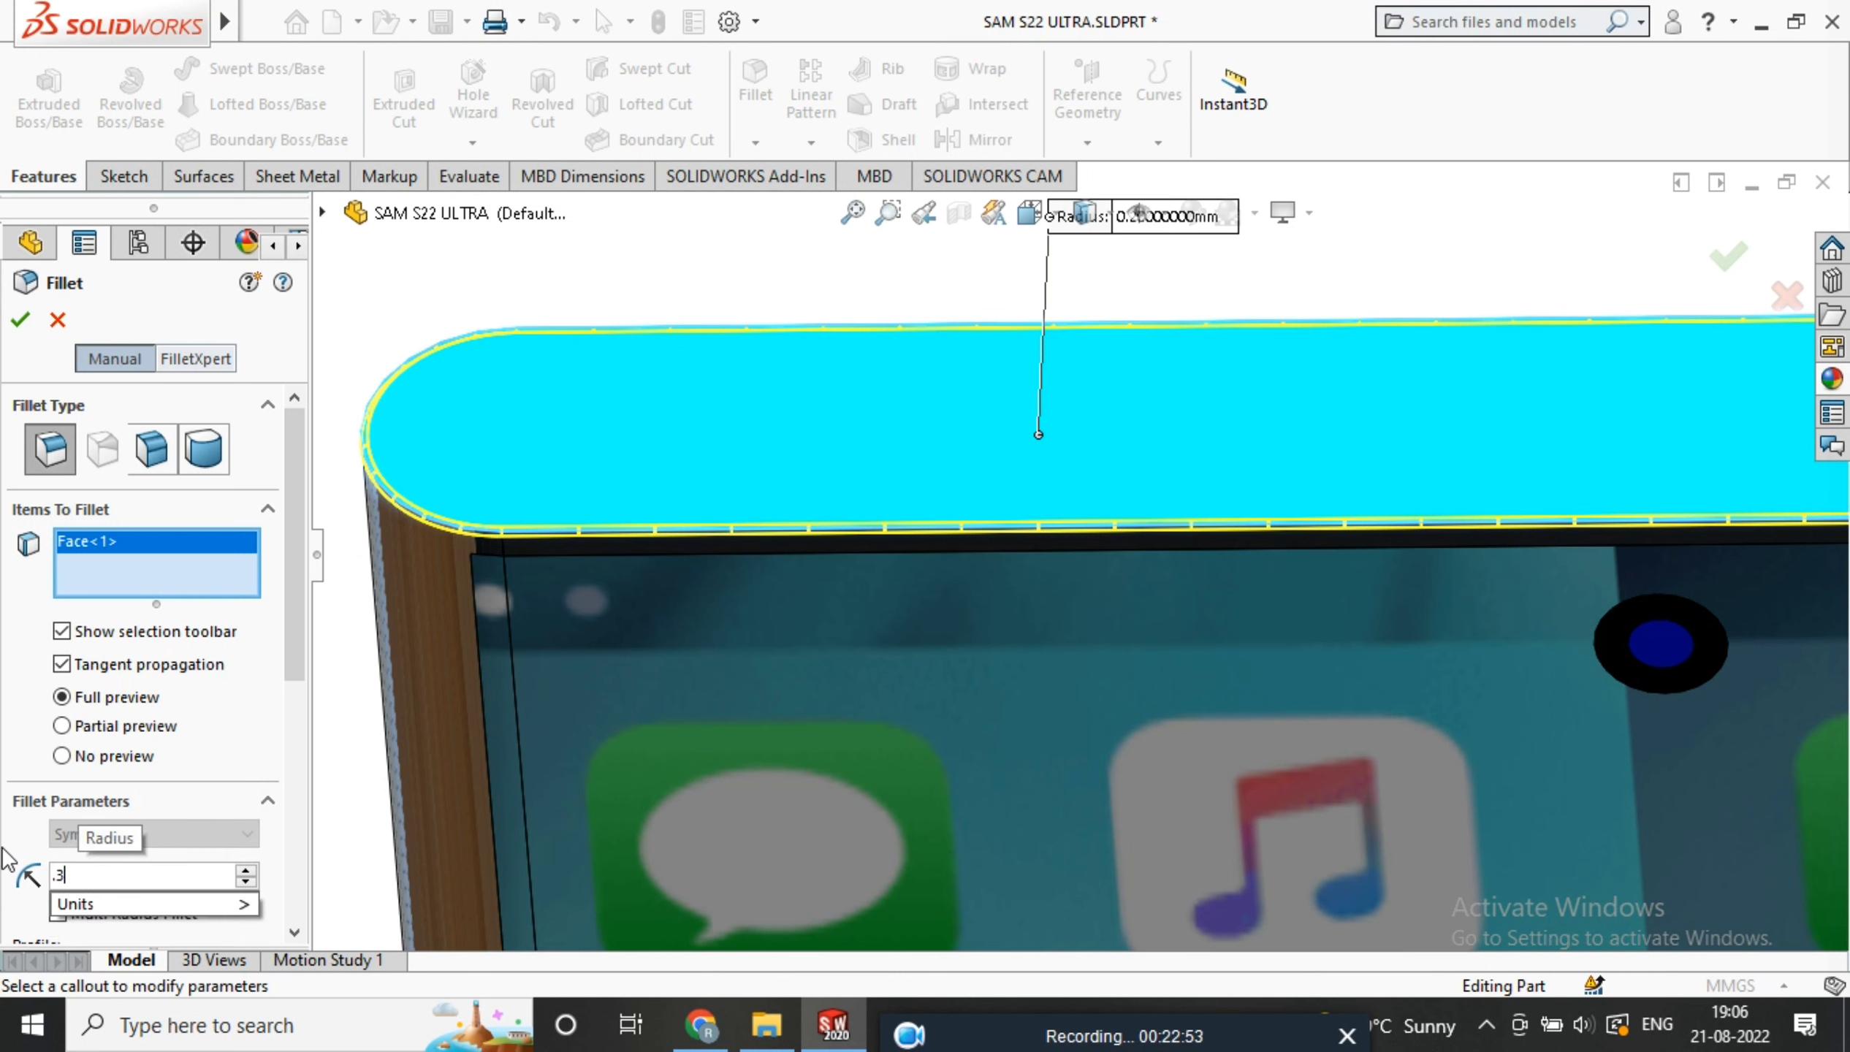
pyautogui.press('Return')
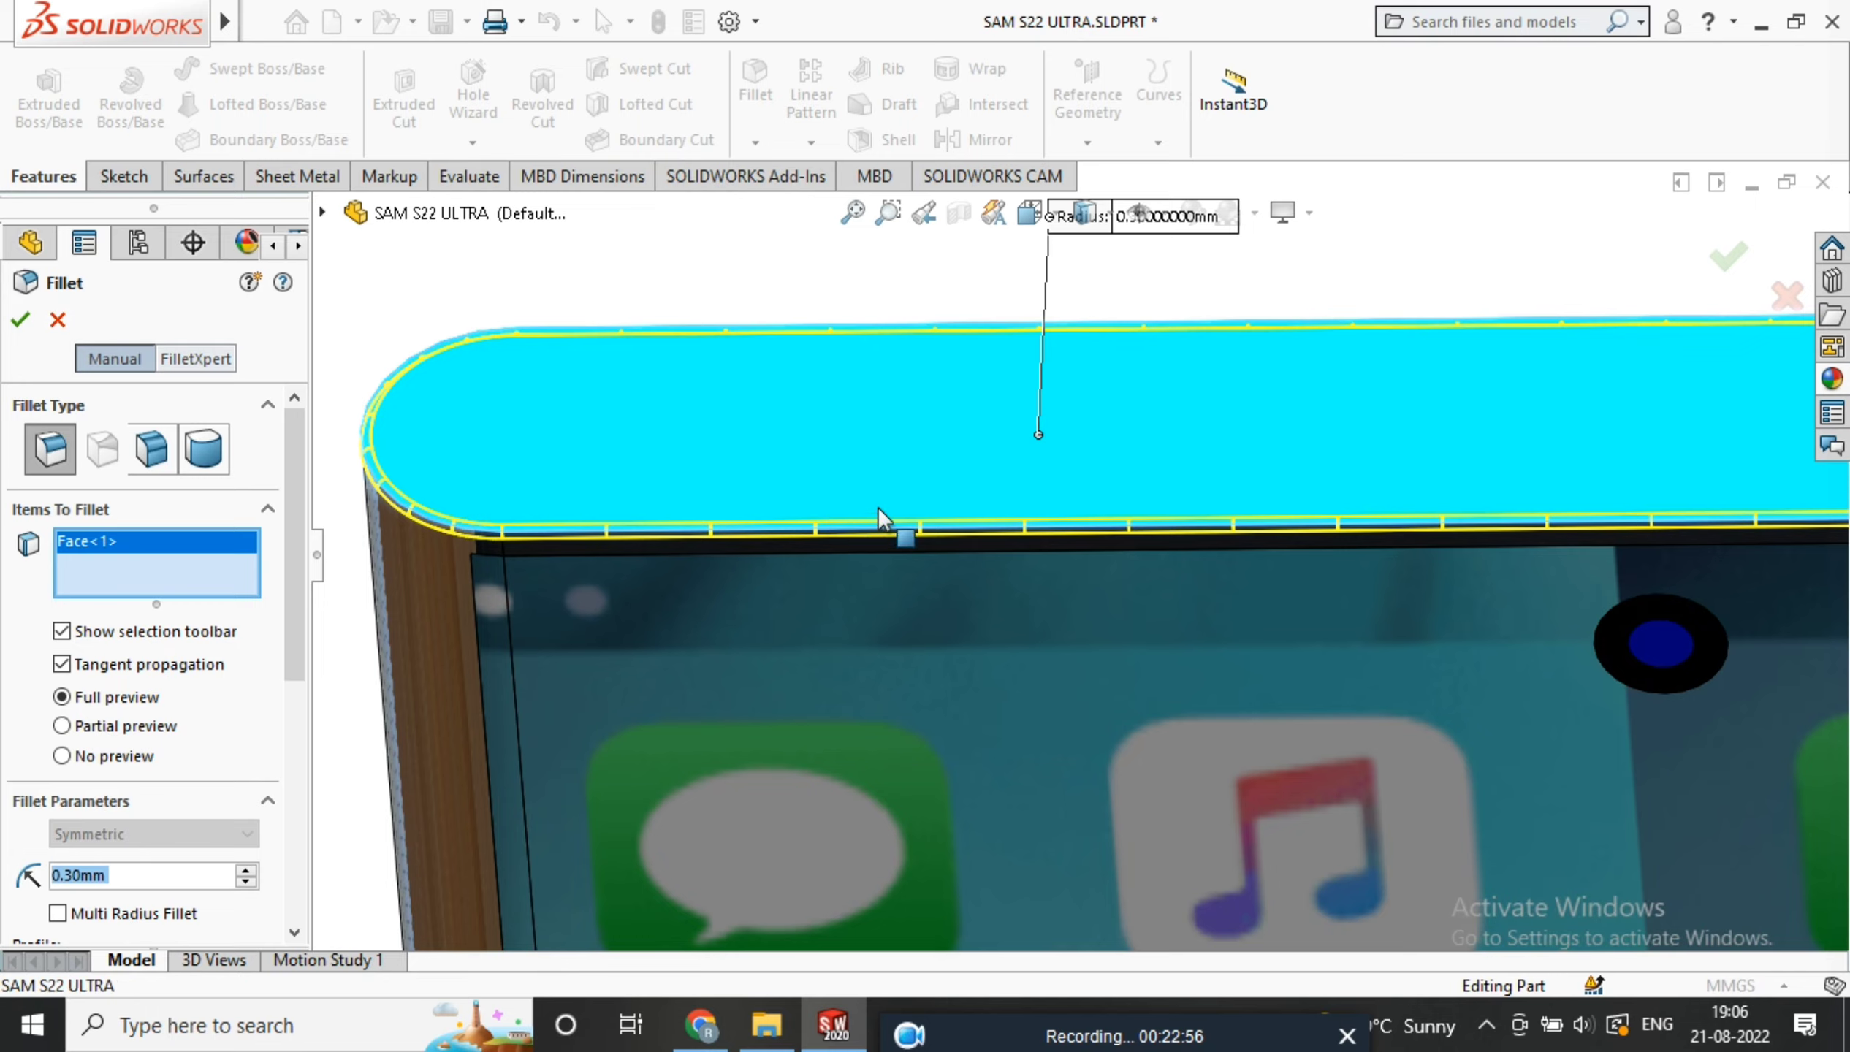
# Add the outer edge of the phone's bottom end face to the 0.3 mm fillet and apply it
pyautogui.scroll(10, 879, 509)
pyautogui.moveTo(1227, 797); pyautogui.dragTo(1260, 348, button='middle')
pyautogui.scroll(-6, 1167, 676)
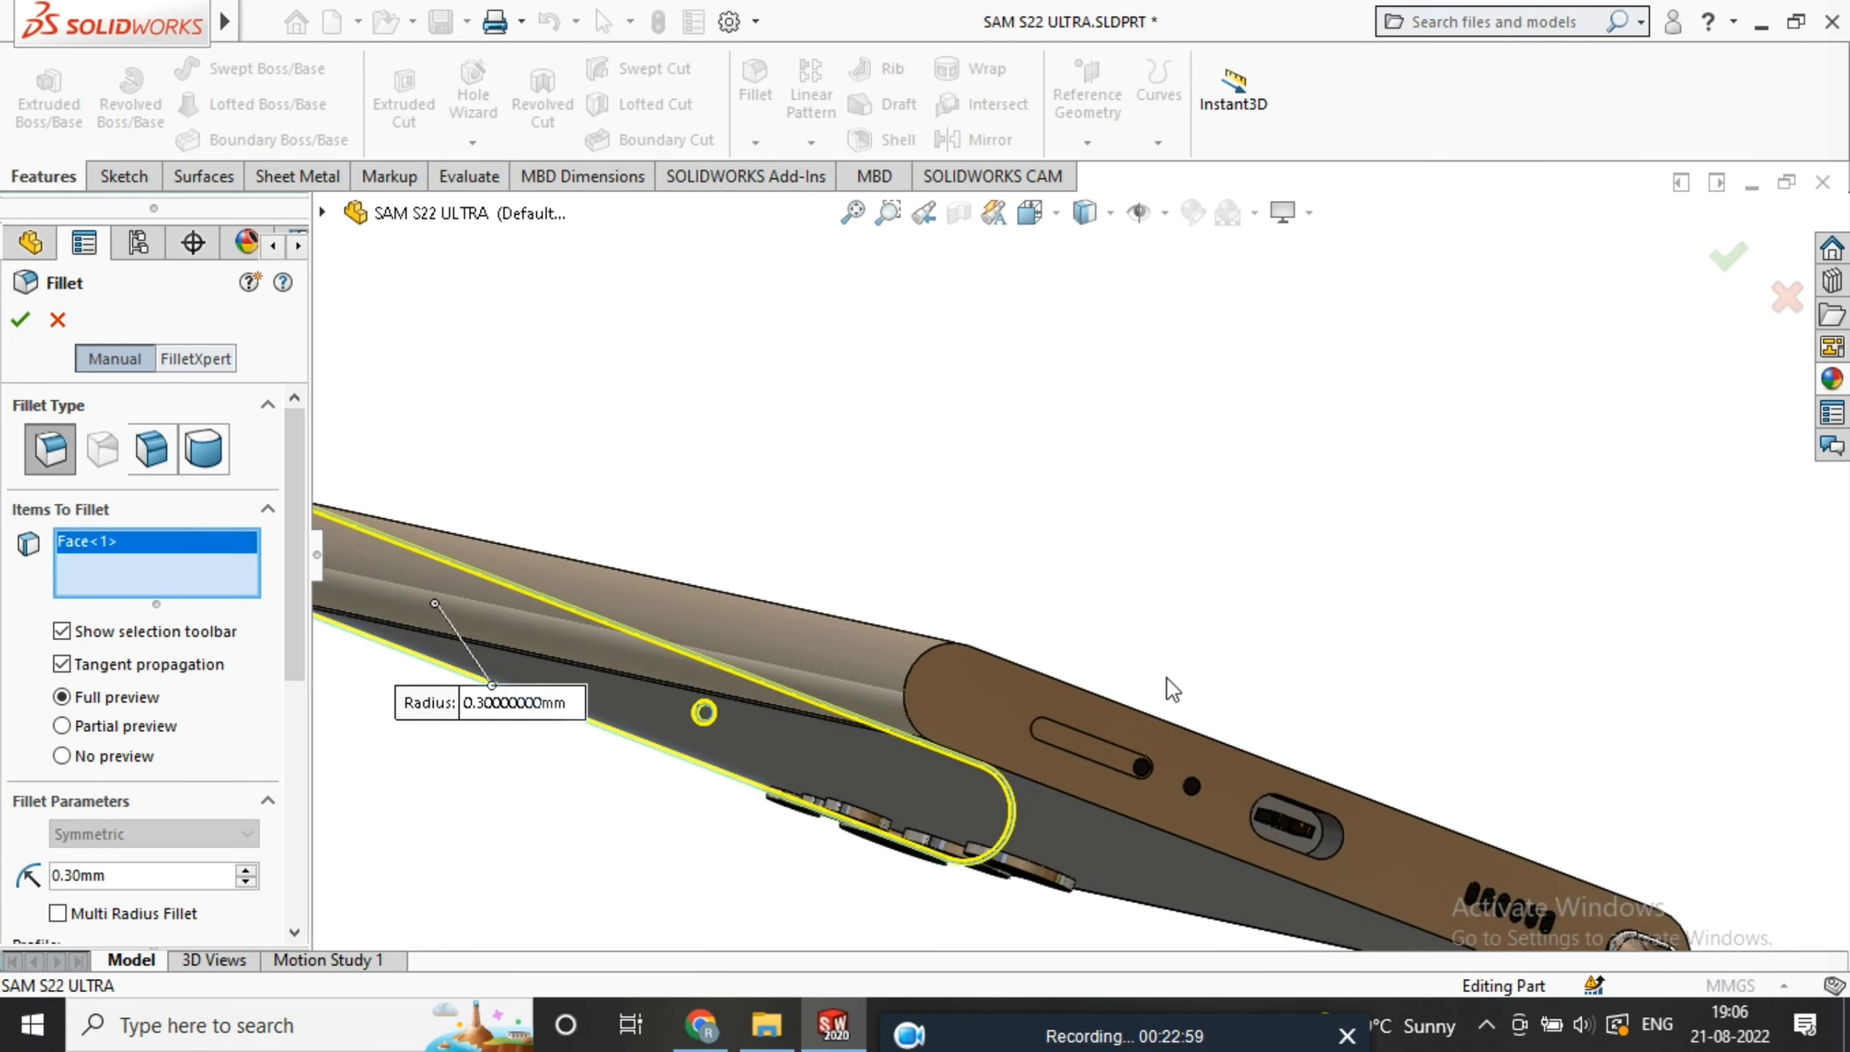
pyautogui.click(988, 655)
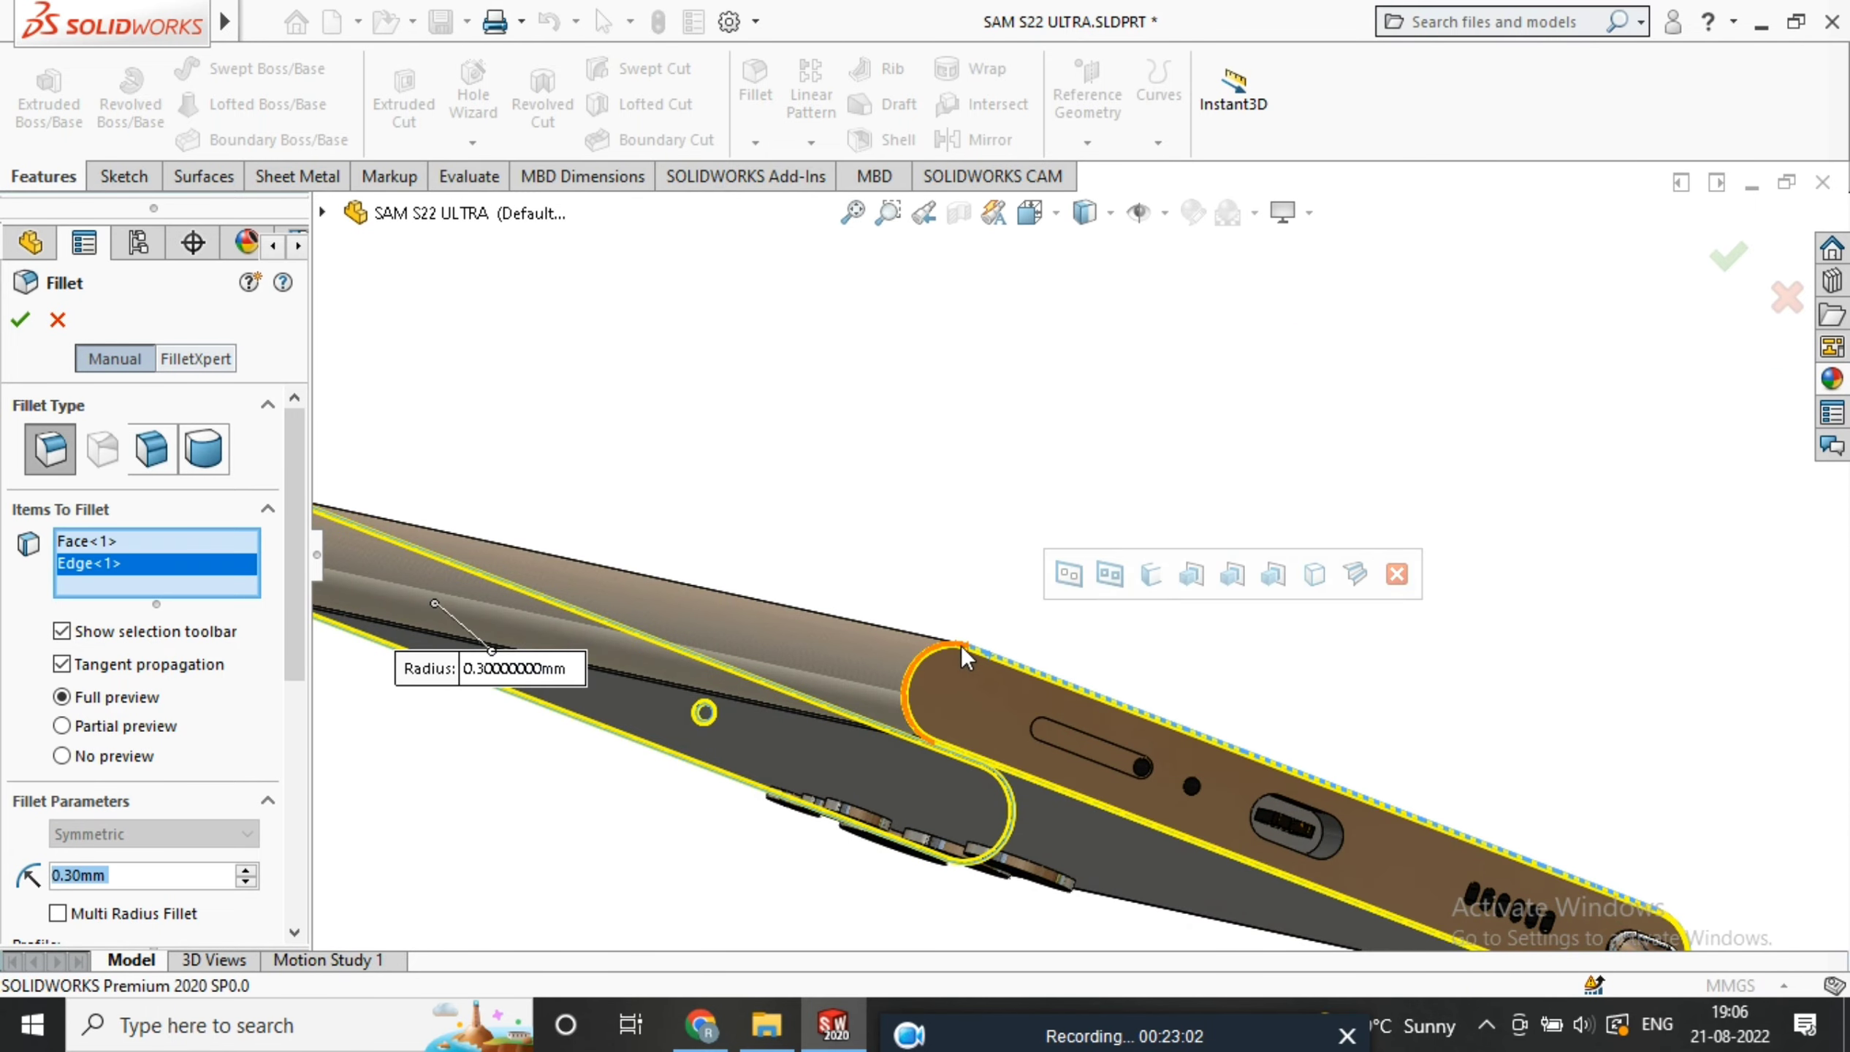
pyautogui.scroll(5, 891, 608)
pyautogui.moveTo(889, 600); pyautogui.dragTo(830, 852, button='middle')
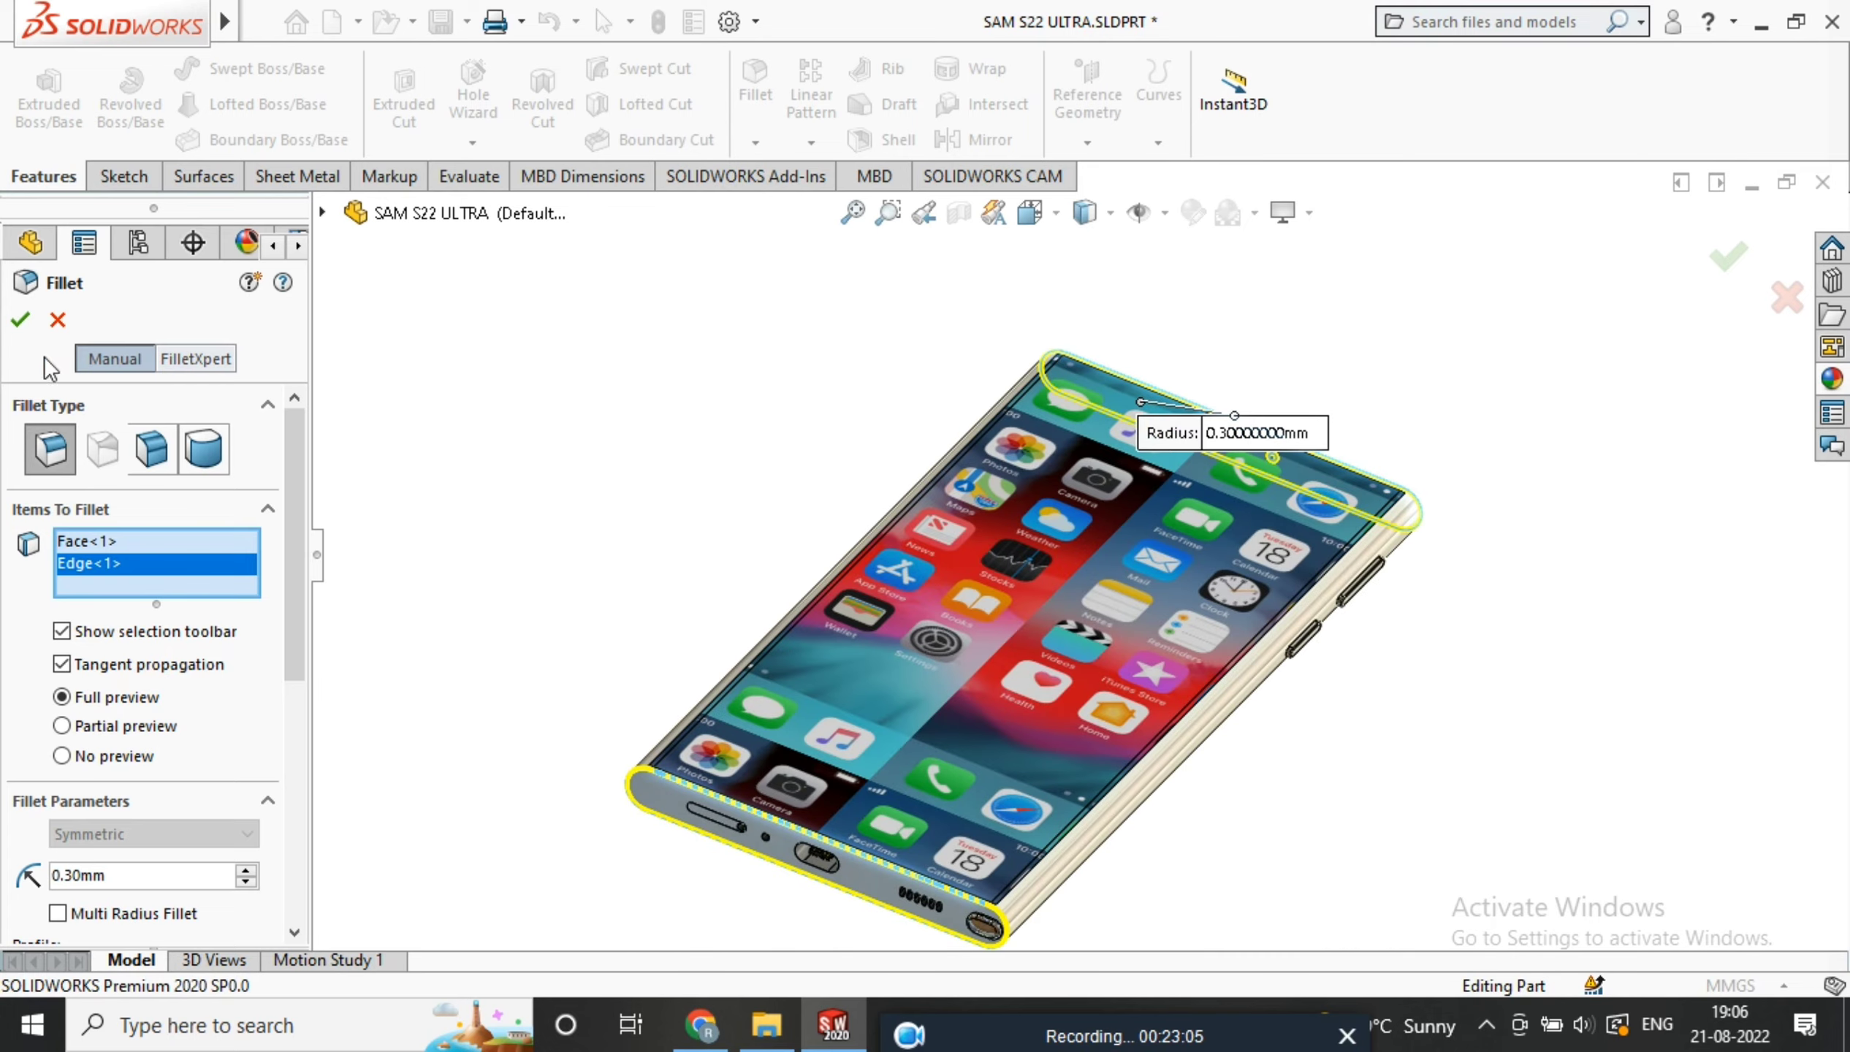
pyautogui.press('Return')
# Examine the finished phone model from all sides, including the camera lenses, side buttons, end faces and screen
pyautogui.scroll(-6, 953, 696)
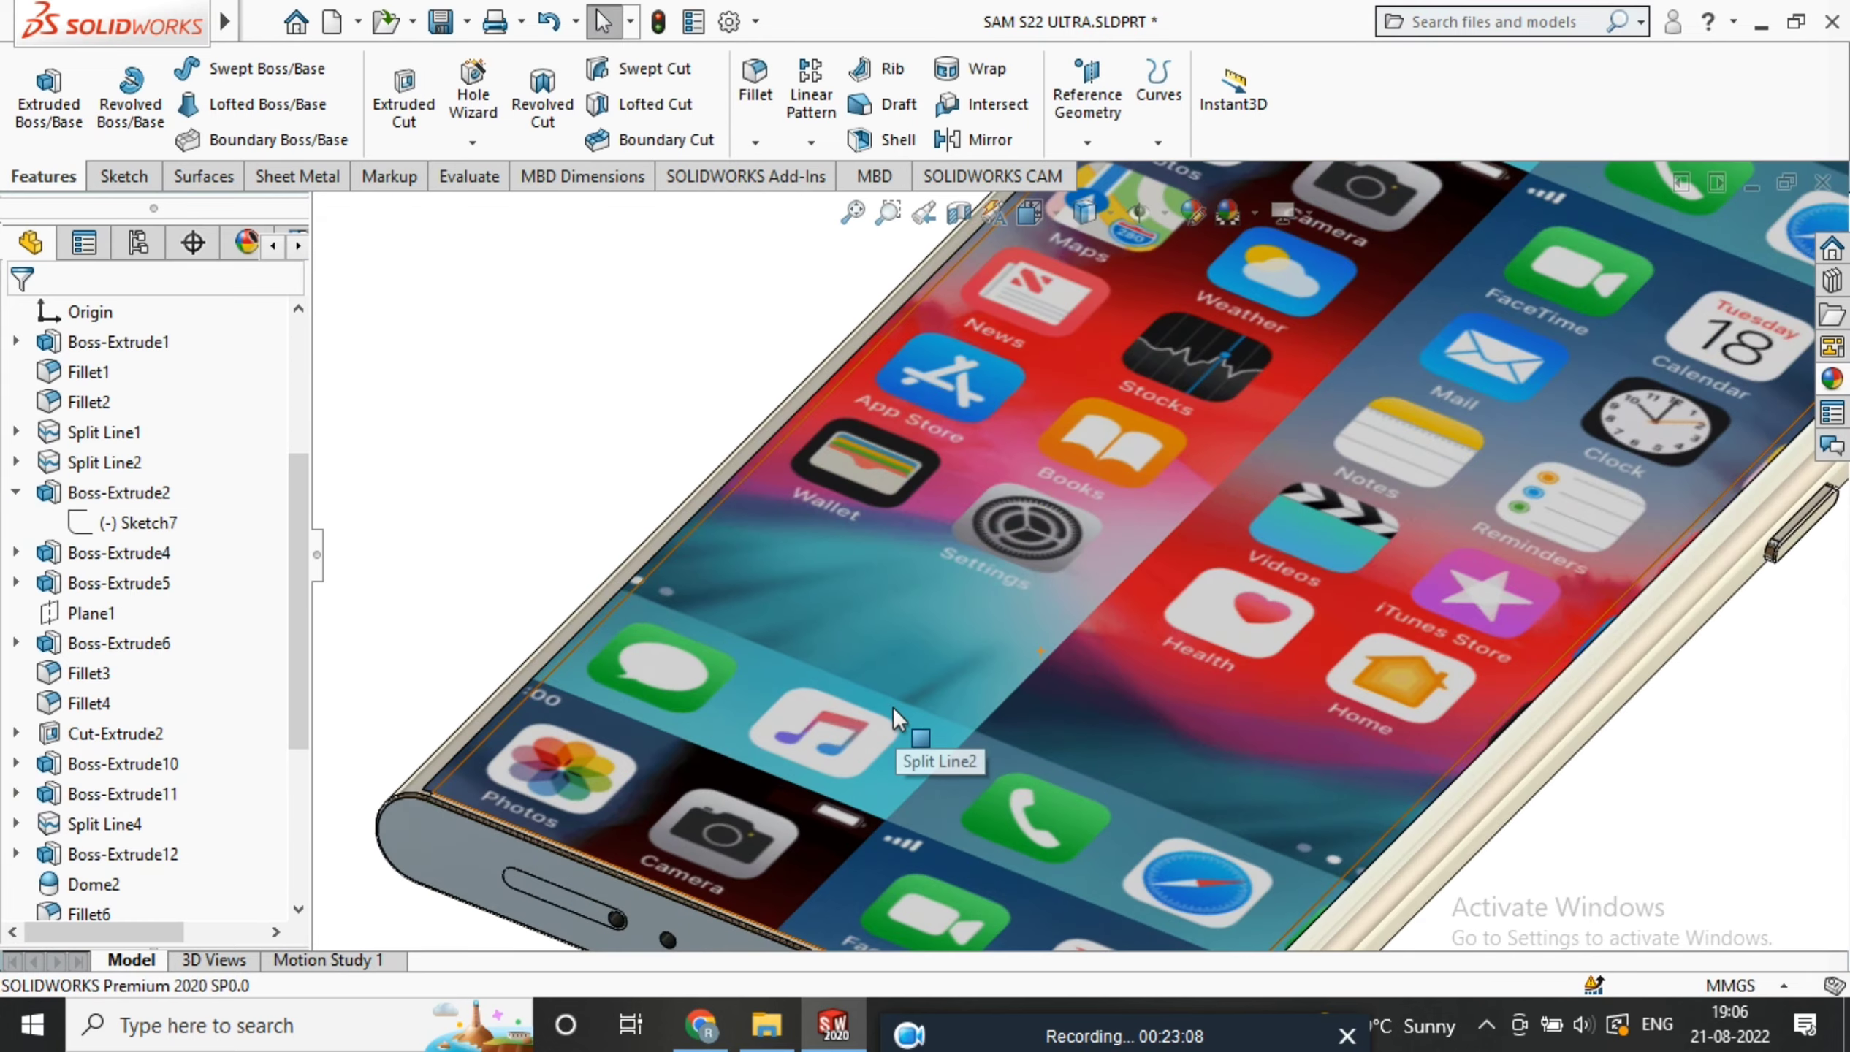
pyautogui.scroll(3, 1029, 685)
pyautogui.scroll(3, 1159, 649)
pyautogui.moveTo(1159, 649); pyautogui.dragTo(1134, 455, button='middle')
pyautogui.scroll(-7, 1184, 385)
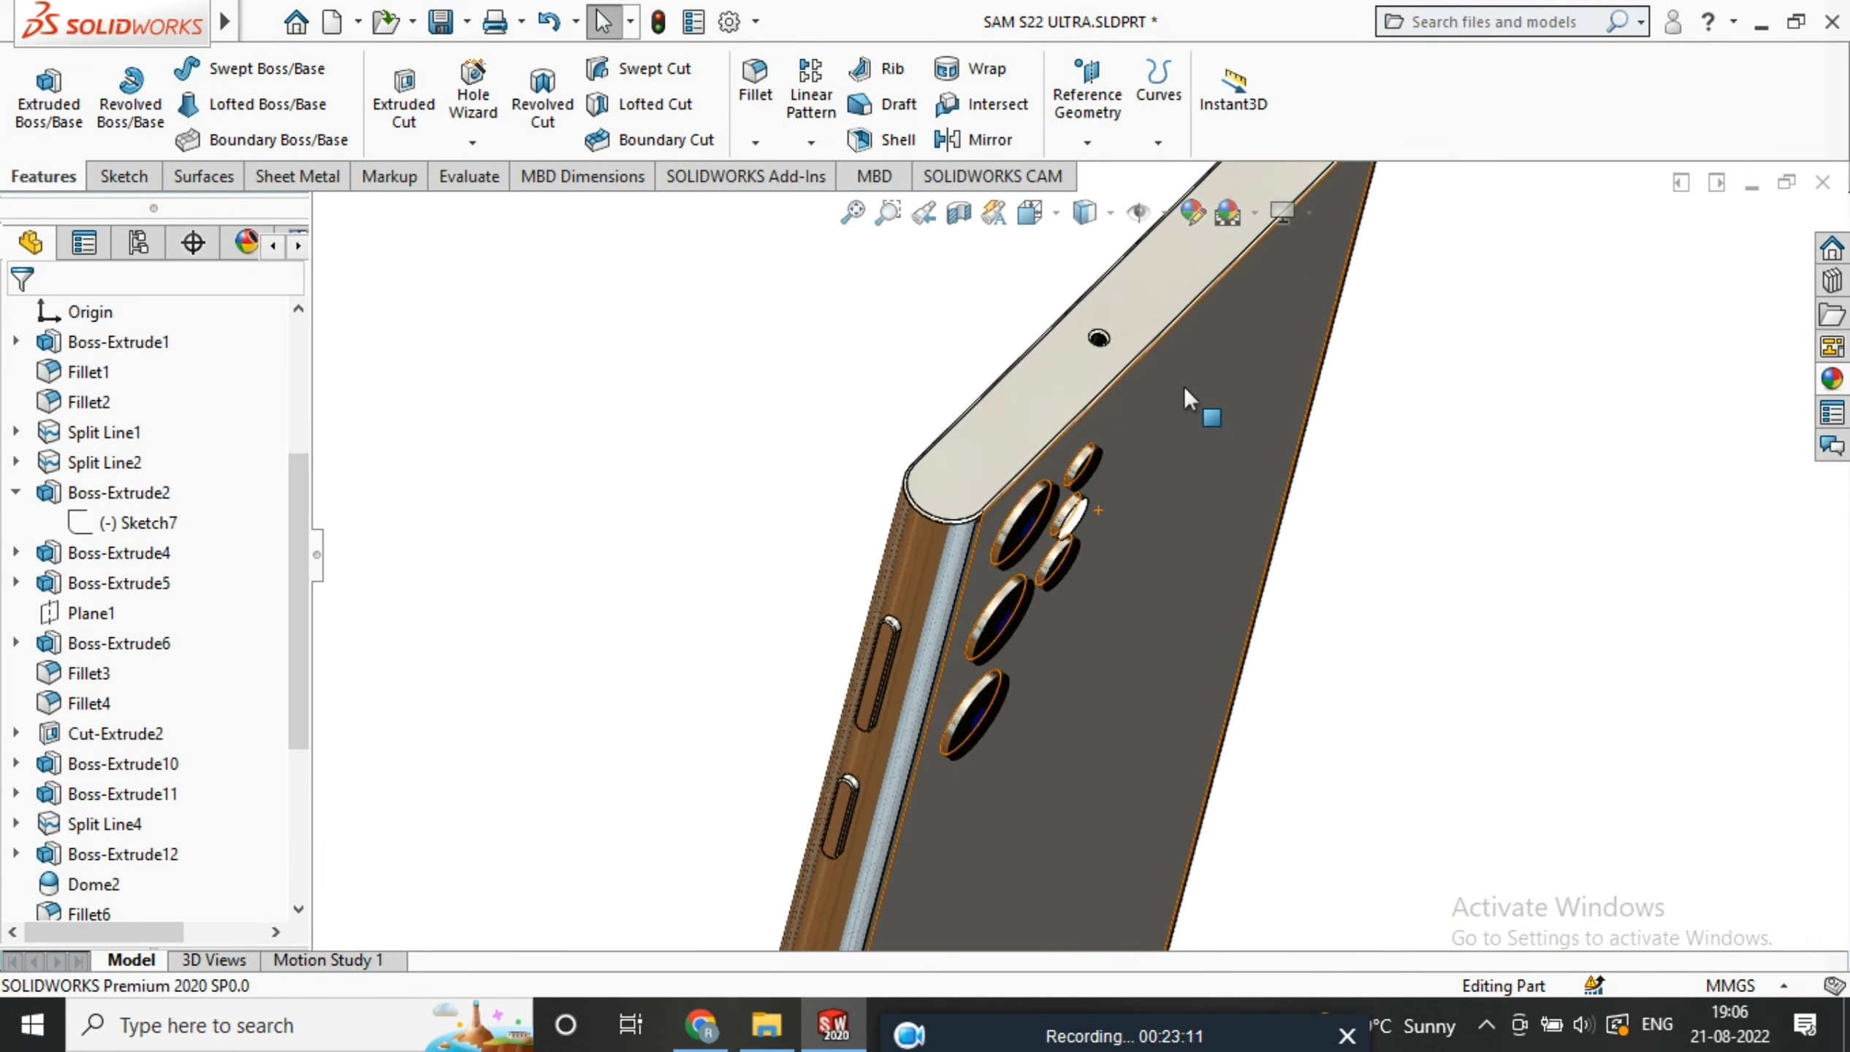
pyautogui.moveTo(995, 441); pyautogui.dragTo(1348, 492, button='middle')
pyautogui.scroll(2, 1135, 583)
pyautogui.scroll(6, 1219, 558)
pyautogui.moveTo(1208, 628); pyautogui.dragTo(1018, 579, button='middle')
pyautogui.scroll(-5, 1020, 651)
pyautogui.moveTo(1020, 650); pyautogui.dragTo(1010, 477, button='middle')
pyautogui.scroll(-5, 967, 701)
pyautogui.scroll(-4, 1336, 822)
pyautogui.scroll(4, 1439, 741)
pyautogui.moveTo(1467, 716); pyautogui.dragTo(1349, 621, button='middle')
pyautogui.scroll(3, 1424, 657)
pyautogui.moveTo(1549, 711); pyautogui.dragTo(1380, 477, button='middle')
pyautogui.scroll(-3, 1285, 449)
pyautogui.scroll(3, 1148, 481)
pyautogui.moveTo(1148, 483); pyautogui.dragTo(1140, 557, button='middle')
pyautogui.scroll(-3, 1193, 545)
pyautogui.scroll(4, 1344, 559)
pyautogui.scroll(-2, 1139, 558)
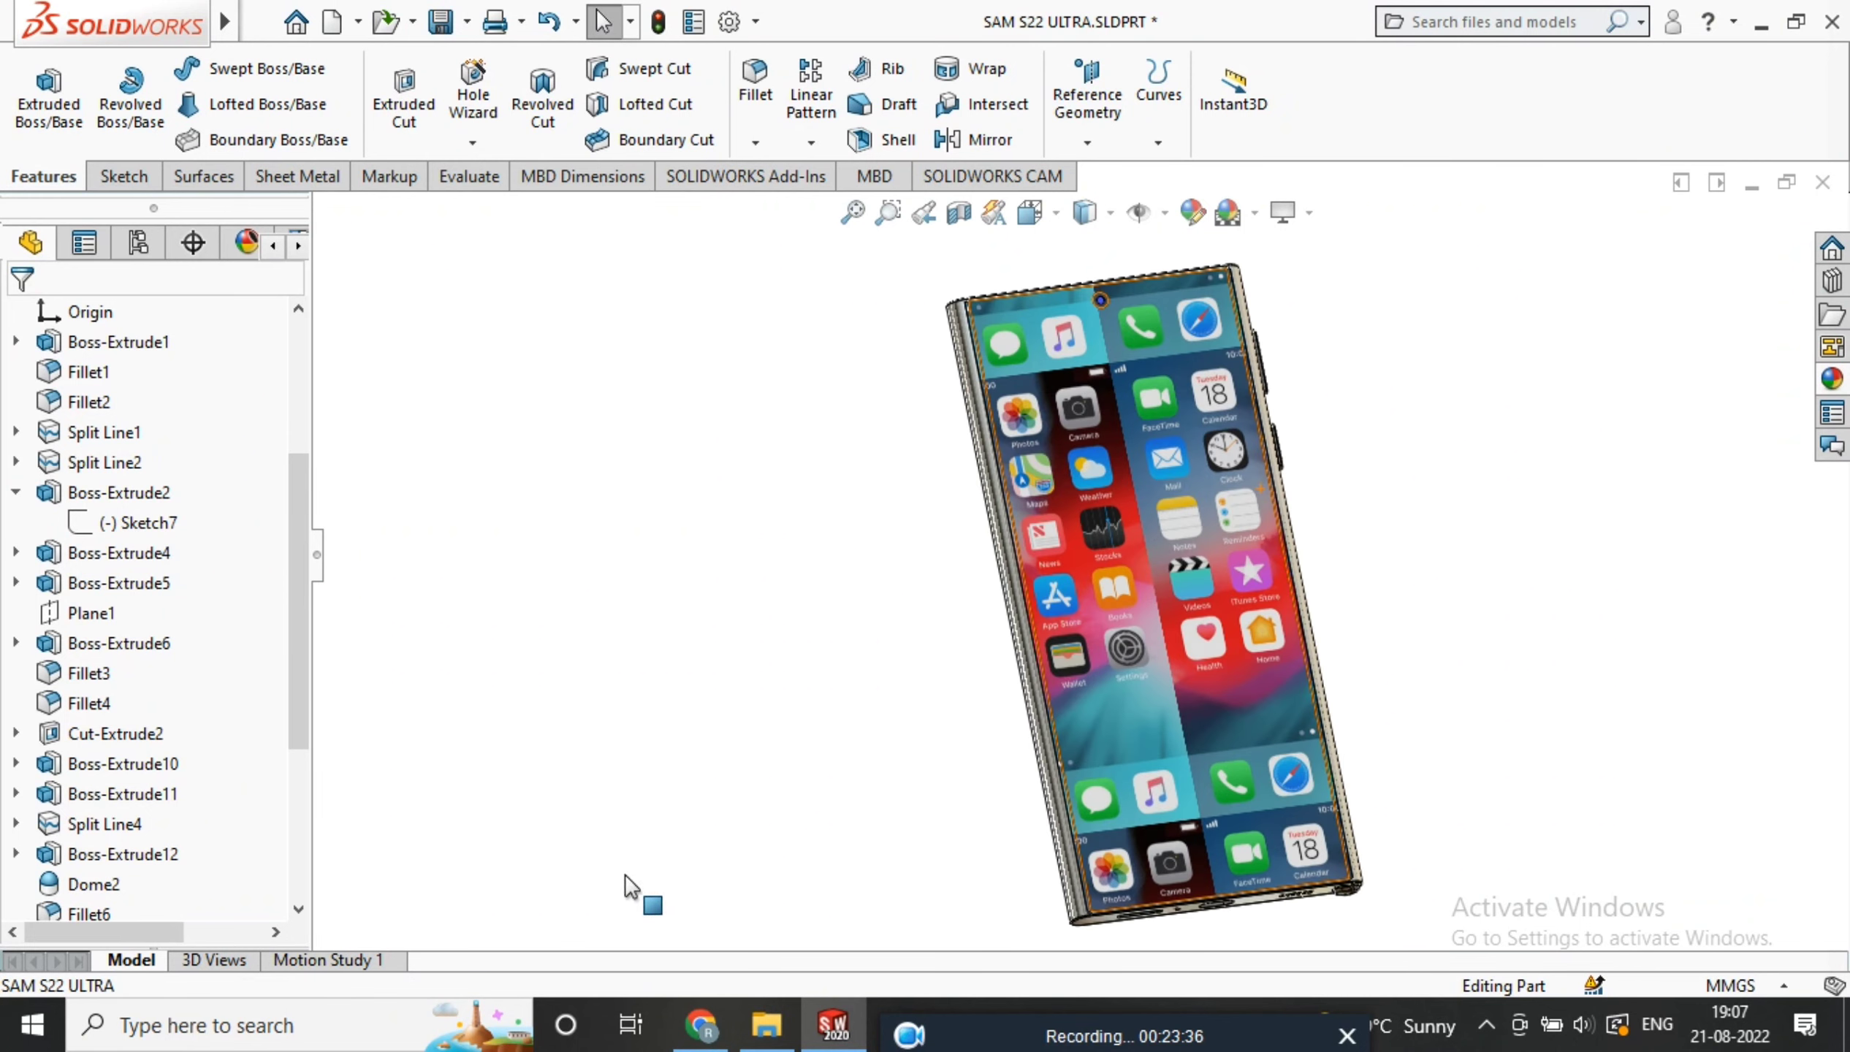
# Create a rotating-model animation in Motion Study 1 with a 10-second duration and 0-second start time, and play it
pyautogui.click(383, 953)
pyautogui.scroll(-4, 1223, 748)
pyautogui.scroll(4, 1168, 521)
pyautogui.moveTo(1175, 492); pyautogui.dragTo(1255, 854, button='middle')
pyautogui.scroll(-2, 1255, 854)
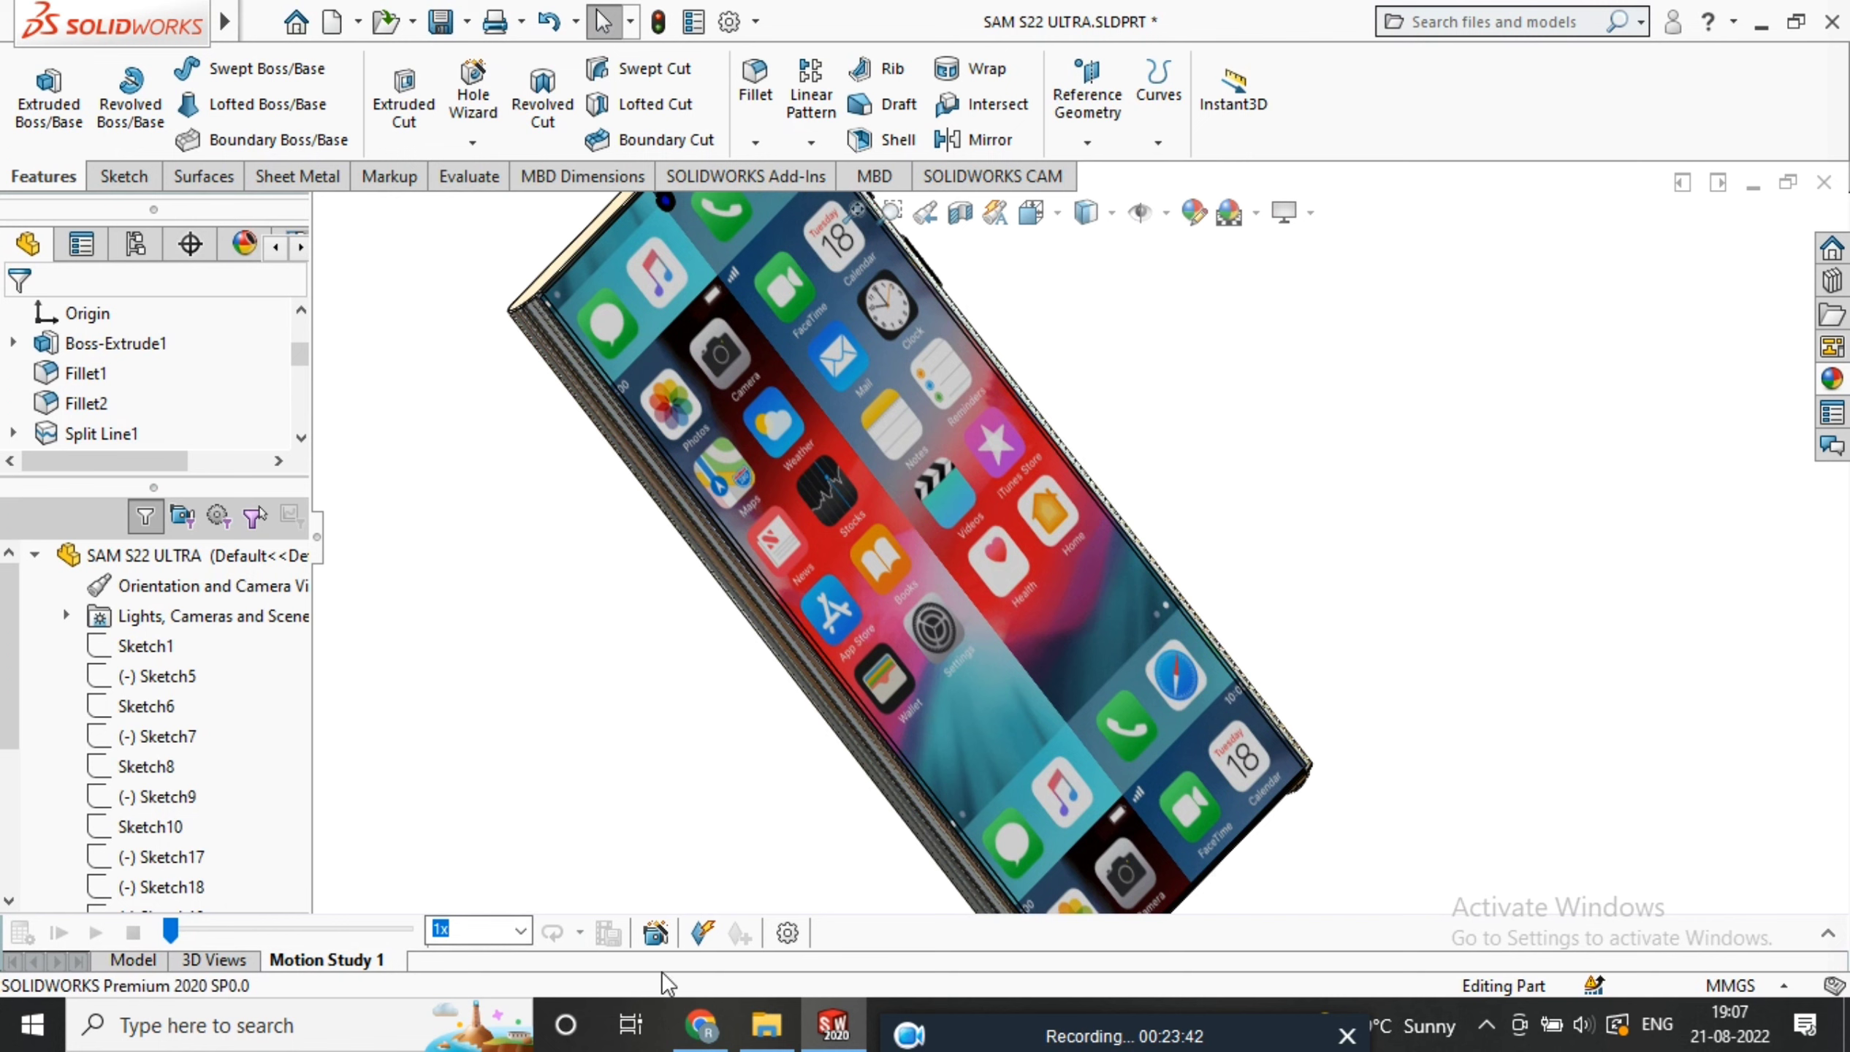
pyautogui.click(655, 934)
pyautogui.click(1011, 809)
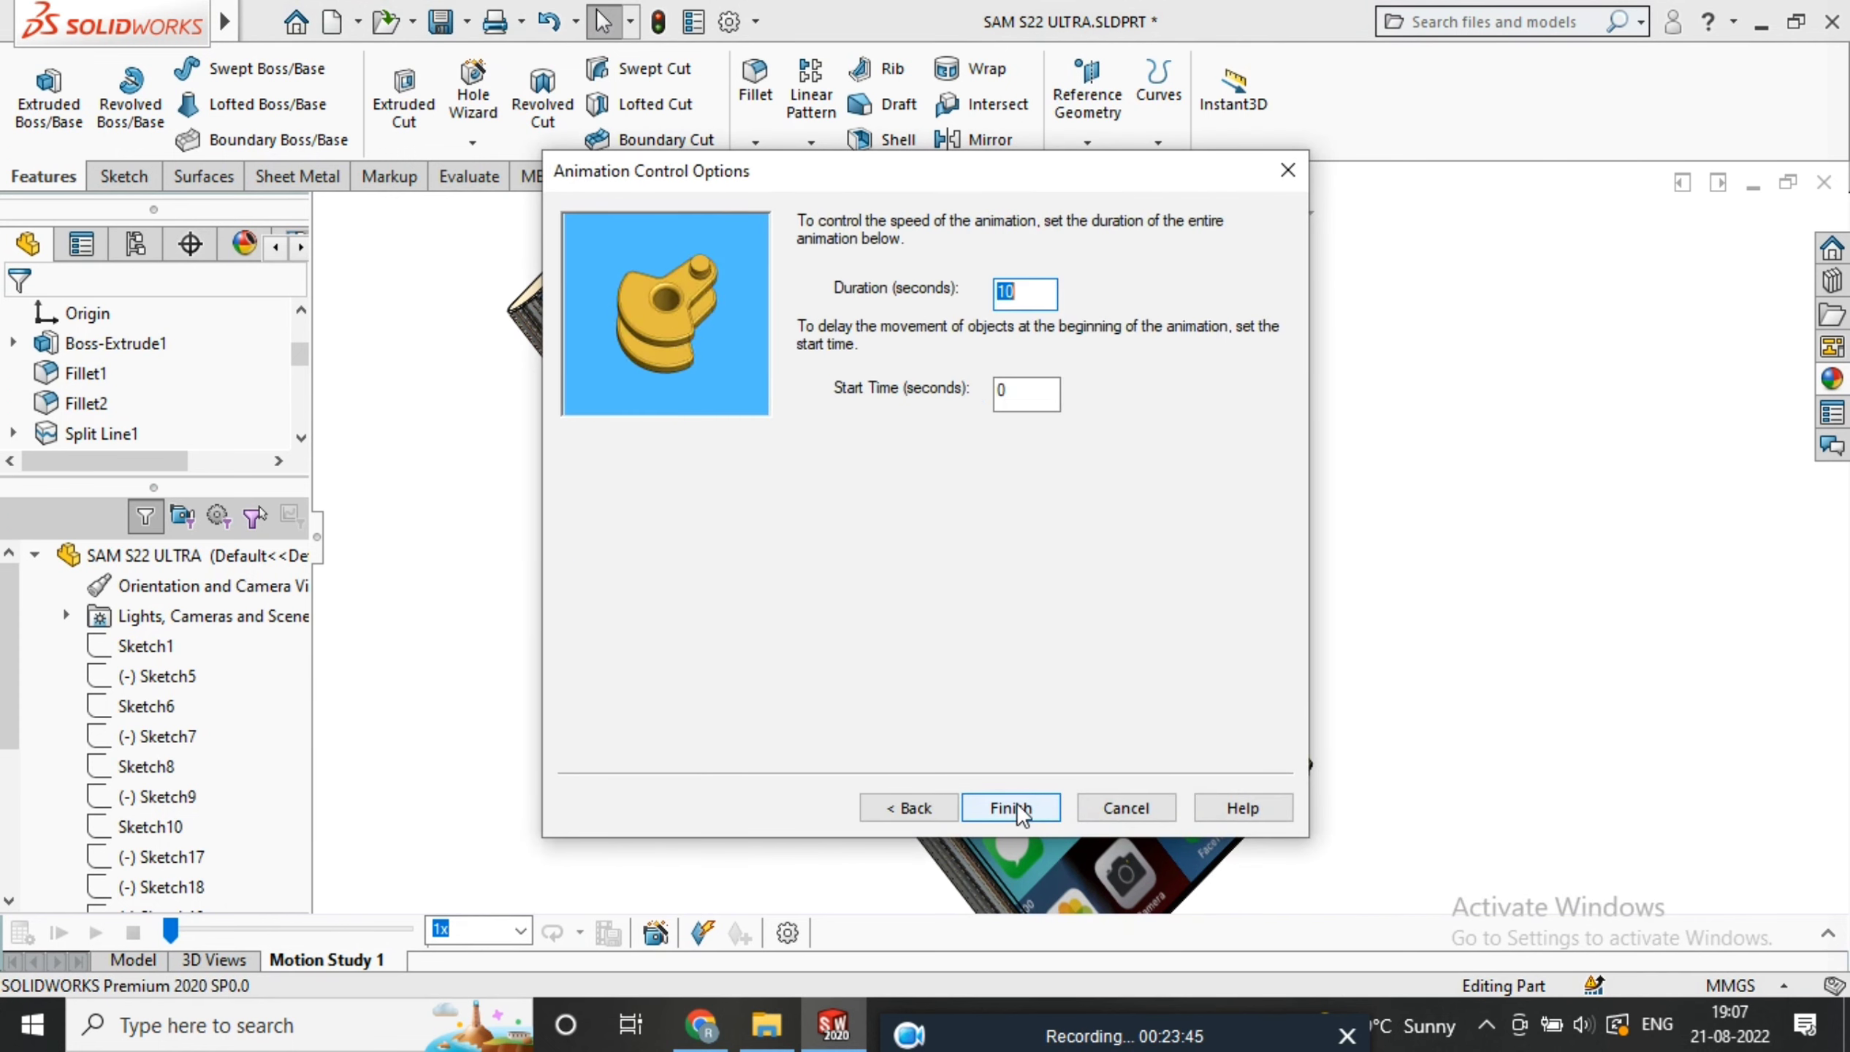
pyautogui.click(1014, 808)
pyautogui.click(98, 935)
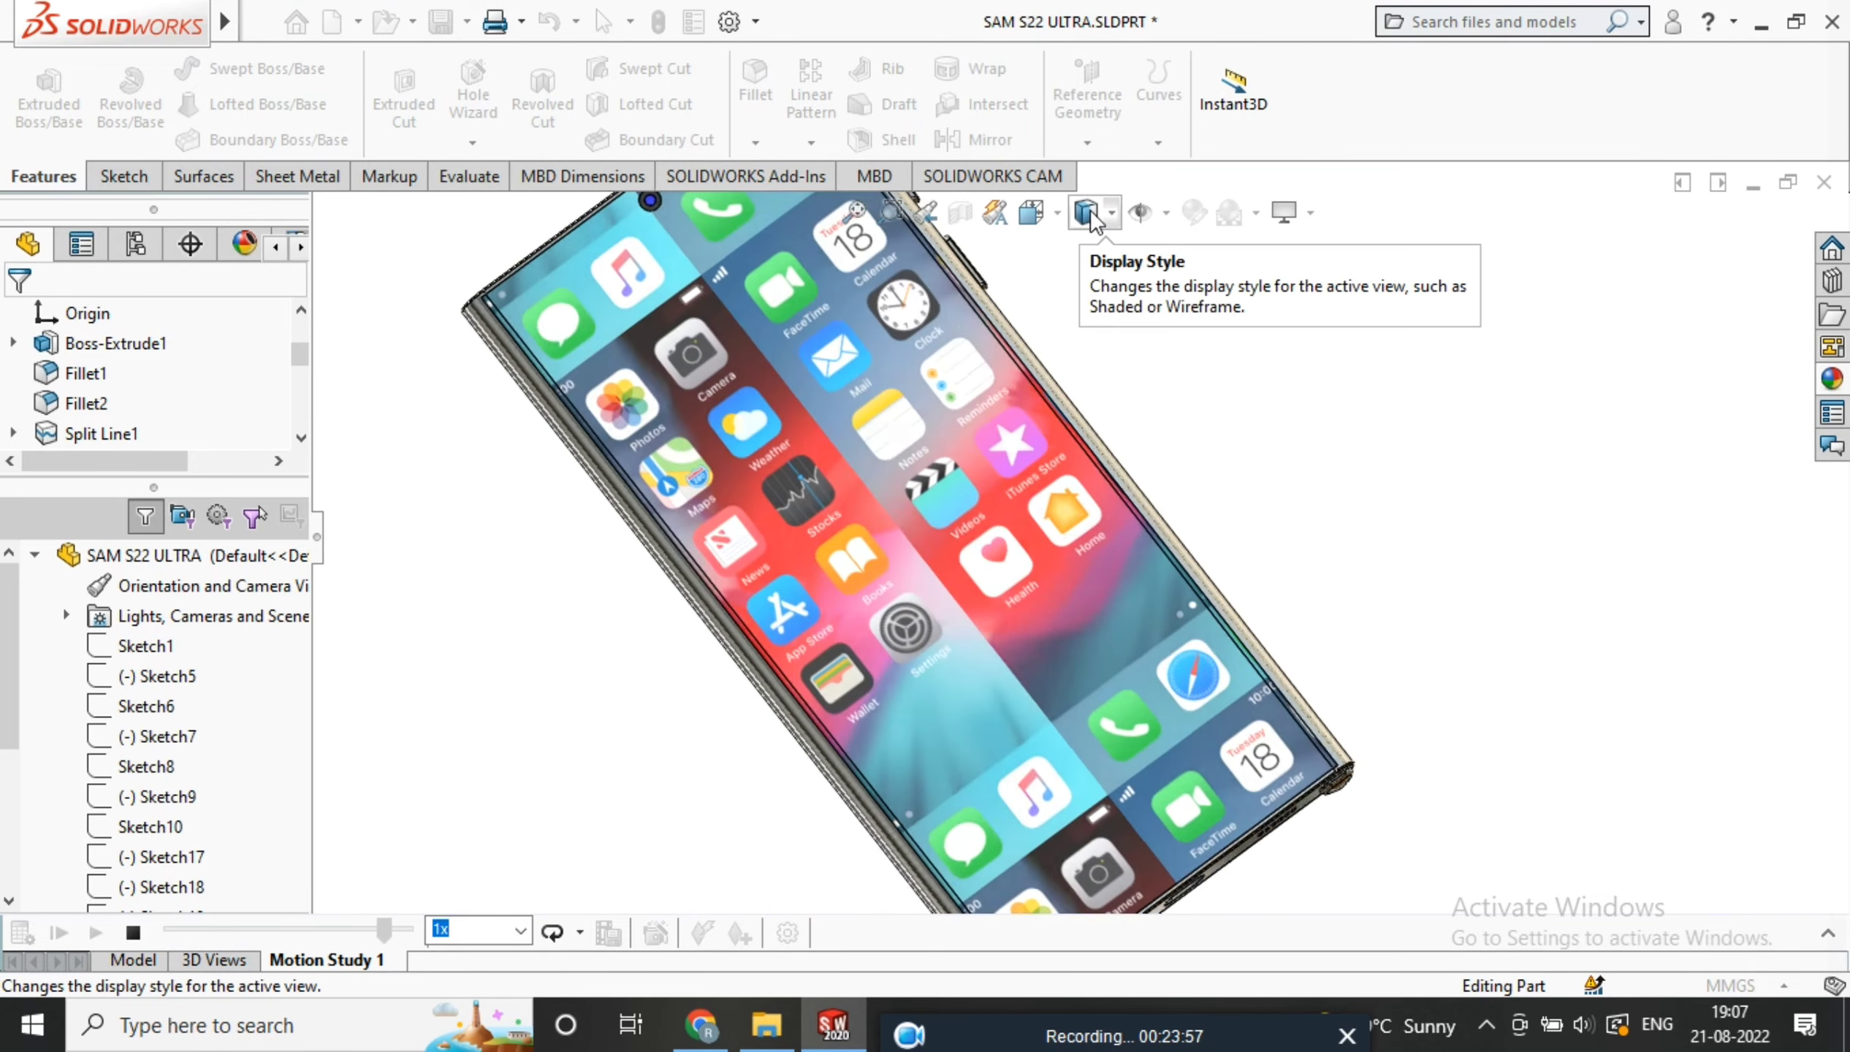
# Switch the rotating phone's display style to Hidden Lines Visible and stop the animation
pyautogui.click(1111, 214)
pyautogui.click(1102, 380)
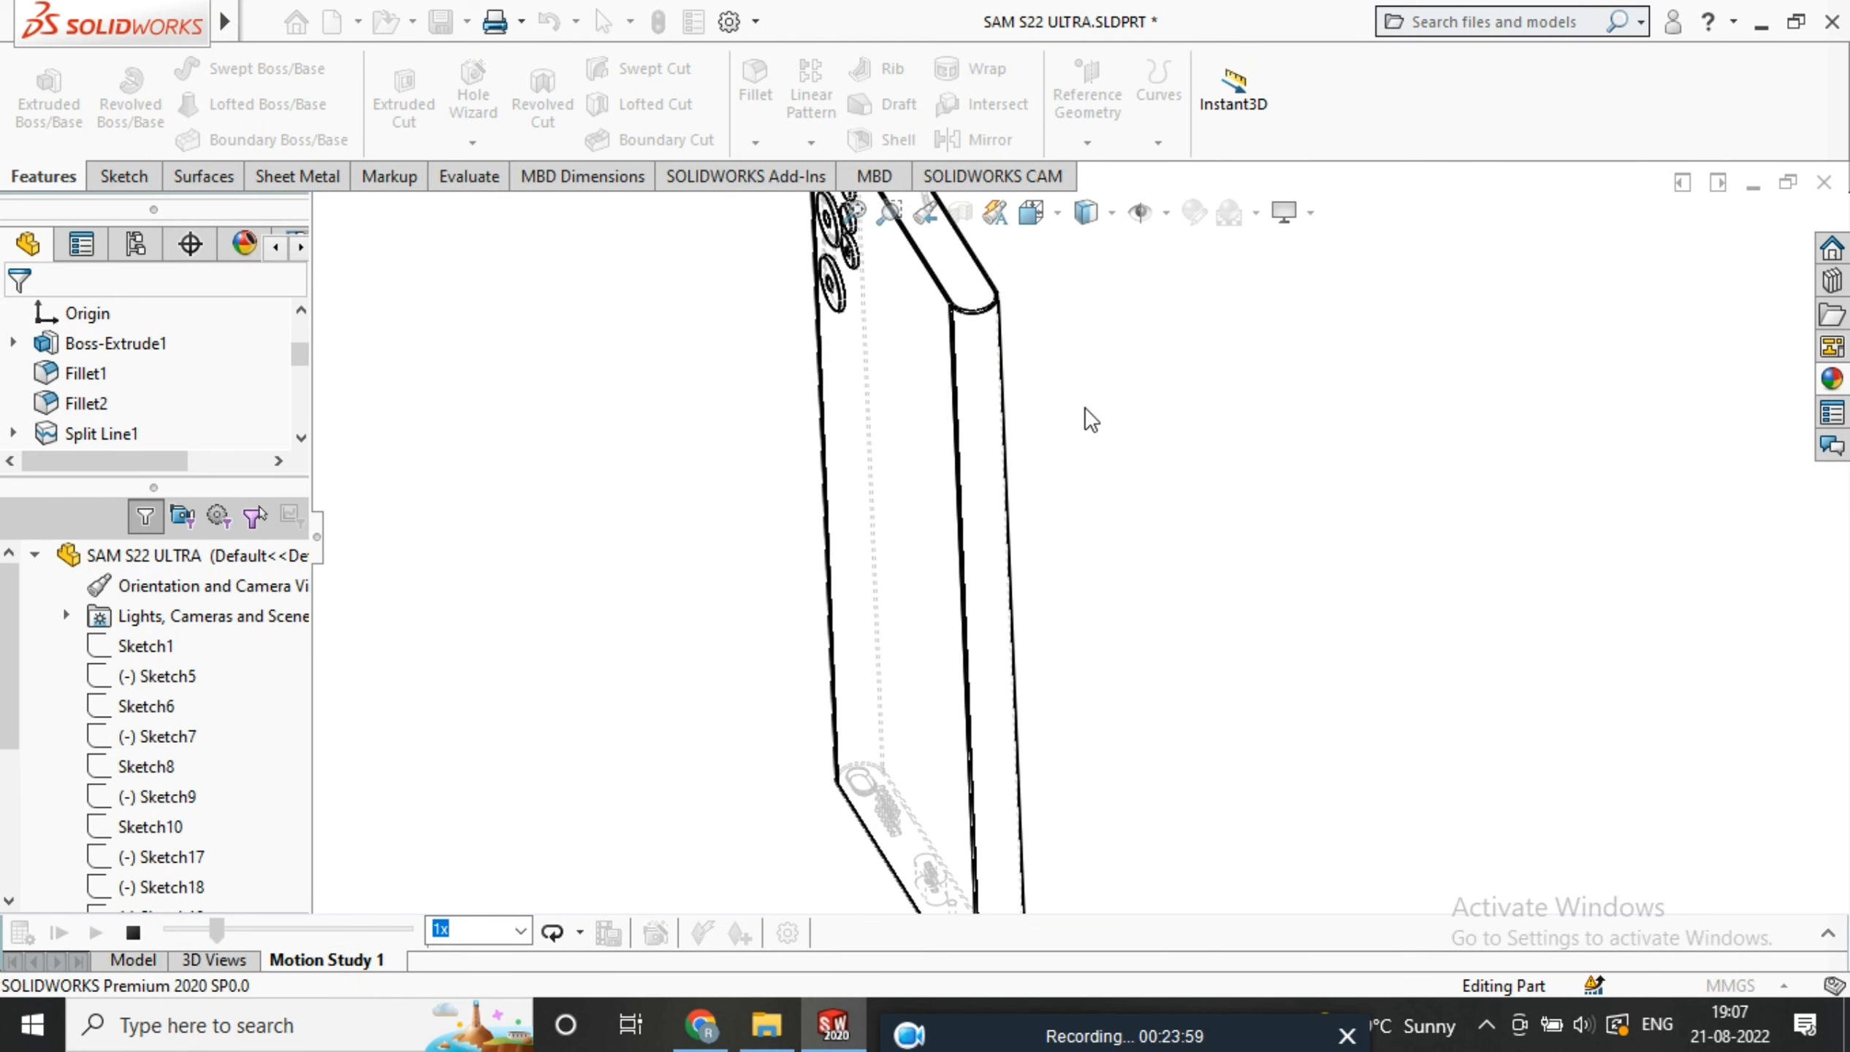
pyautogui.click(134, 934)
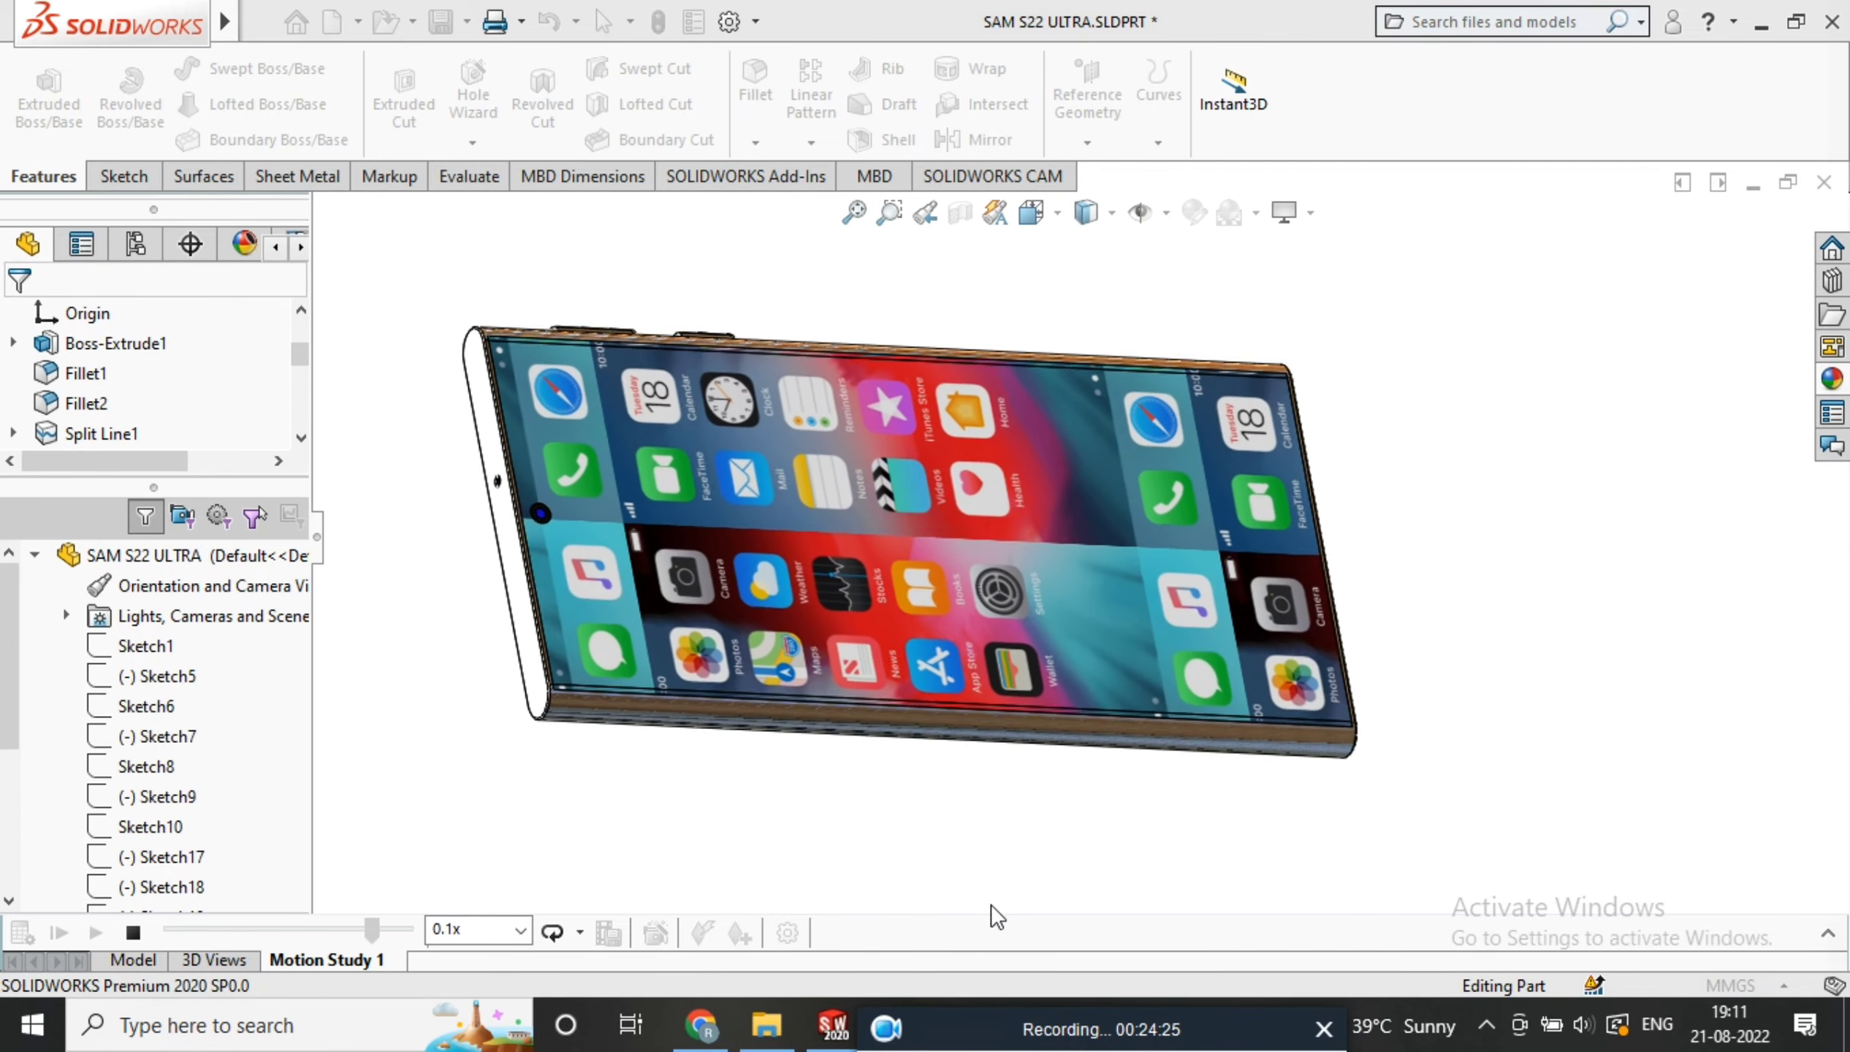
# Set the playback speed of the rotation animation to 0.5x
pyautogui.click(522, 930)
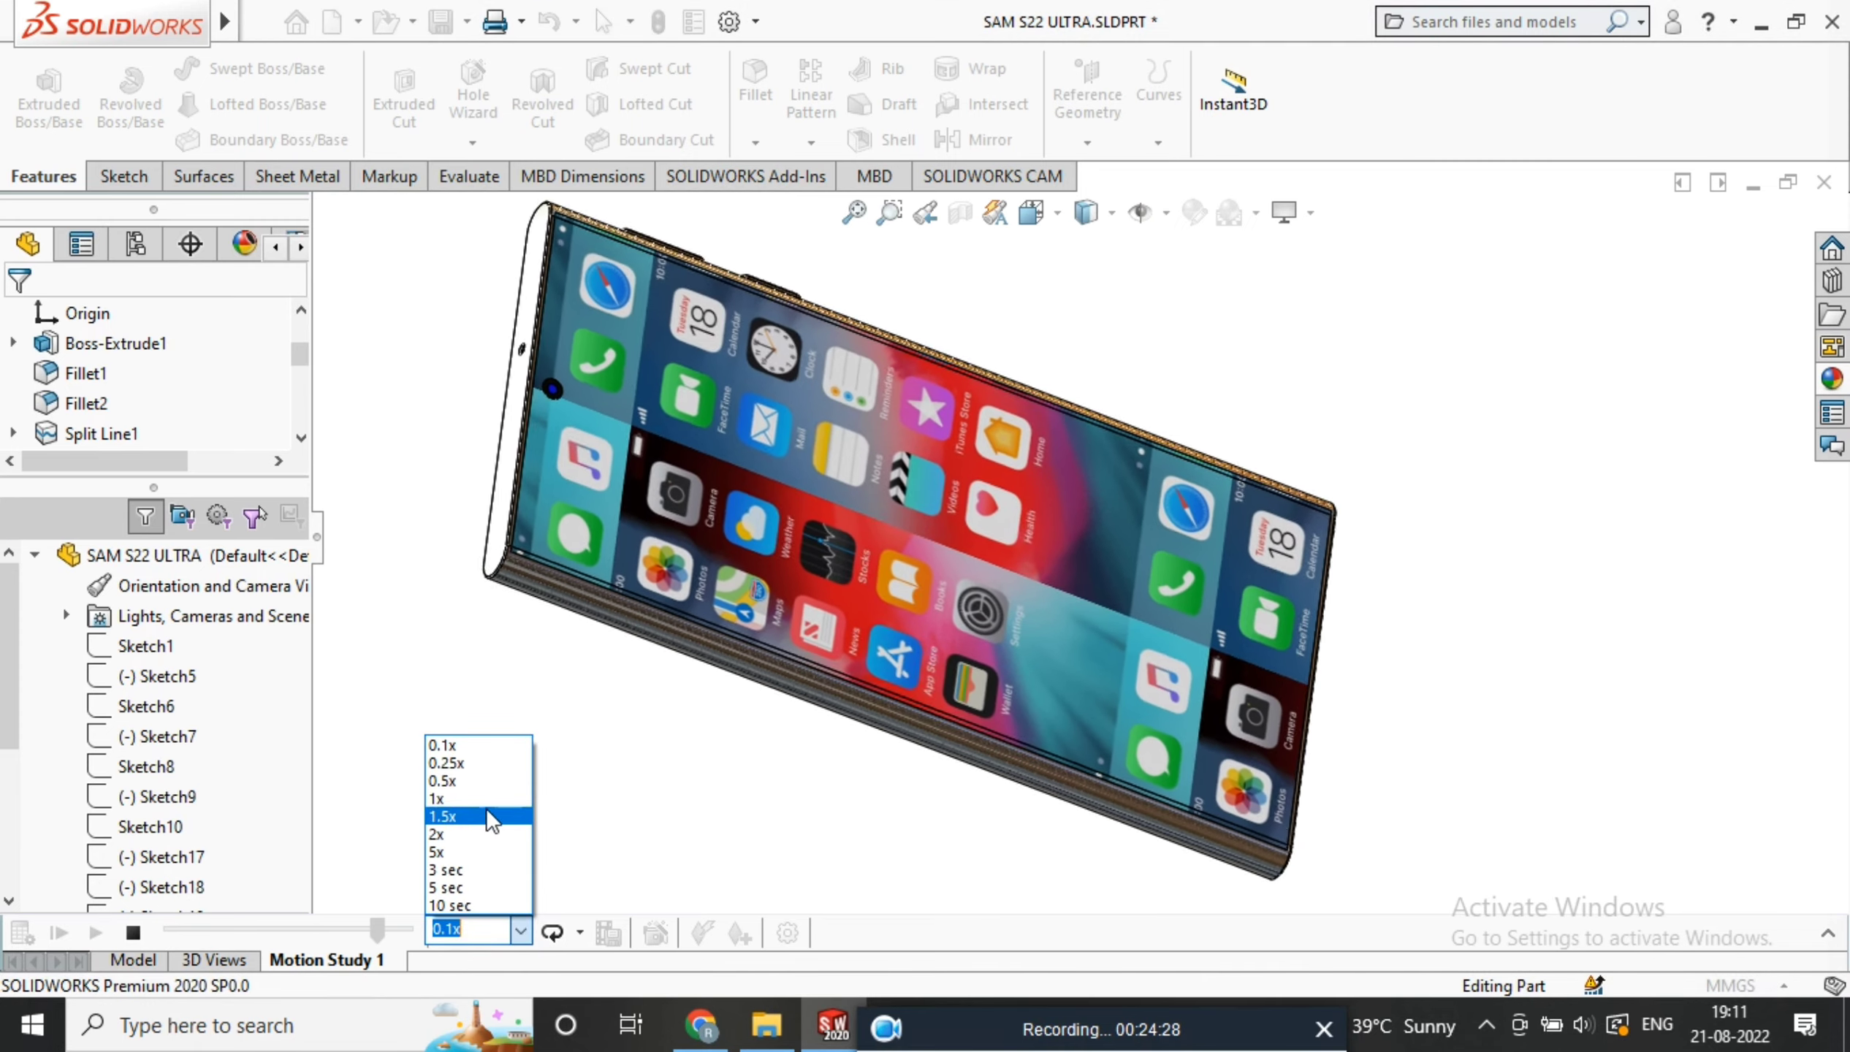
pyautogui.click(481, 795)
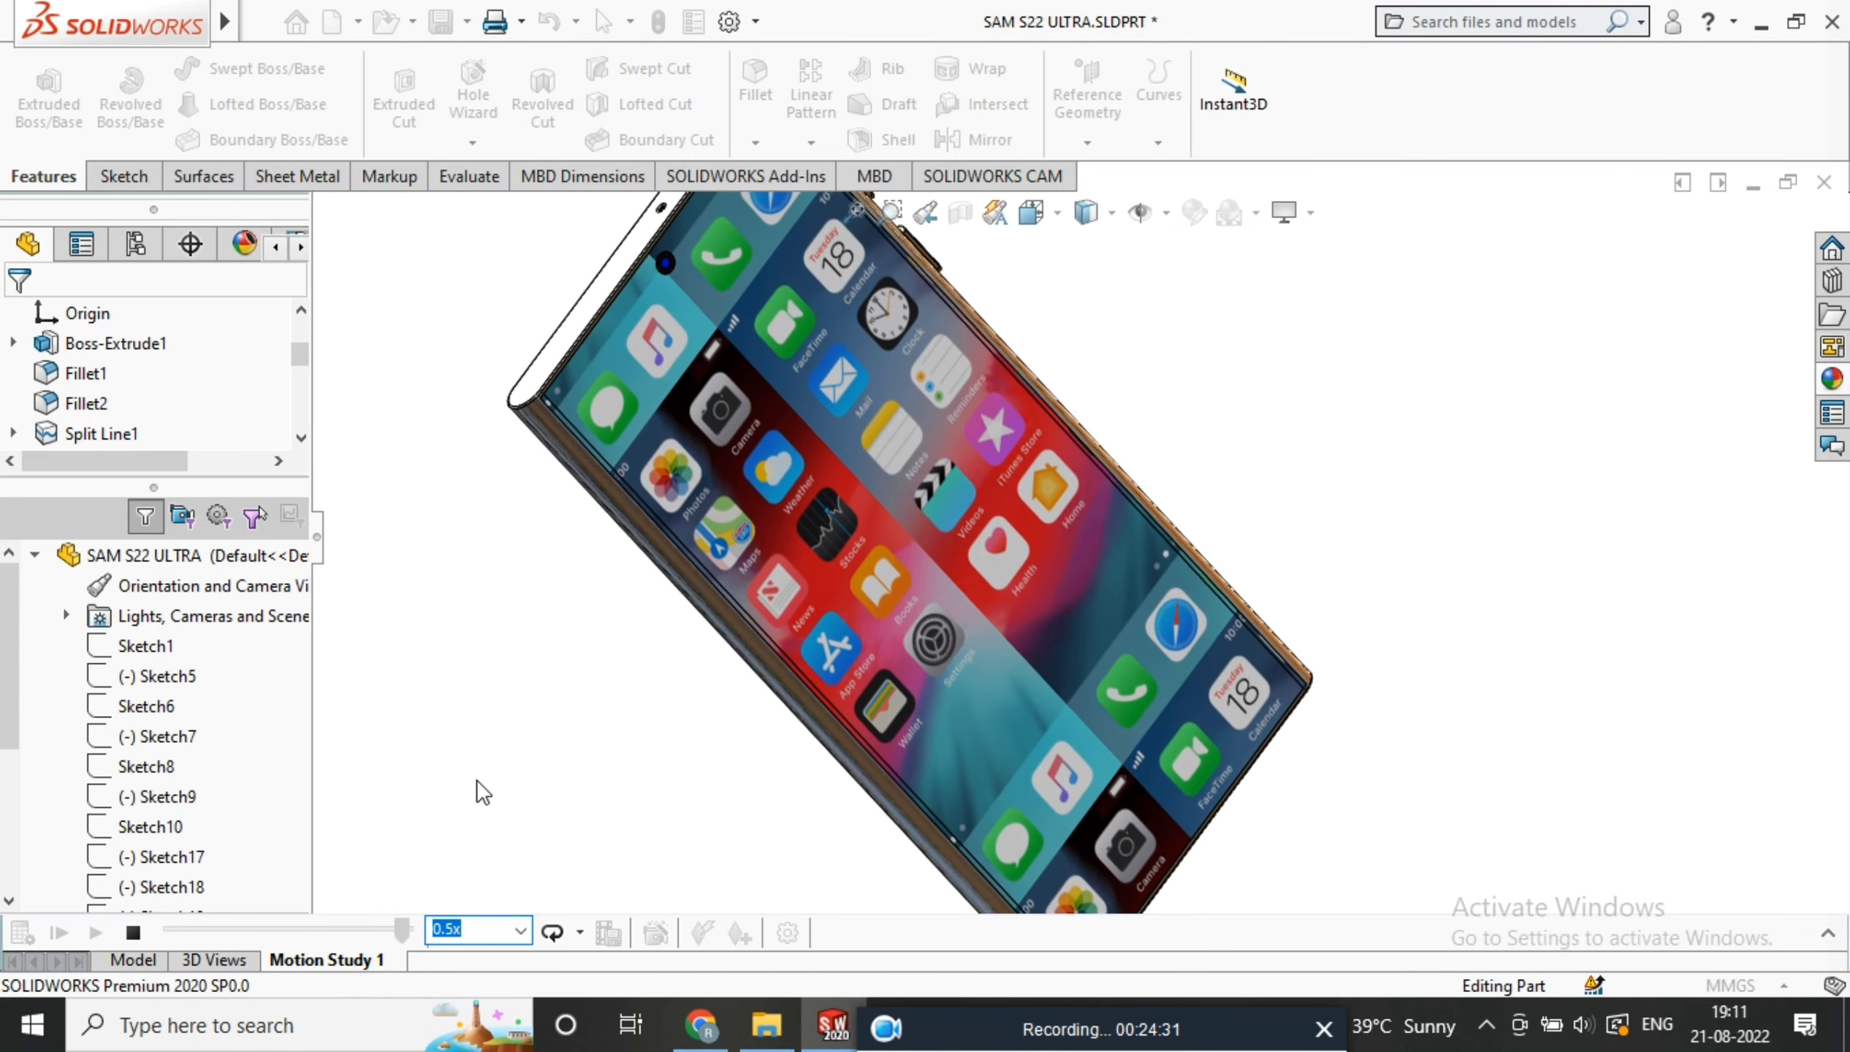